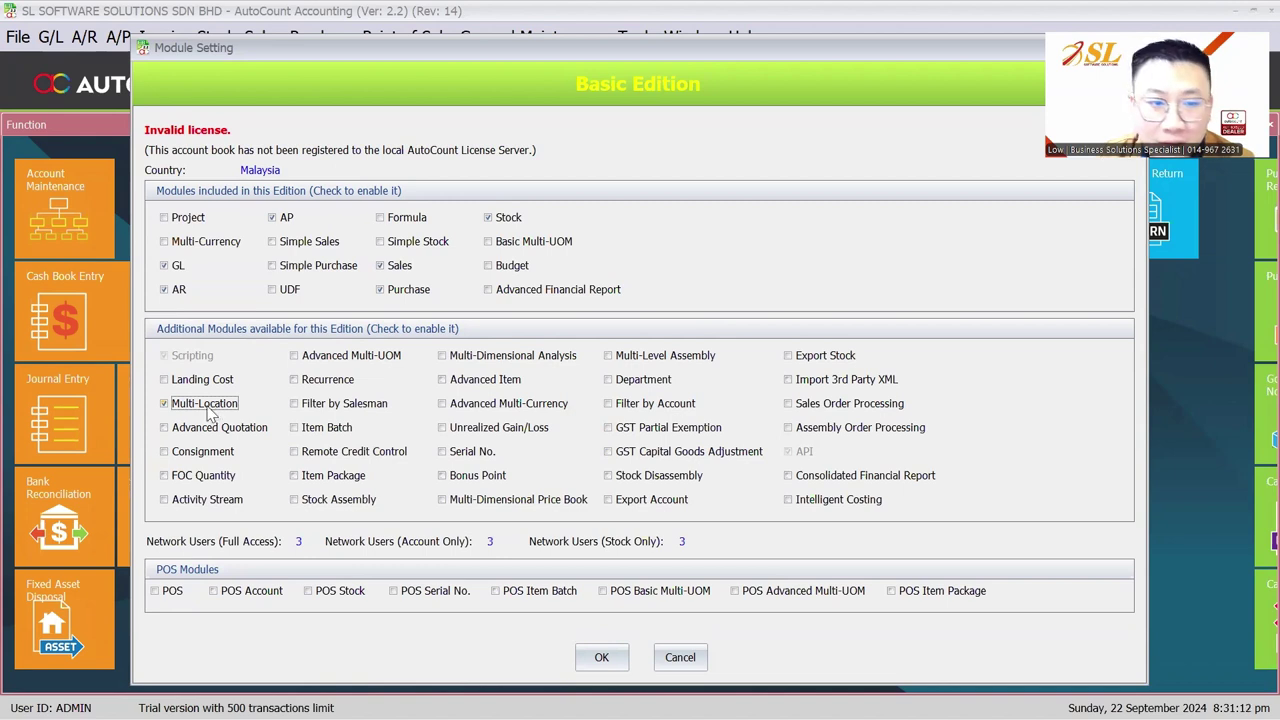
Apply the Multi-Location module setting and open Stock Location Maintenance, which lists only HQ
click(597, 665)
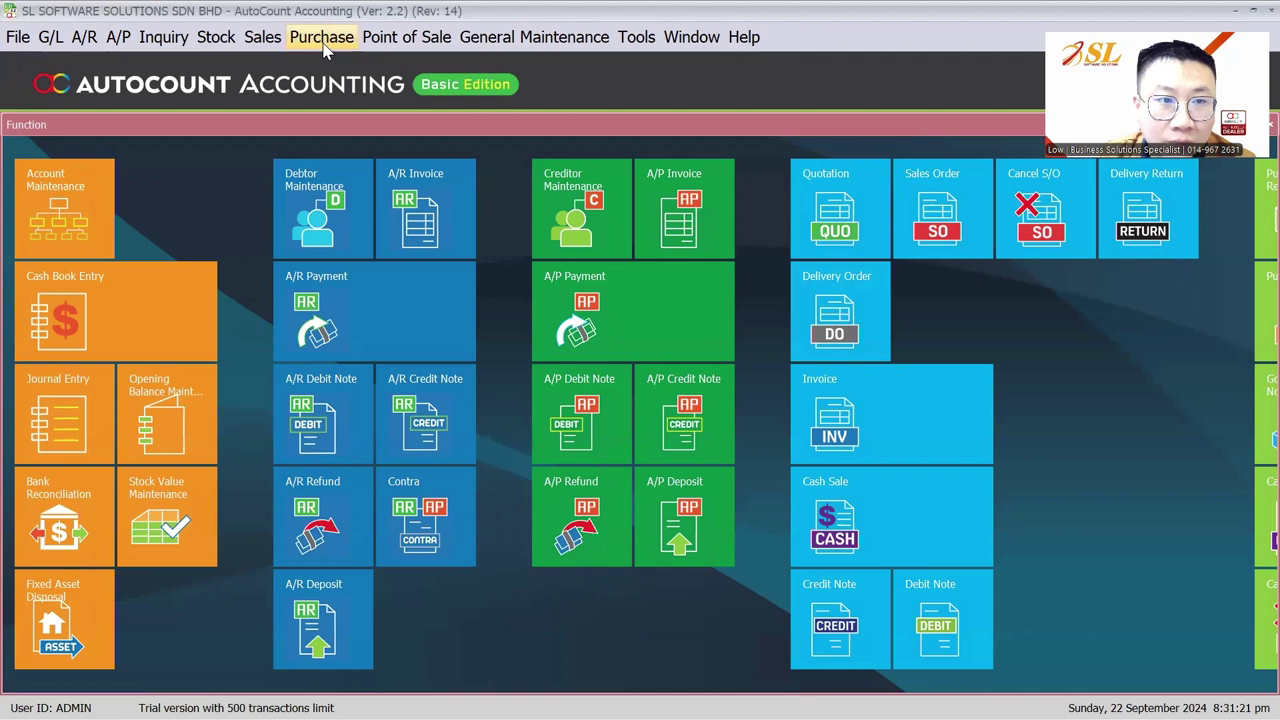
click(215, 38)
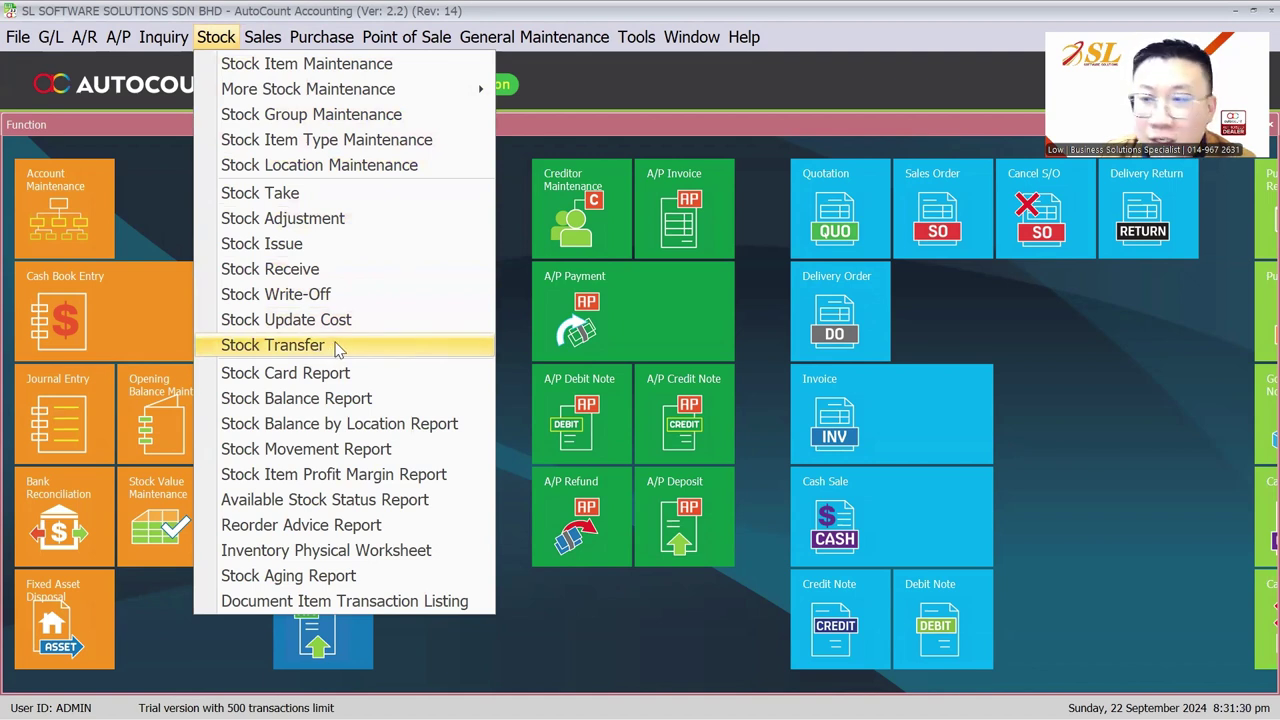
click(314, 165)
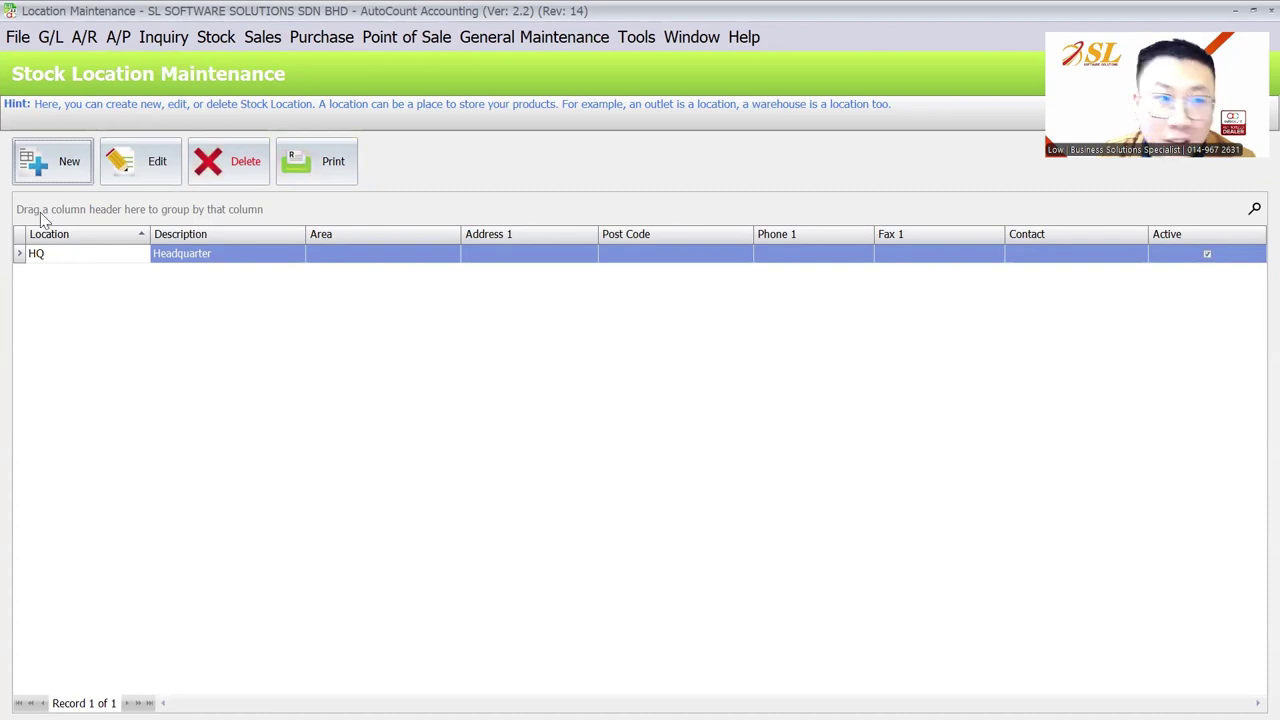
click(36, 166)
Add stock location PENANG with description PENANG
text(pe)
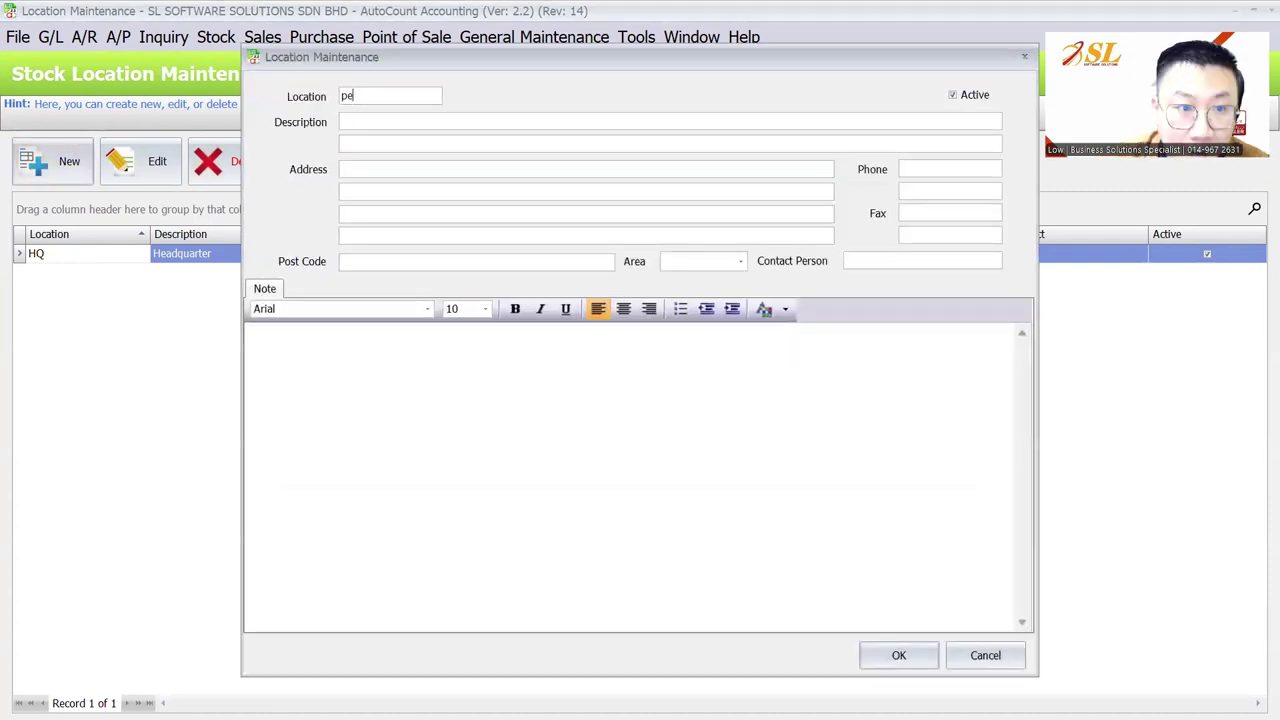
text(nang)
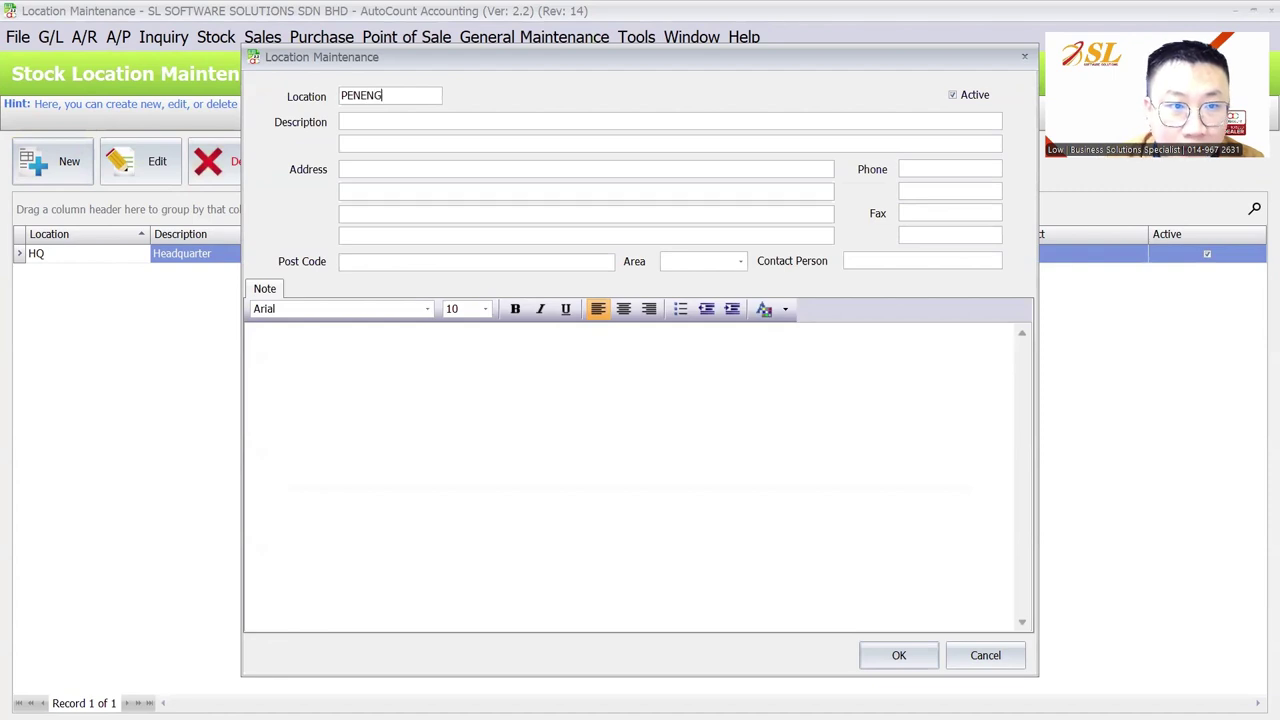
key(BackSpace)
key(BackSpace)
key(BackSpace)
text(ang)
key(Tab)
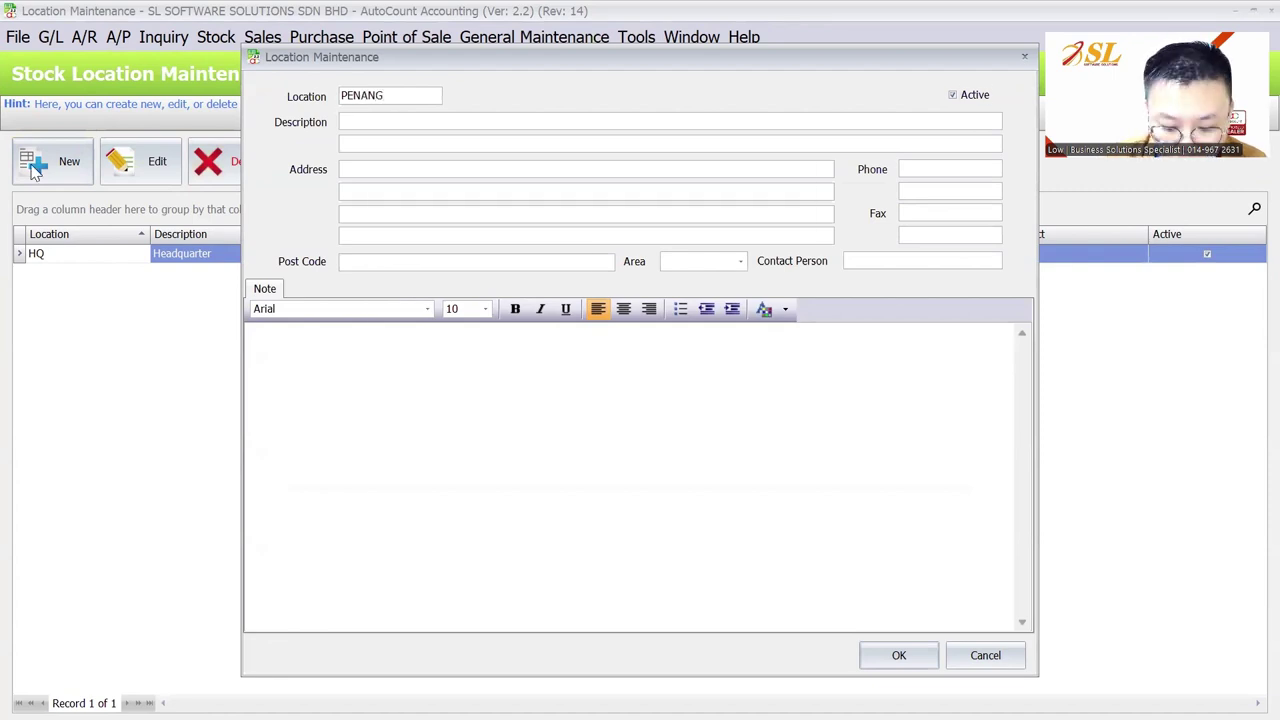
text(PENANG)
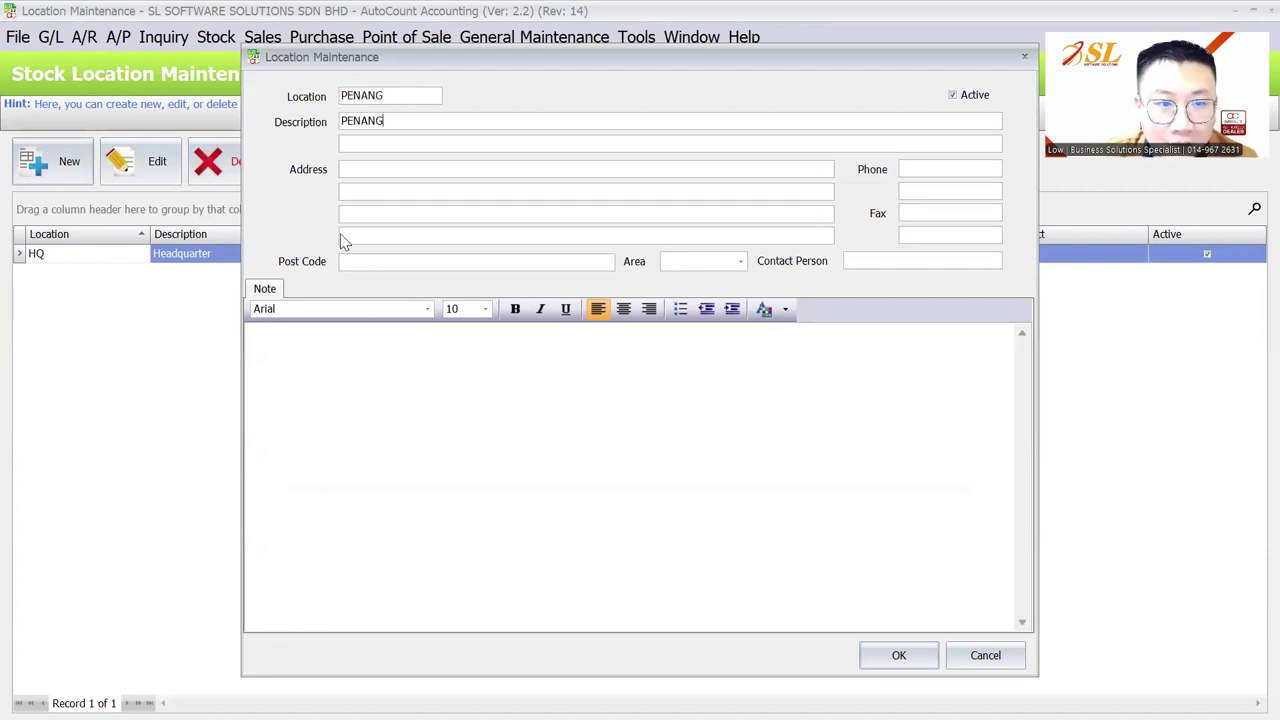
click(339, 375)
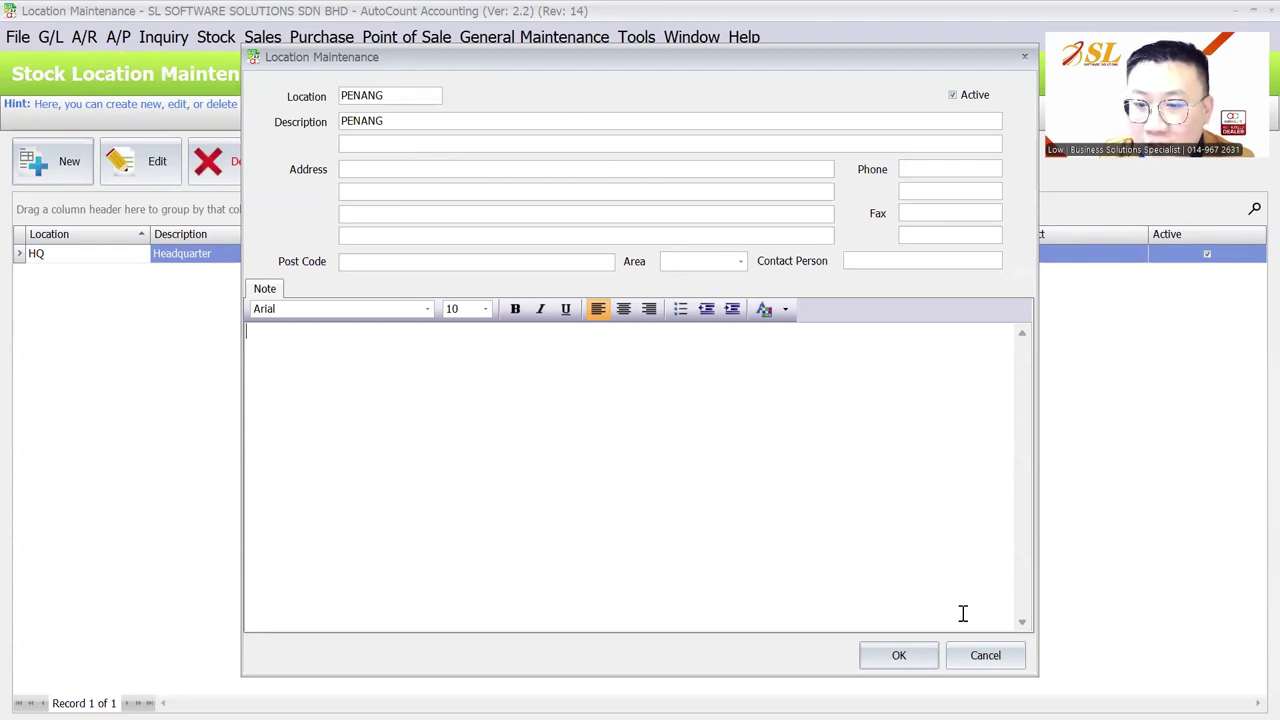
click(899, 655)
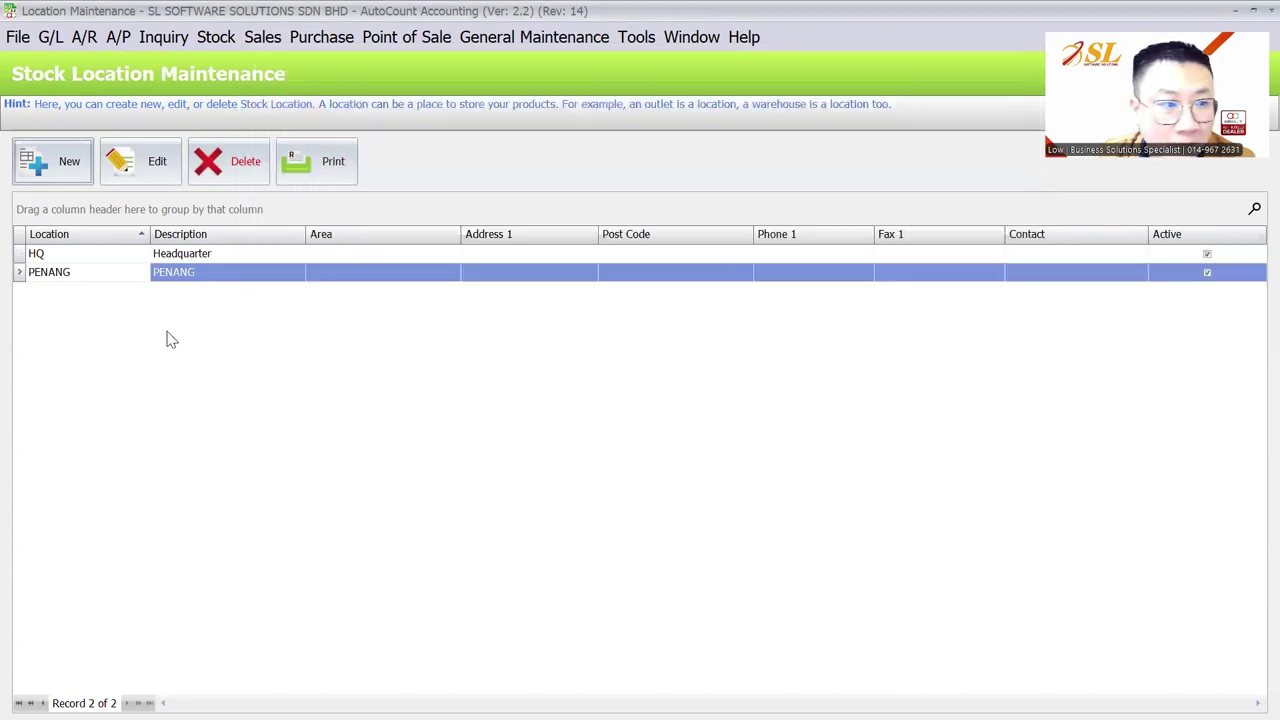
Add stock location KL, then open the HQ location record
click(56, 160)
text(KL)
key(Tab)
key(Tab)
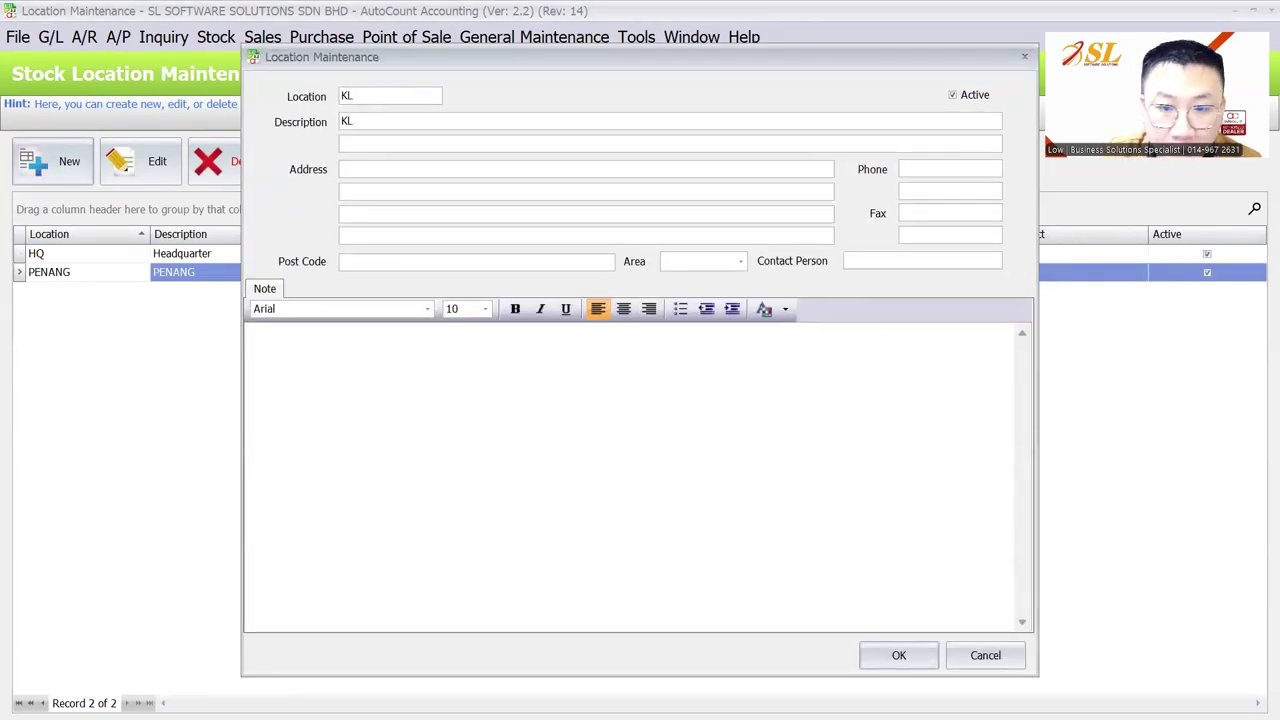
click(880, 662)
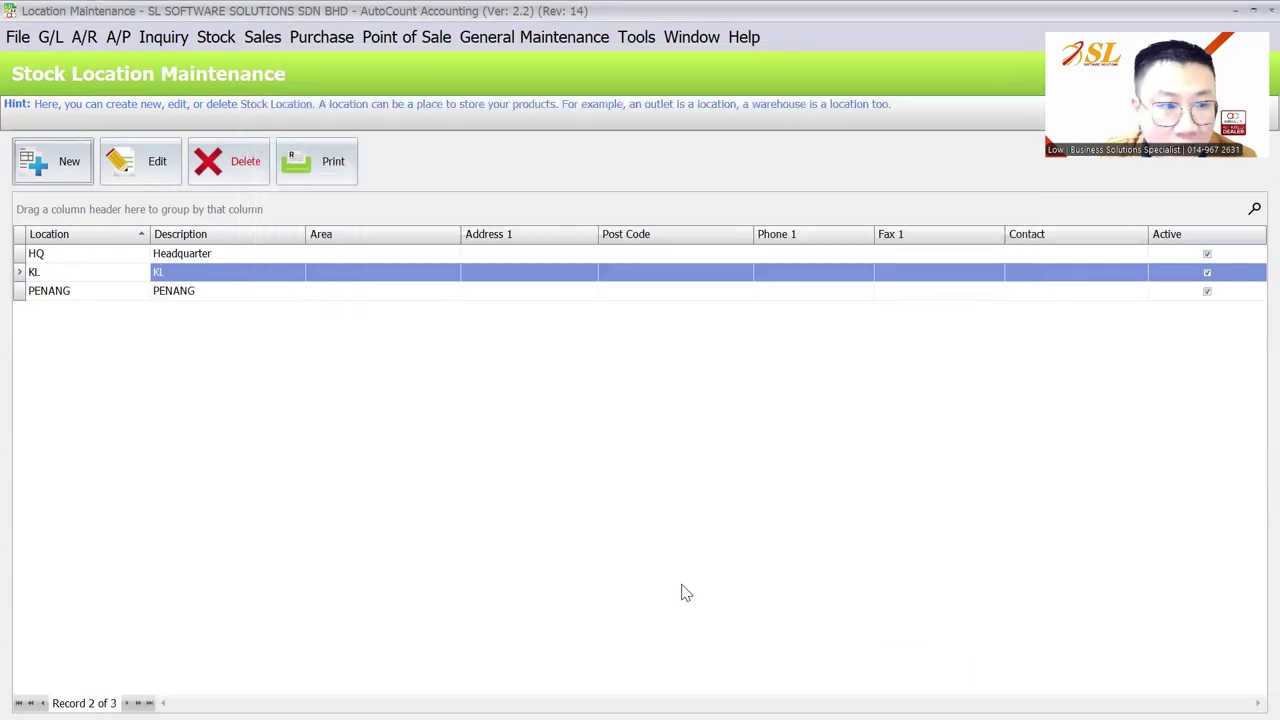
click(57, 256)
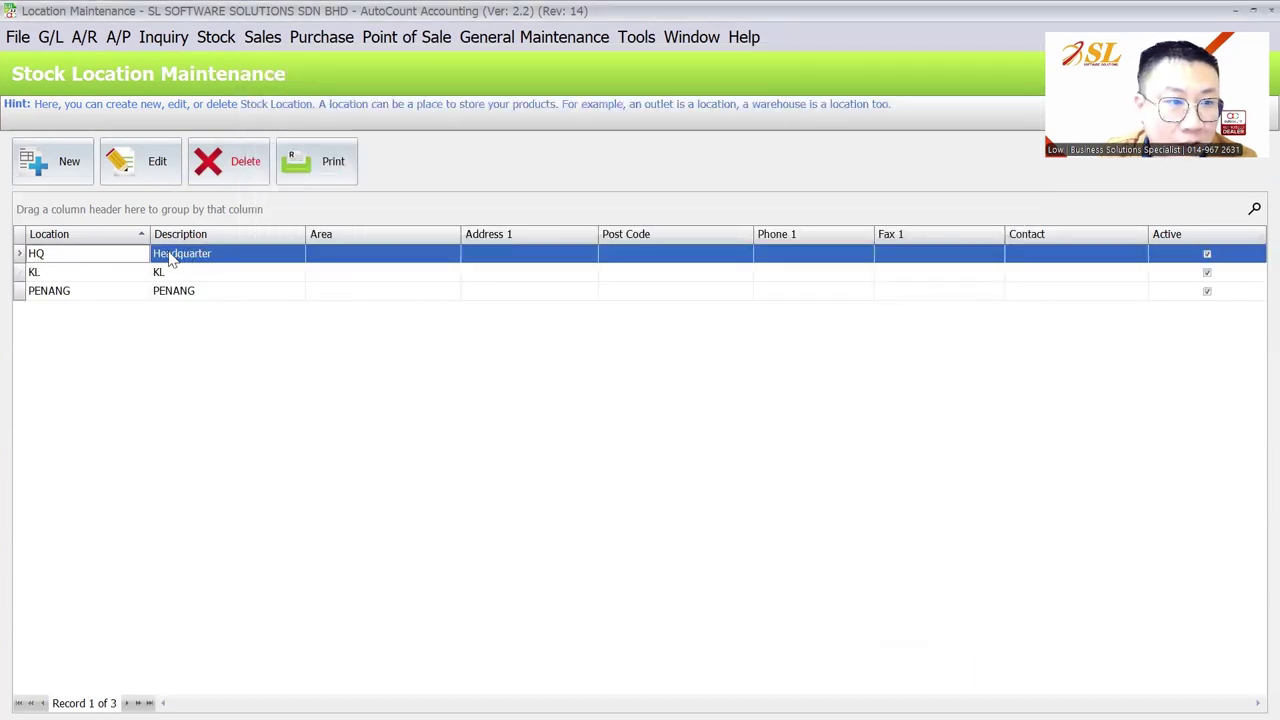
click(130, 165)
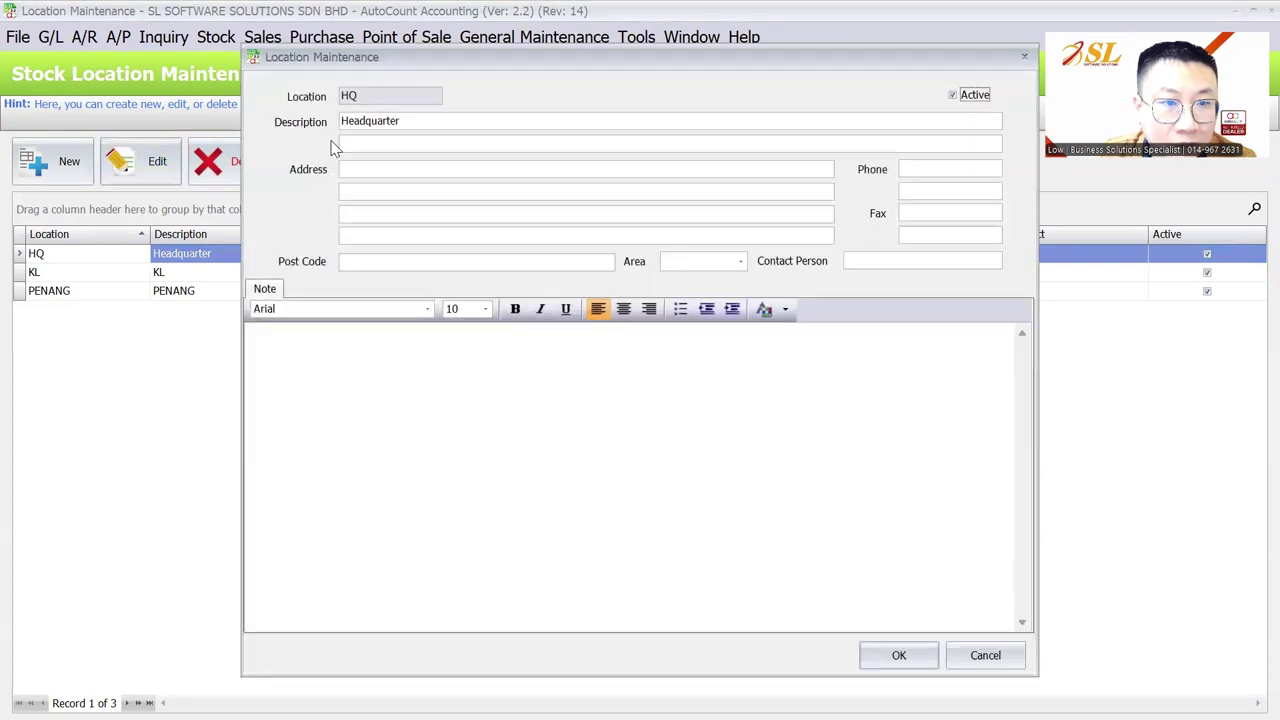
Open the Change Location code tool and select HQ as the location to rename
key(Escape)
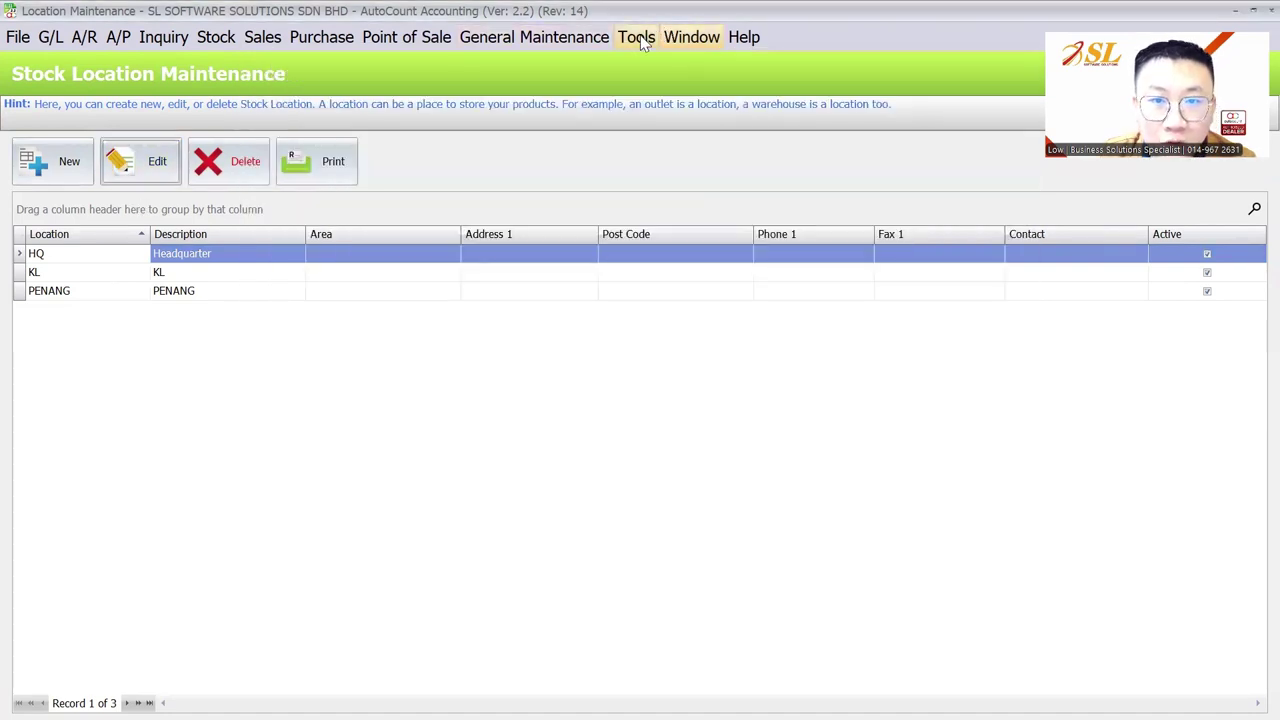
click(640, 38)
mouse_move(900, 198)
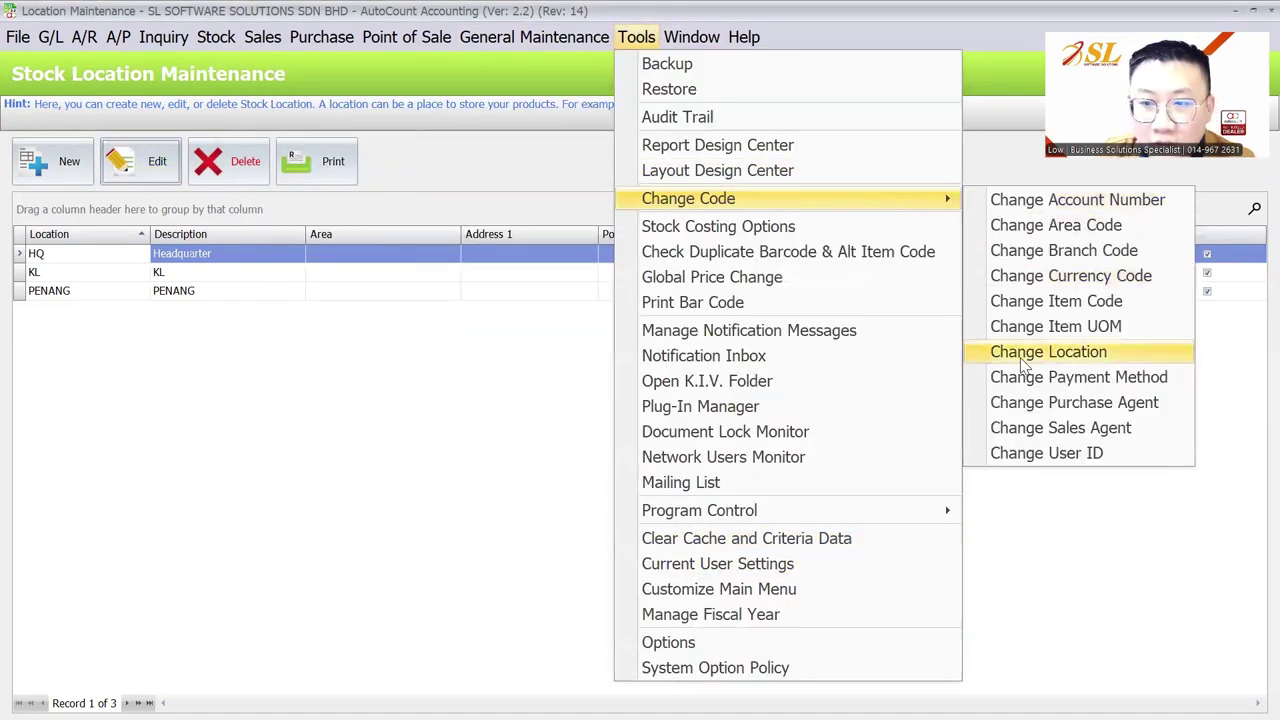
click(1024, 366)
click(439, 231)
click(500, 312)
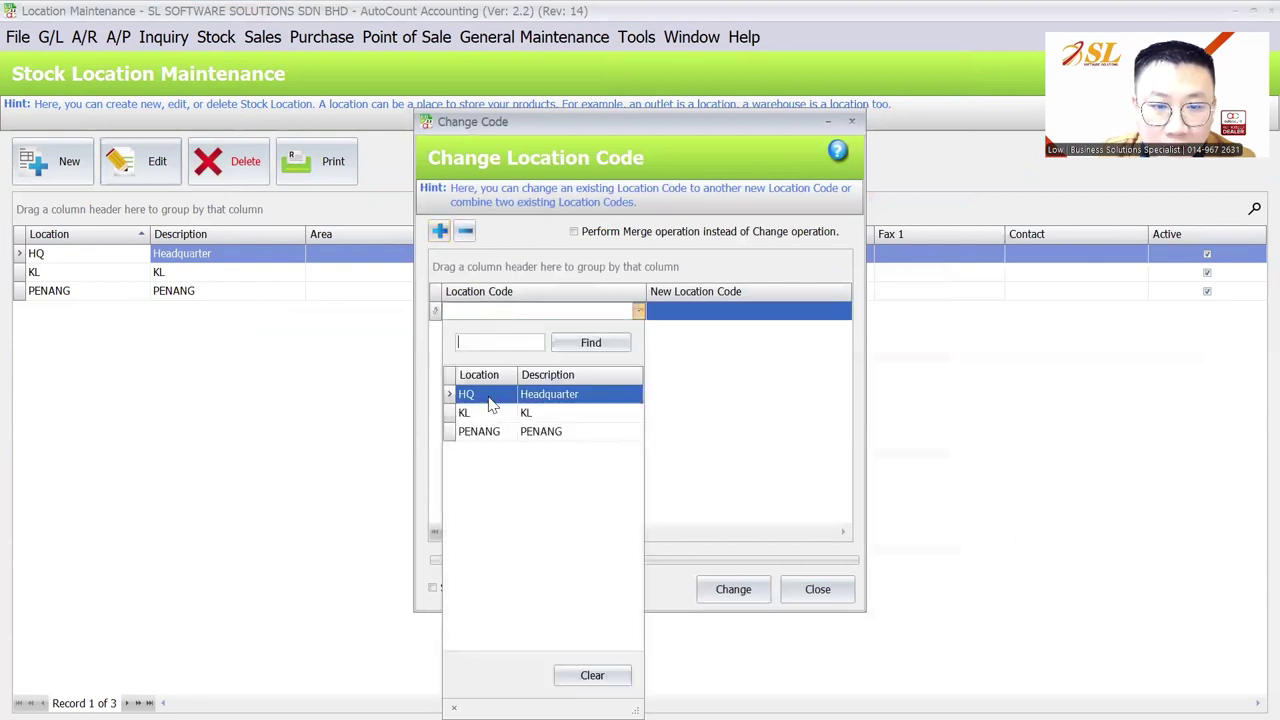
click(466, 394)
Enter IPOH as the new code, run the change, and close the window
click(683, 312)
text(ipo)
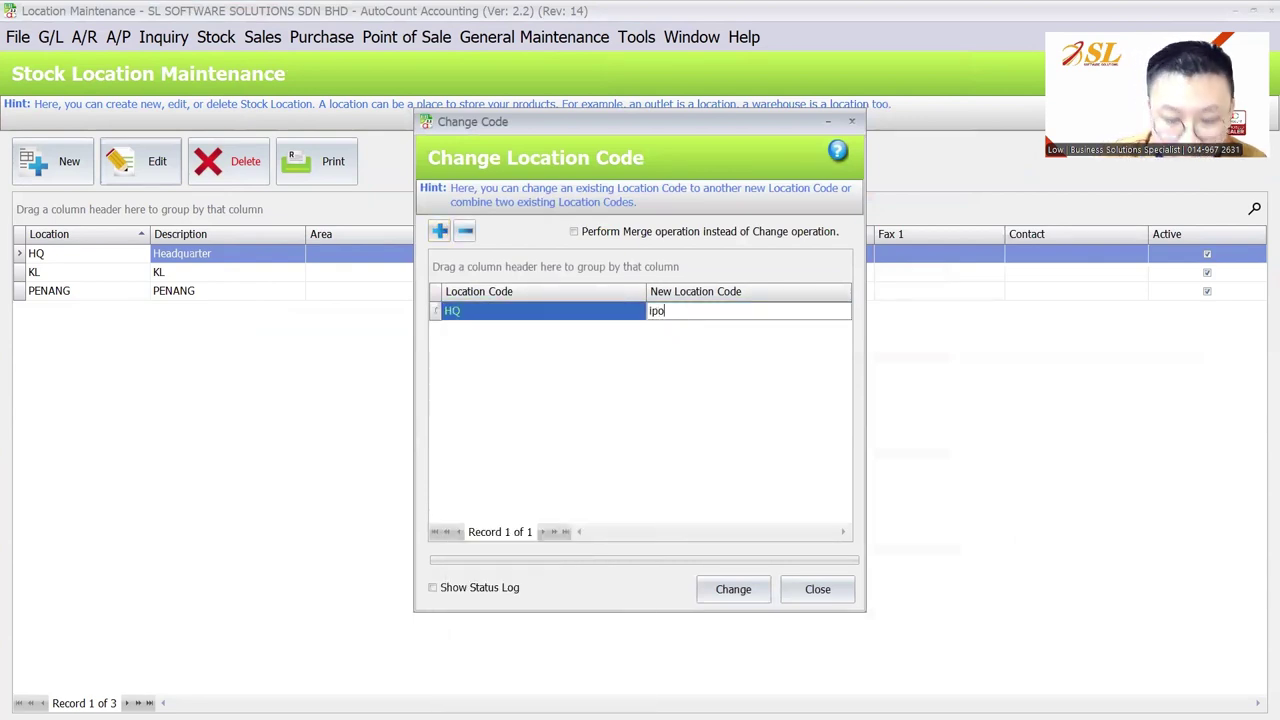
text(h)
key(BackSpace)
key(BackSpace)
key(BackSpace)
text(I)
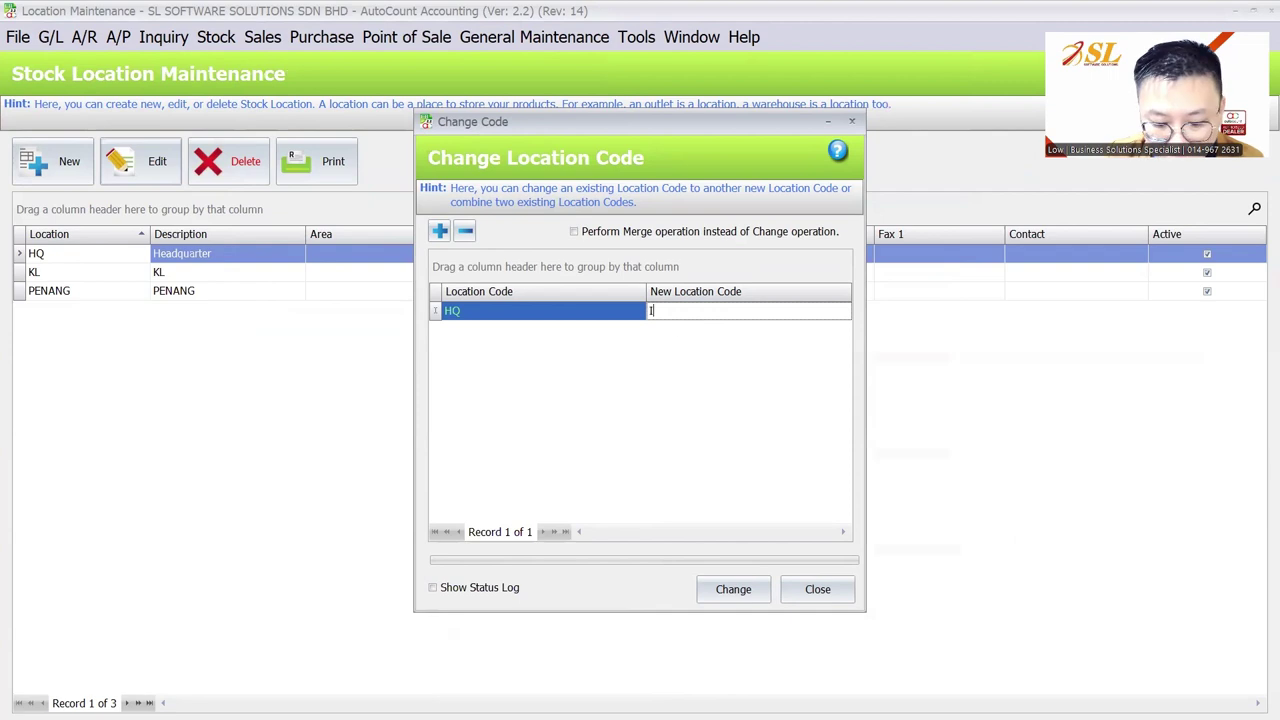
text(POH)
click(705, 590)
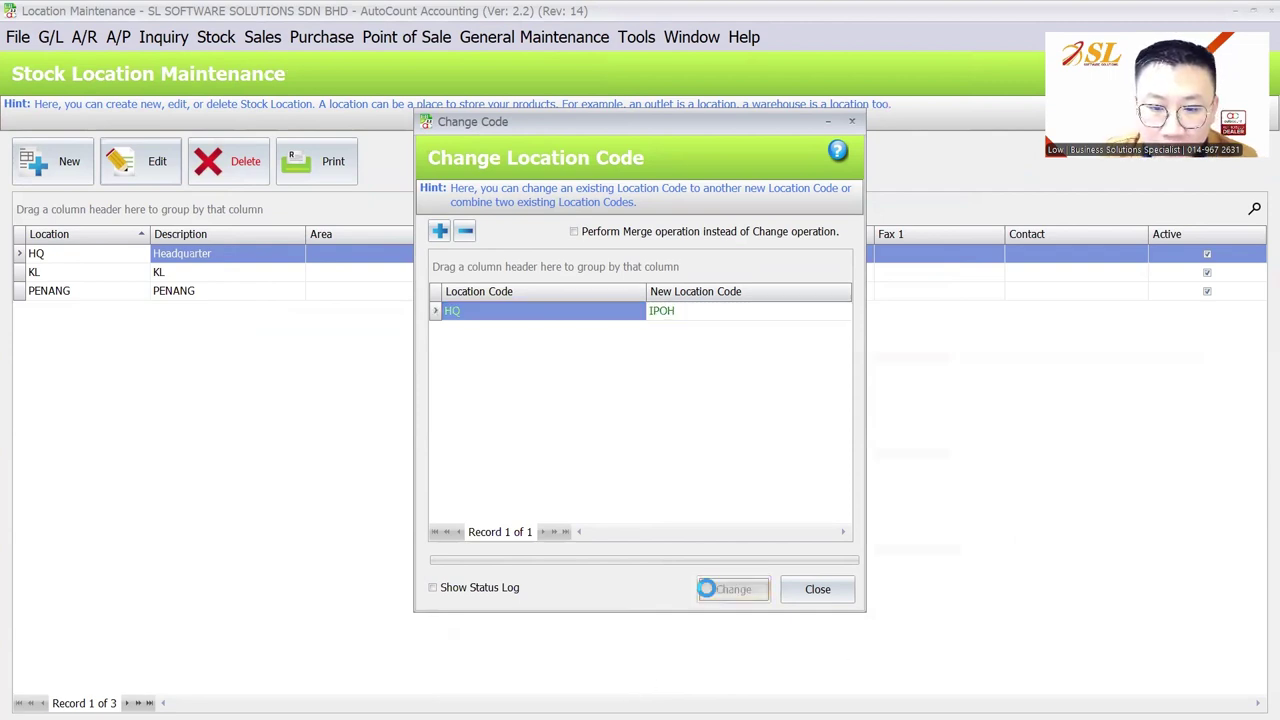
key(Return)
click(815, 588)
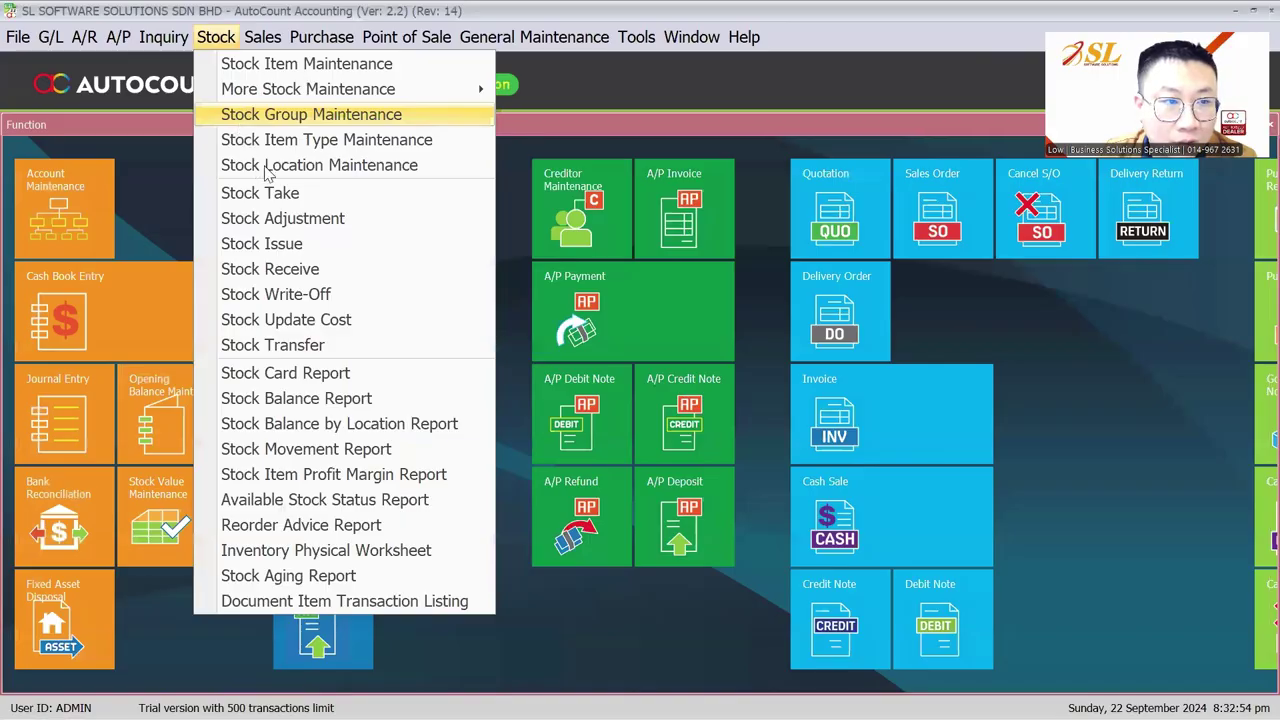
click(268, 168)
Replace the IPOH location's Headquarter description with IPOH, then select PENANG in the list
click(159, 164)
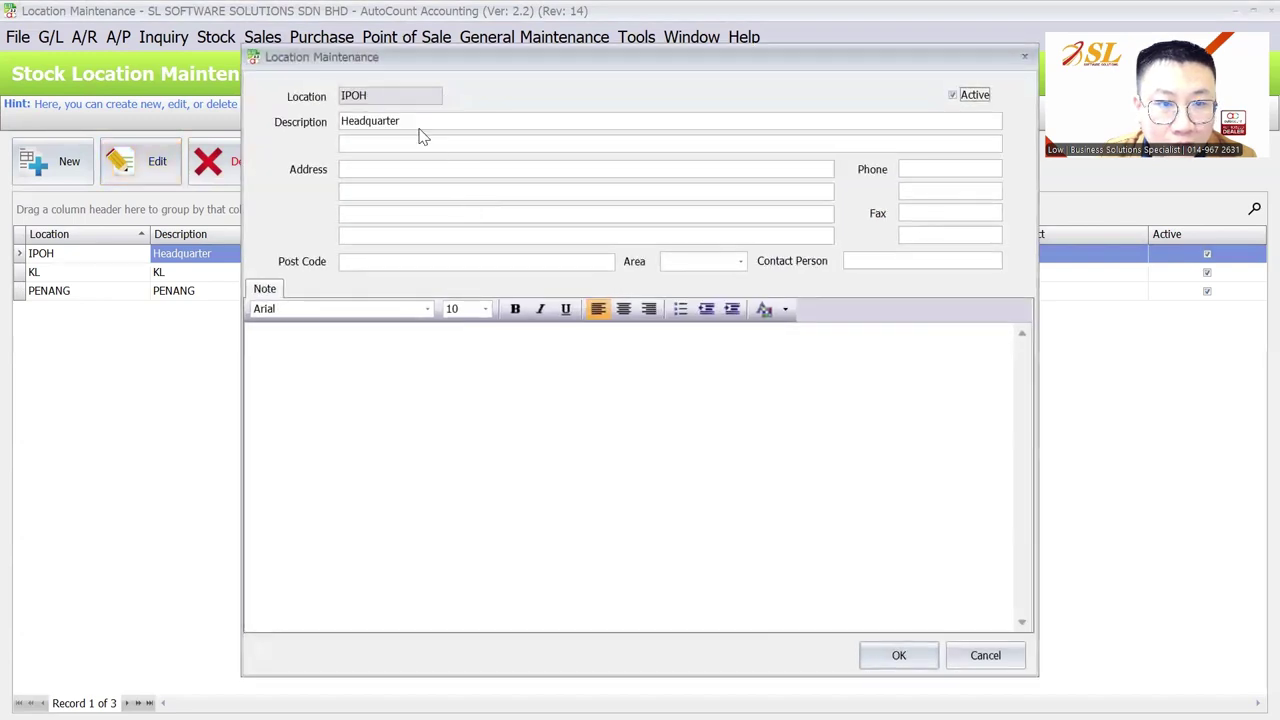
key(Tab)
text(IPOH)
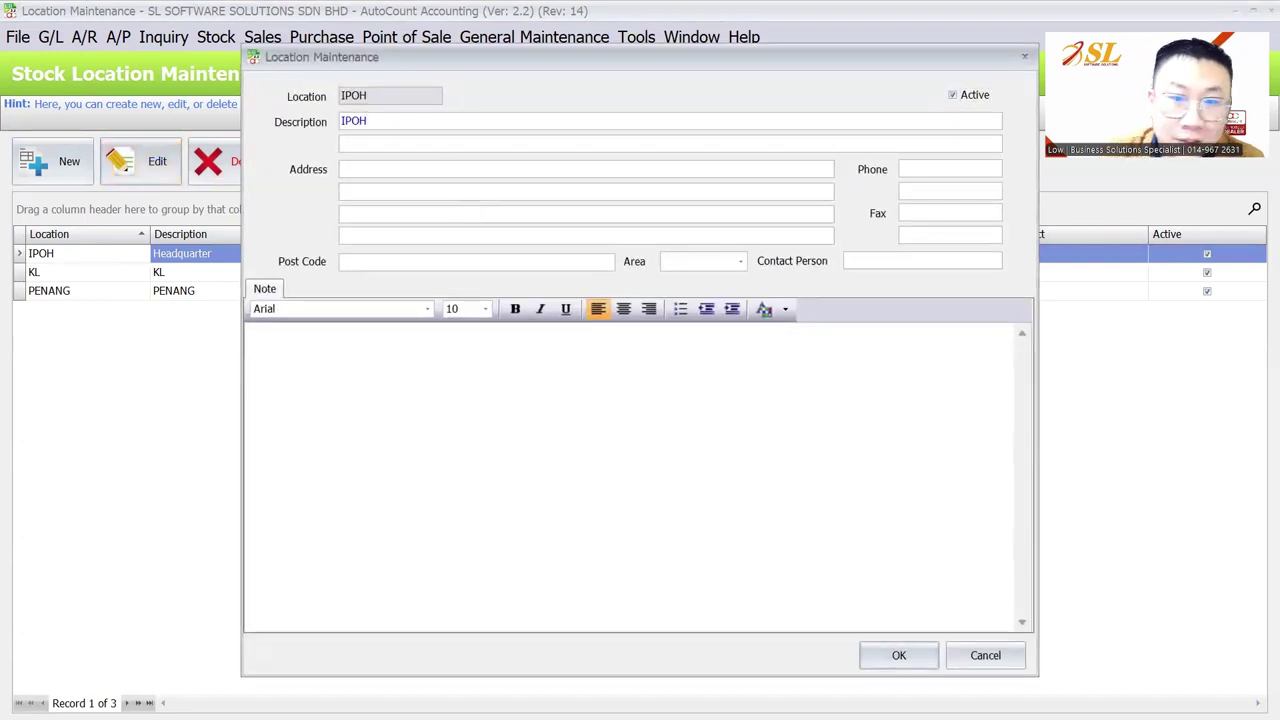
click(863, 655)
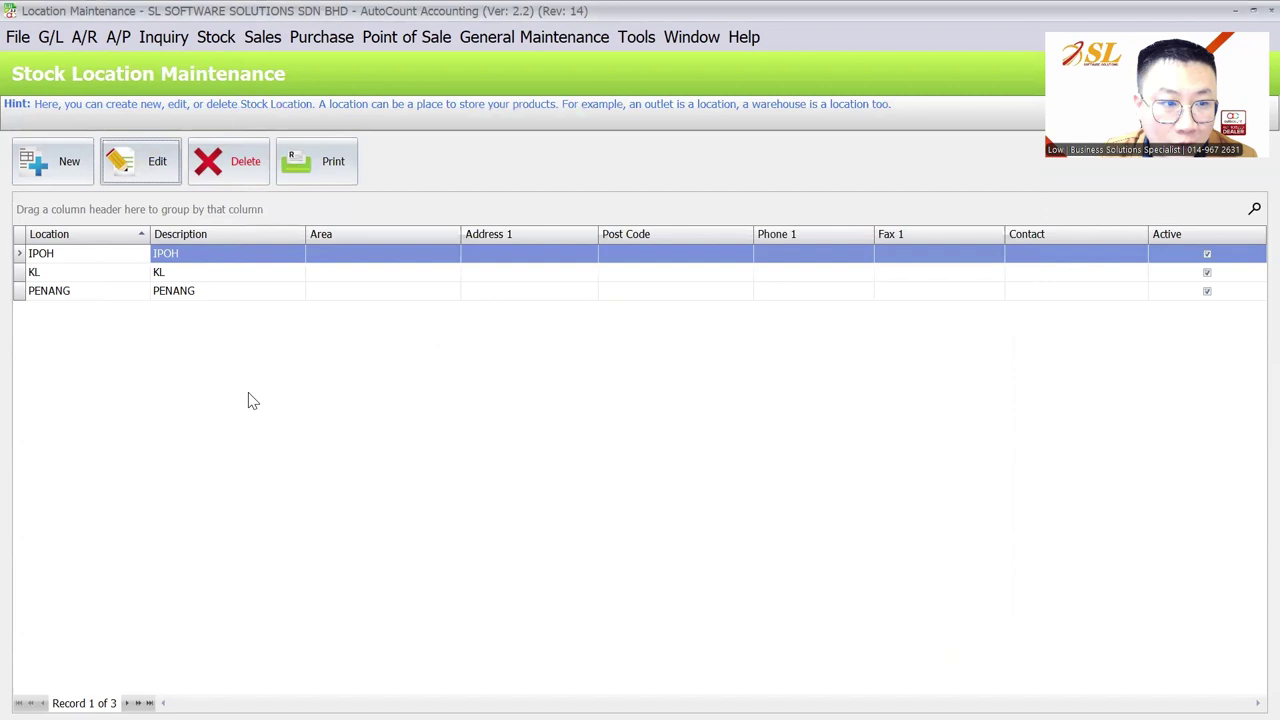
click(82, 291)
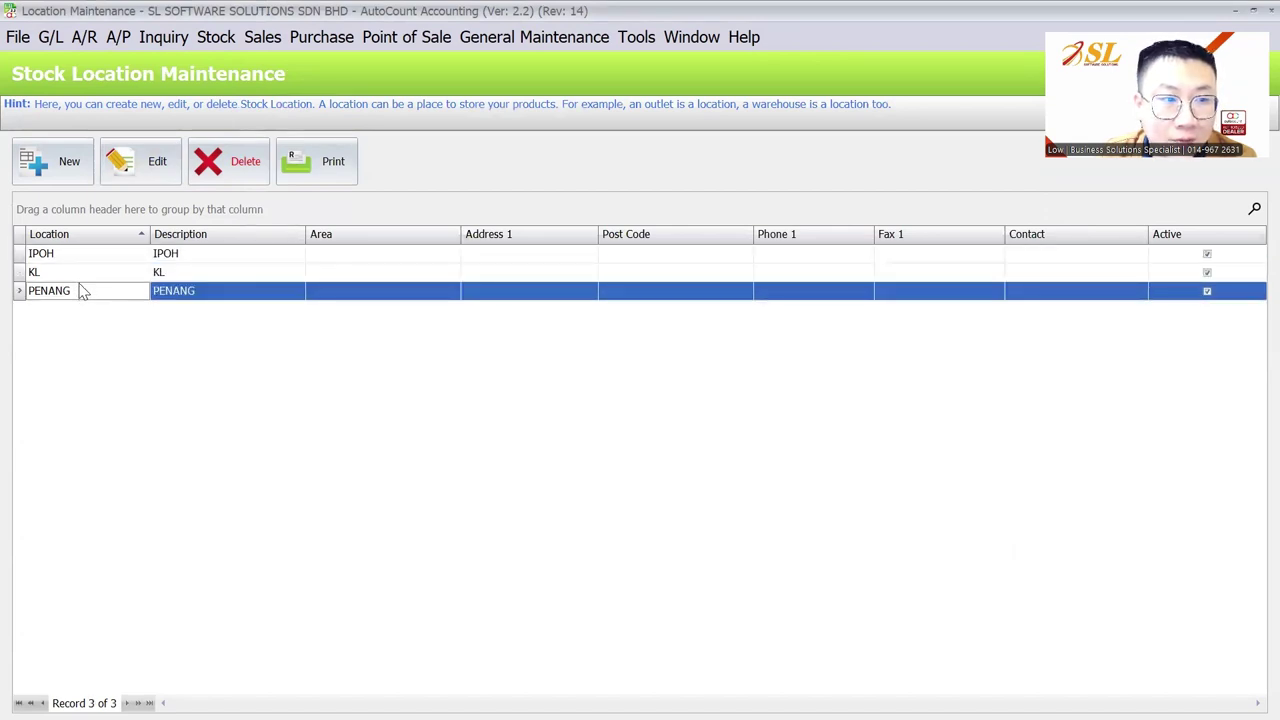
drag(80, 262, 85, 291)
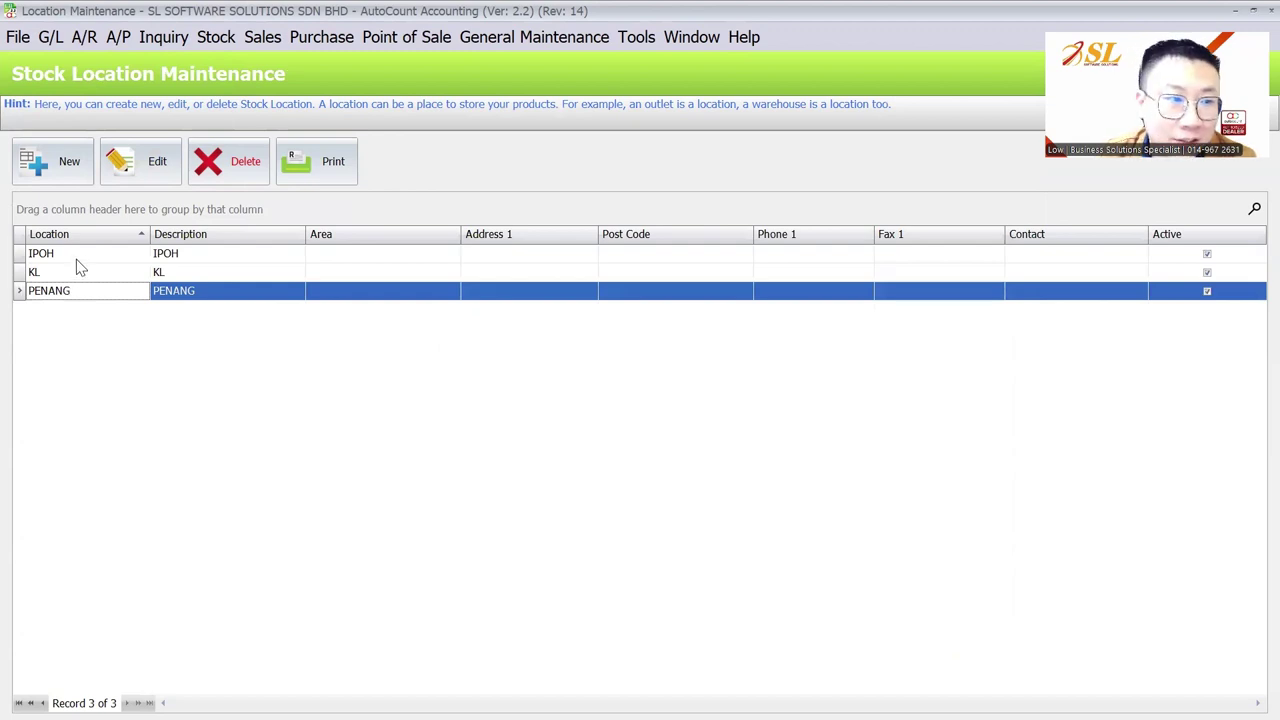
drag(77, 262, 86, 292)
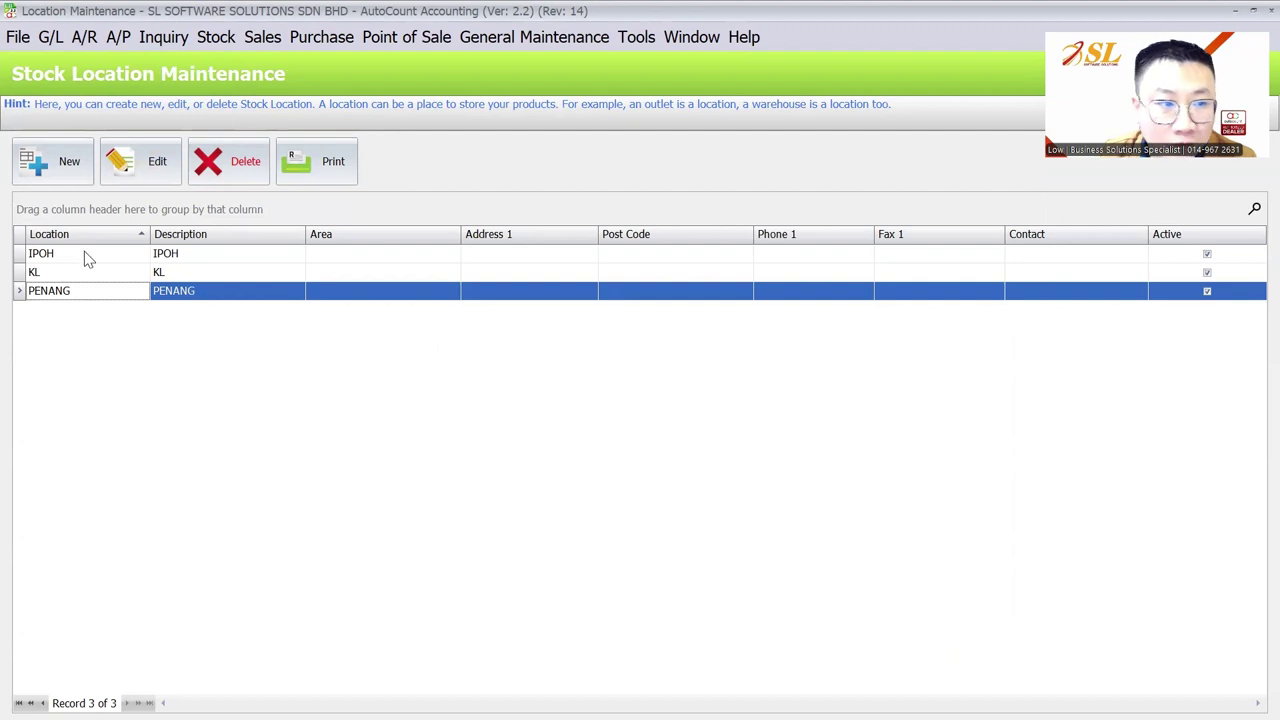
Select IPOH, review the Multi-Location Stock slide, then show the Purchase menu
click(58, 256)
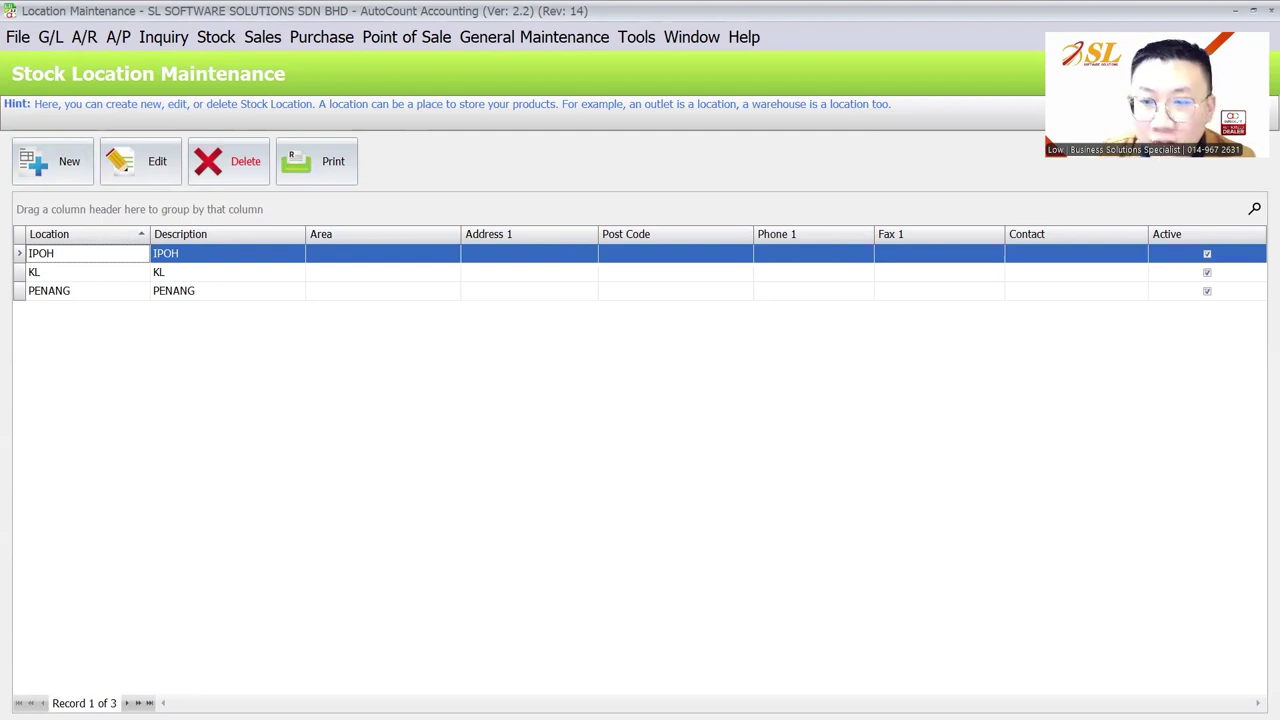
key(alt+Tab)
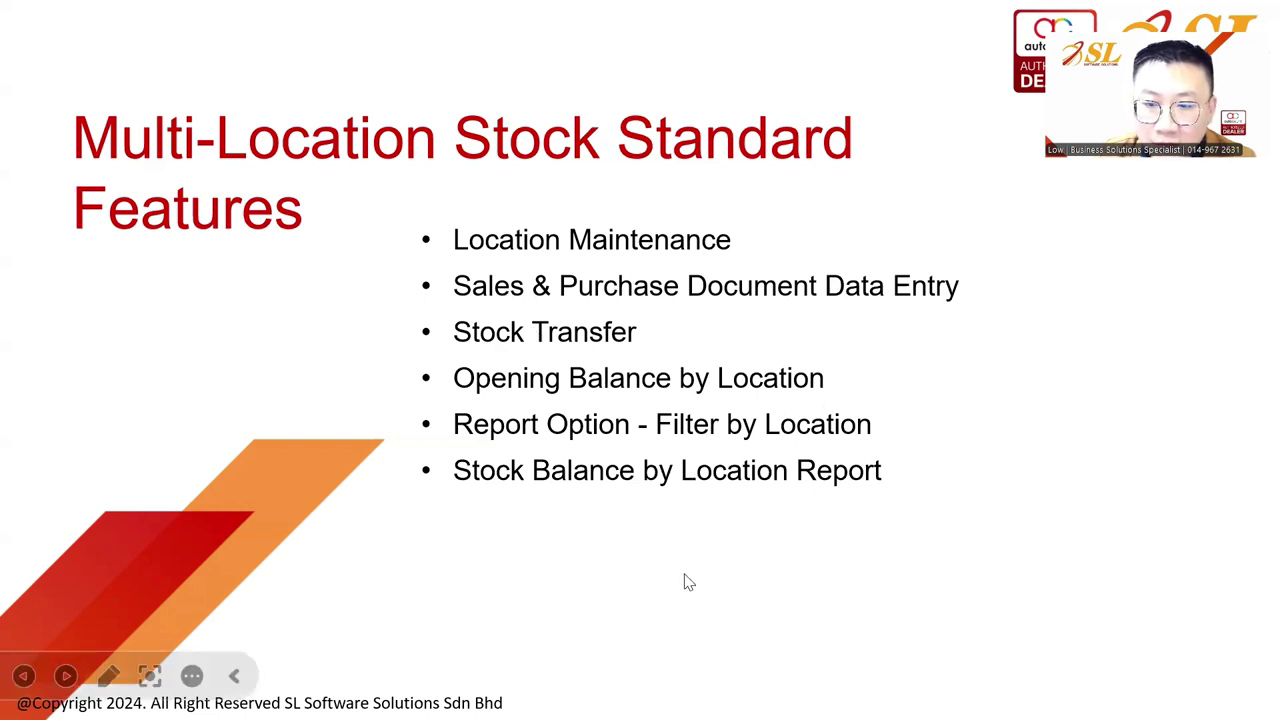
key(alt+Tab)
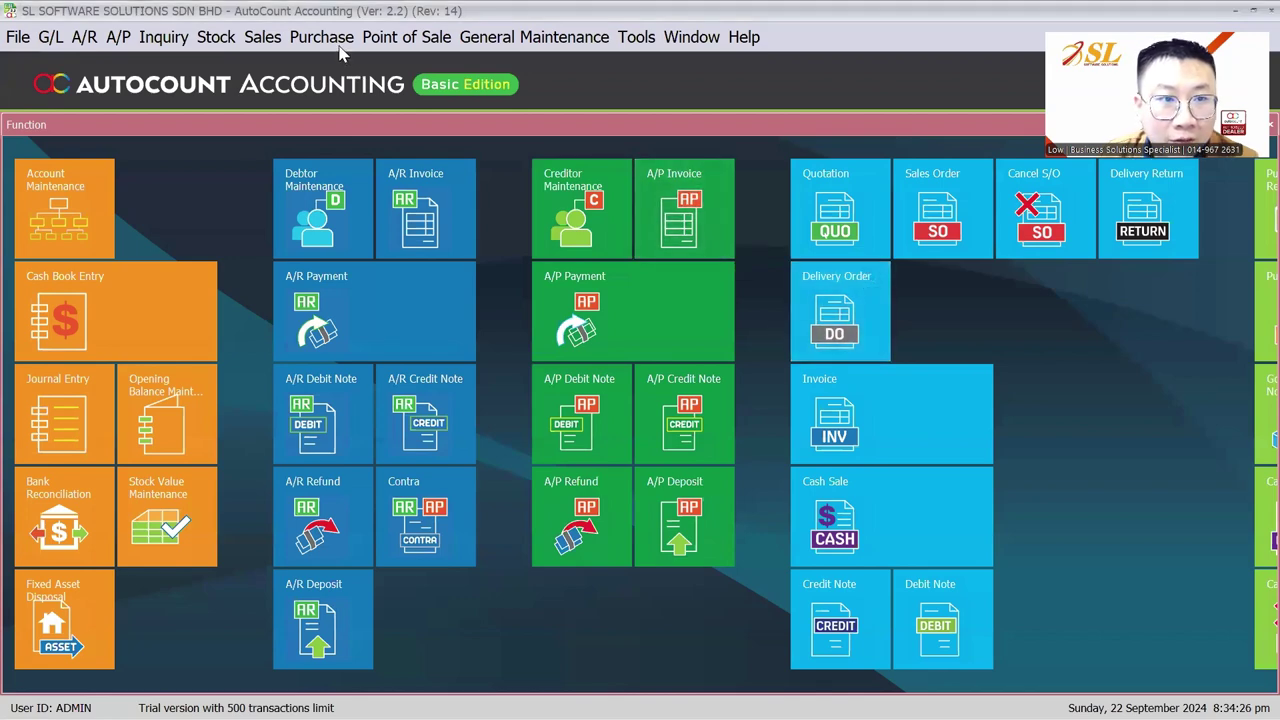
click(322, 37)
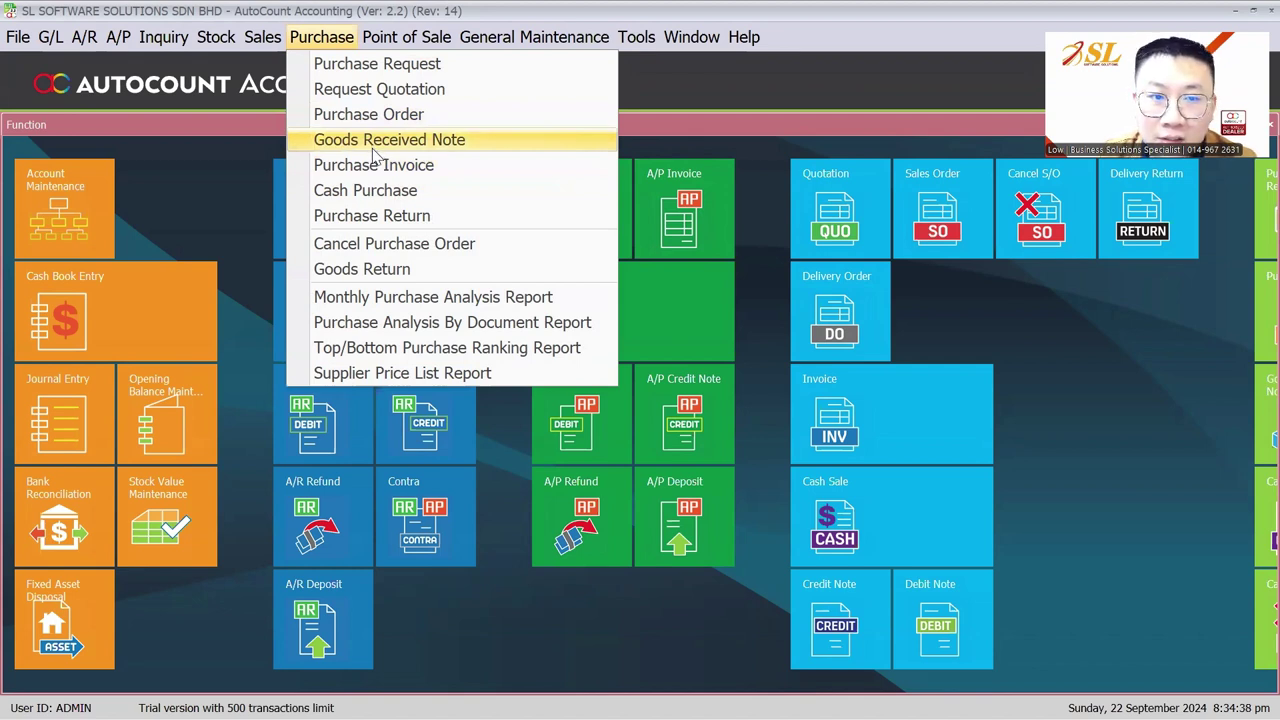
Start a new purchase invoice for SUPPLIER A with purchase location IPOH
click(375, 164)
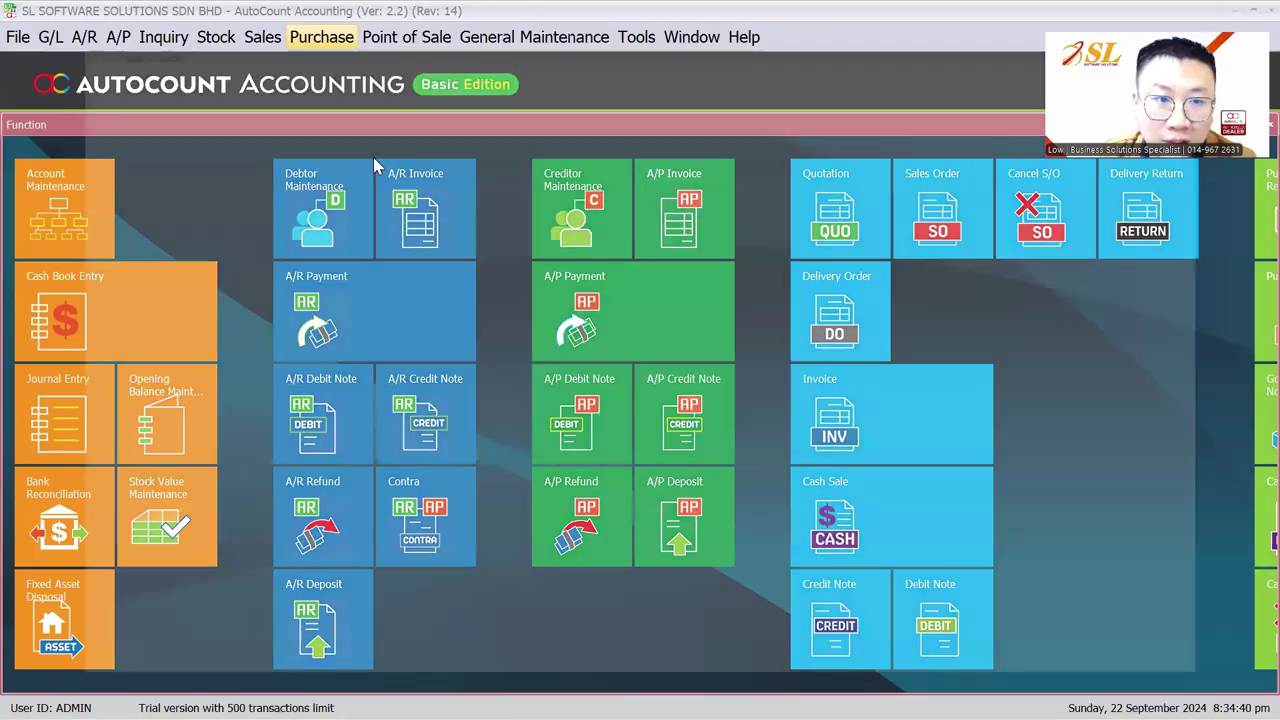
click(72, 162)
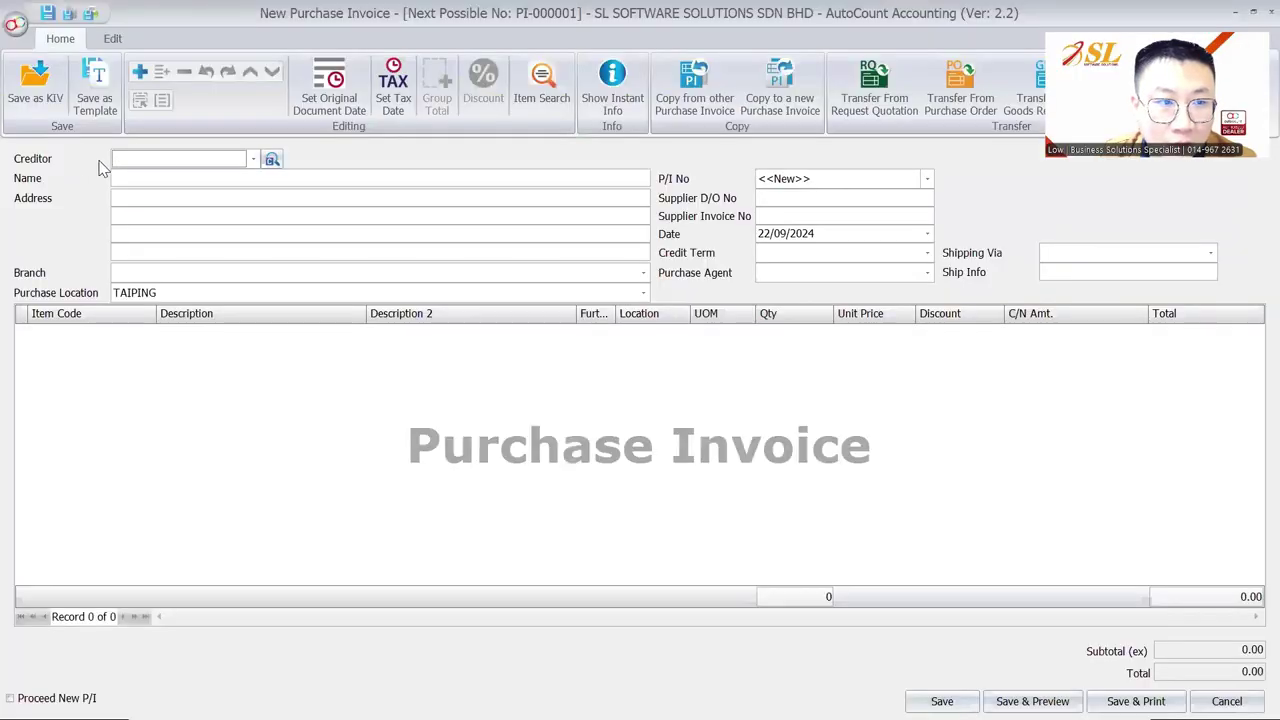
click(162, 160)
click(173, 243)
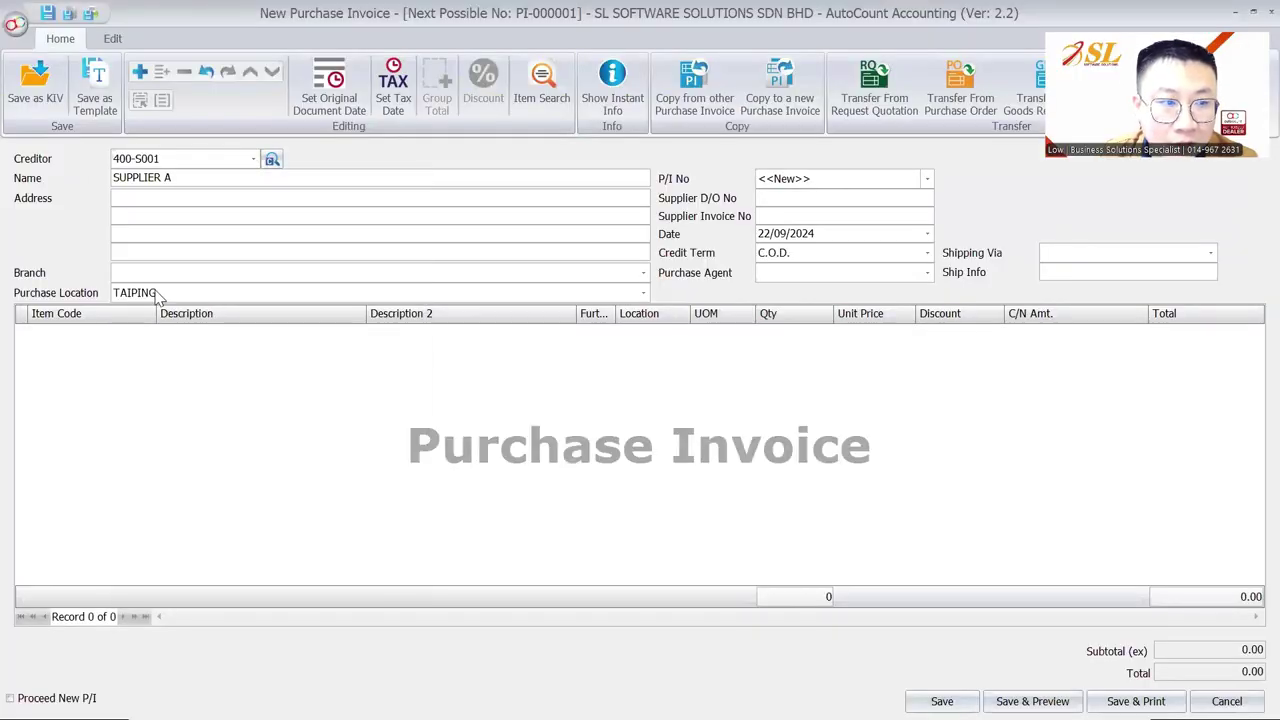
click(155, 295)
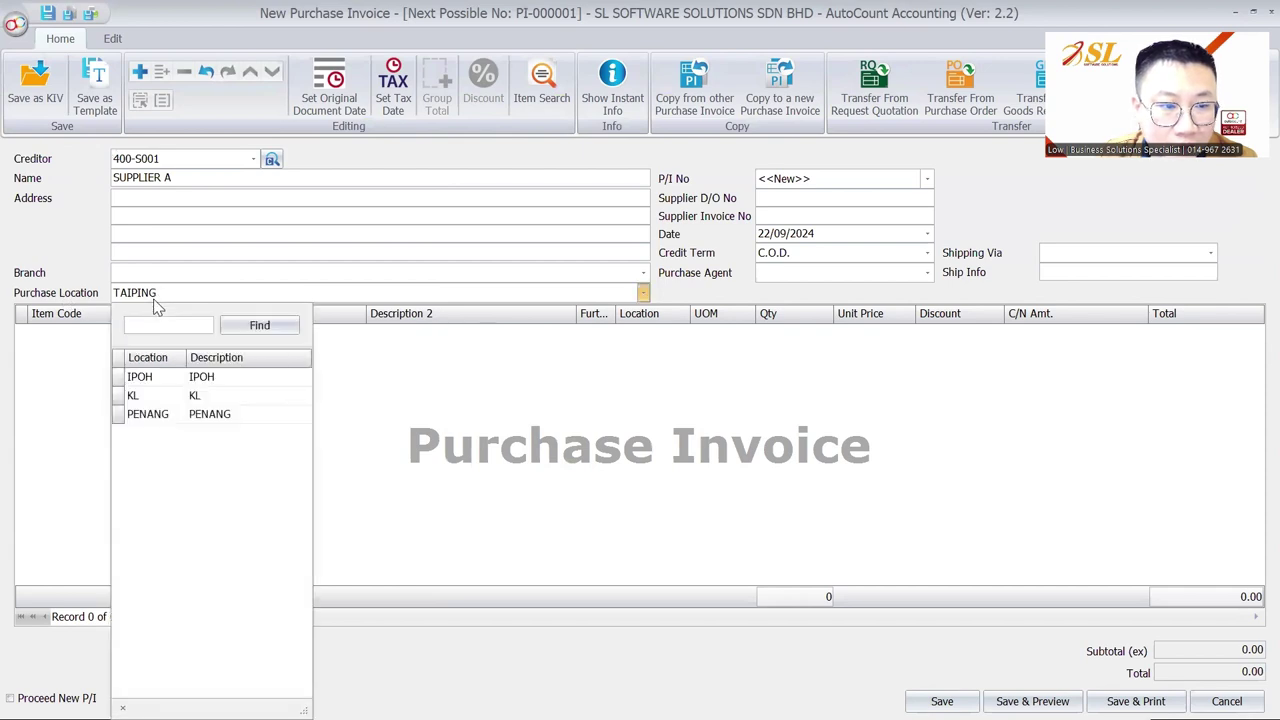
click(158, 383)
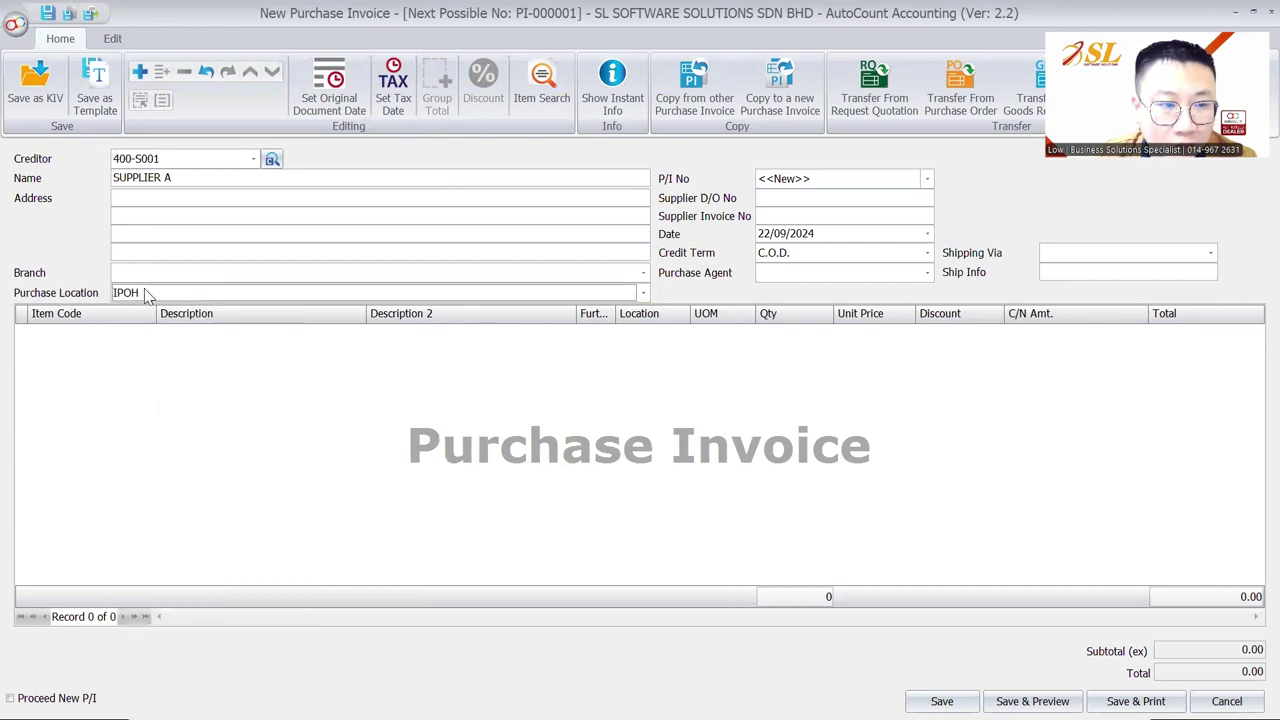
Add invoice lines for ITEM A, ITEM B and ITEM C
right_click(141, 382)
click(207, 397)
click(121, 420)
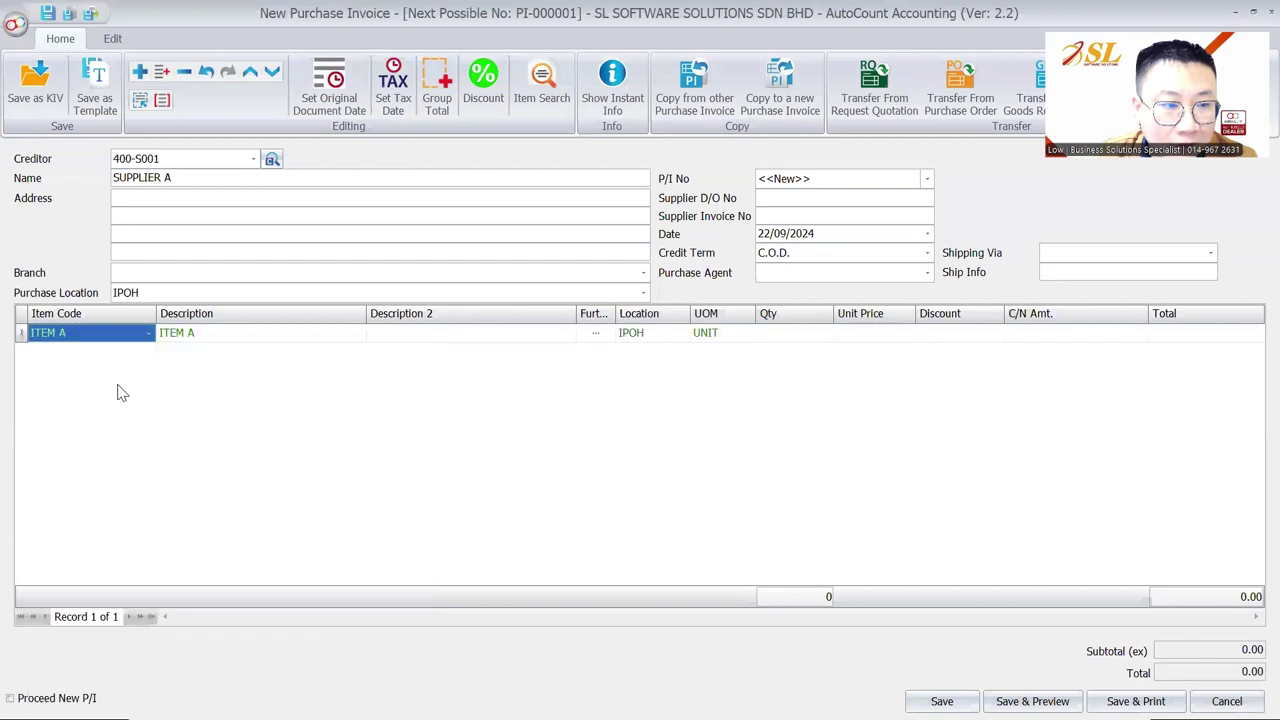
right_click(116, 390)
click(165, 58)
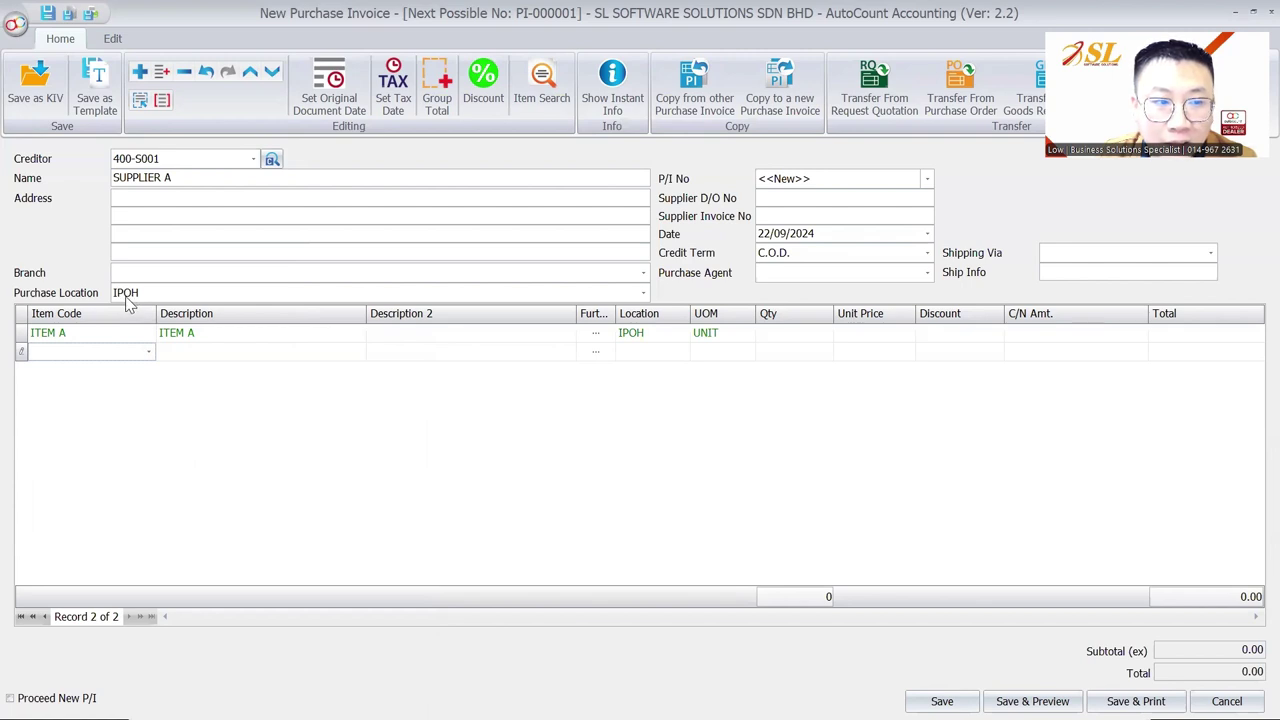
click(640, 334)
click(640, 435)
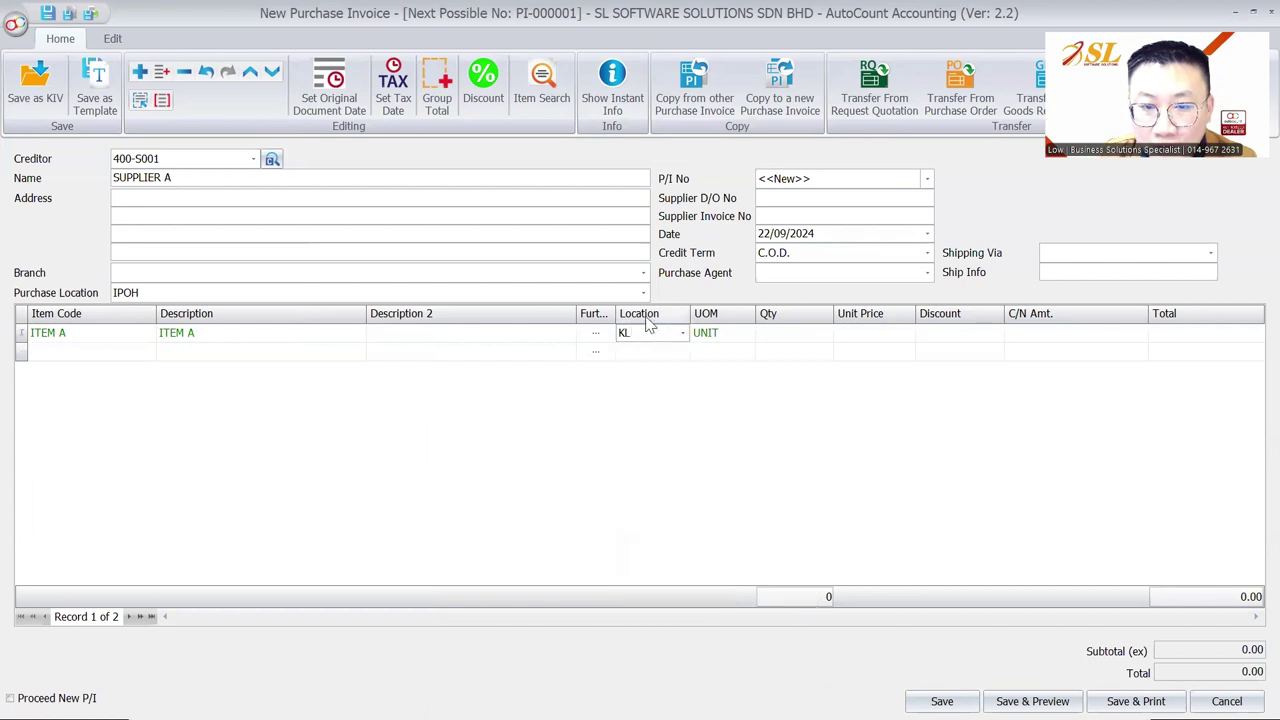
click(86, 352)
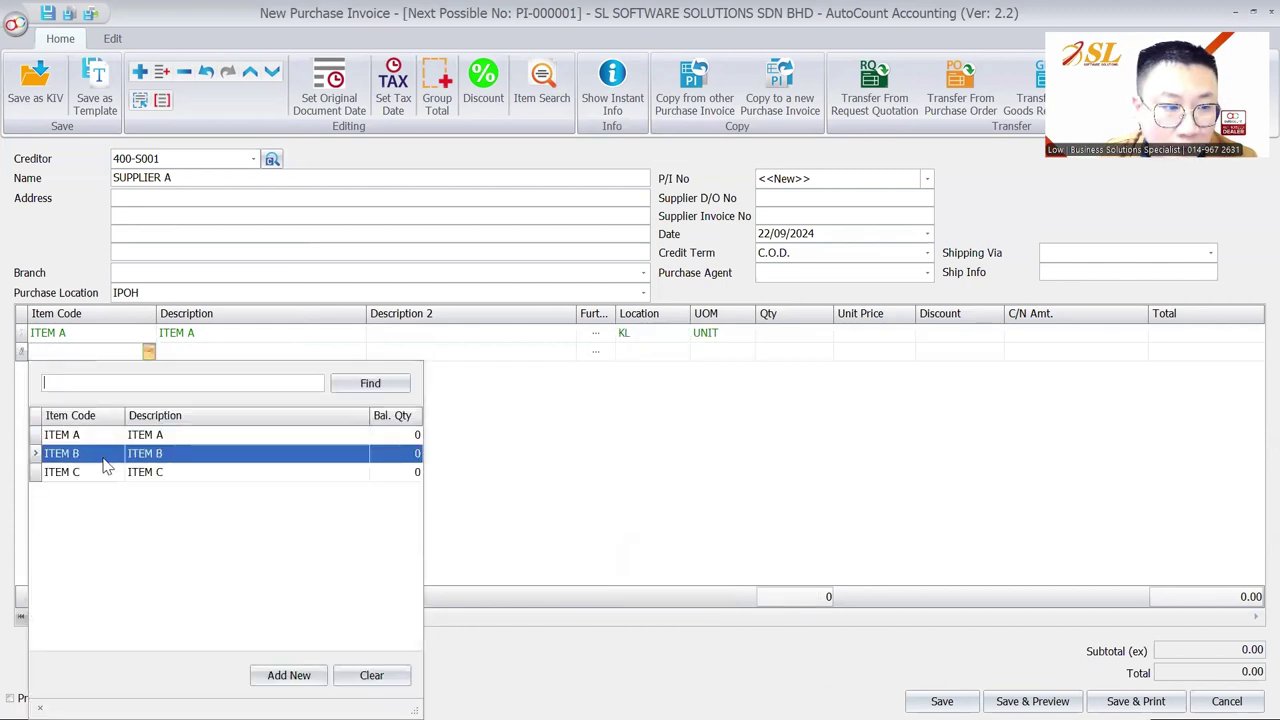
click(104, 458)
click(91, 372)
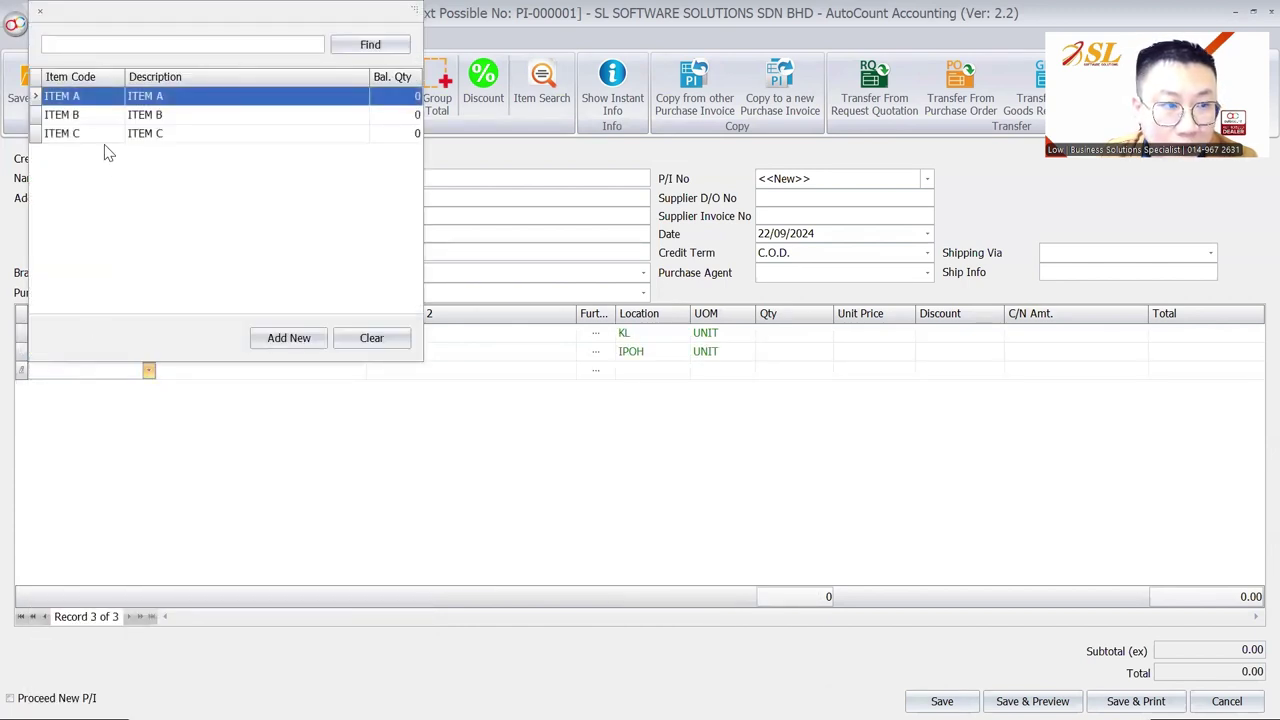
click(104, 133)
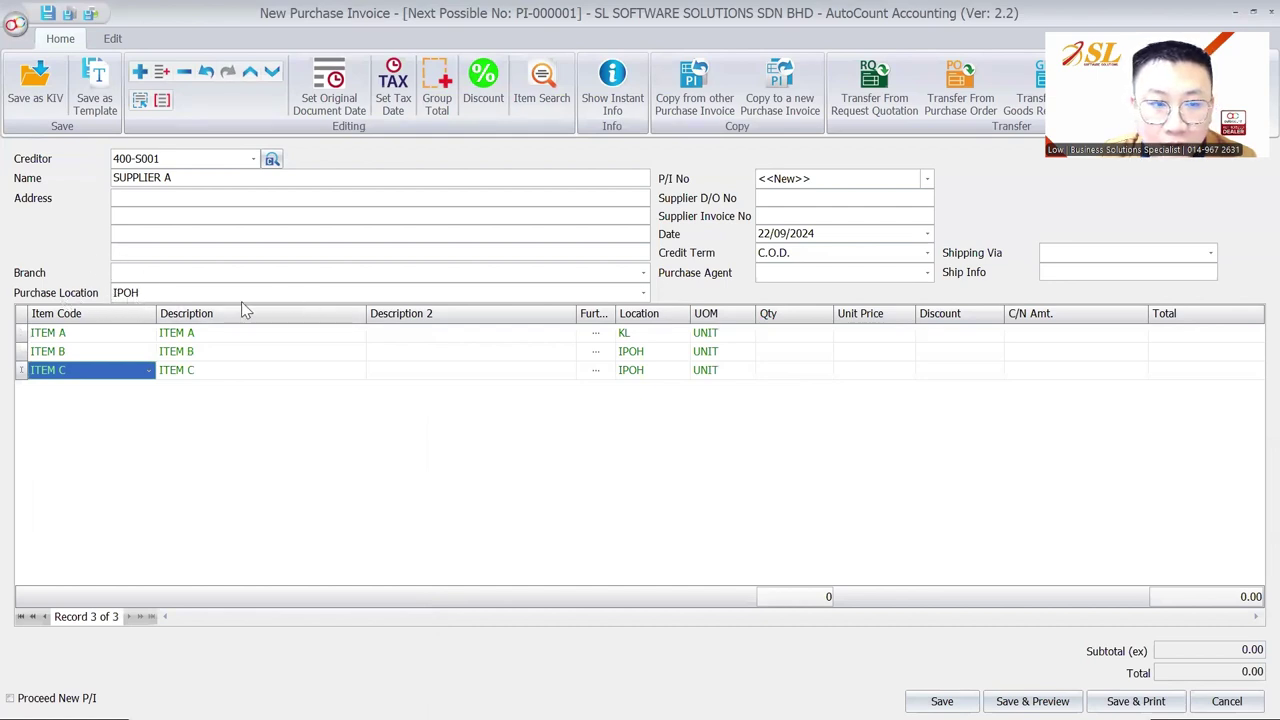
Set ITEM A and ITEM B line locations to IPOH and edit the invoice date
click(660, 353)
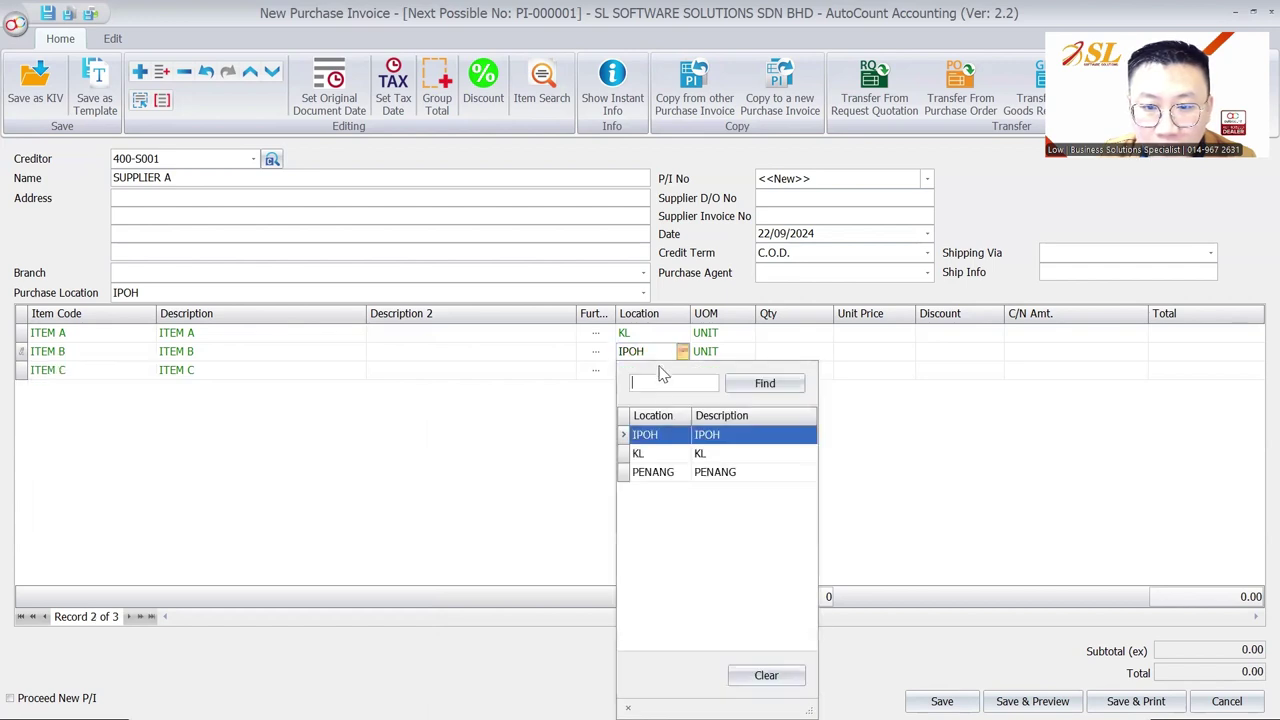
click(650, 436)
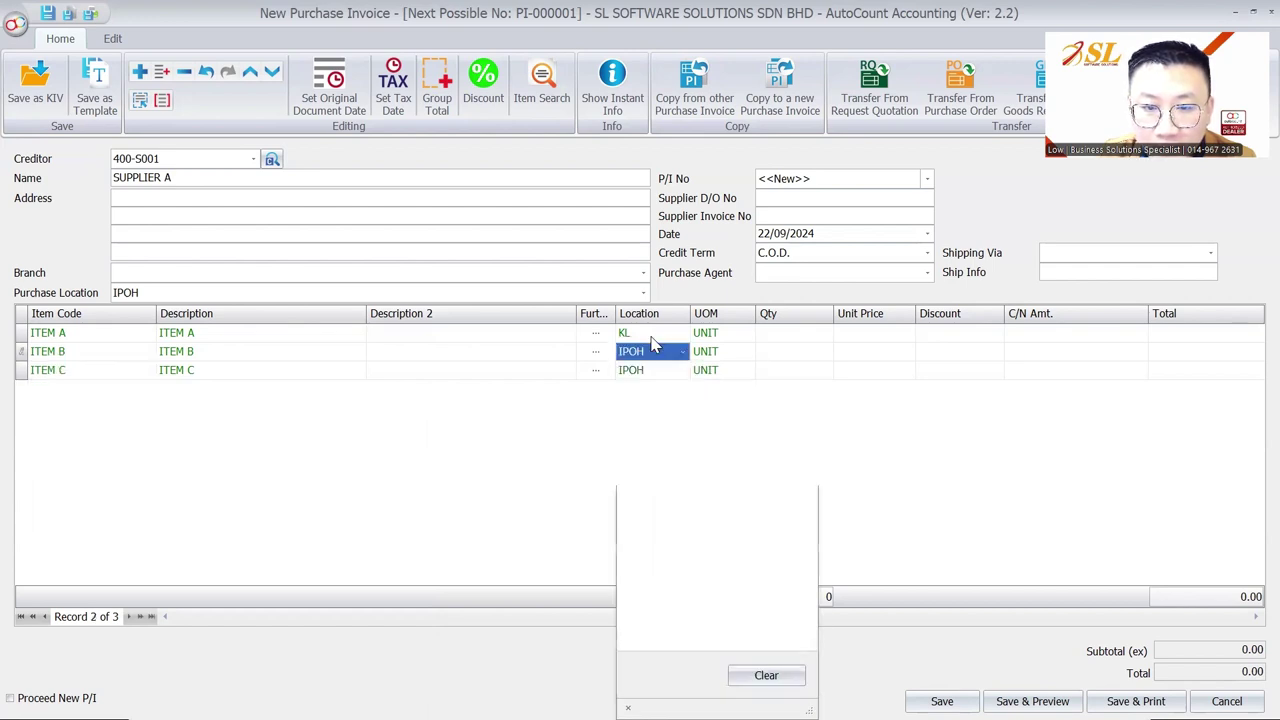
click(650, 332)
click(645, 417)
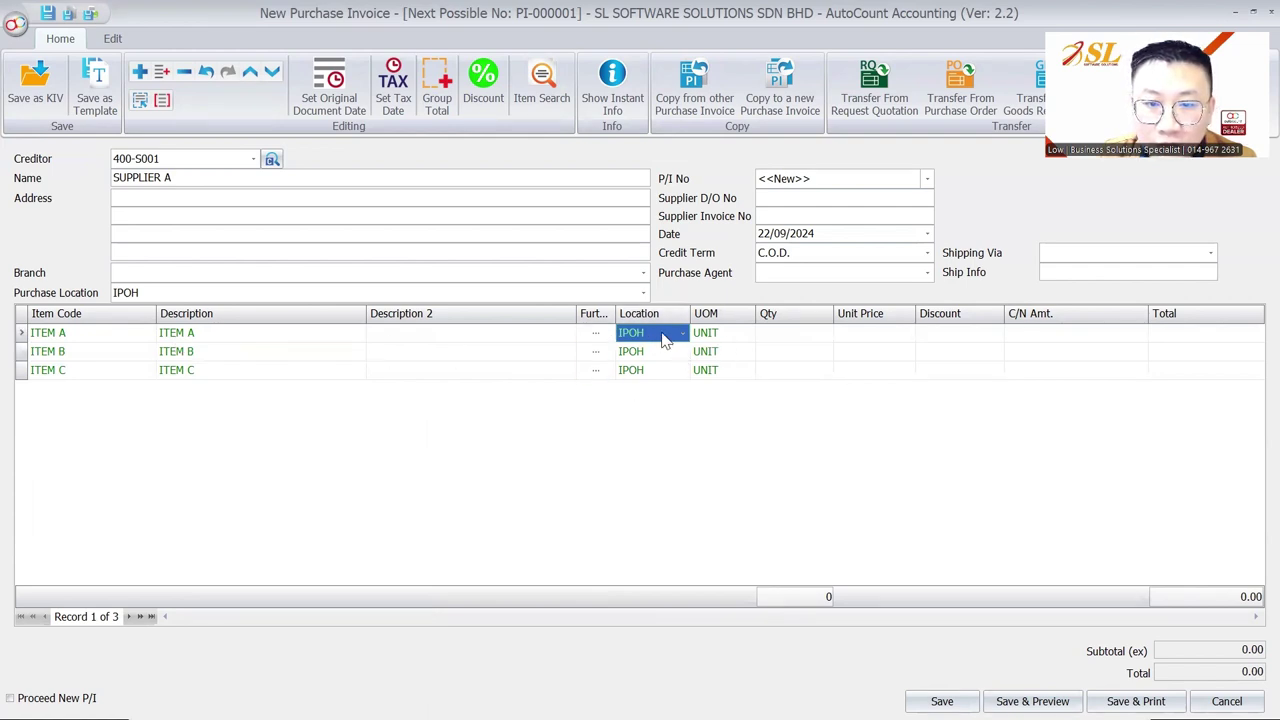
click(760, 233)
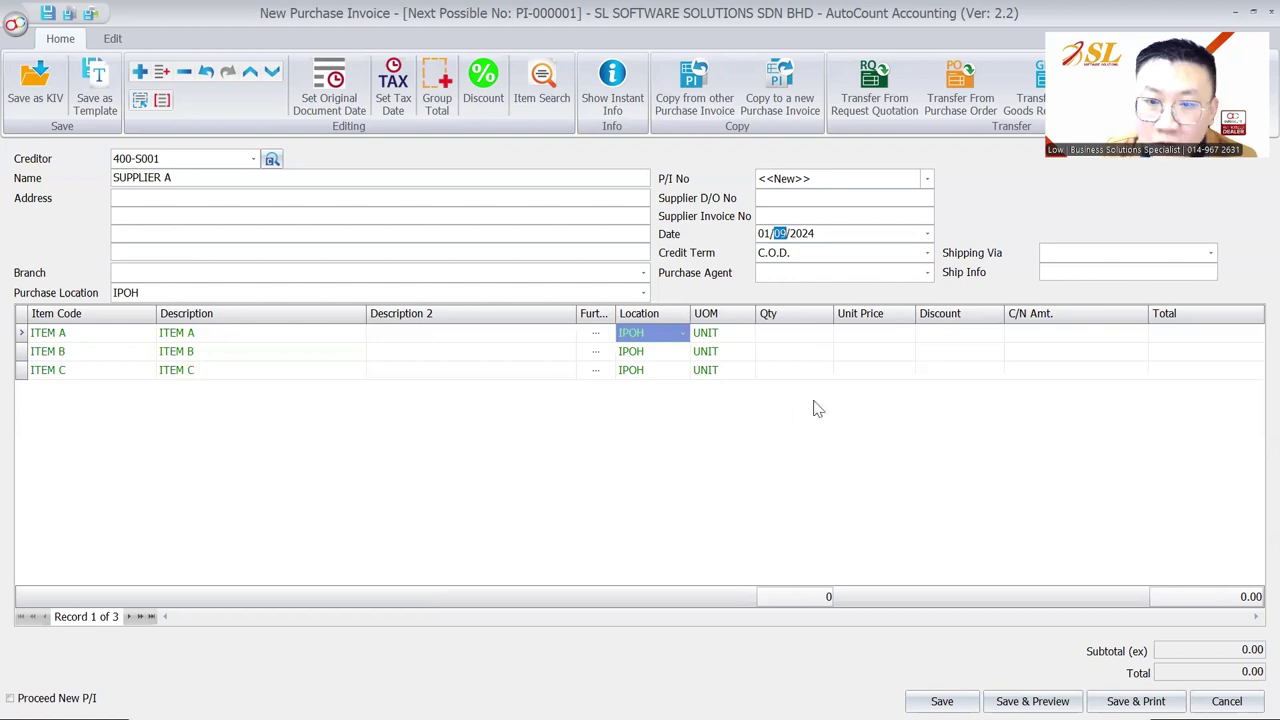
Enter a quantity of 1,000 for each of ITEM A, B and C
click(820, 332)
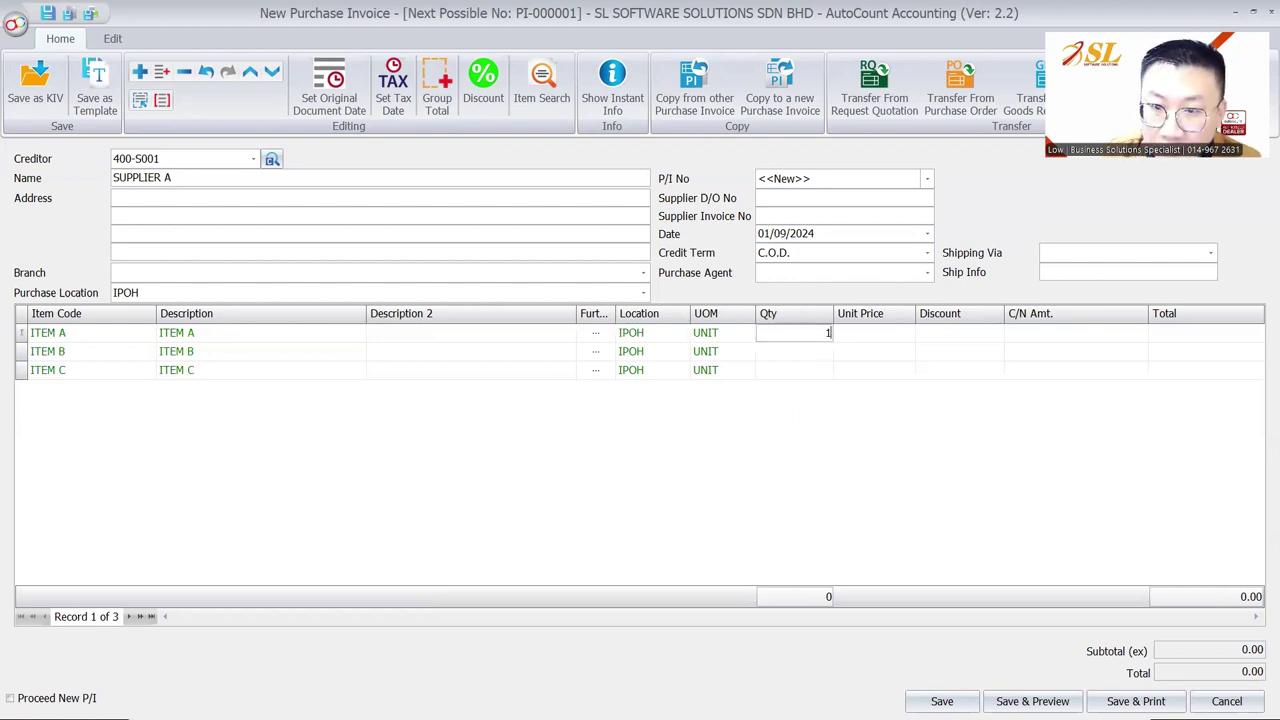
text(1000)
key(Down)
text(1,)
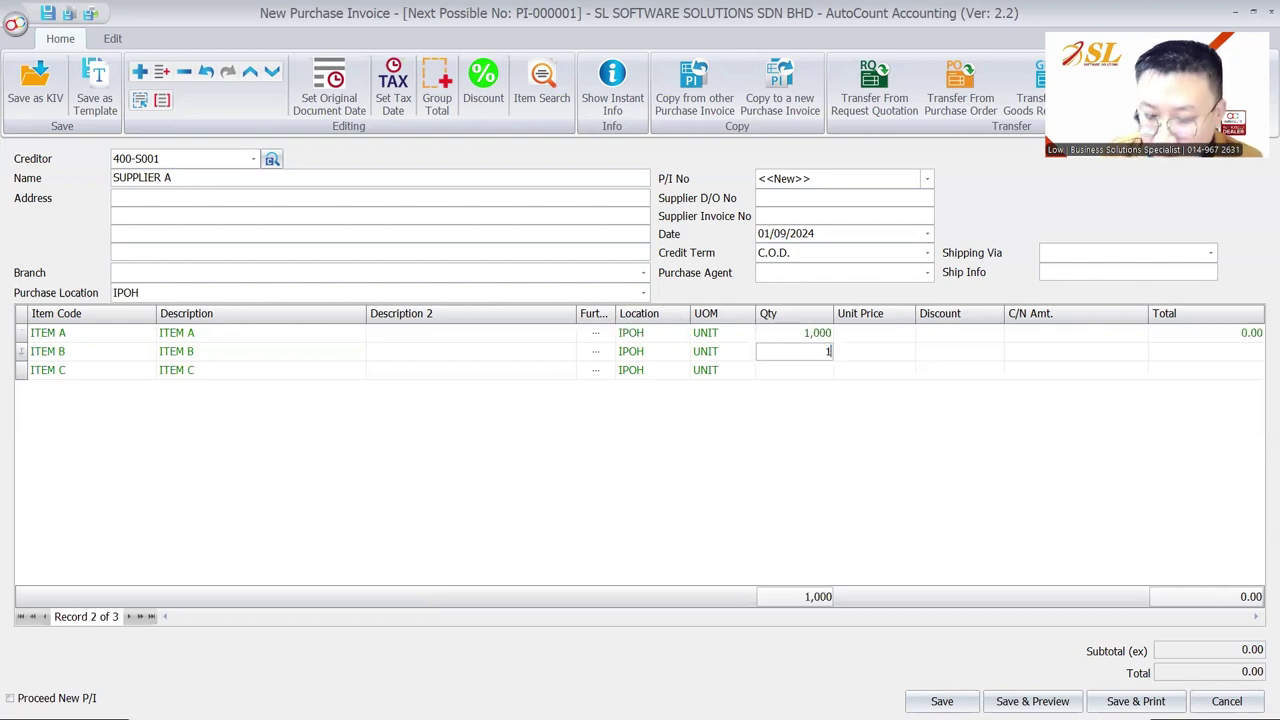
text(000)
key(Down)
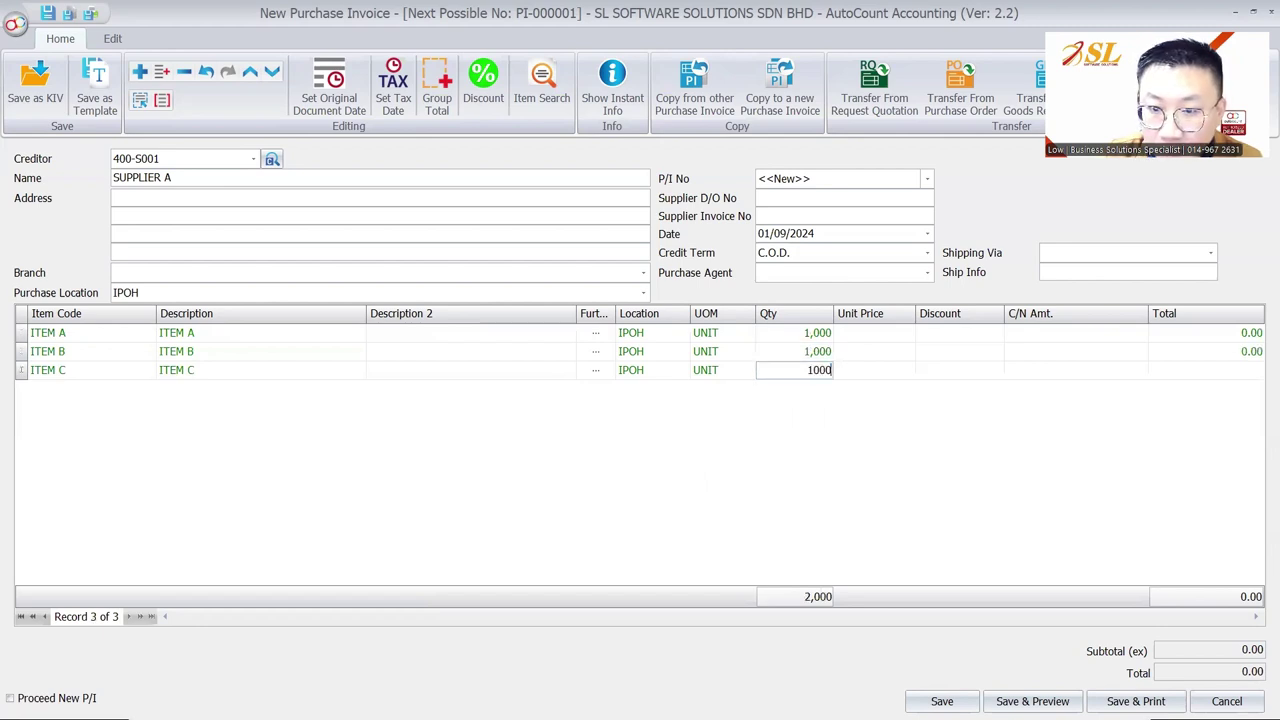
text(1000)
key(Tab)
Set unit prices of 5.00, 8.00 and 7.00 for ITEM A, B and C
key(Up)
key(Up)
key(Down)
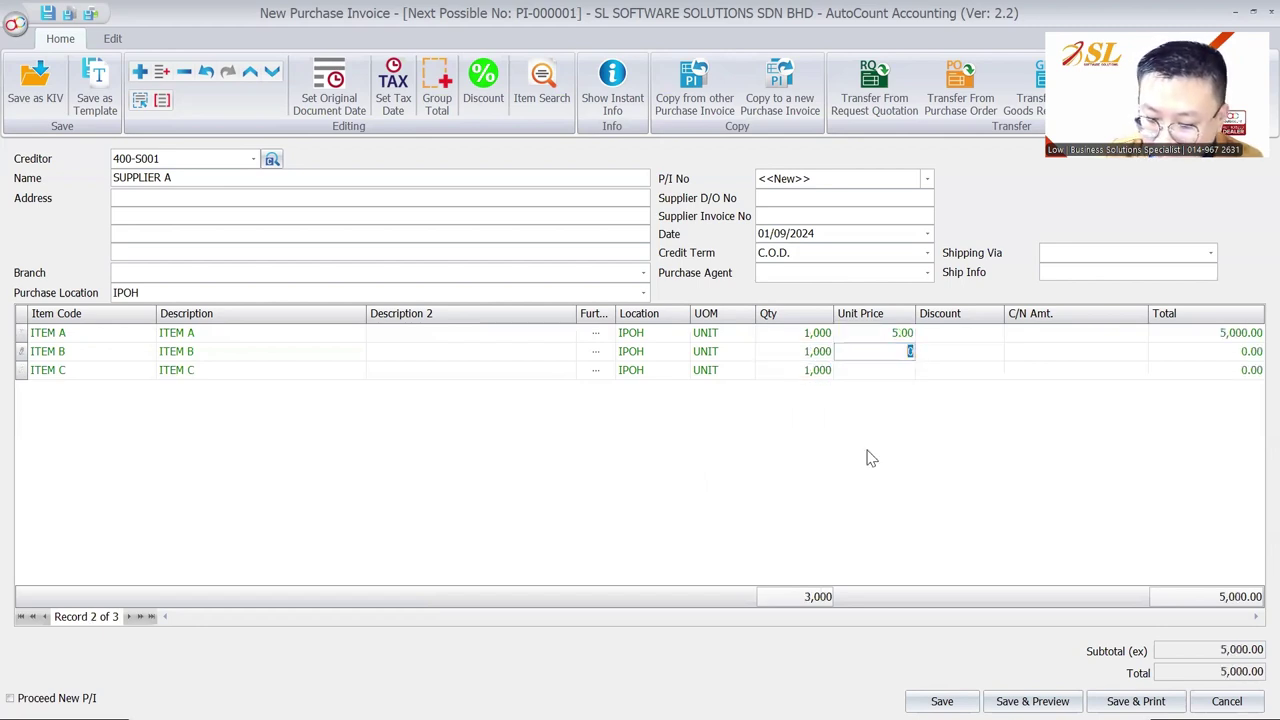
text(8)
key(Down)
text(7)
key(Tab)
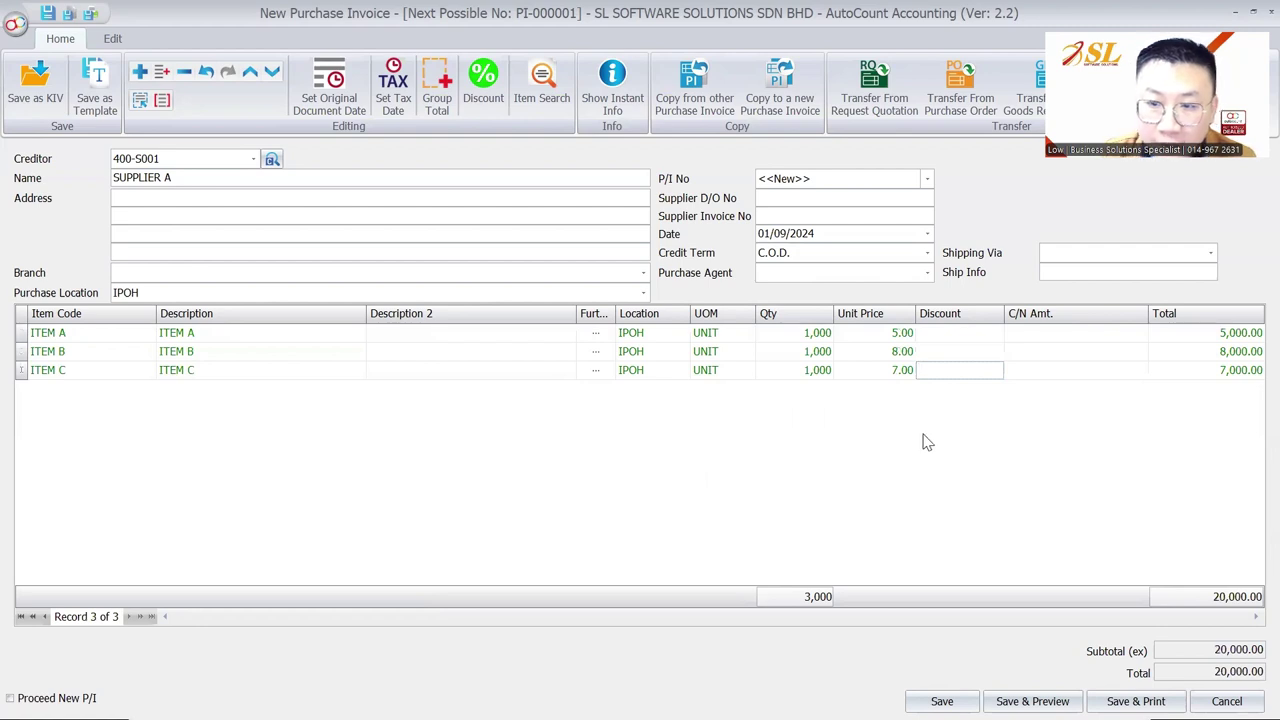
click(941, 701)
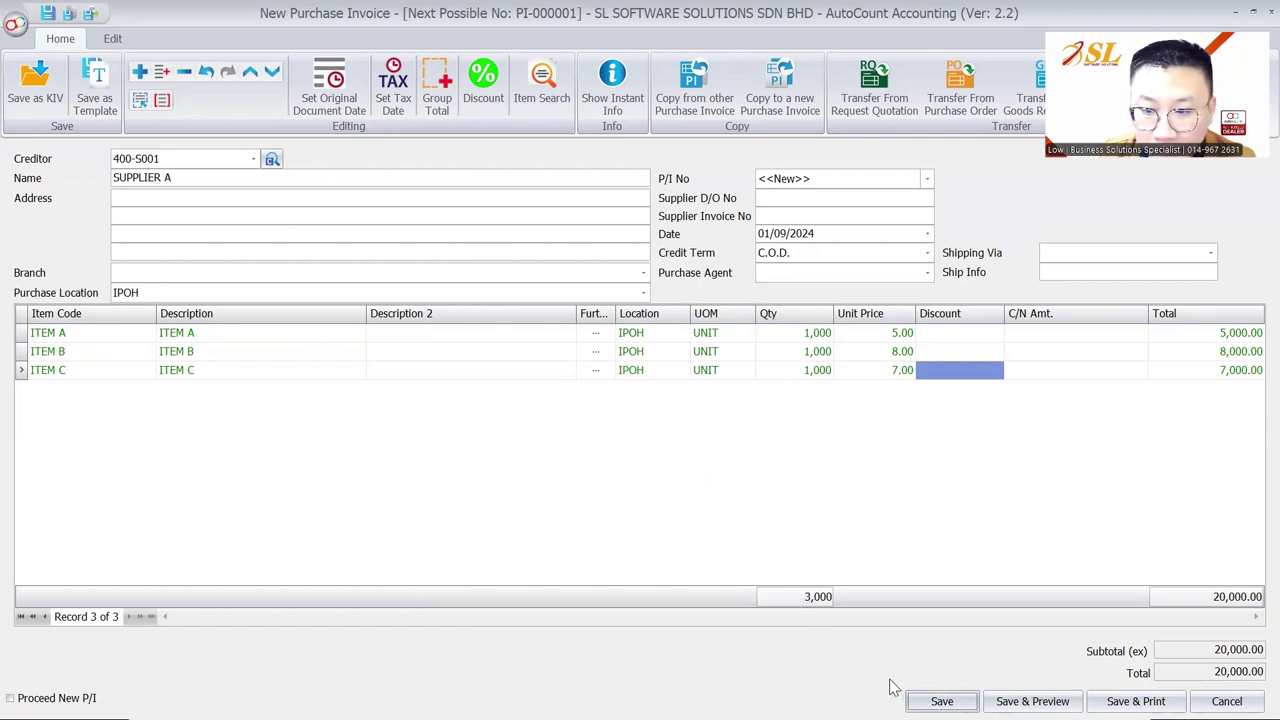
Save the 20,000 invoice, accepting the missing D/O, invoice number and location warnings
click(940, 700)
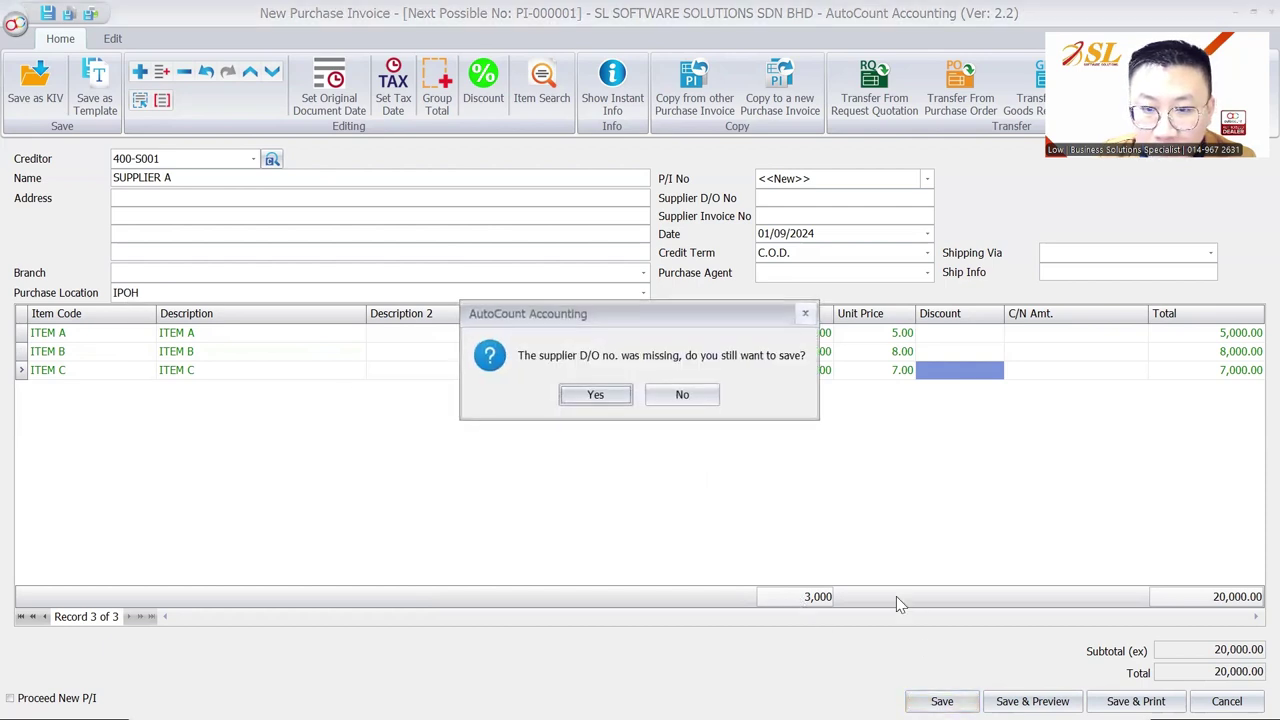
click(596, 395)
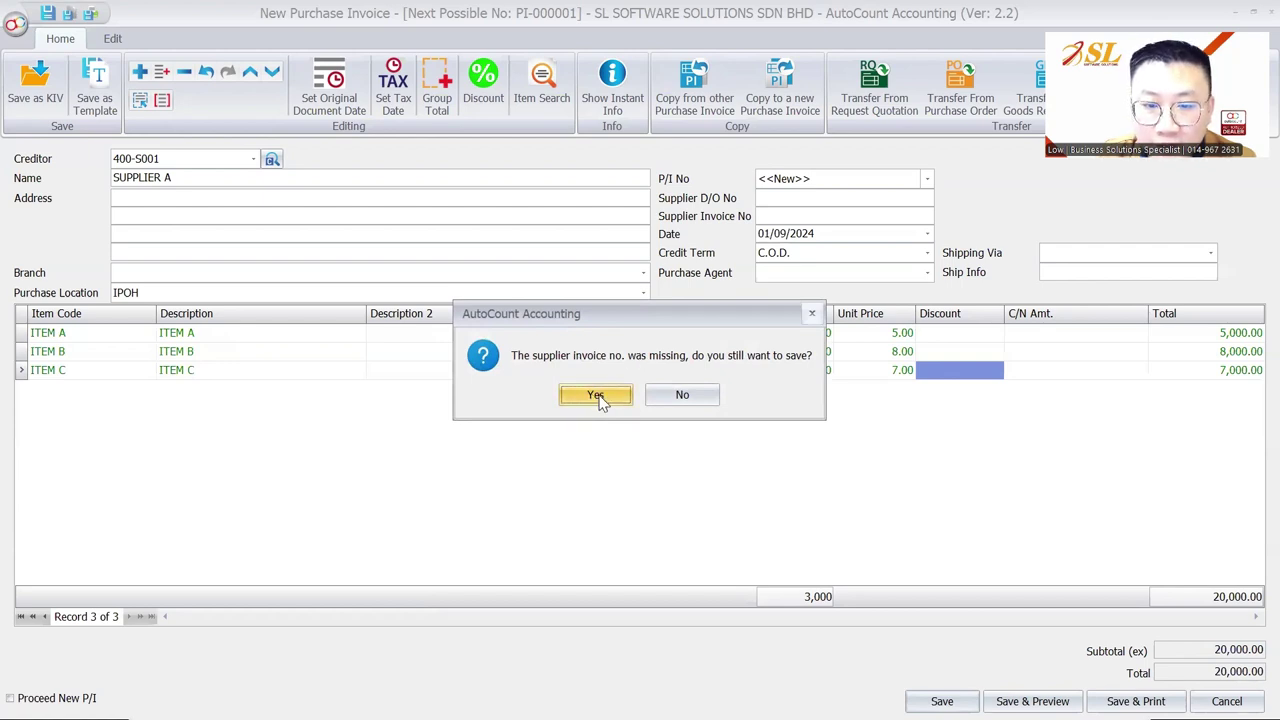
click(598, 396)
click(639, 396)
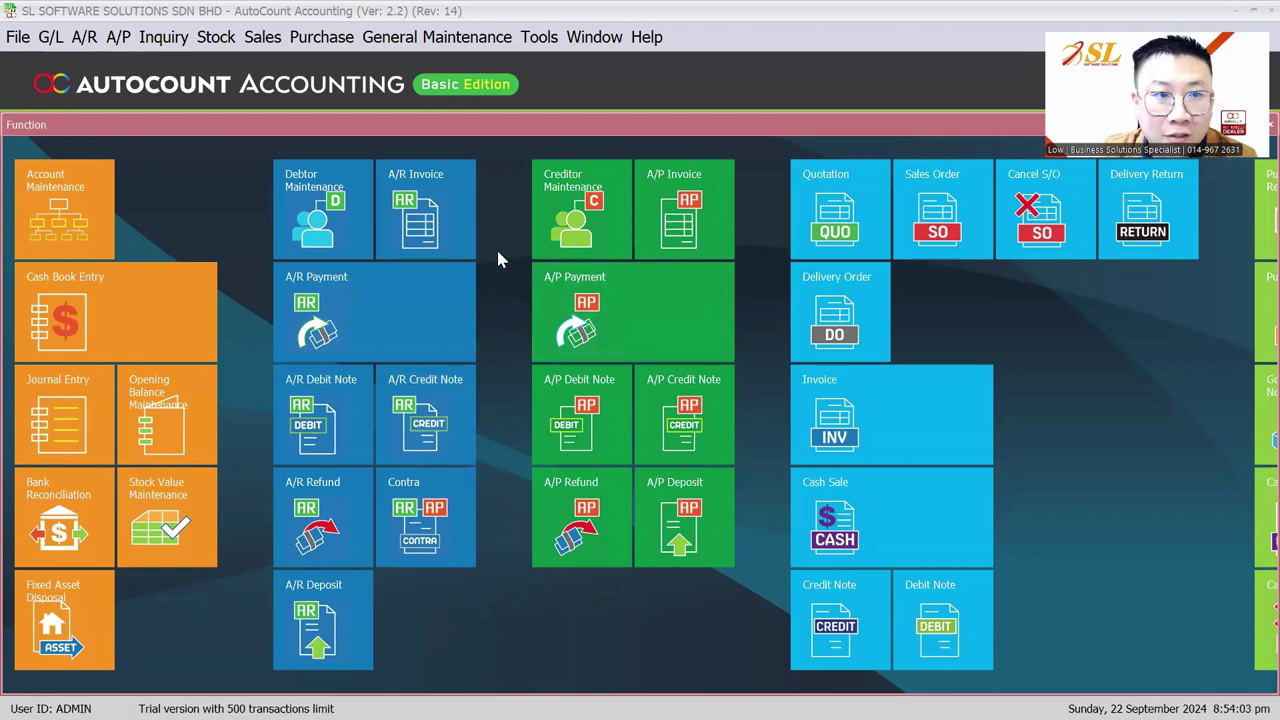
Create creditor account SUPPLIER A from a purchase invoice and save it onto the invoice
click(318, 37)
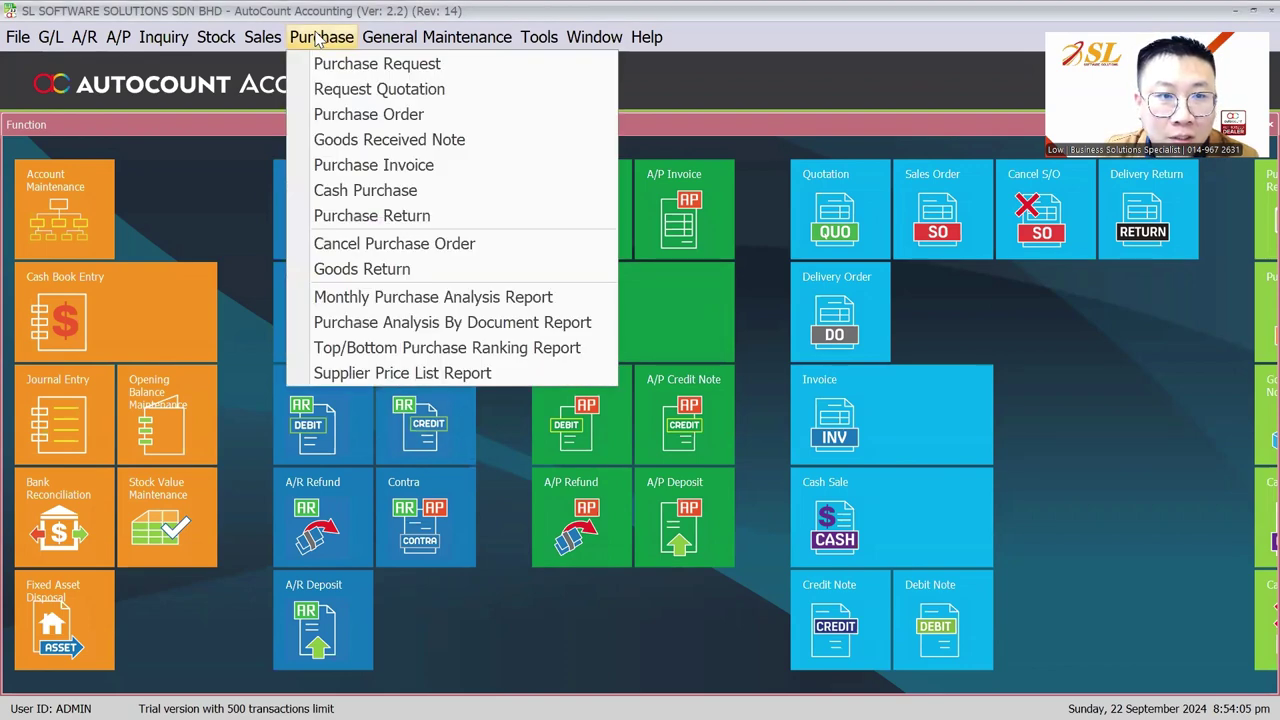
click(362, 168)
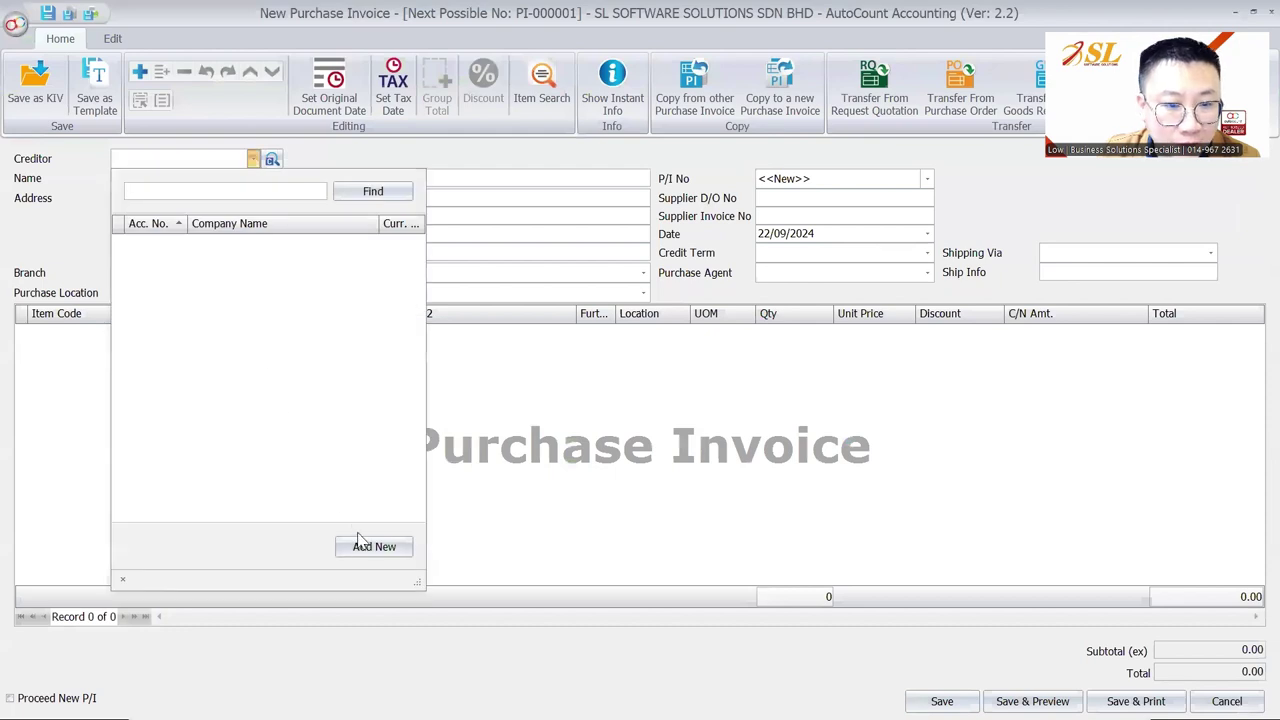
click(362, 556)
text(SUPPLI)
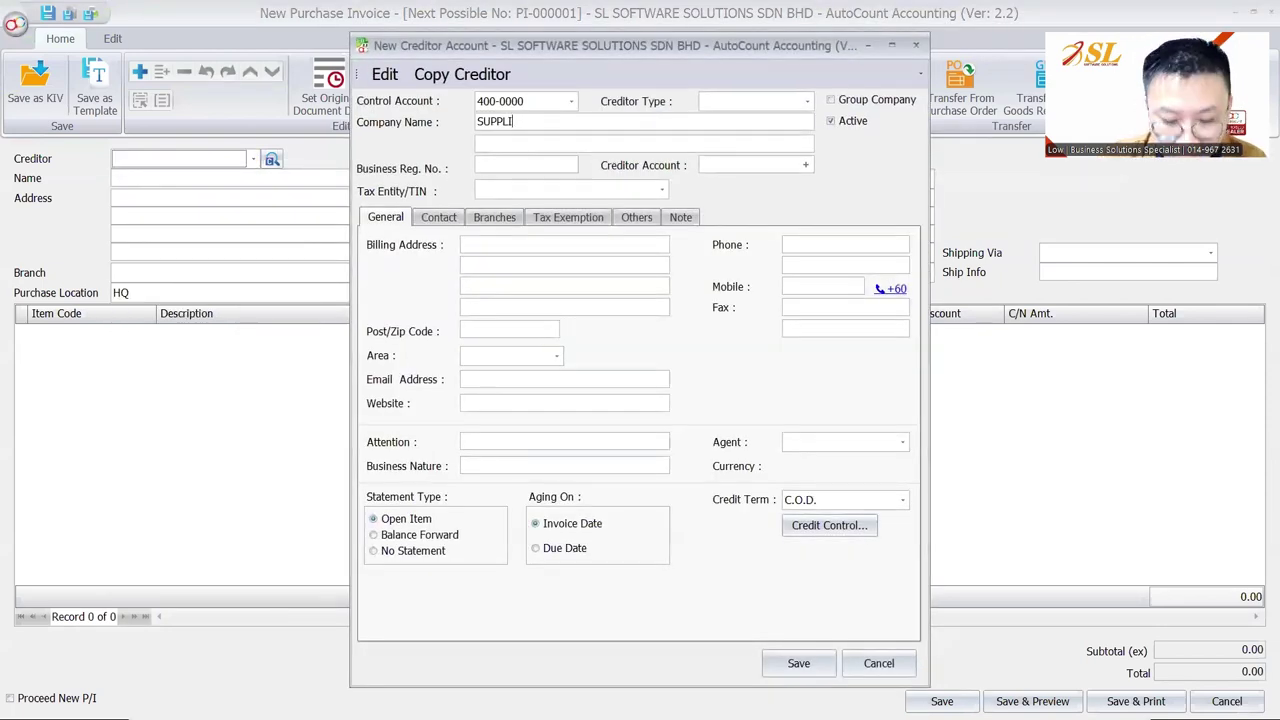
text(ER A)
click(545, 142)
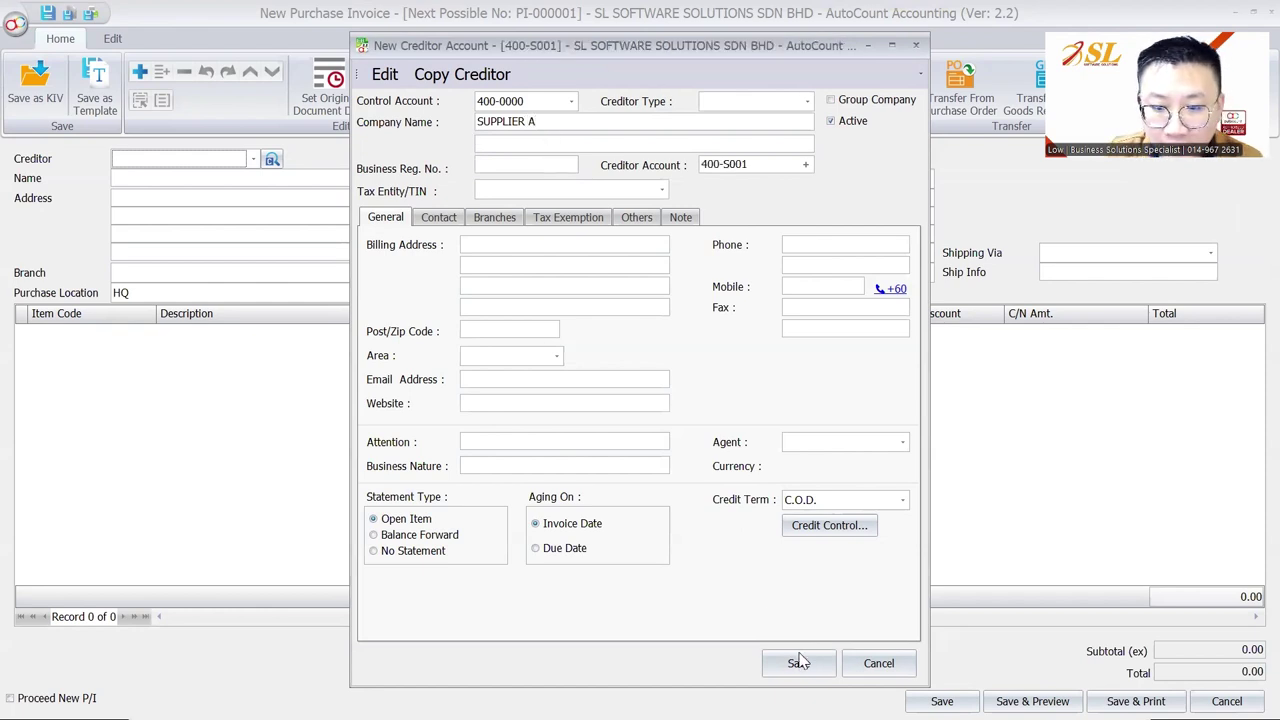
click(799, 663)
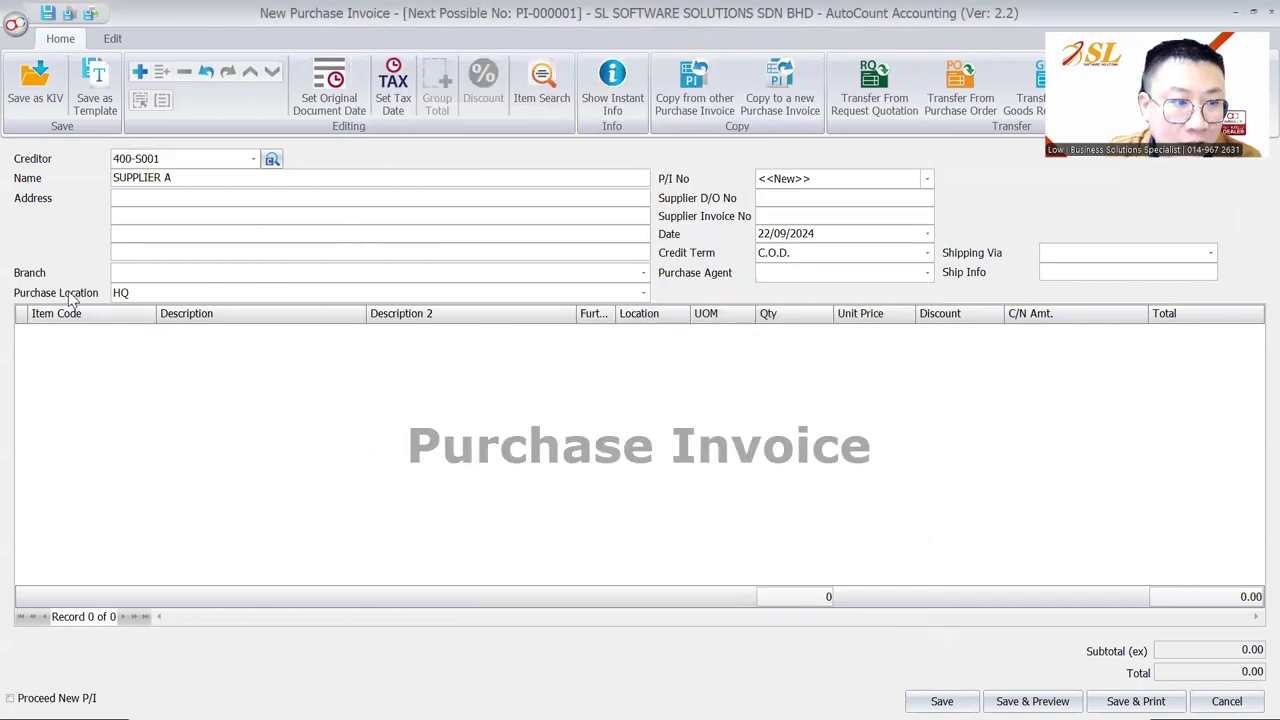
Check the purchase locations, then close the unsaved invoice and discard changes
click(127, 295)
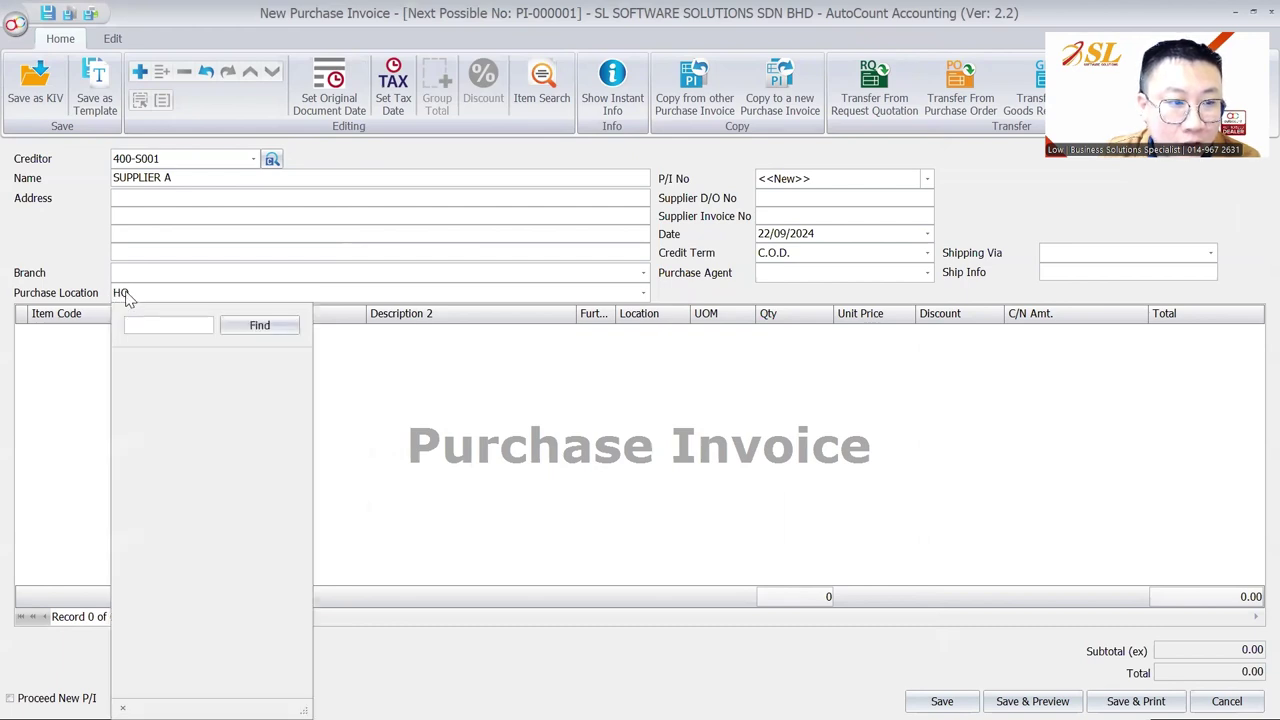
key(Escape)
key(Escape)
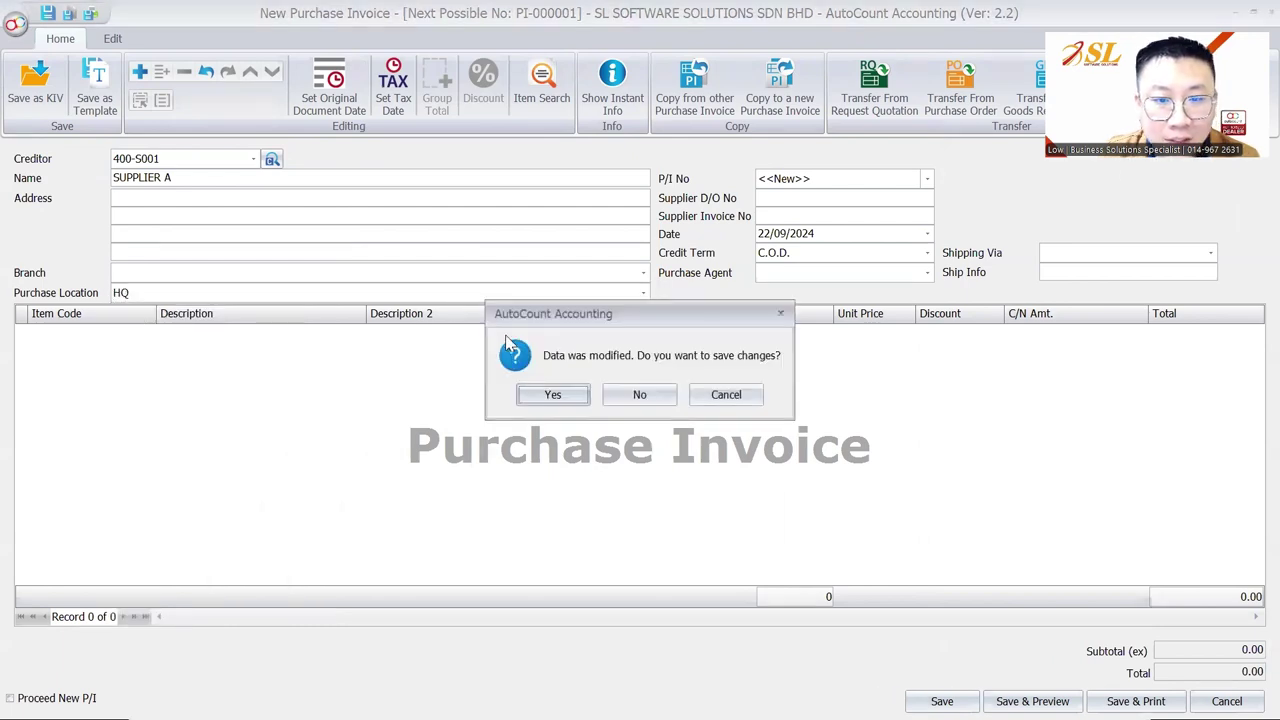
click(612, 393)
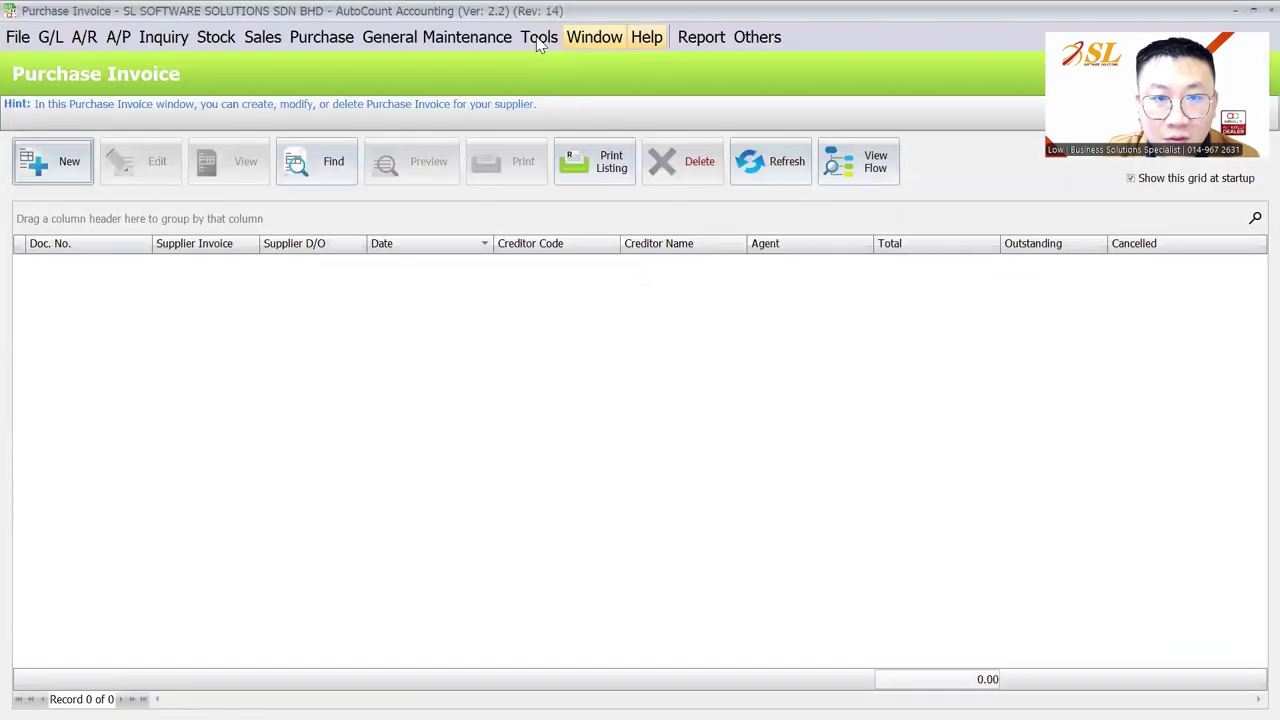
Set the Default Stock Location to IPOH in Tools > Options
click(536, 40)
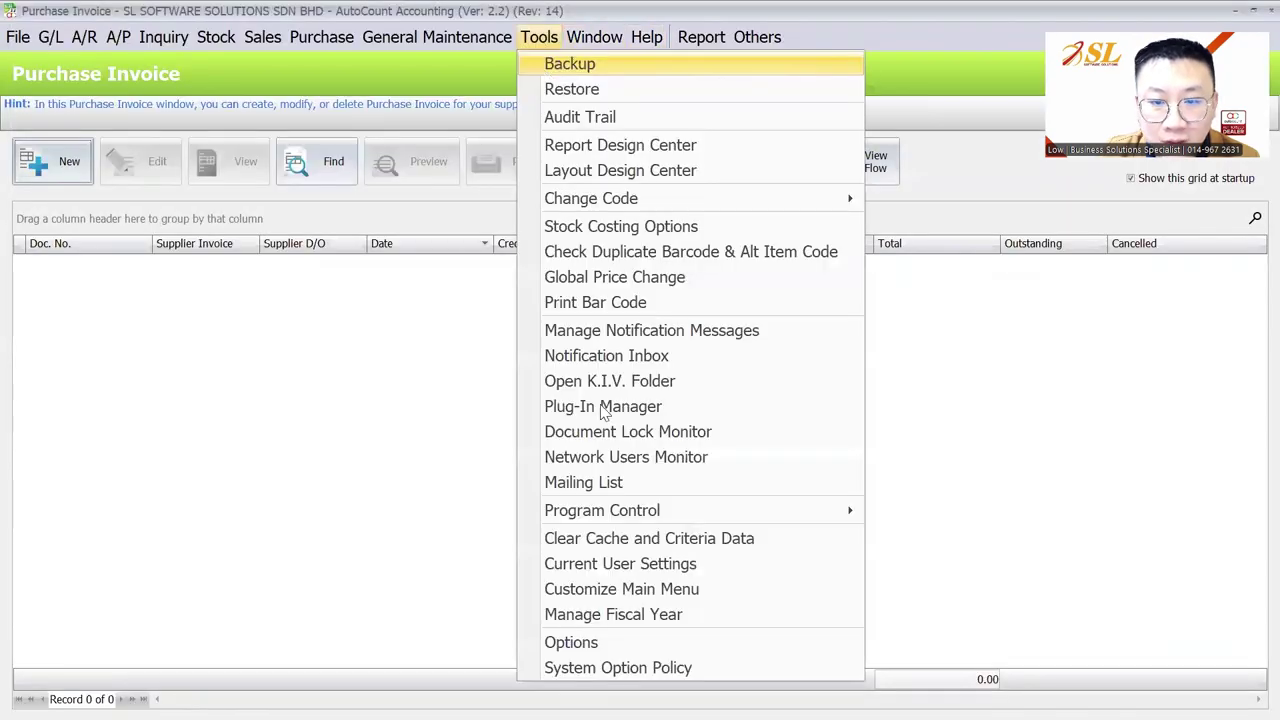
click(573, 645)
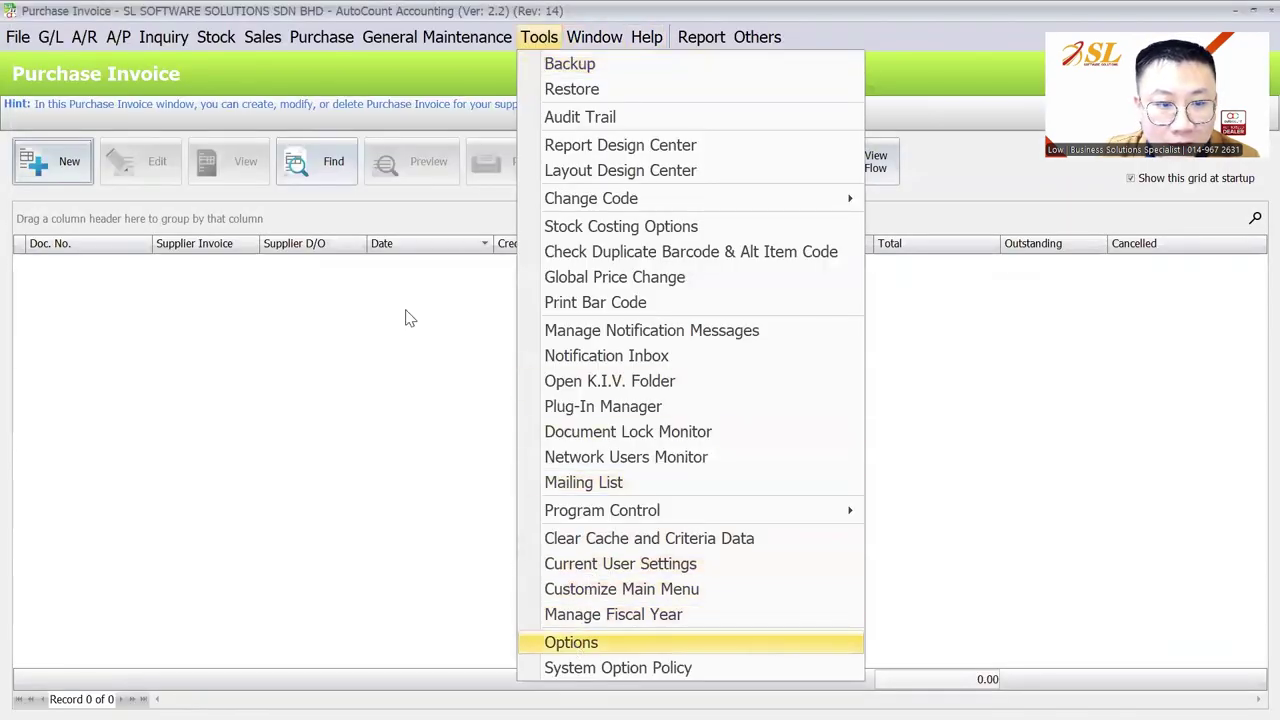
click(708, 348)
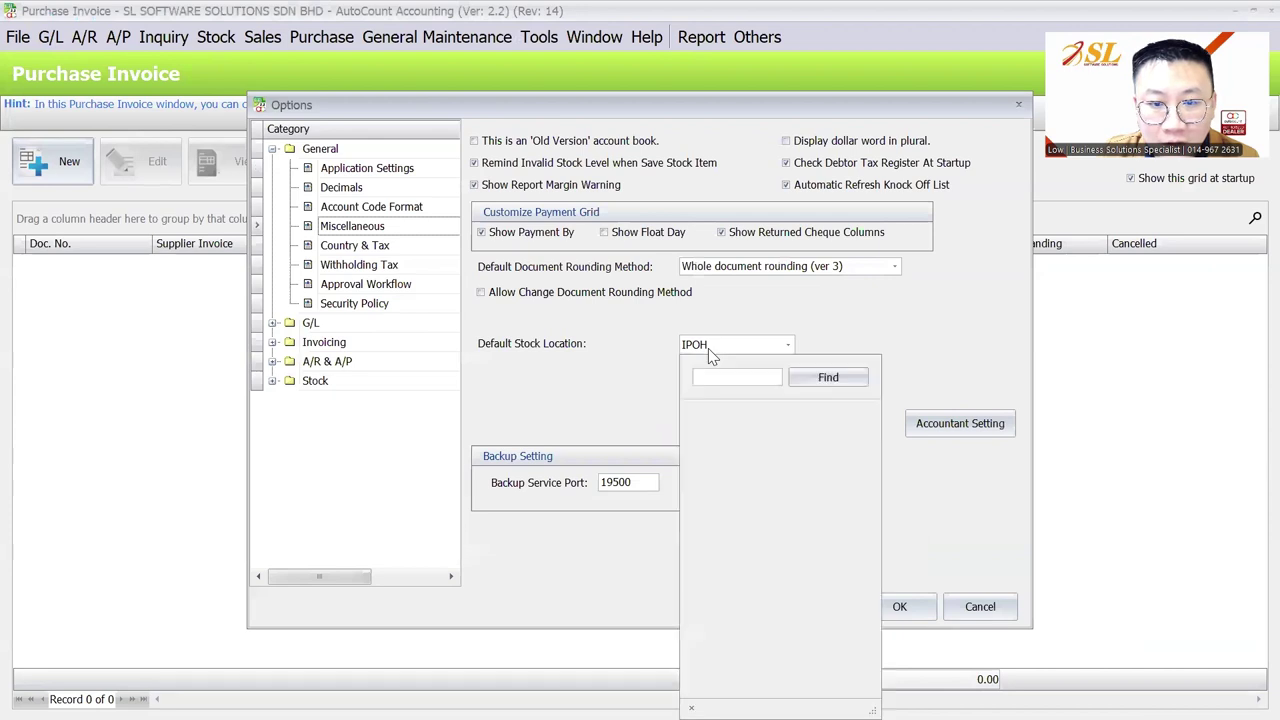
click(707, 352)
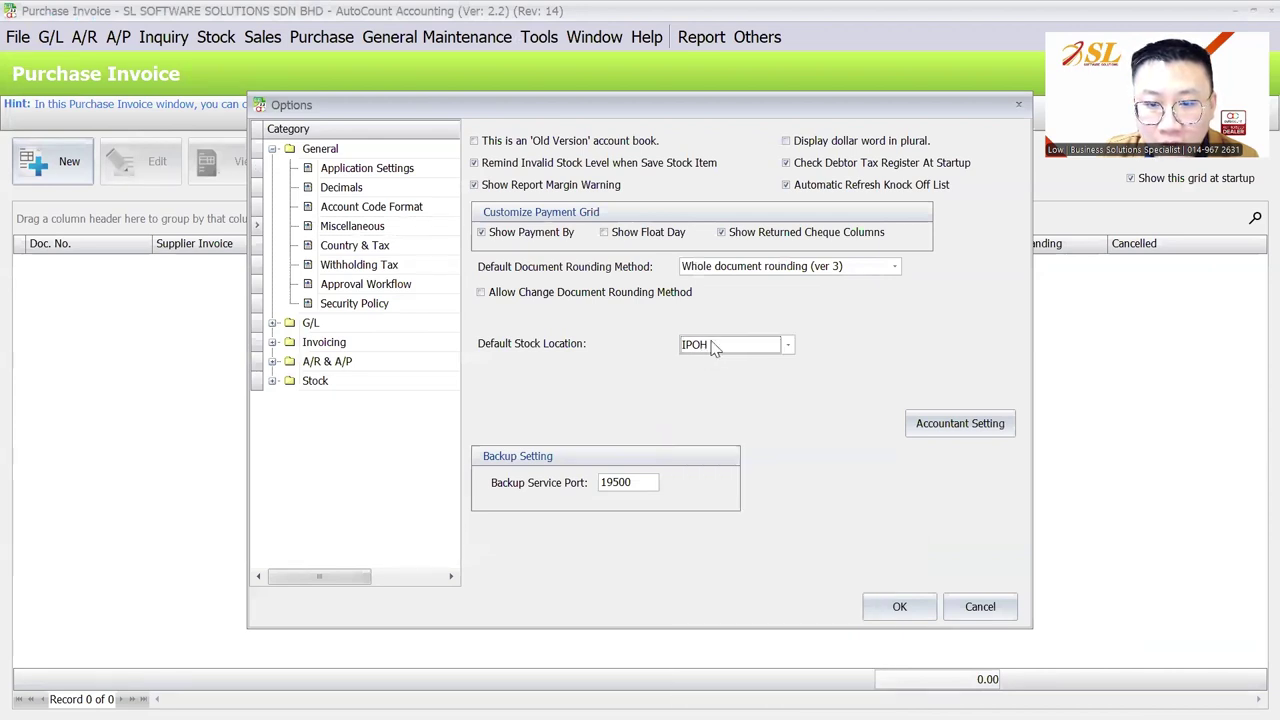
click(898, 606)
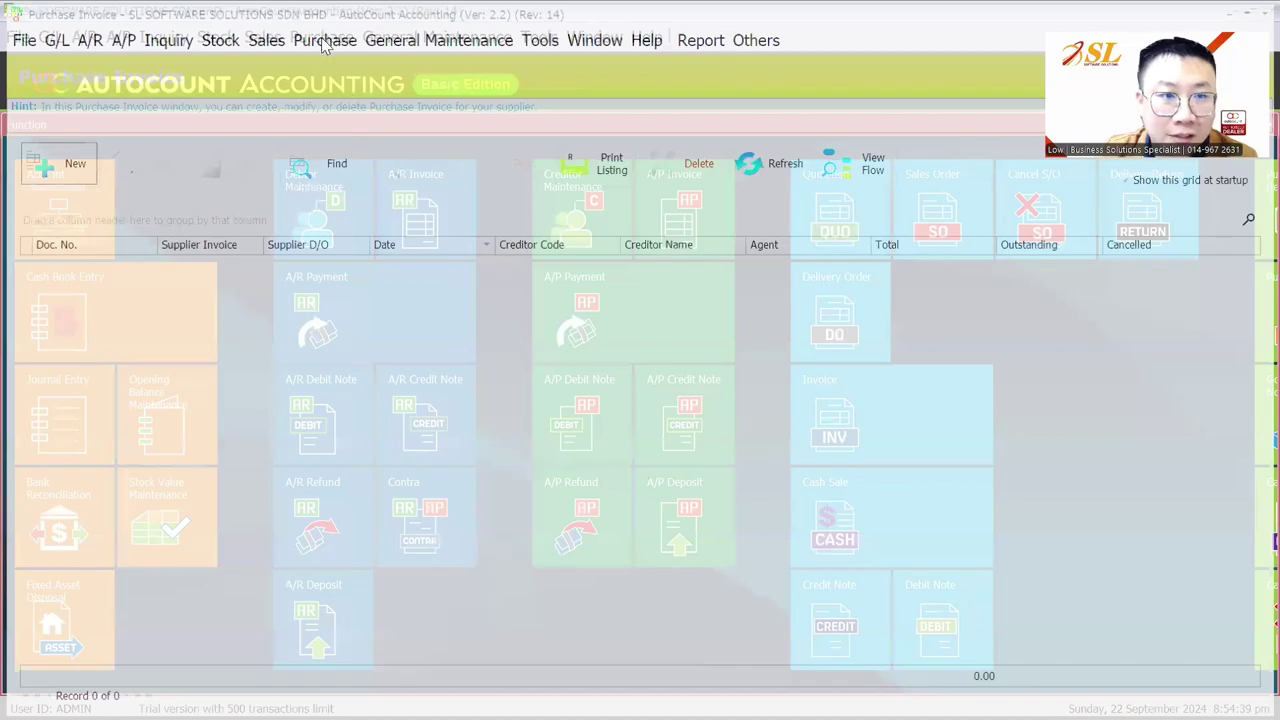
Start a new purchase invoice and check its available purchase locations
click(322, 38)
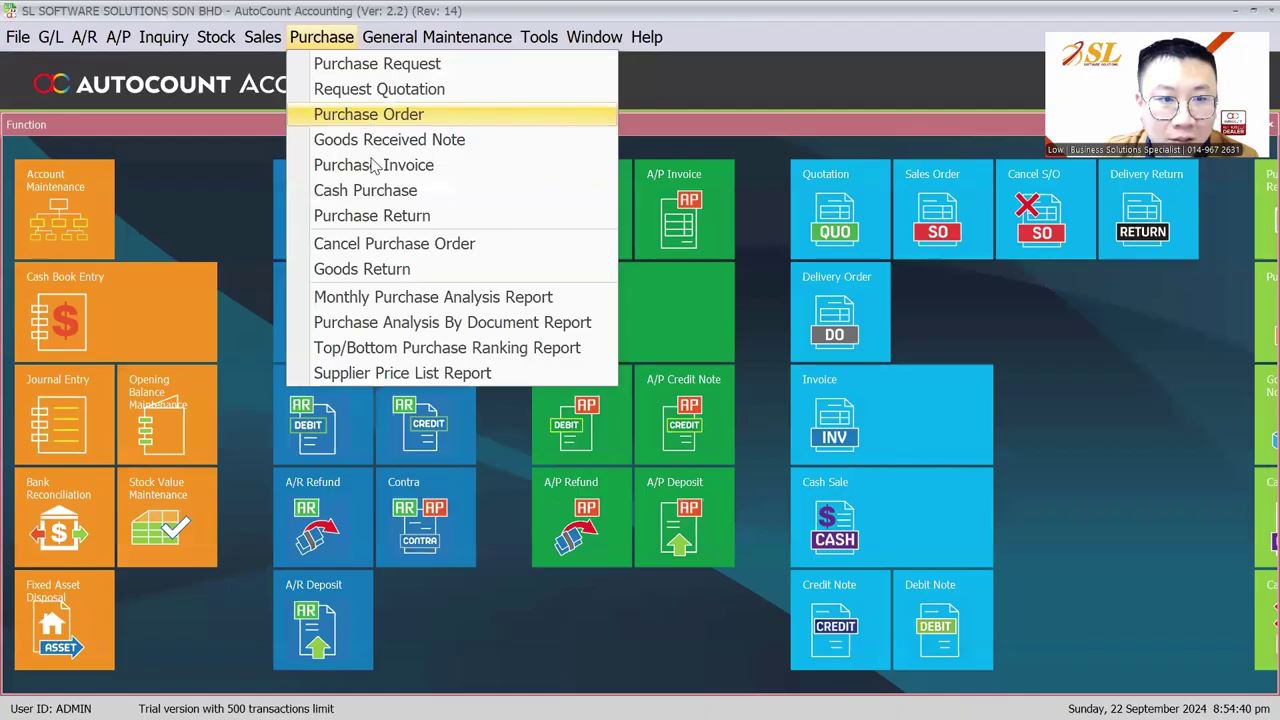
click(372, 166)
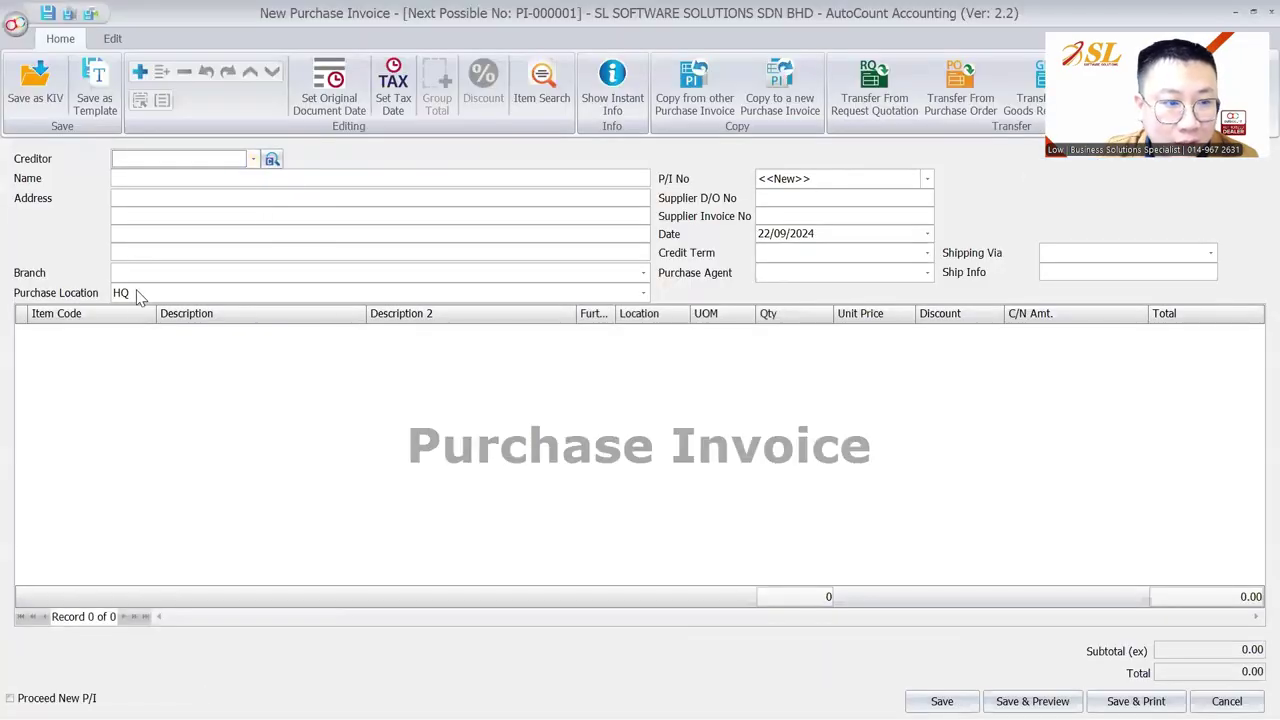
click(138, 294)
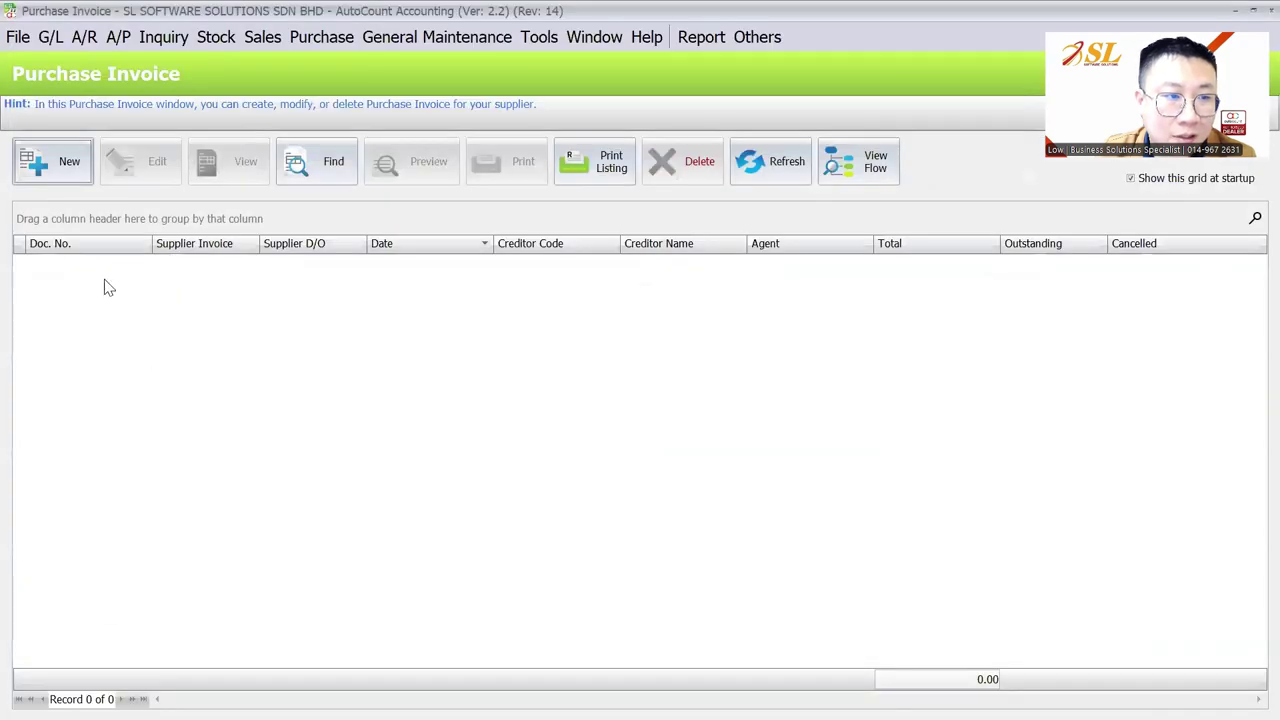
Exit the current account book and log back in with the admin password
click(18, 37)
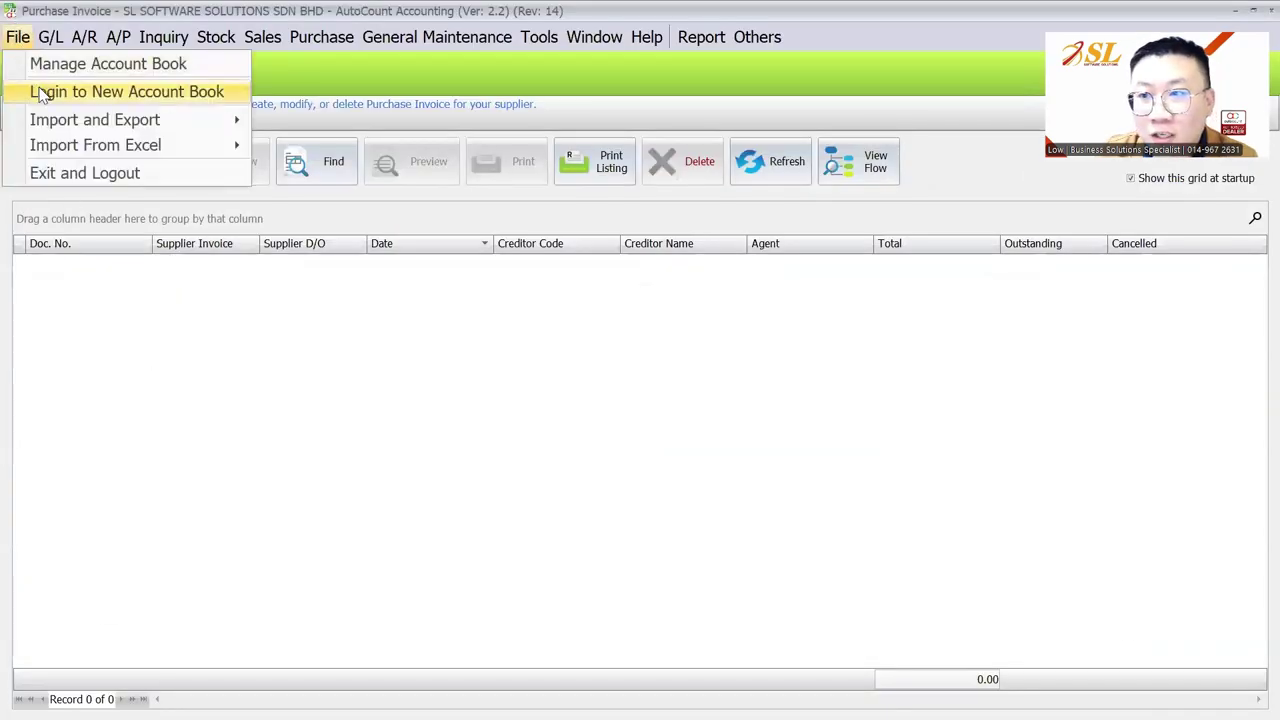
click(40, 92)
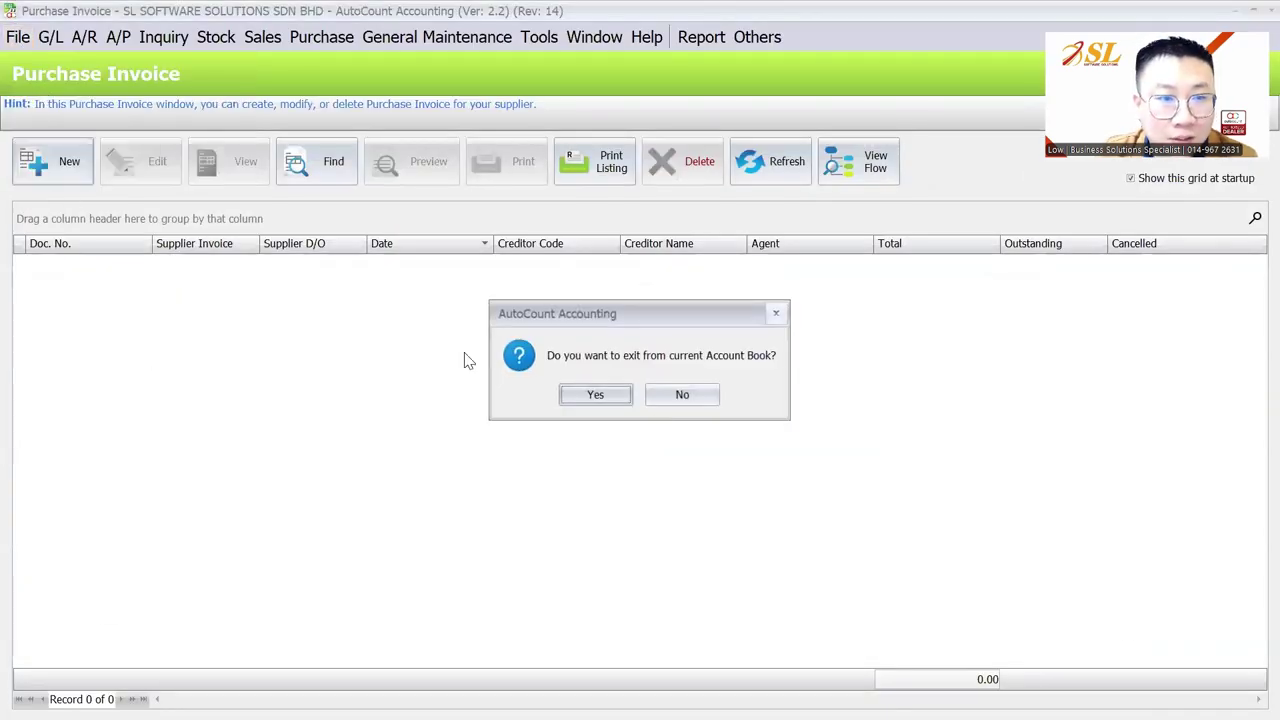
click(594, 394)
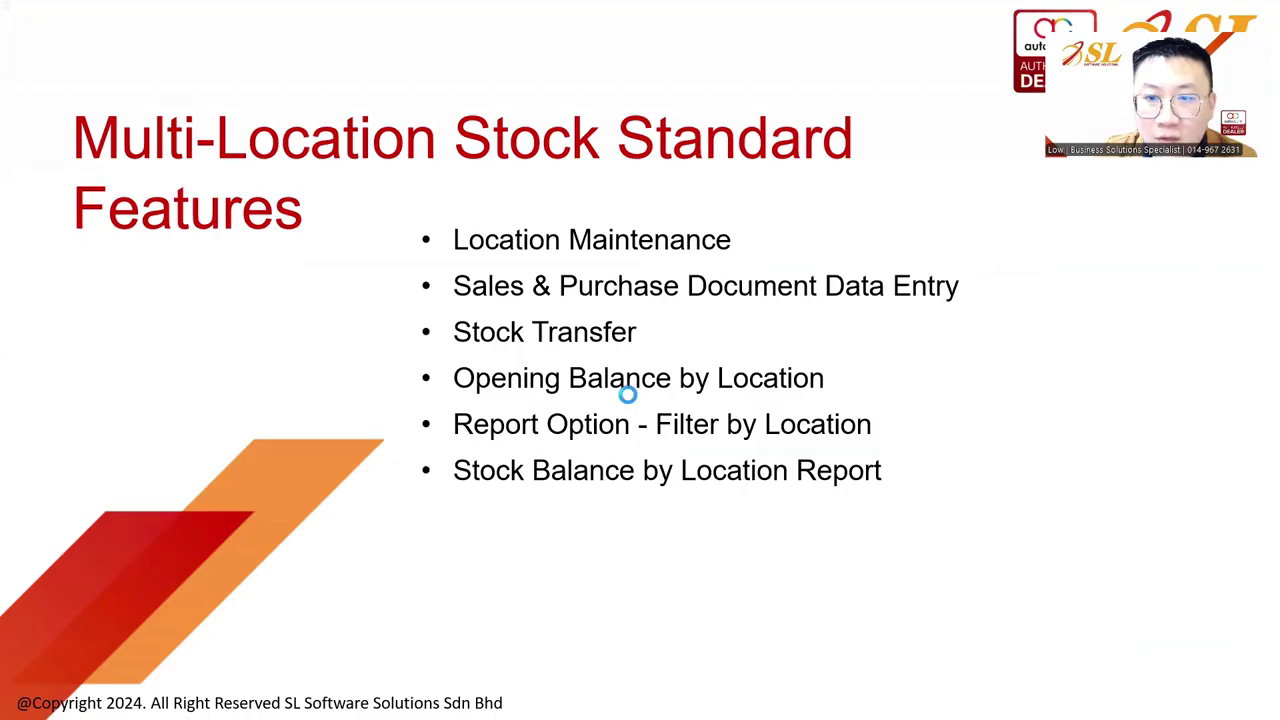
text(*****)
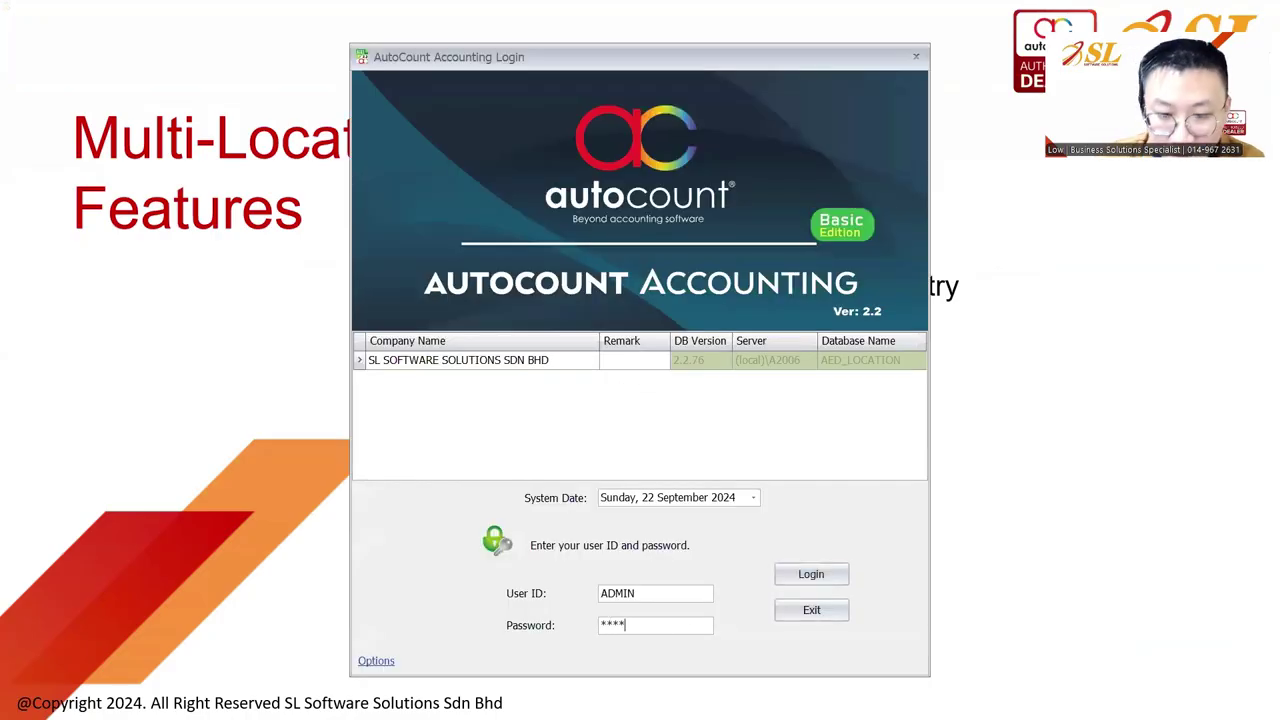
key(Return)
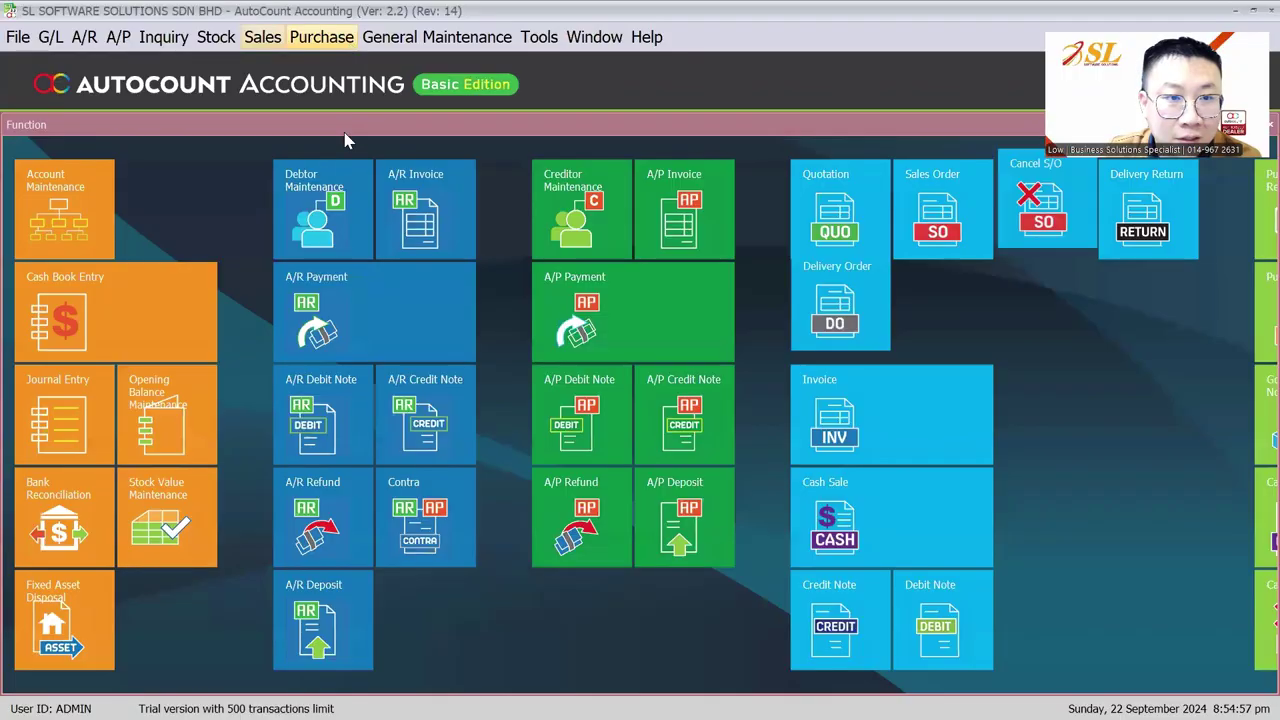
Reopen the Purchase Invoice list and start a new invoice
click(321, 36)
click(430, 164)
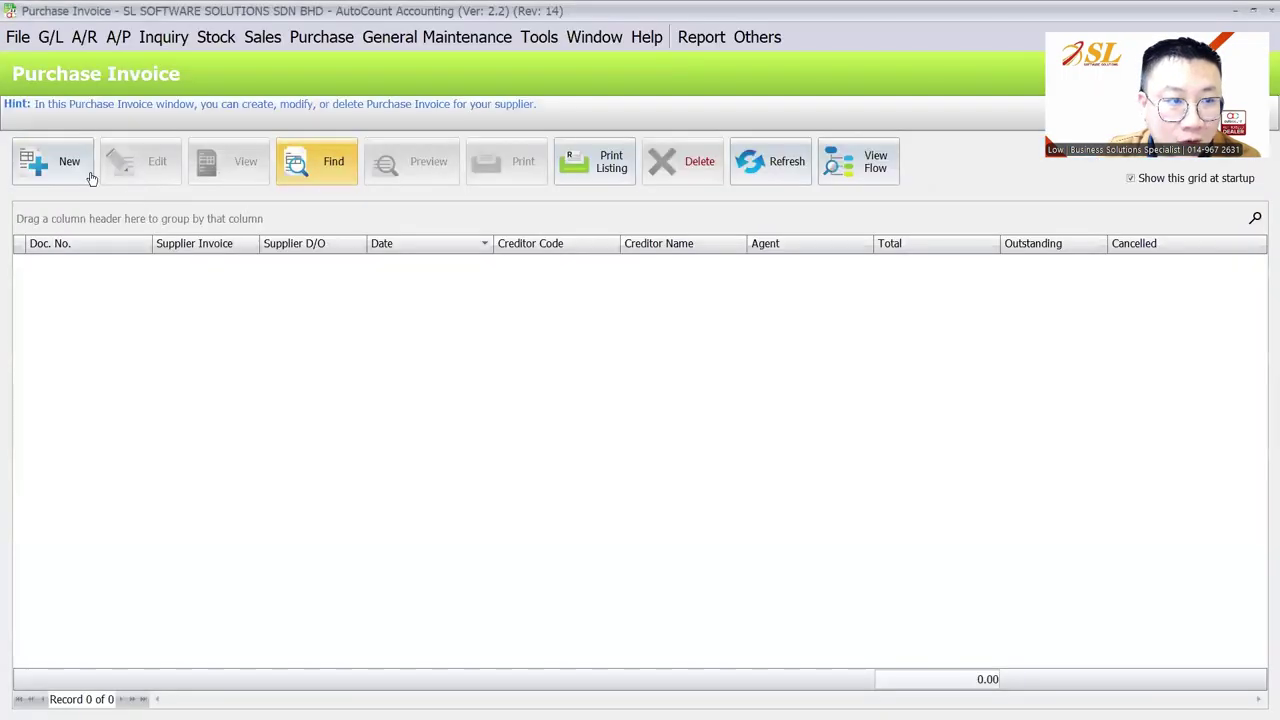
click(90, 172)
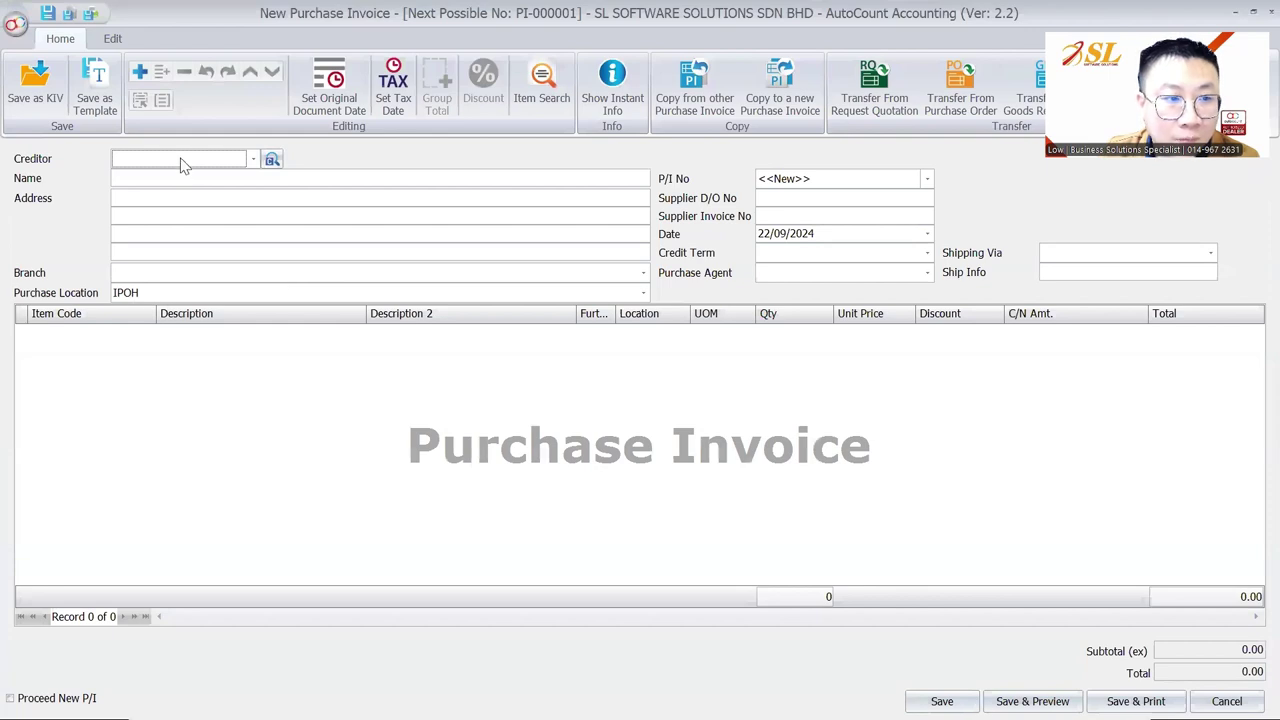
Choose SUPPLIER A as creditor and create stock item ITEM A on the first invoice line
click(183, 160)
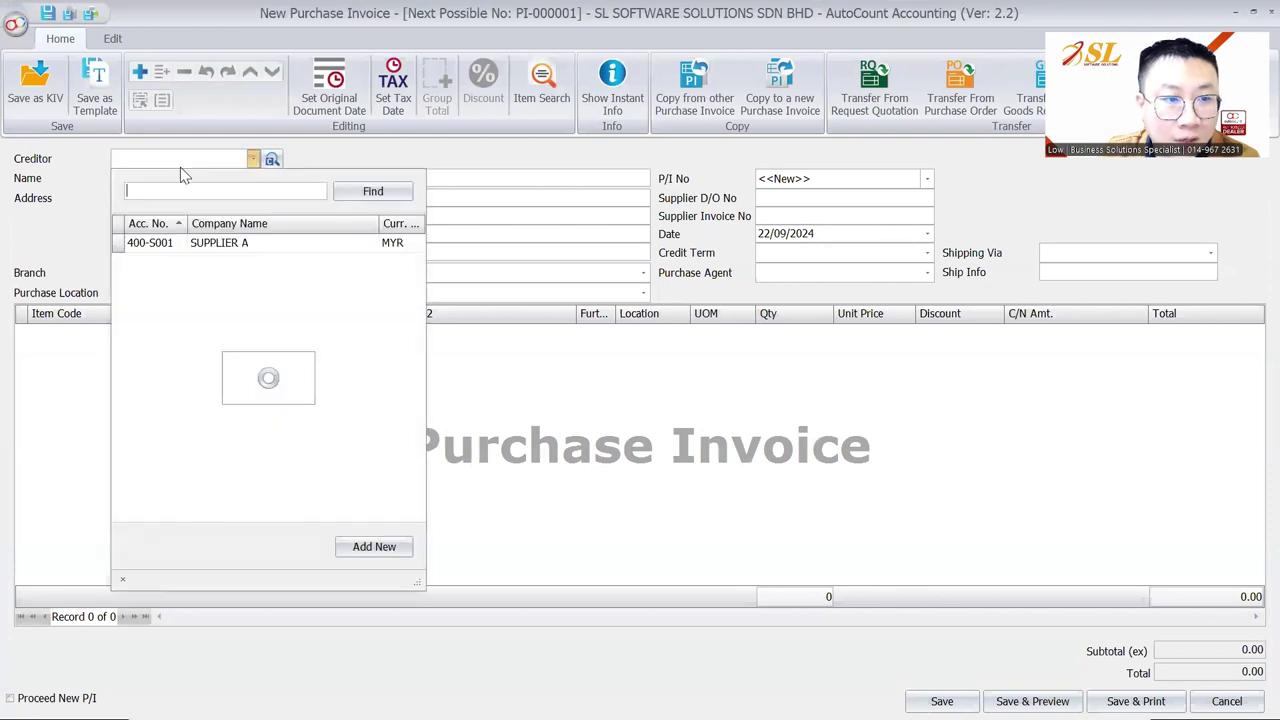
click(180, 163)
right_click(240, 58)
click(270, 71)
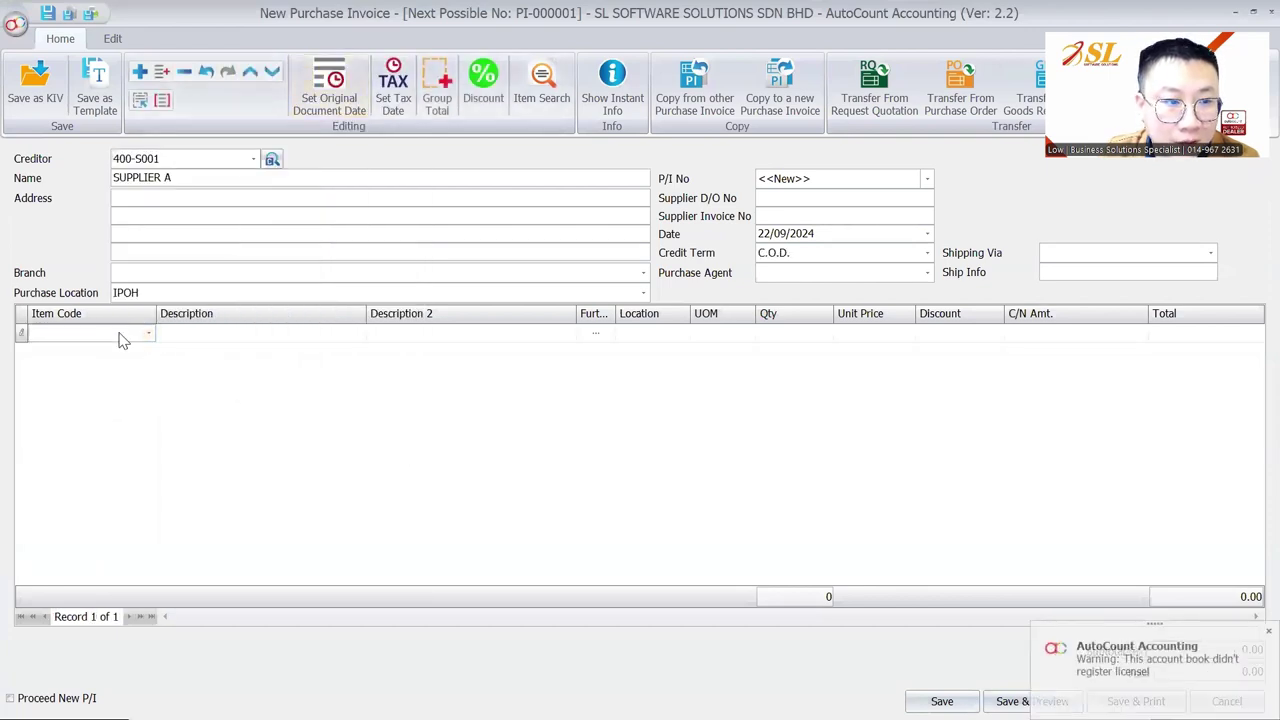
click(120, 335)
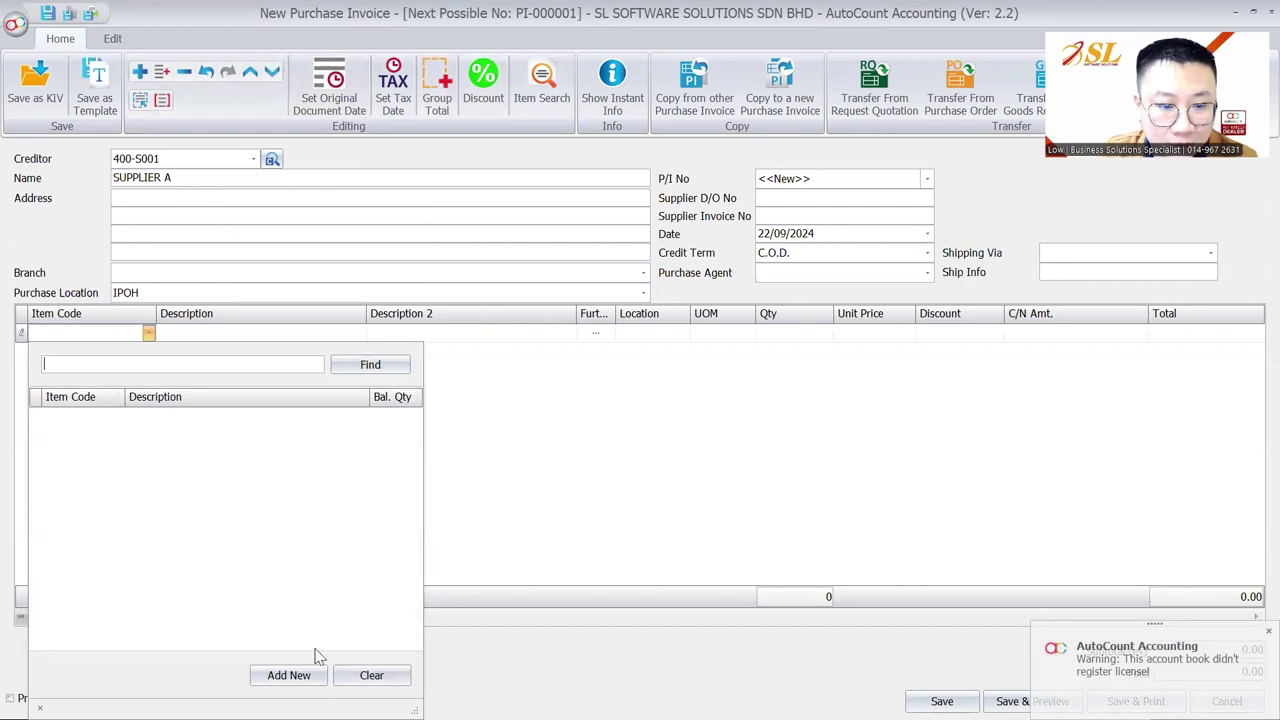
click(289, 675)
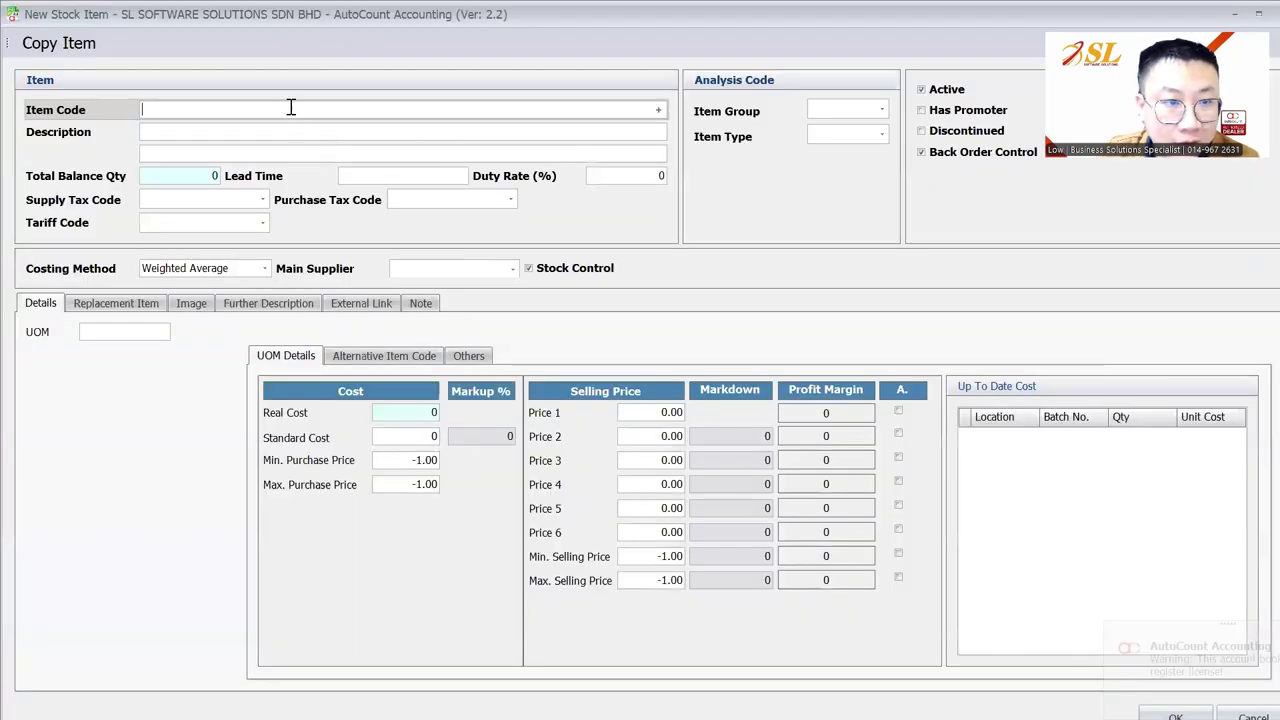
text(ITEM A)
key(Tab)
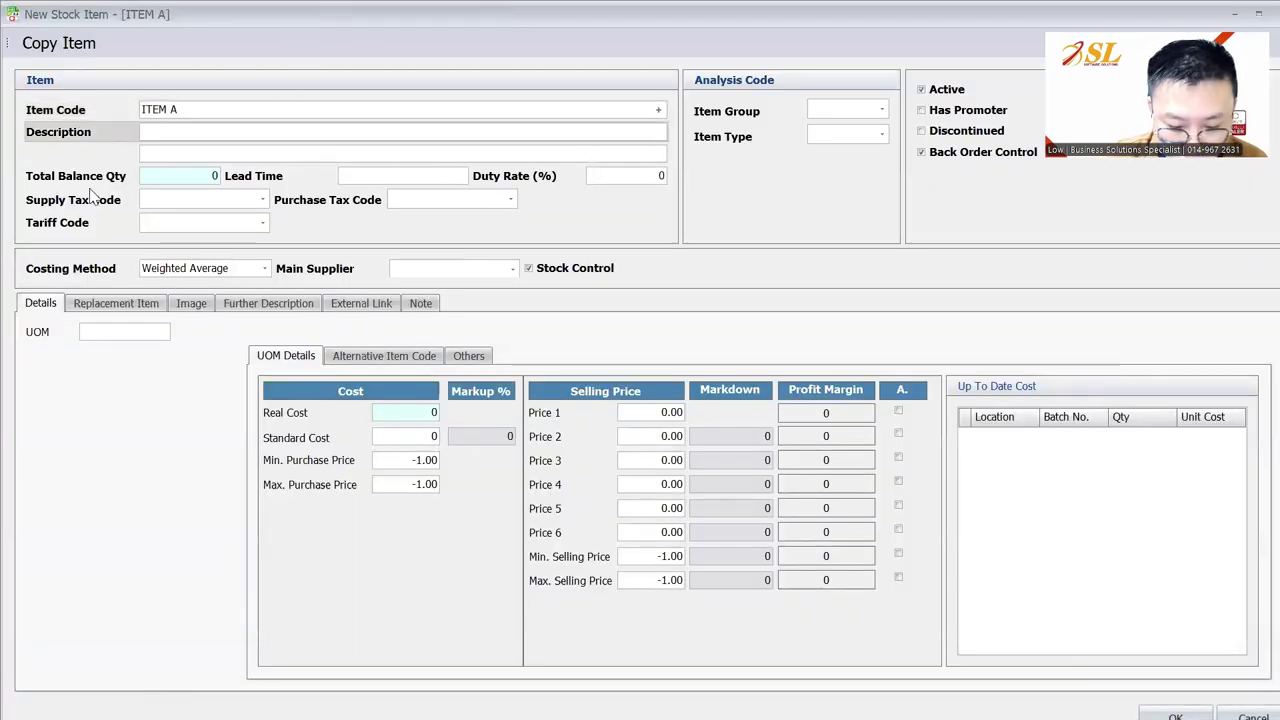
text(ITEM A)
key(Tab)
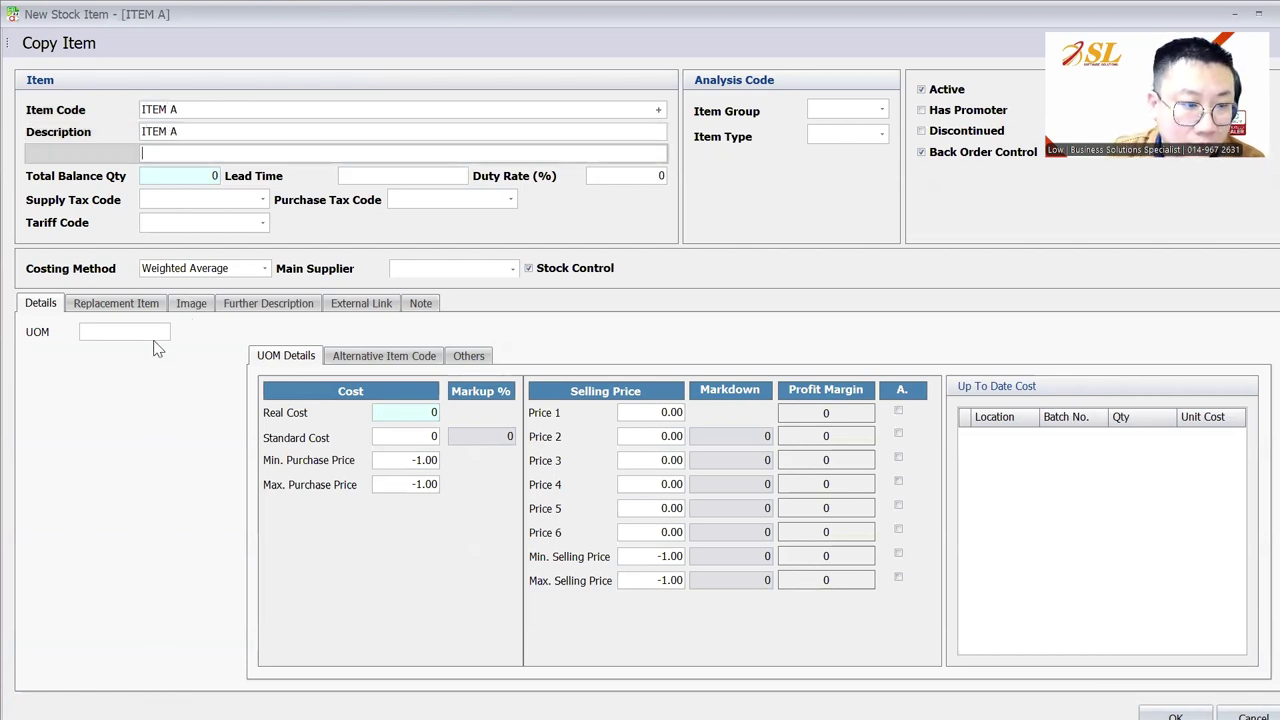
click(140, 336)
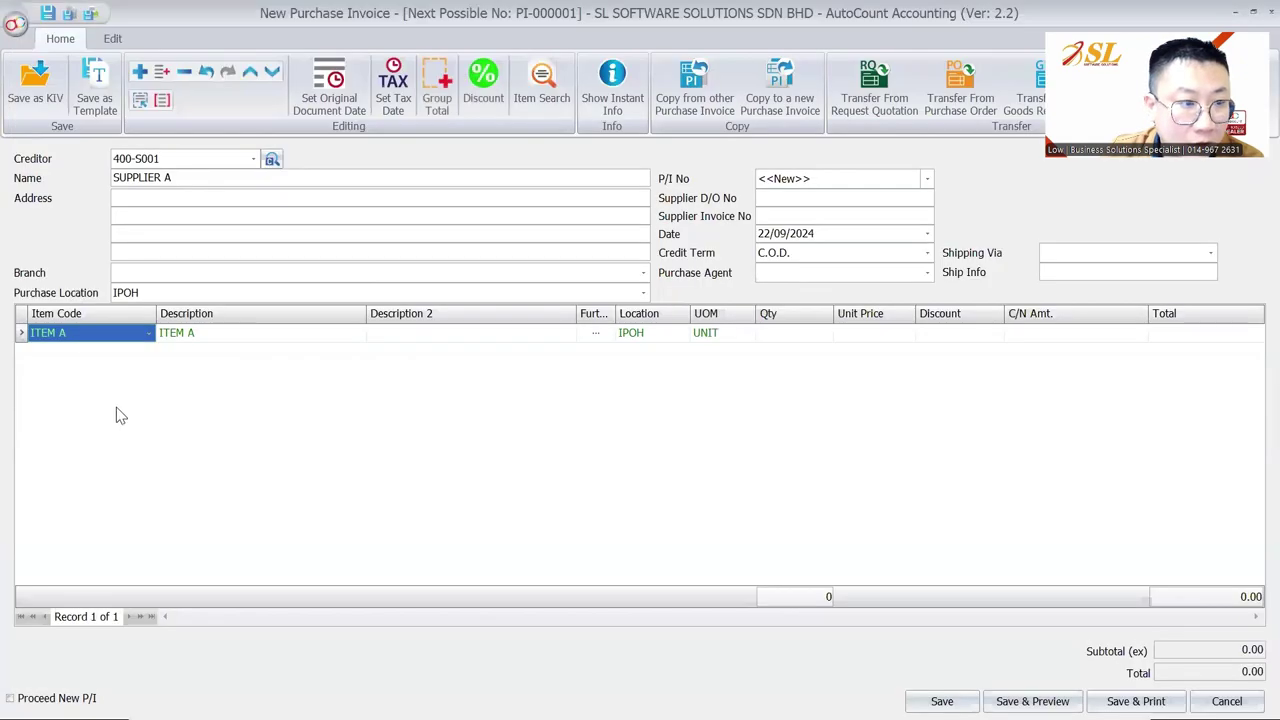
Add a second line with new stock item ITEM B using unit of measure UNIT
right_click(117, 414)
click(190, 84)
click(97, 352)
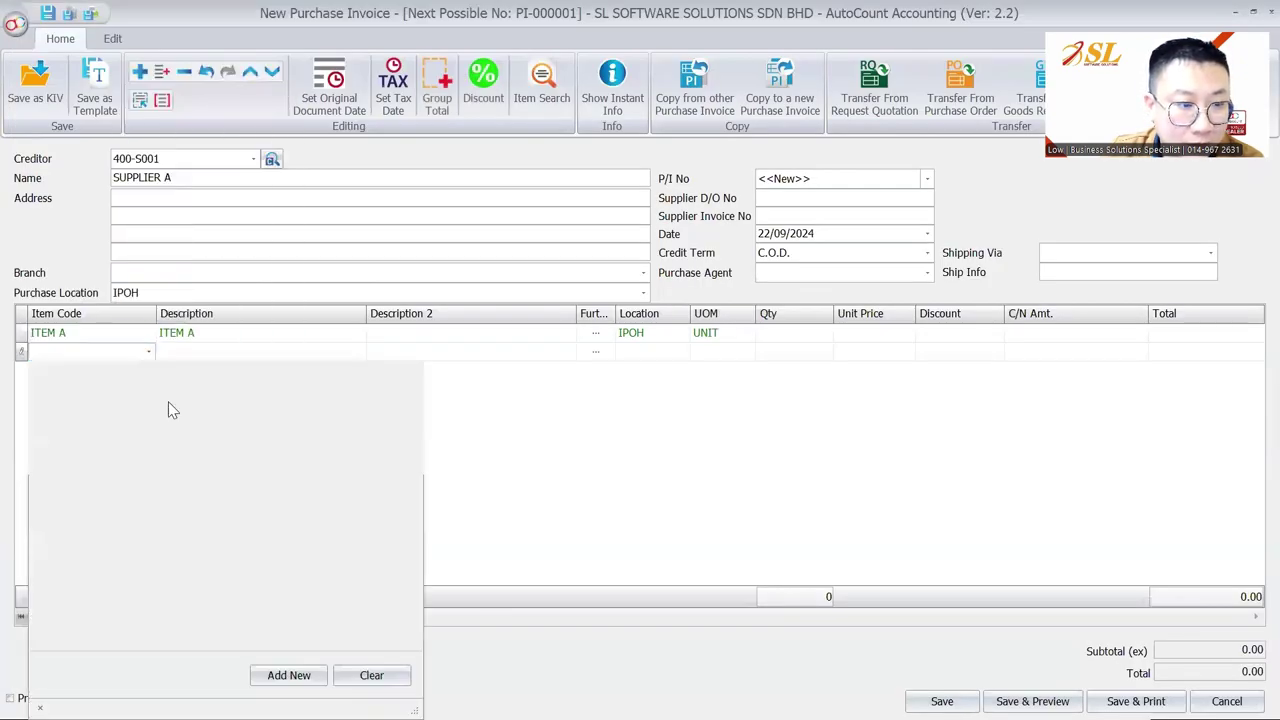
click(289, 675)
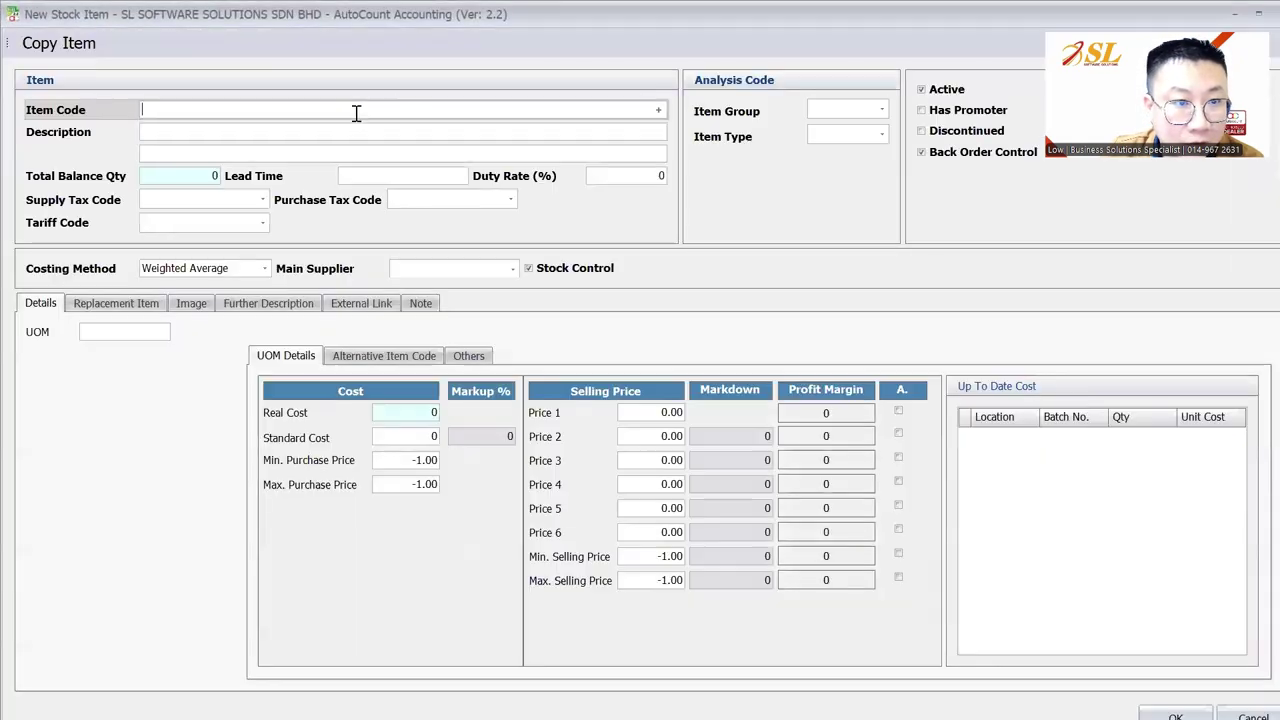
text(ITEM B)
key(Tab)
text(ITEM B)
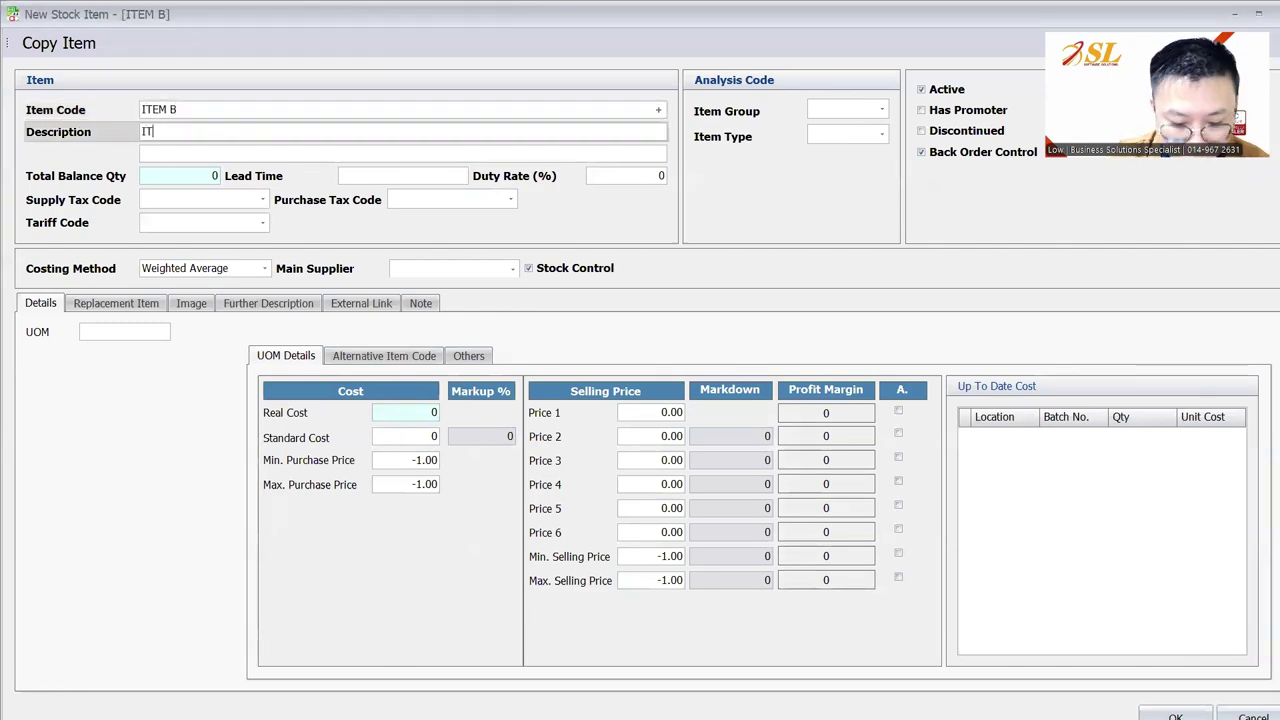
key(Tab)
key(Tab)
text(UNIT)
key(Tab)
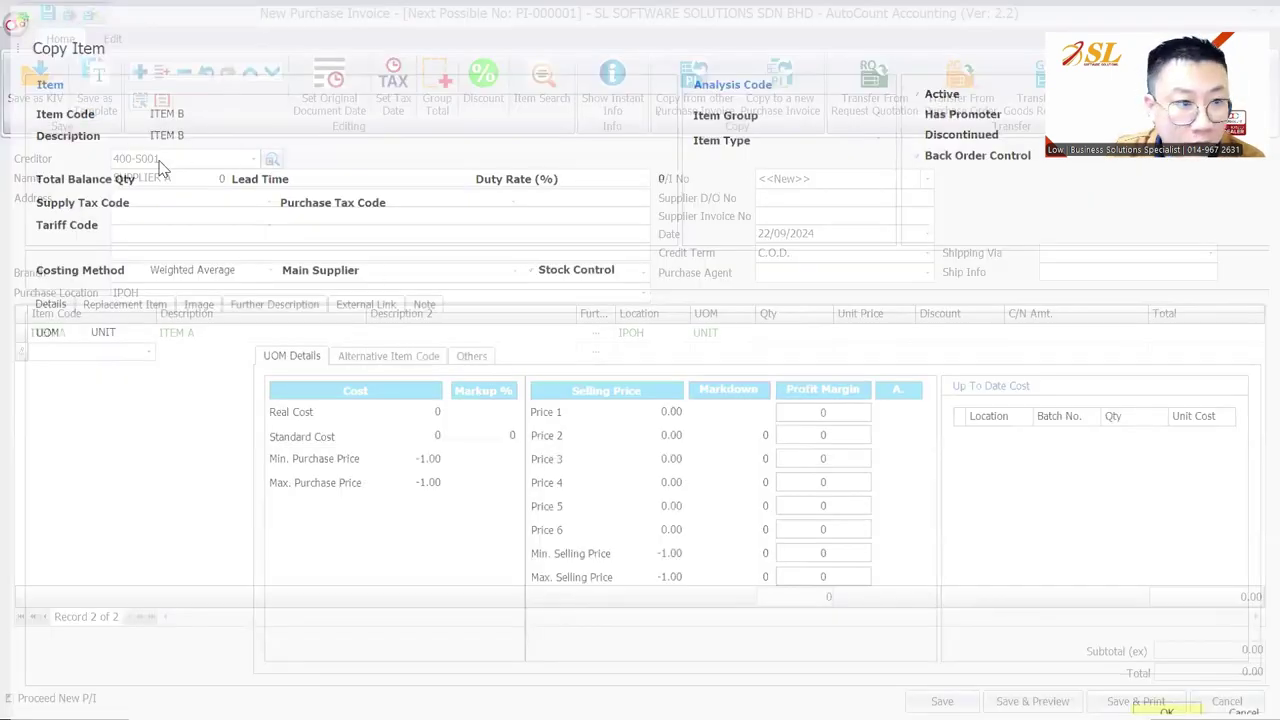
Create stock item ITEM C with unit UNIT and add it as the third line
right_click(86, 232)
click(108, 432)
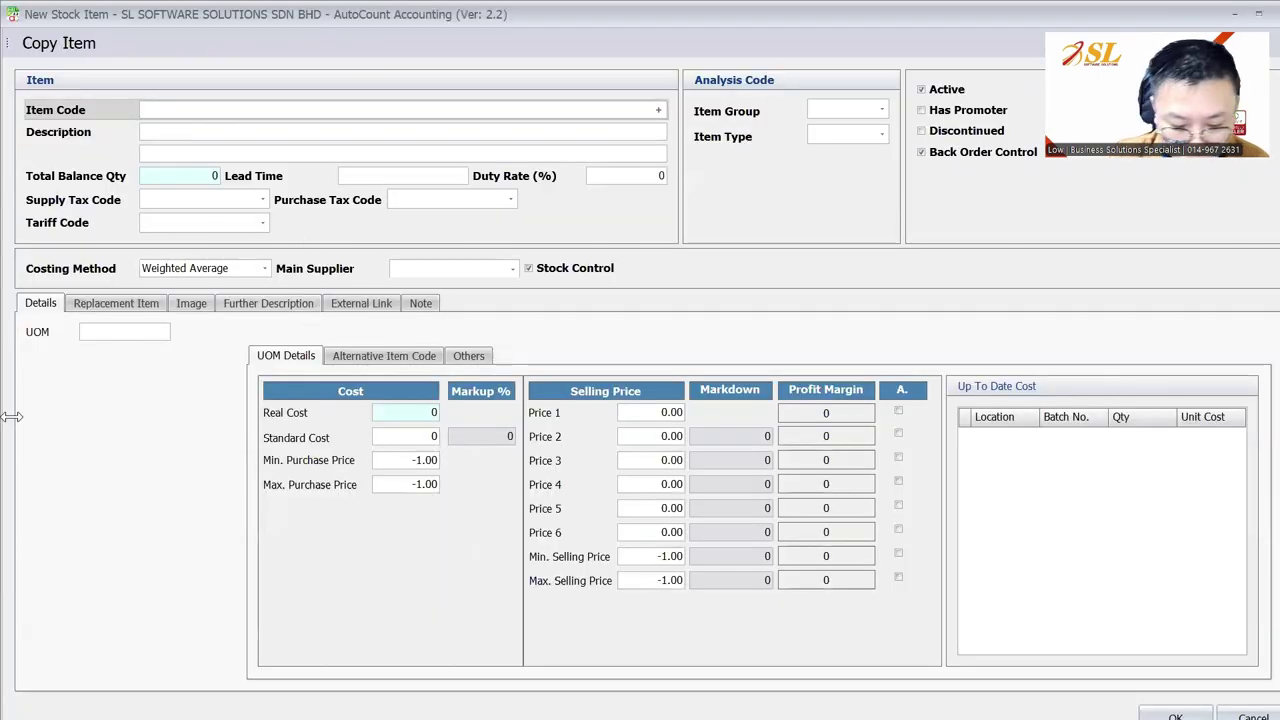
text(ITEM C)
key(Tab)
text(ITEM C)
key(Tab)
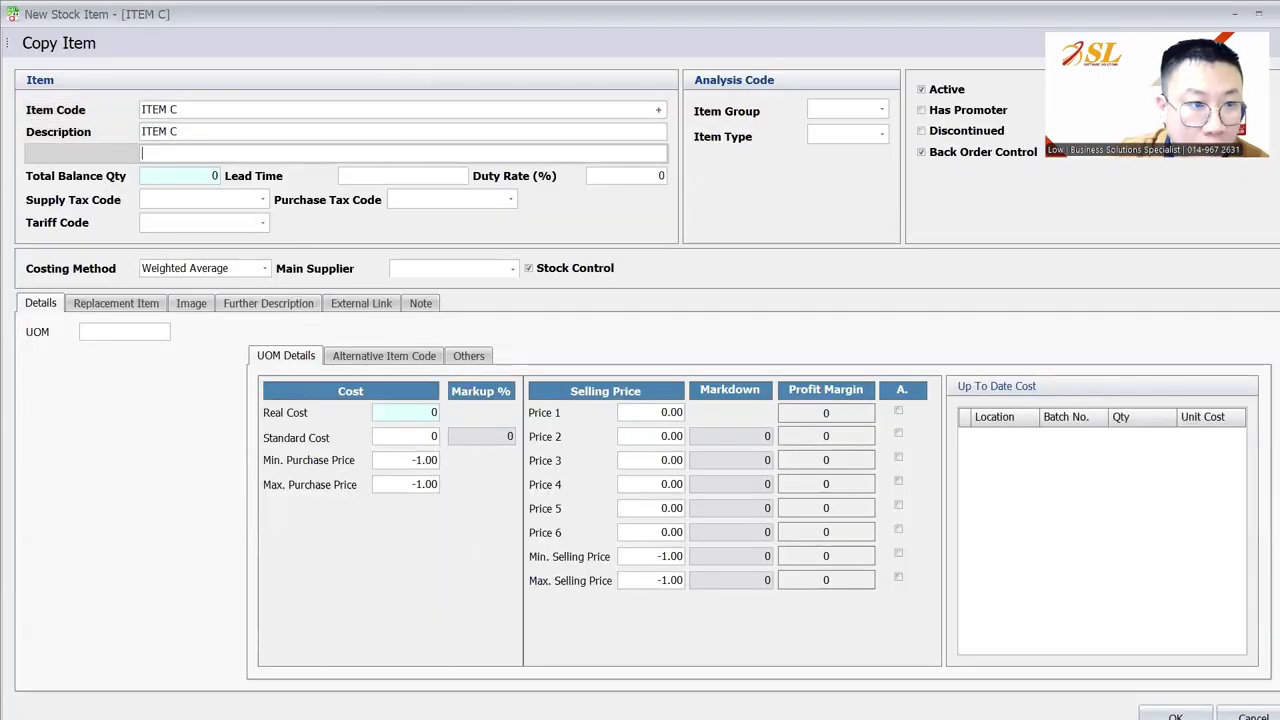
key(Tab)
text(UNIT)
key(Tab)
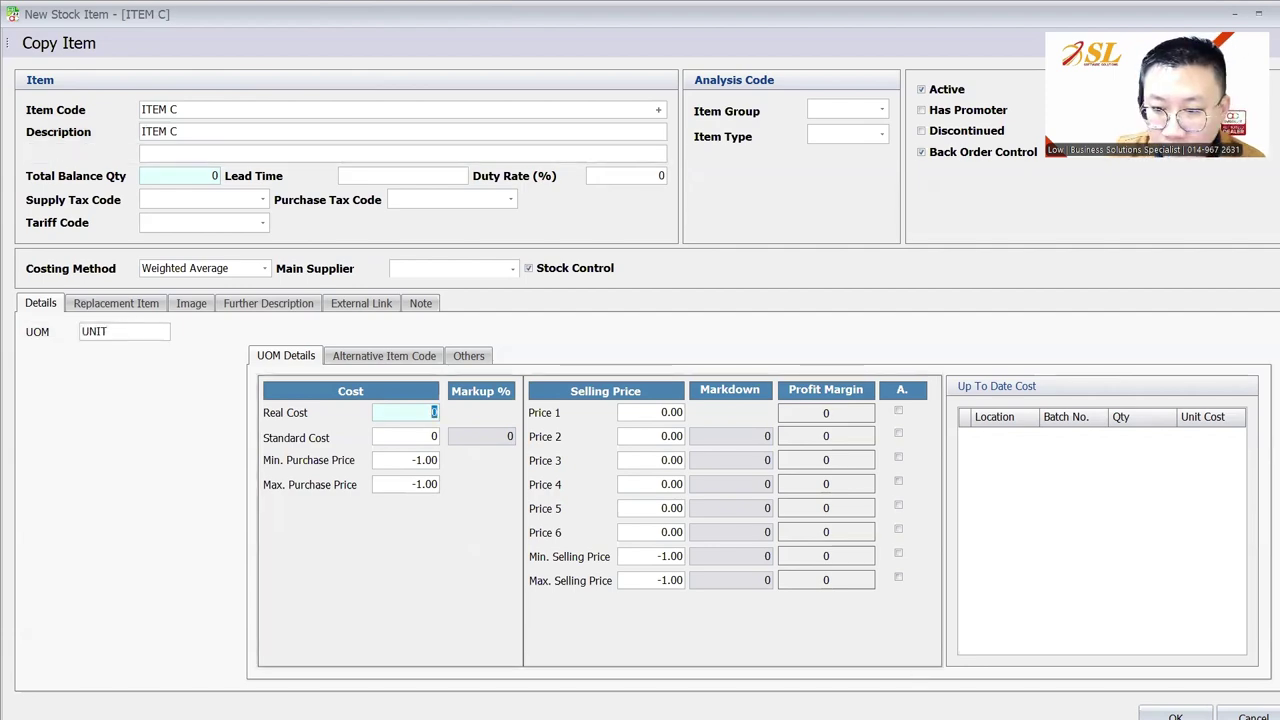
click(1175, 715)
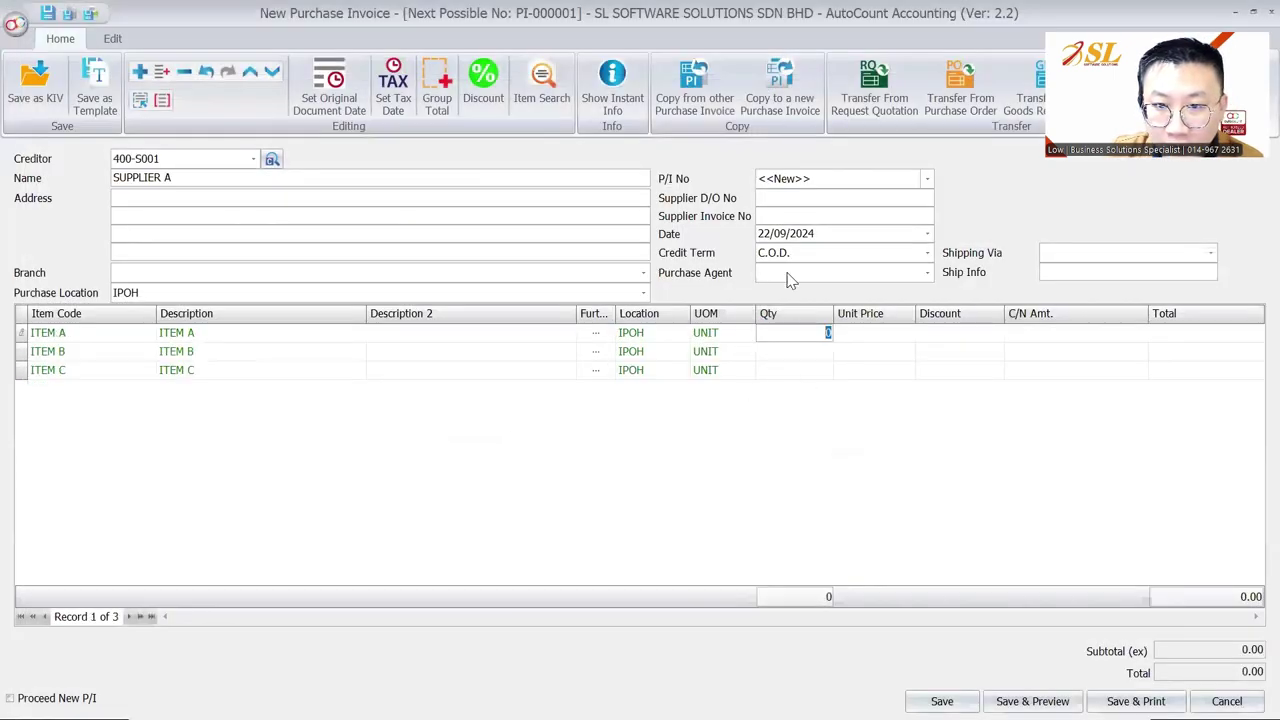
Set the invoice date to 01/09/2024 and quantity 1000 for each of the three items
click(762, 234)
text(01)
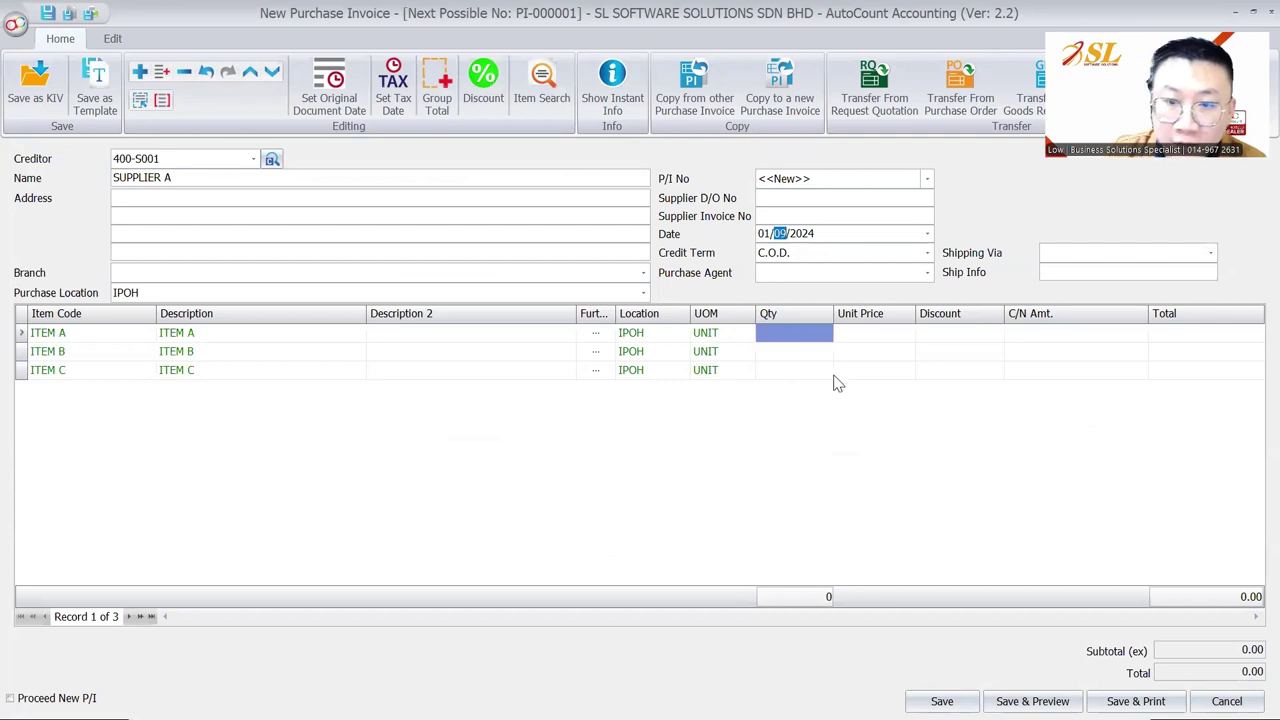
click(811, 338)
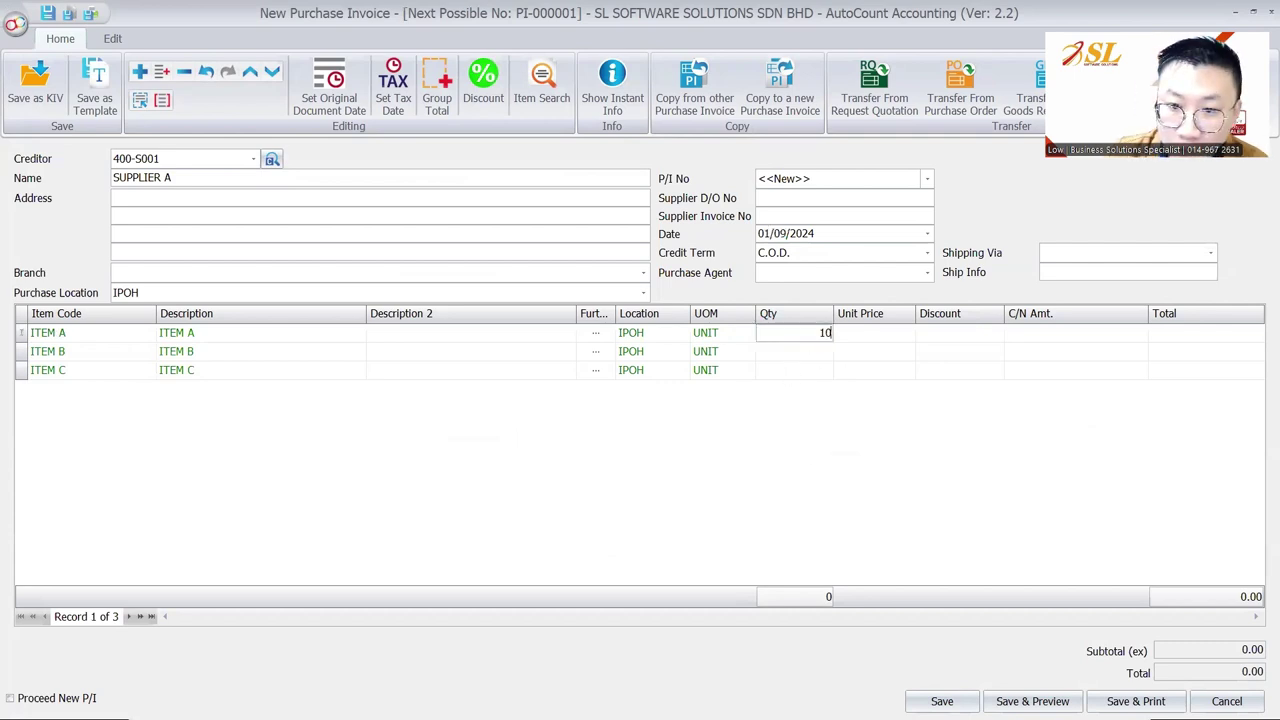
key(Down)
text(1000)
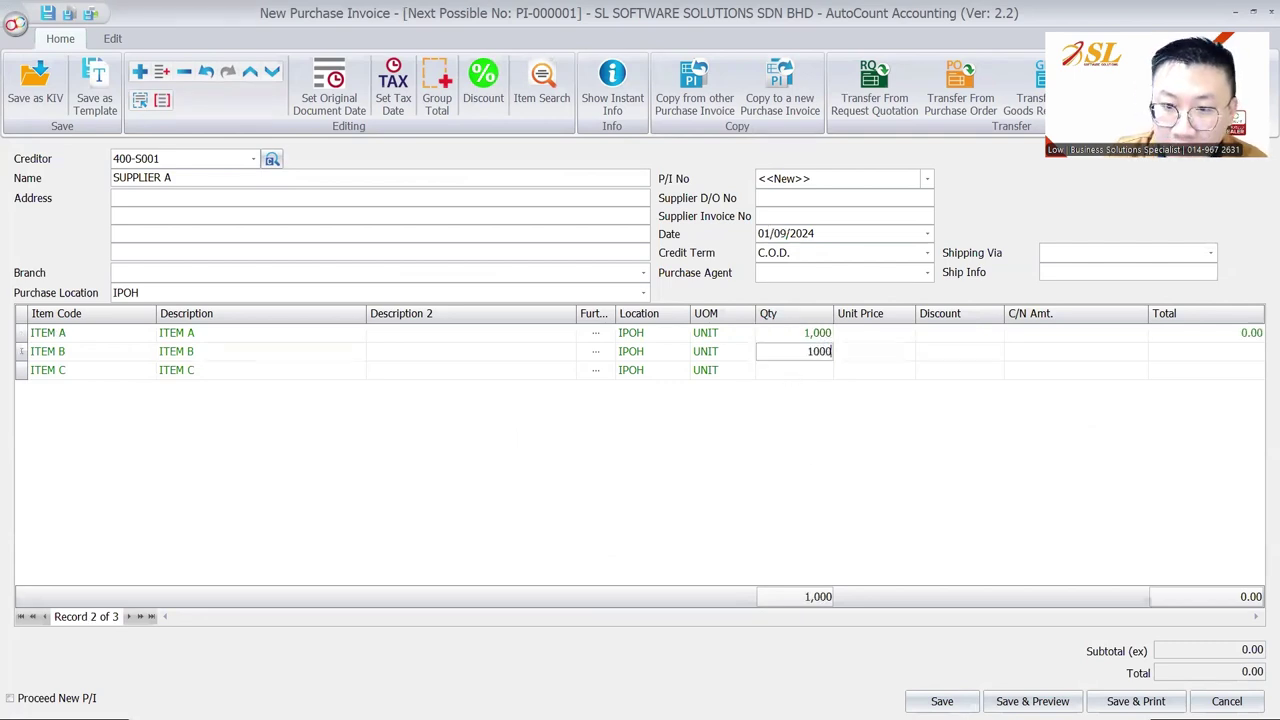
click(788, 368)
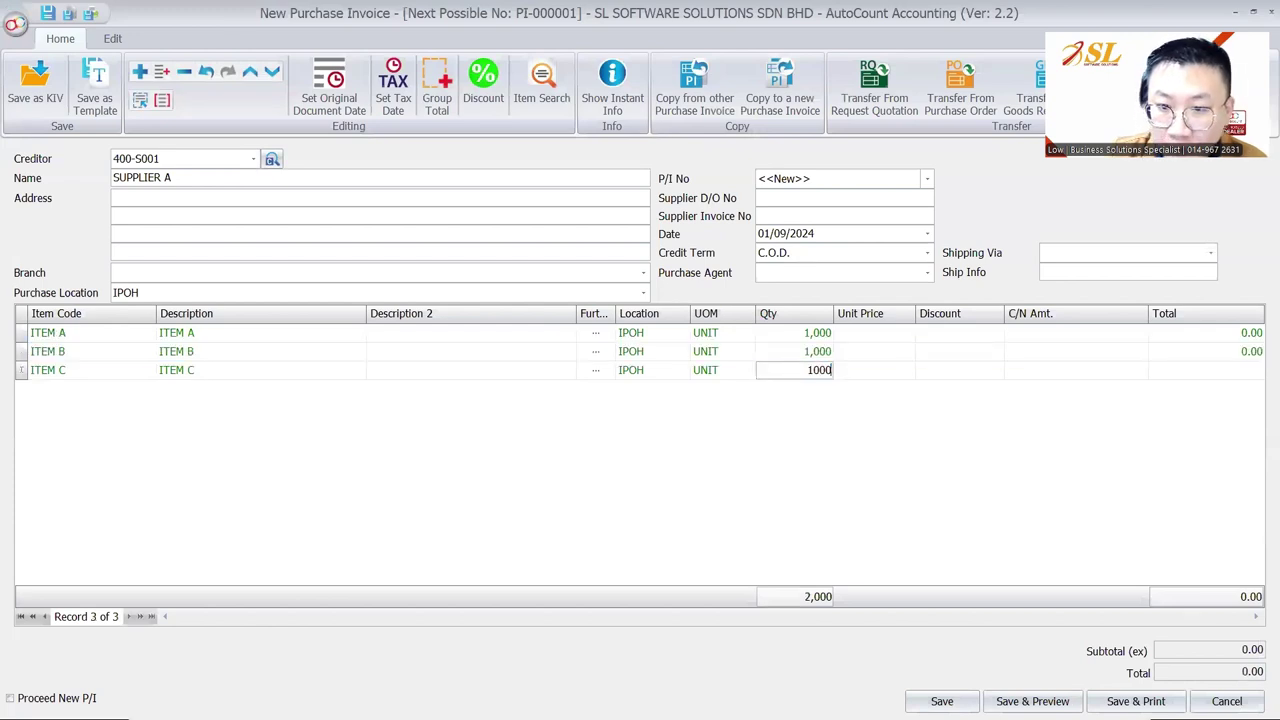
key(Tab)
Enter unit prices 8, 5 and 7 and save the 20,000 invoice without a supplier invoice number
key(Up)
key(Up)
text(8)
key(Down)
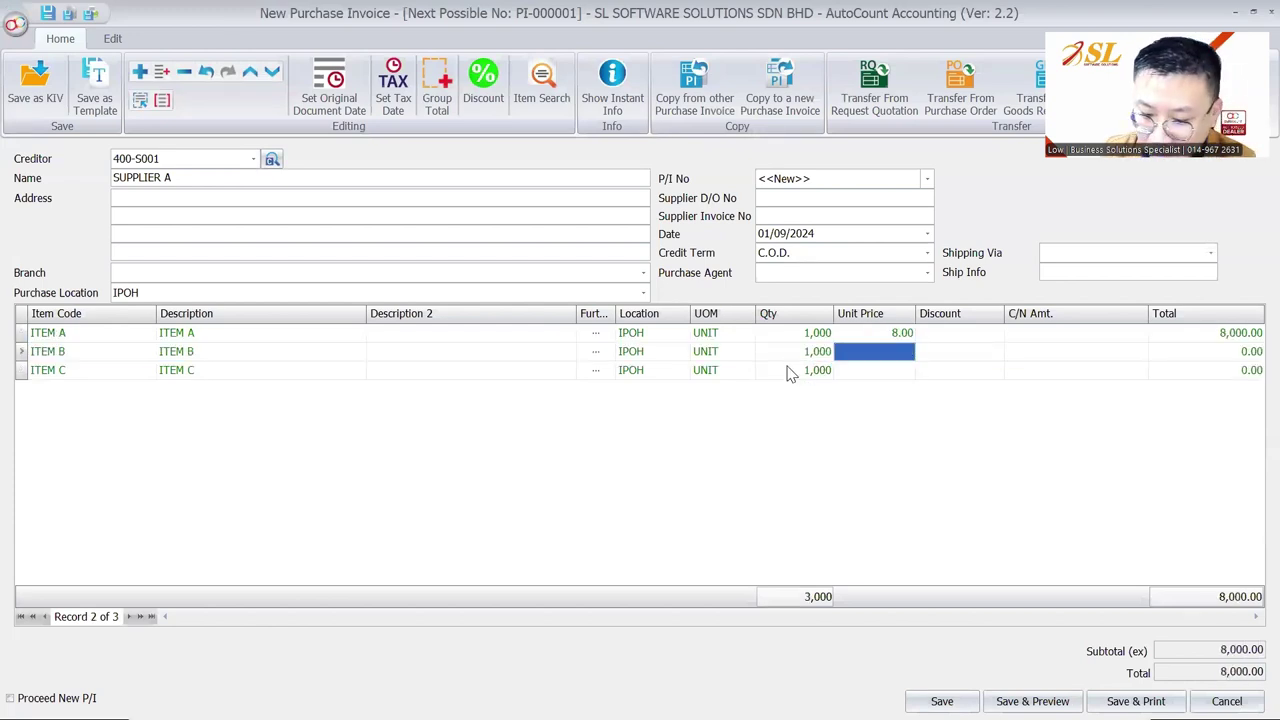
text(5)
key(Down)
text(7)
key(Tab)
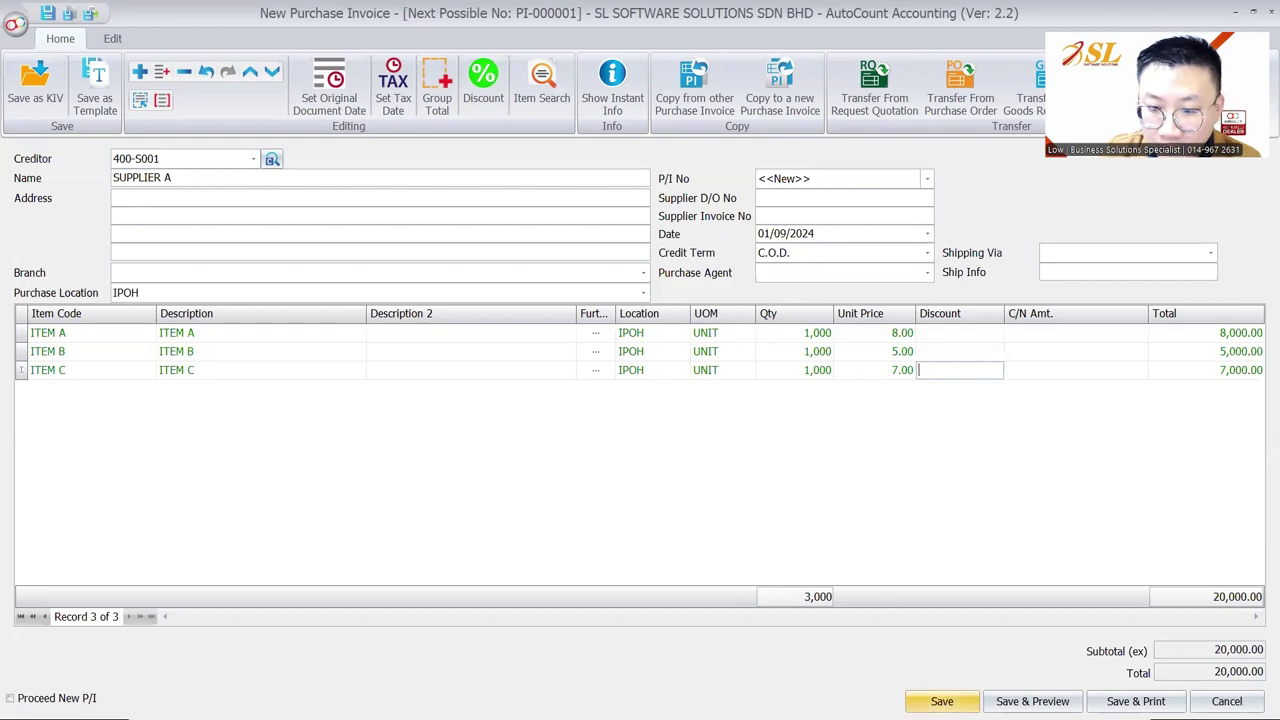
click(942, 701)
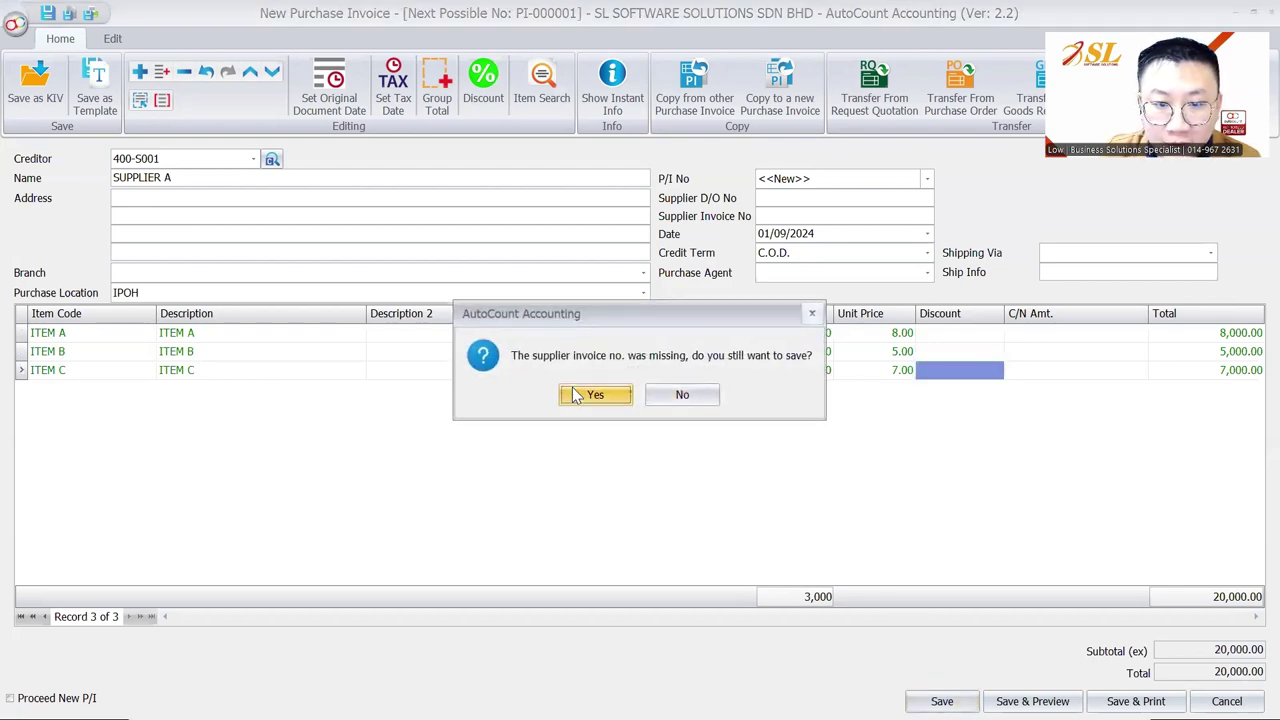
click(592, 400)
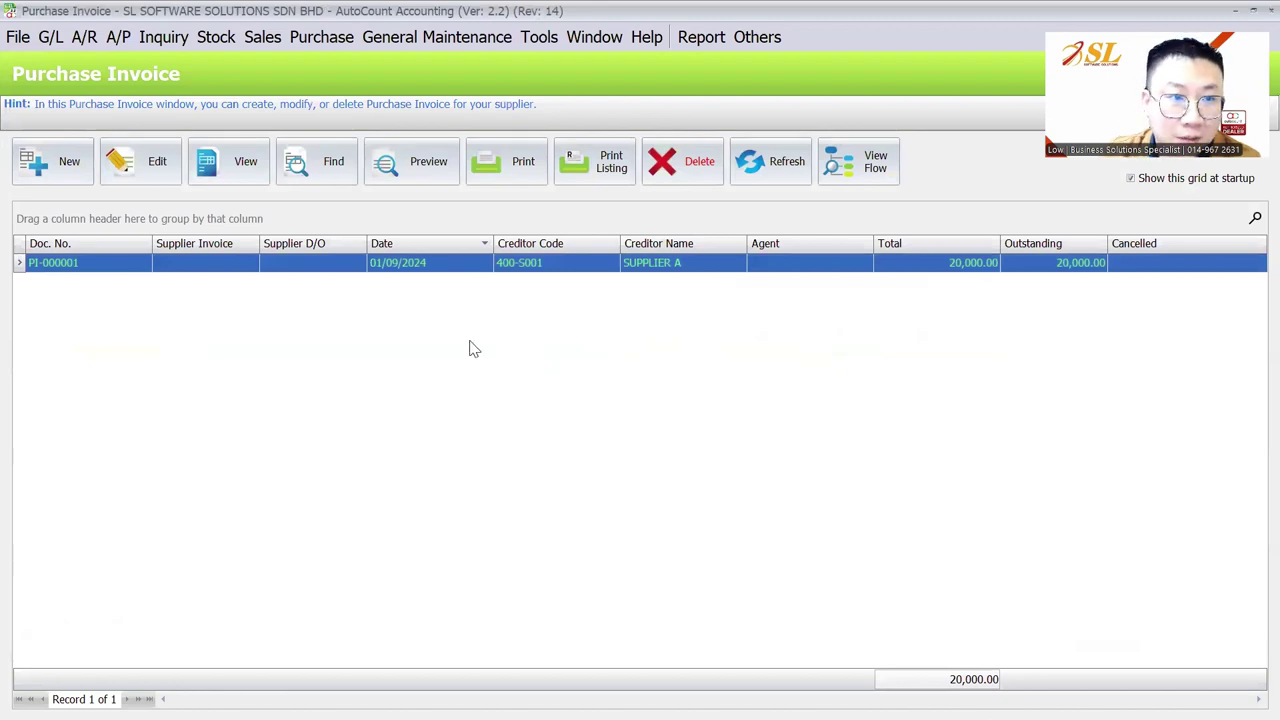
Run the Stock Balance Report inquiry showing 1,000 each of ITEM A, B and C at IPOH
click(407, 266)
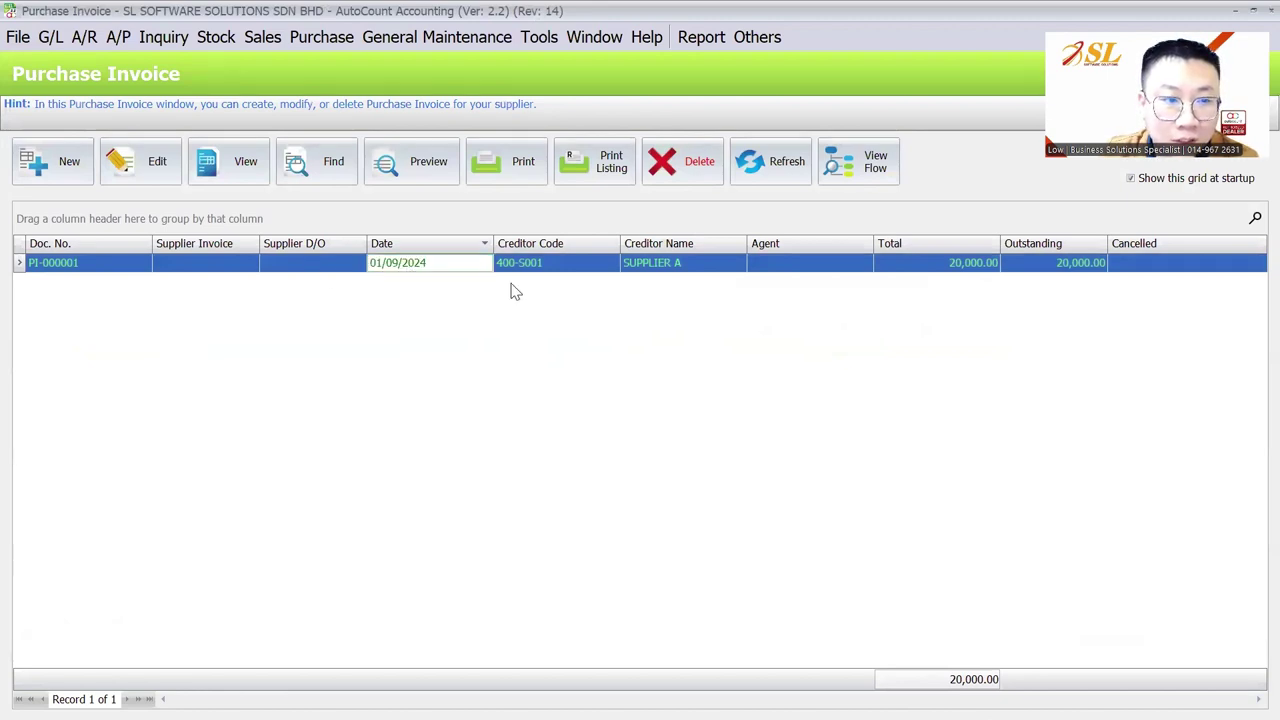
click(212, 42)
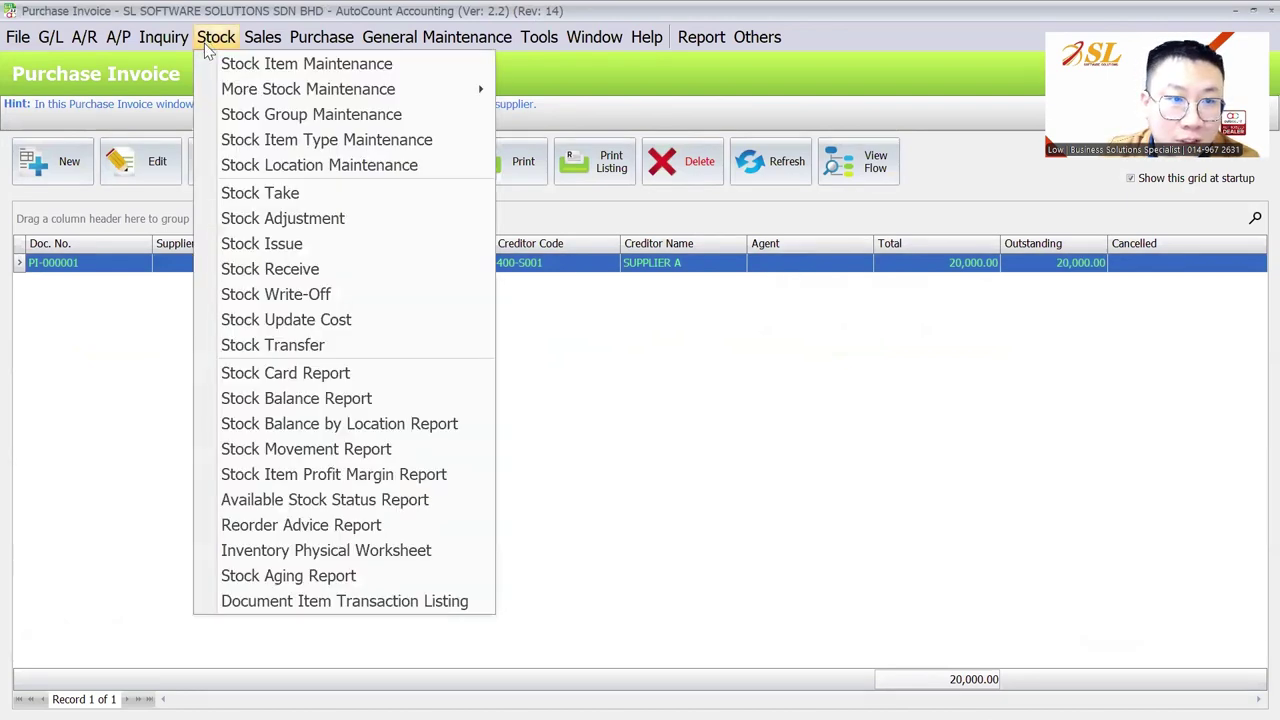
click(277, 398)
click(57, 203)
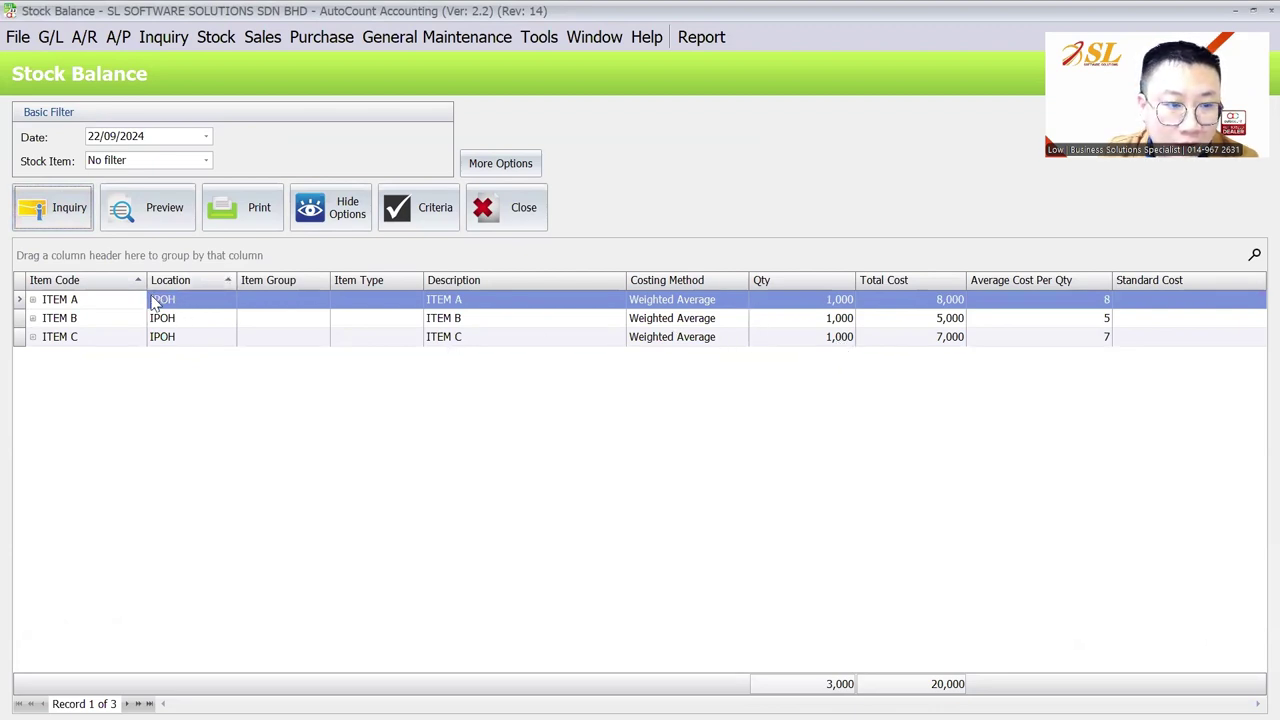
click(224, 46)
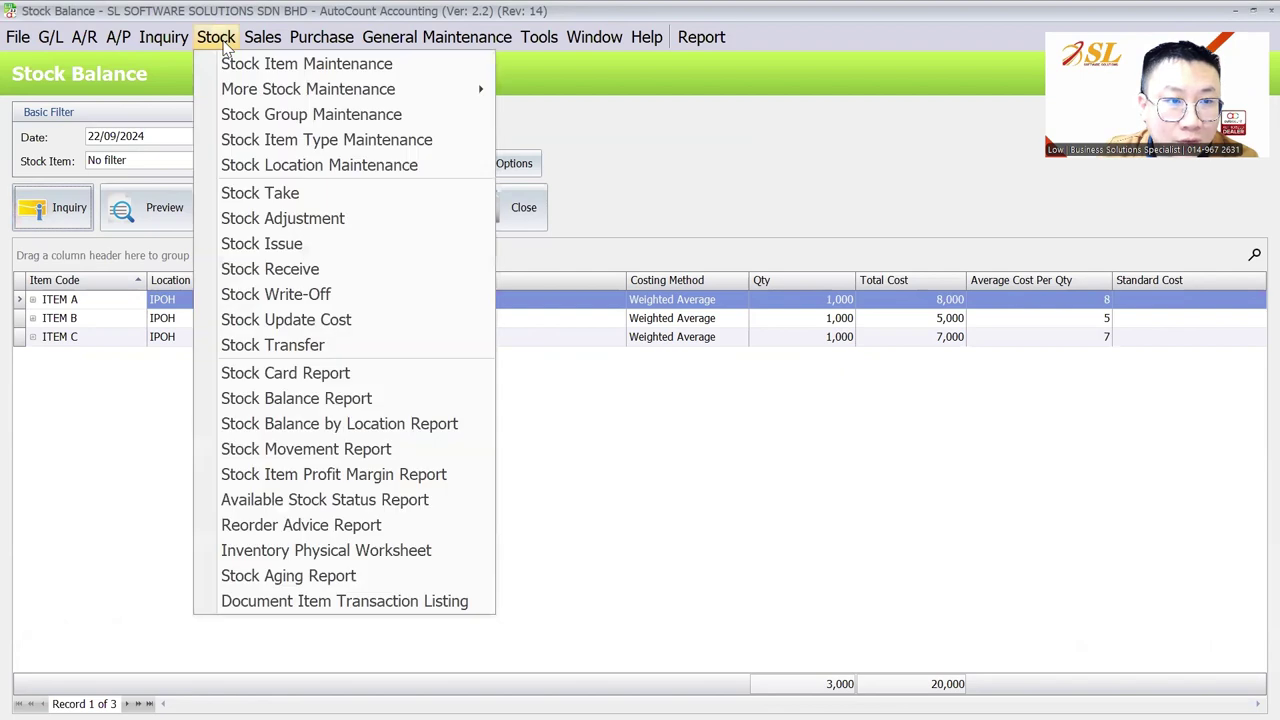
click(180, 299)
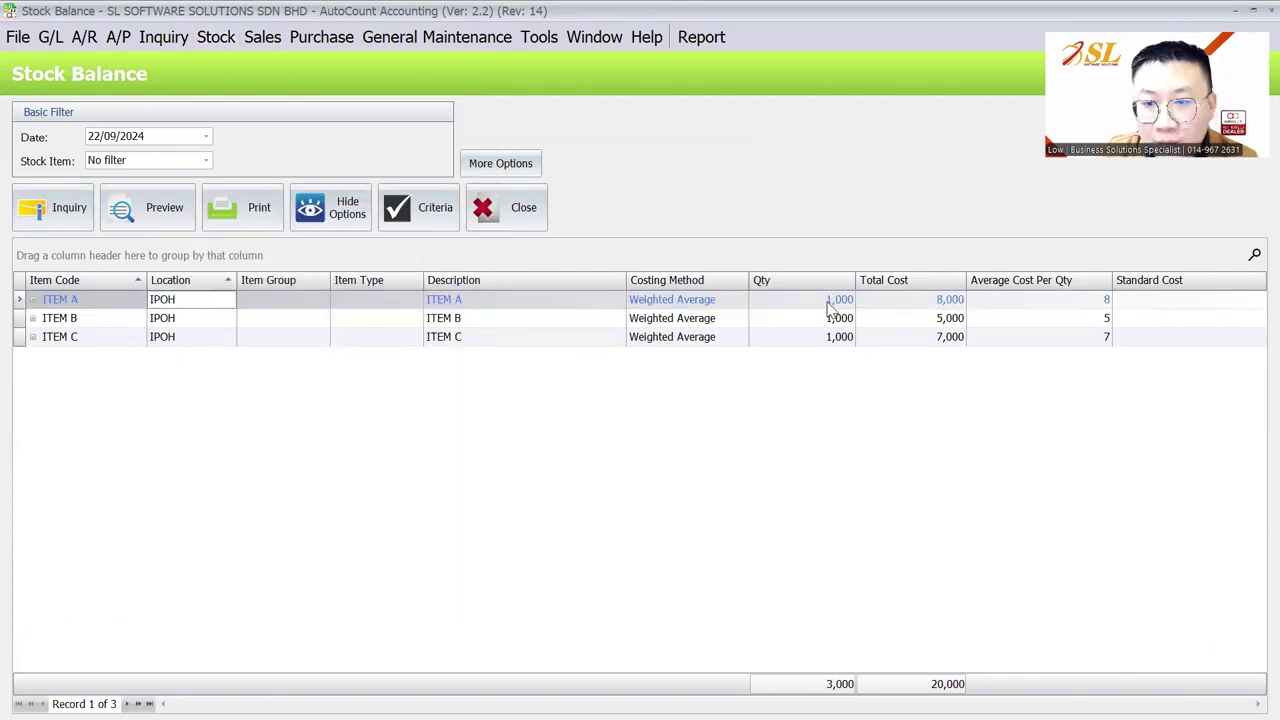
click(225, 37)
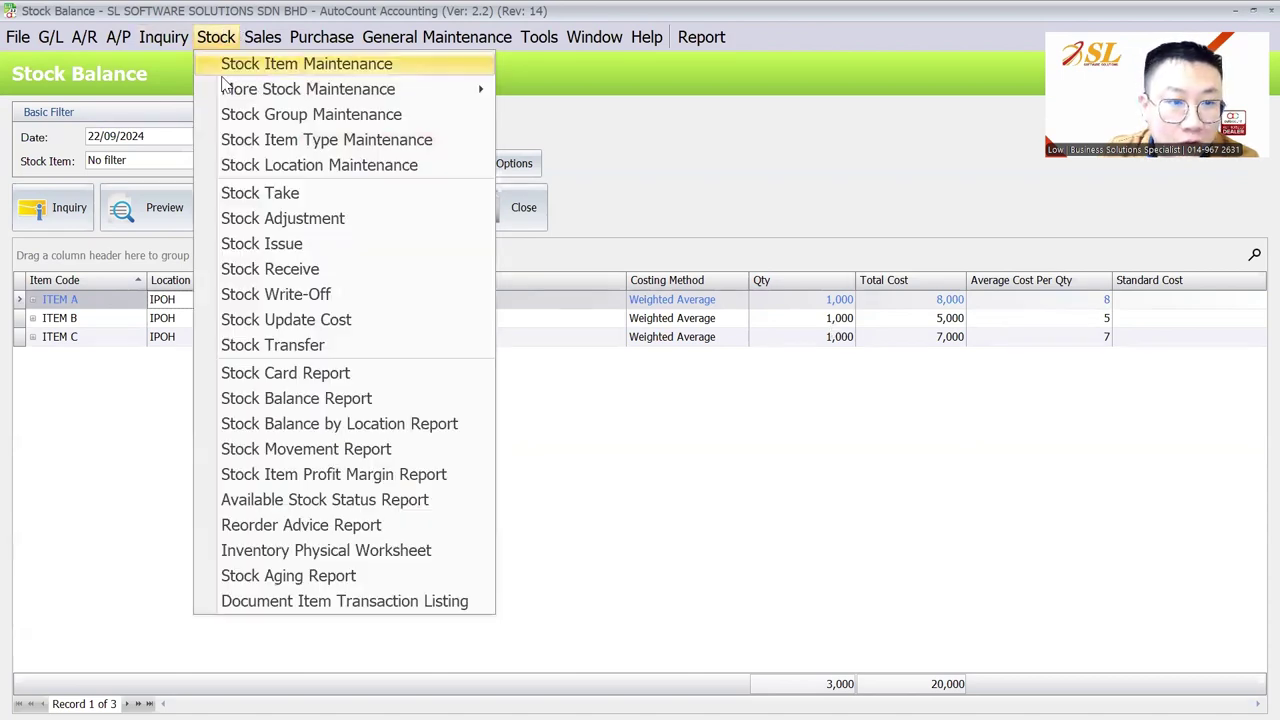
Start a new stock transfer from location IPOH to location KL
click(270, 345)
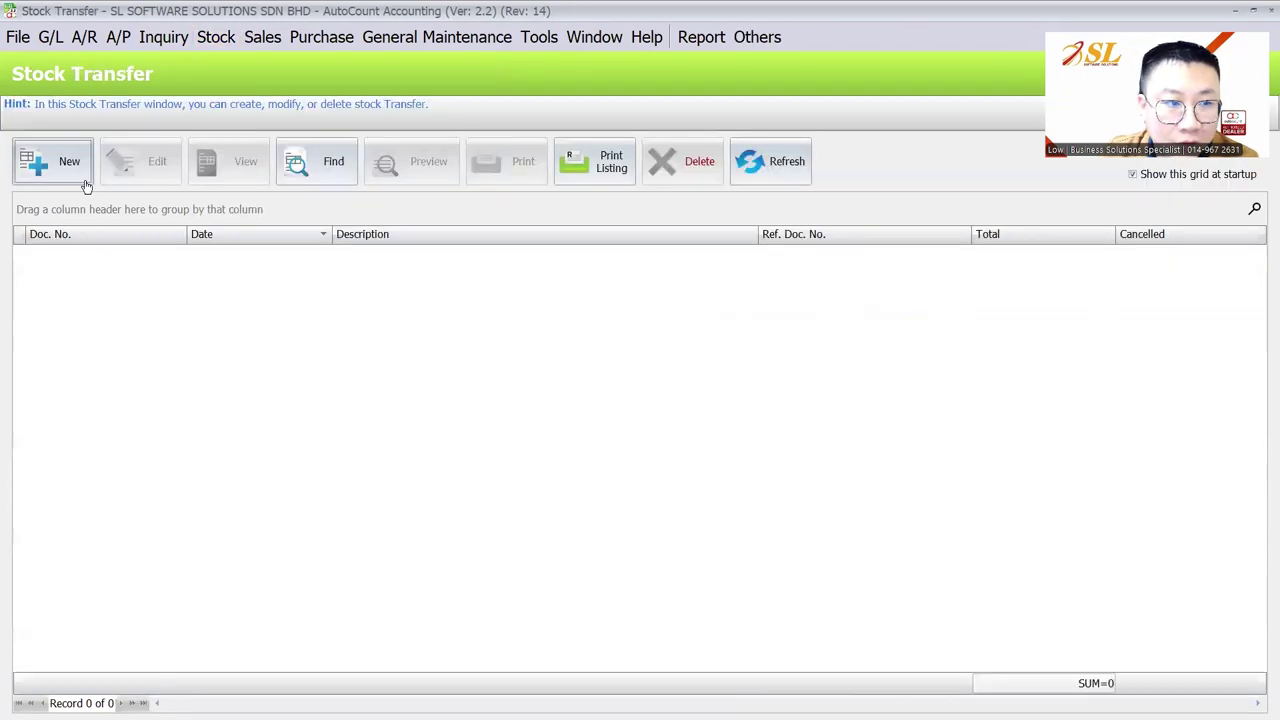
click(86, 183)
click(770, 205)
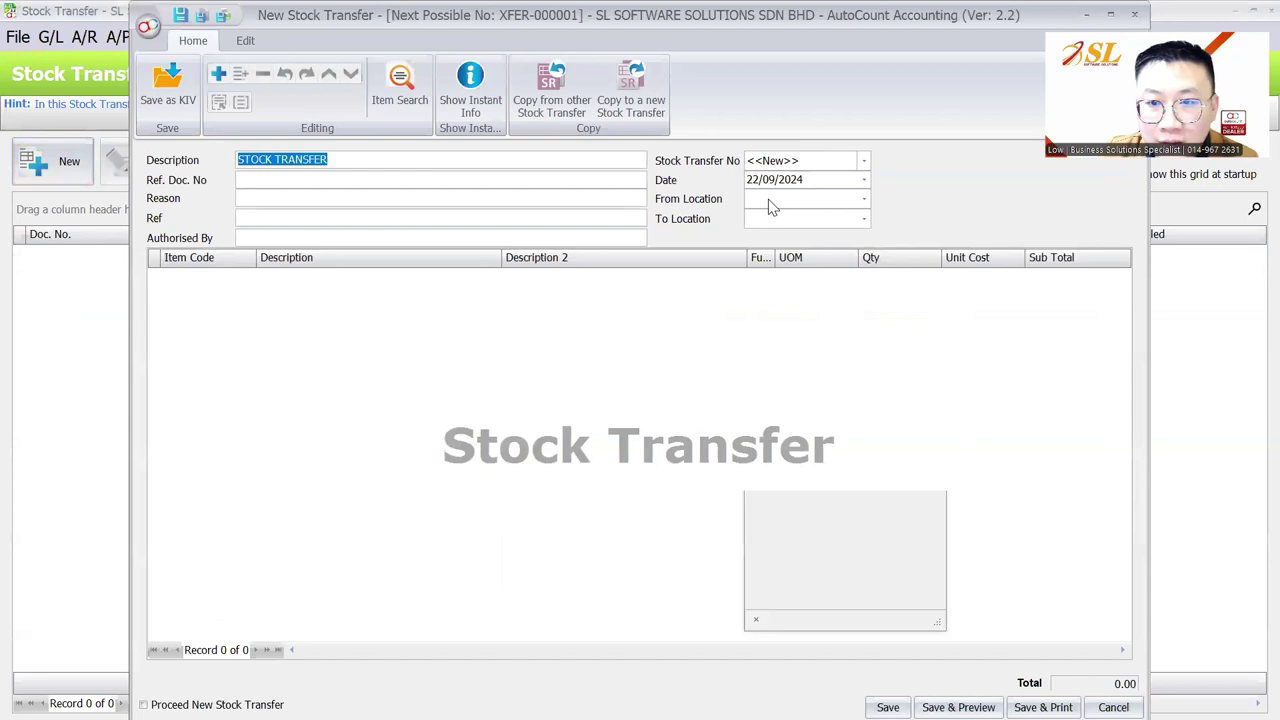
click(785, 285)
click(800, 218)
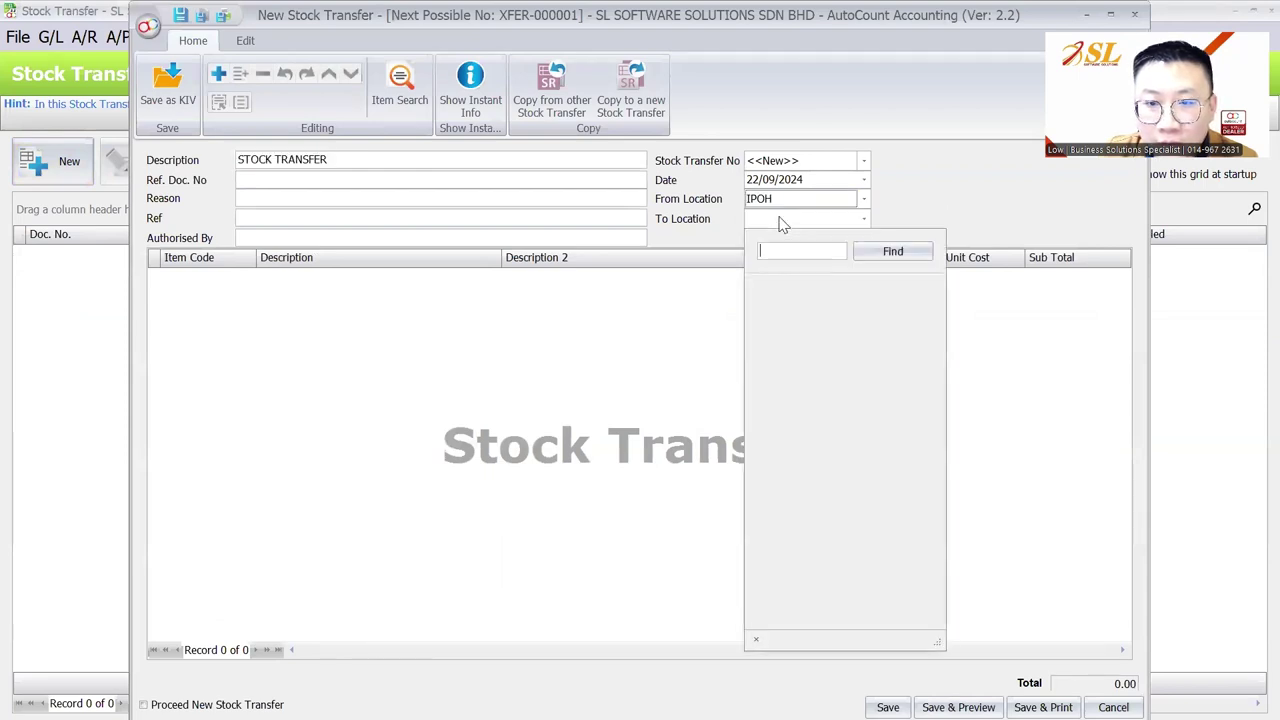
click(778, 320)
Add ITEM A, B and C through Item Search and delete the empty leftover line
right_click(396, 329)
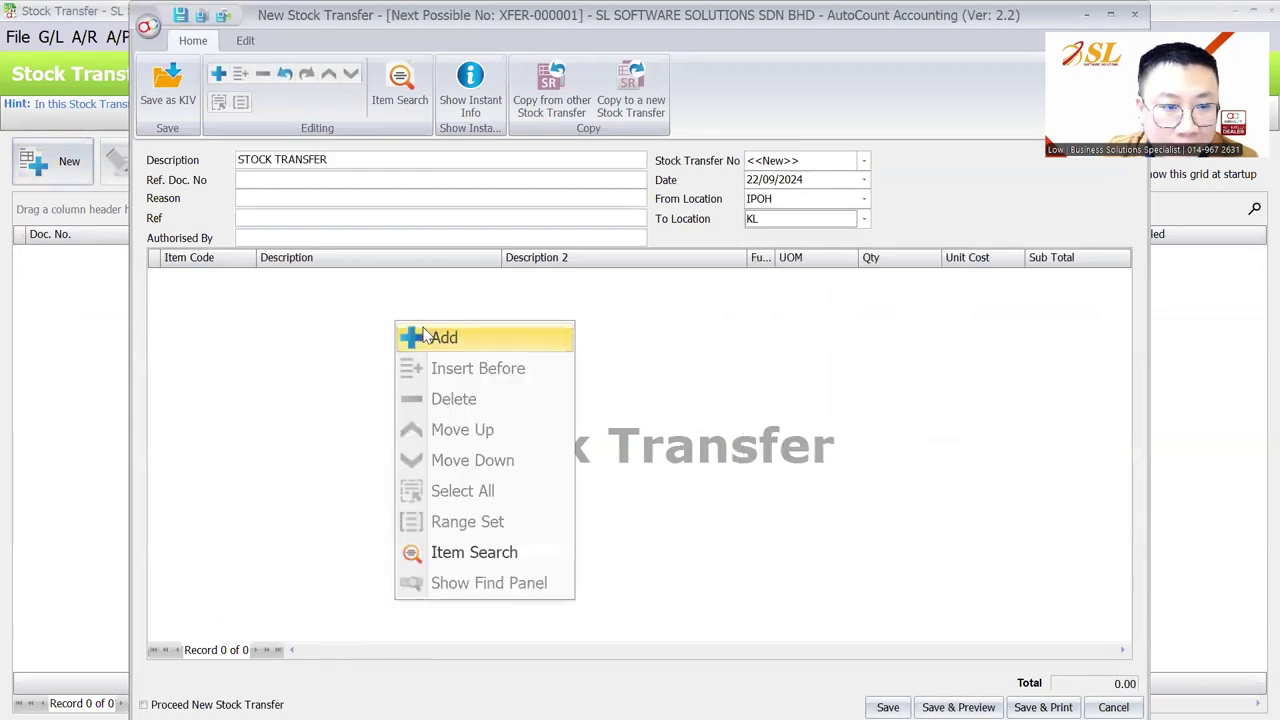
click(414, 334)
click(196, 276)
click(402, 85)
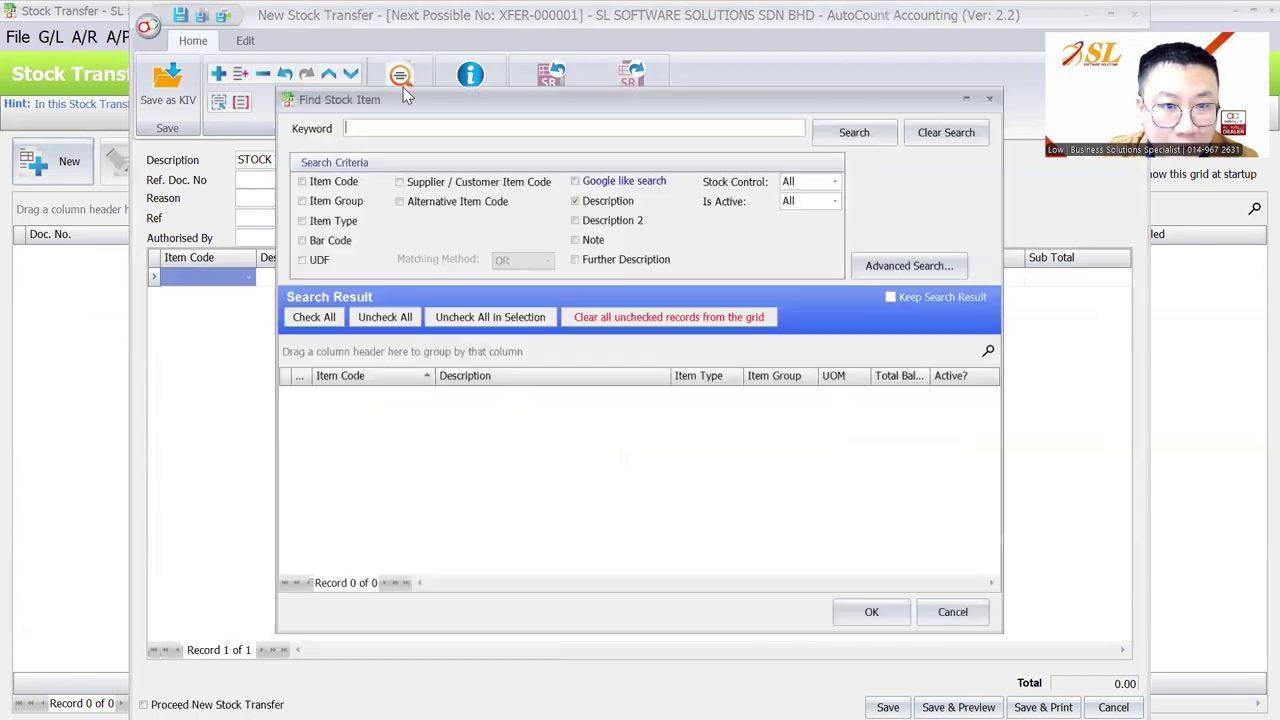
click(843, 128)
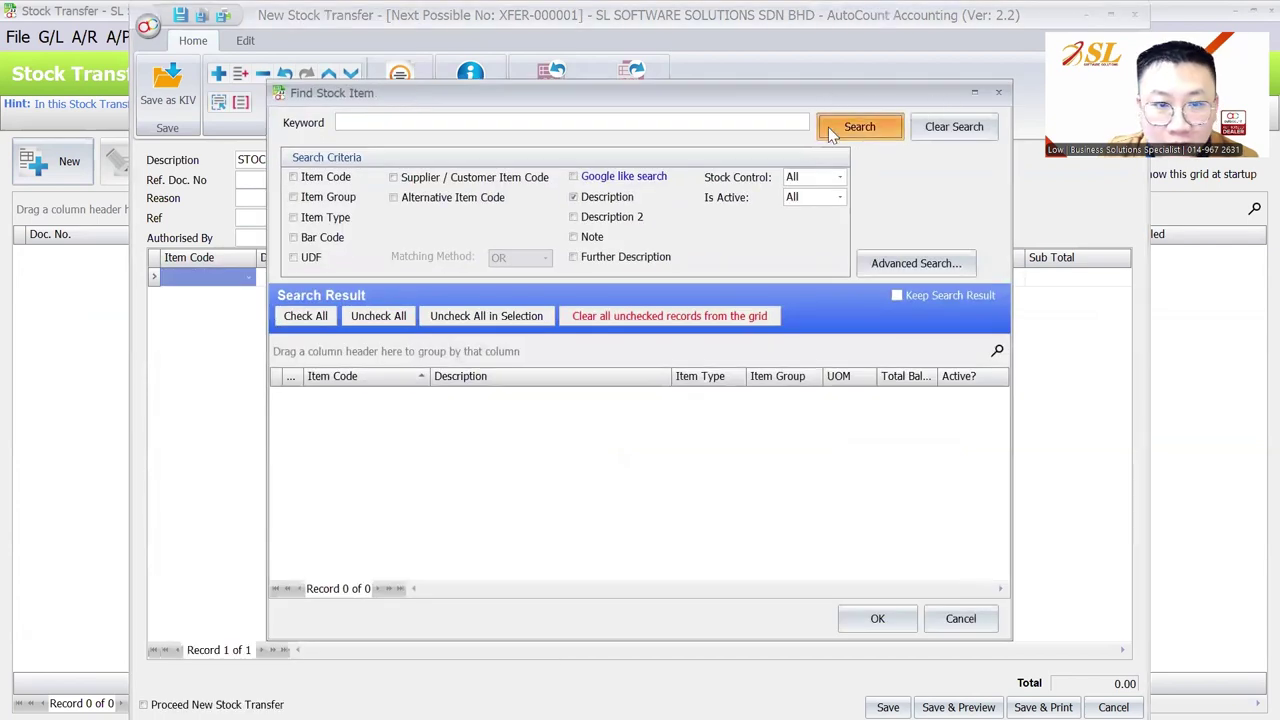
click(305, 316)
click(862, 619)
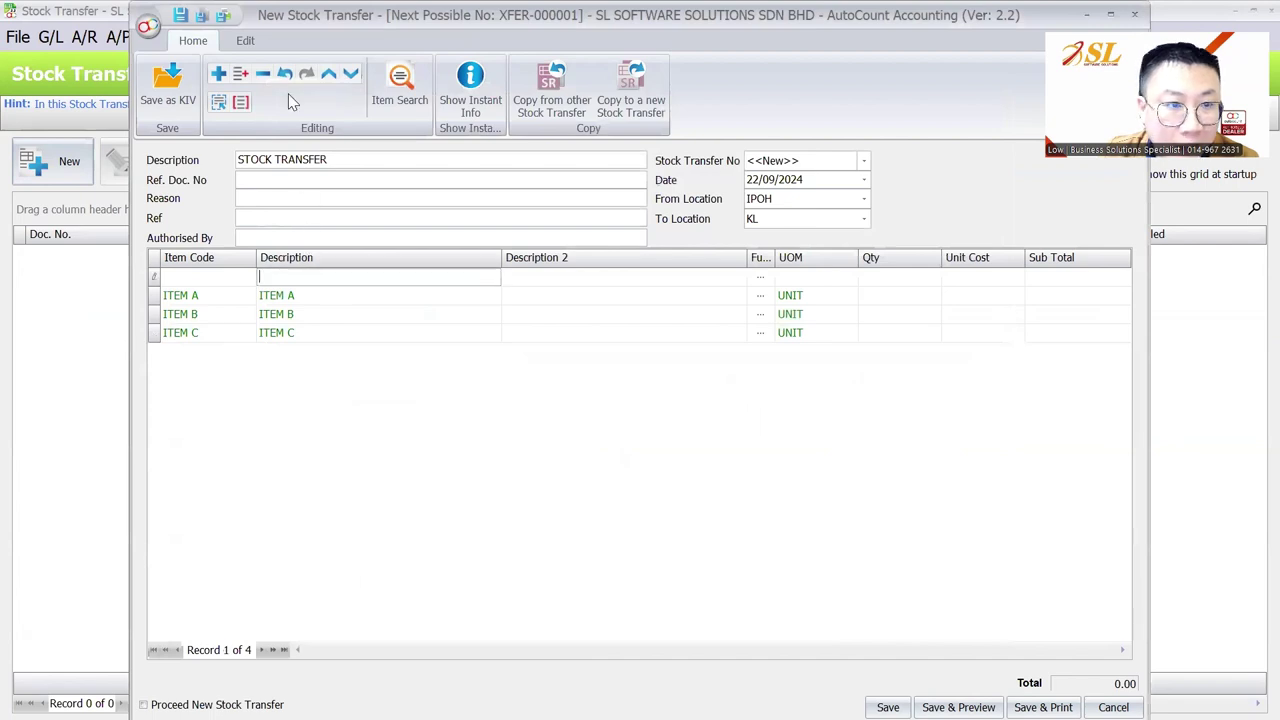
click(262, 73)
click(608, 400)
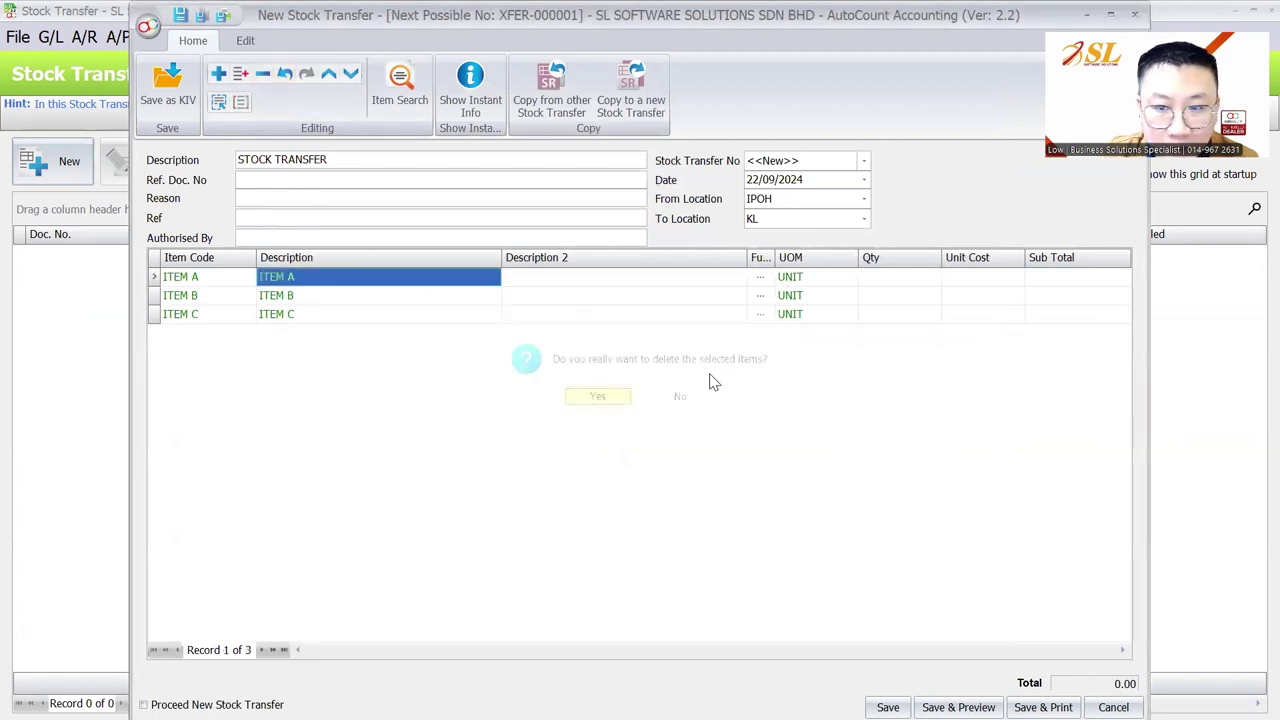
Enter 350 for each item, set the date to 05/09/2024, and save the transfer
click(868, 283)
text(350)
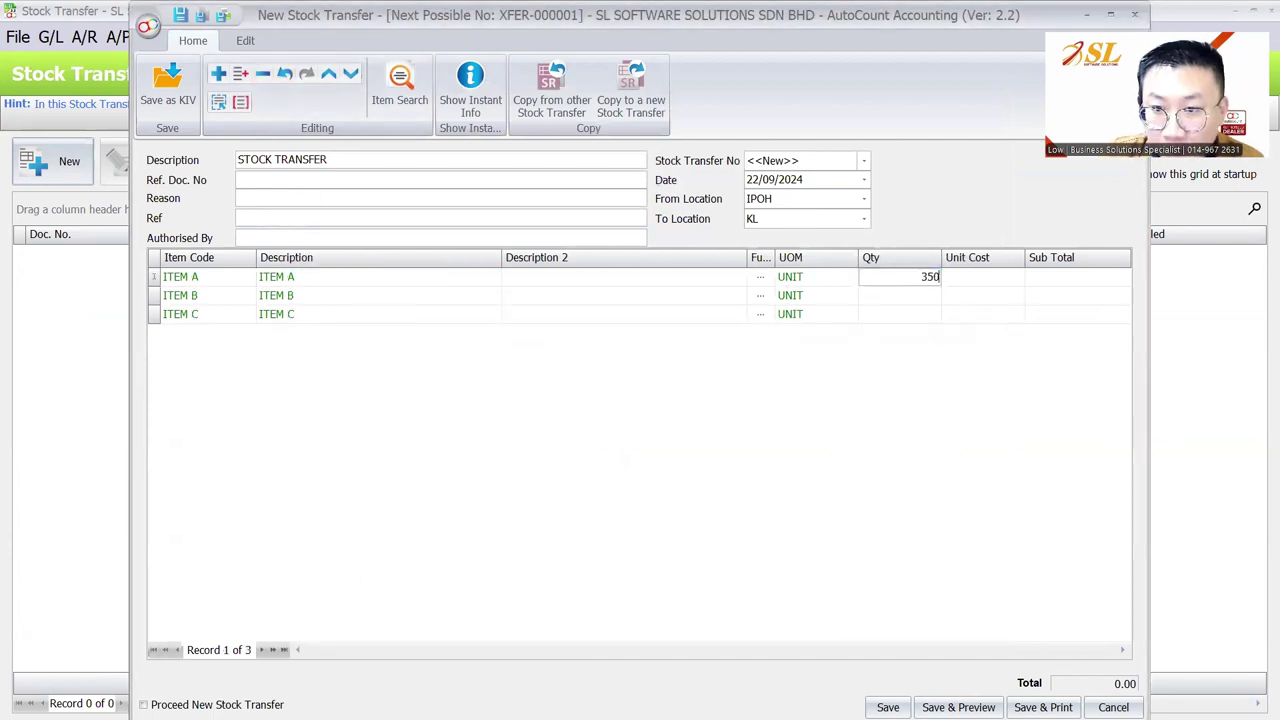
key(Down)
text(3)
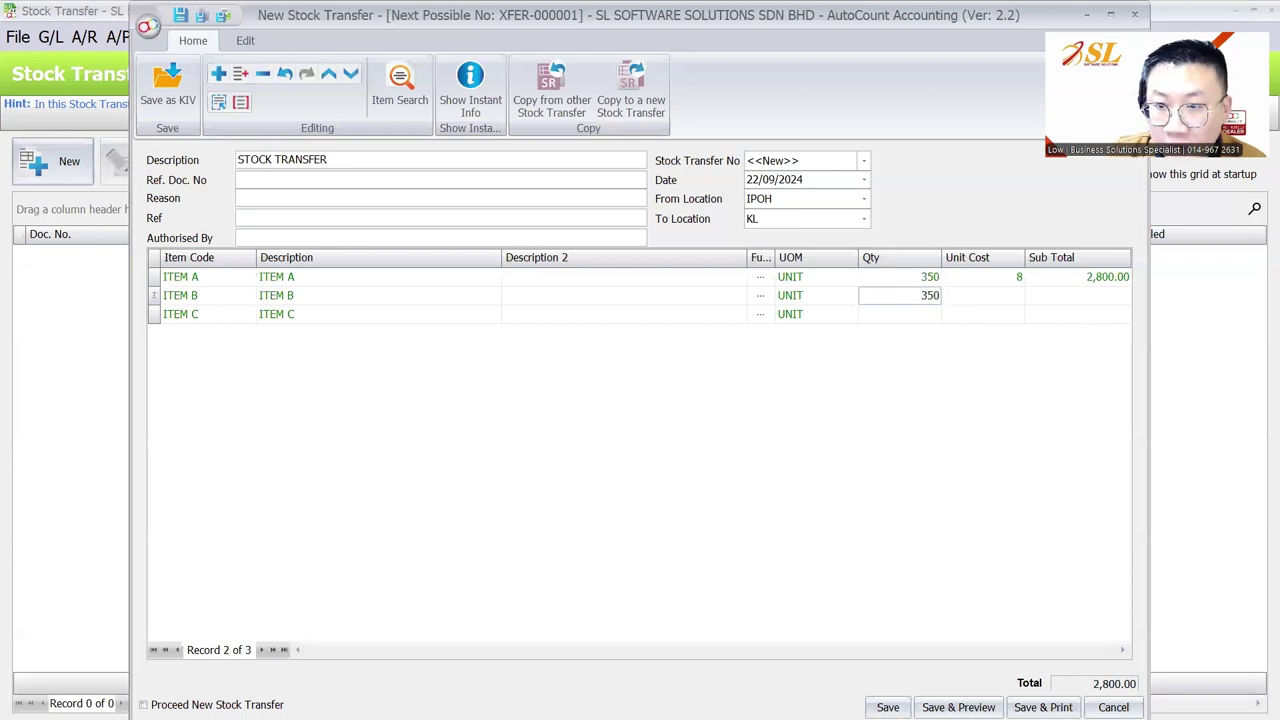
key(Down)
text(350)
key(Tab)
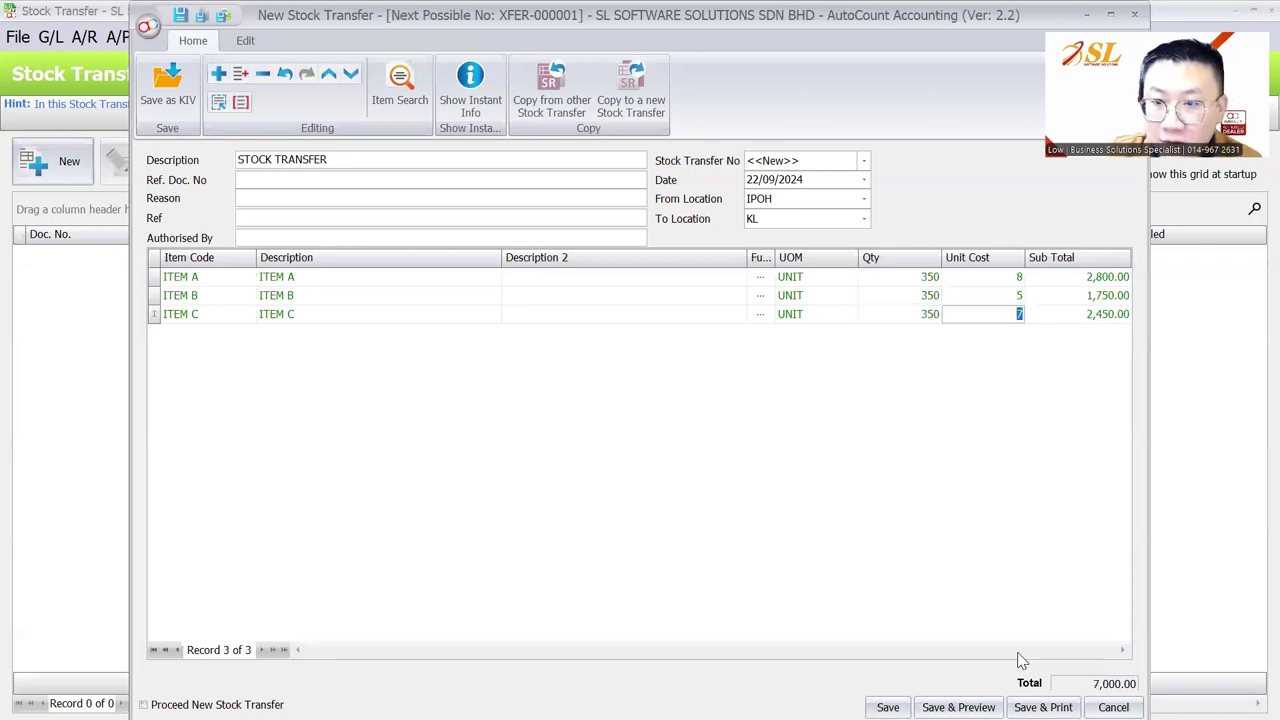
key(Return)
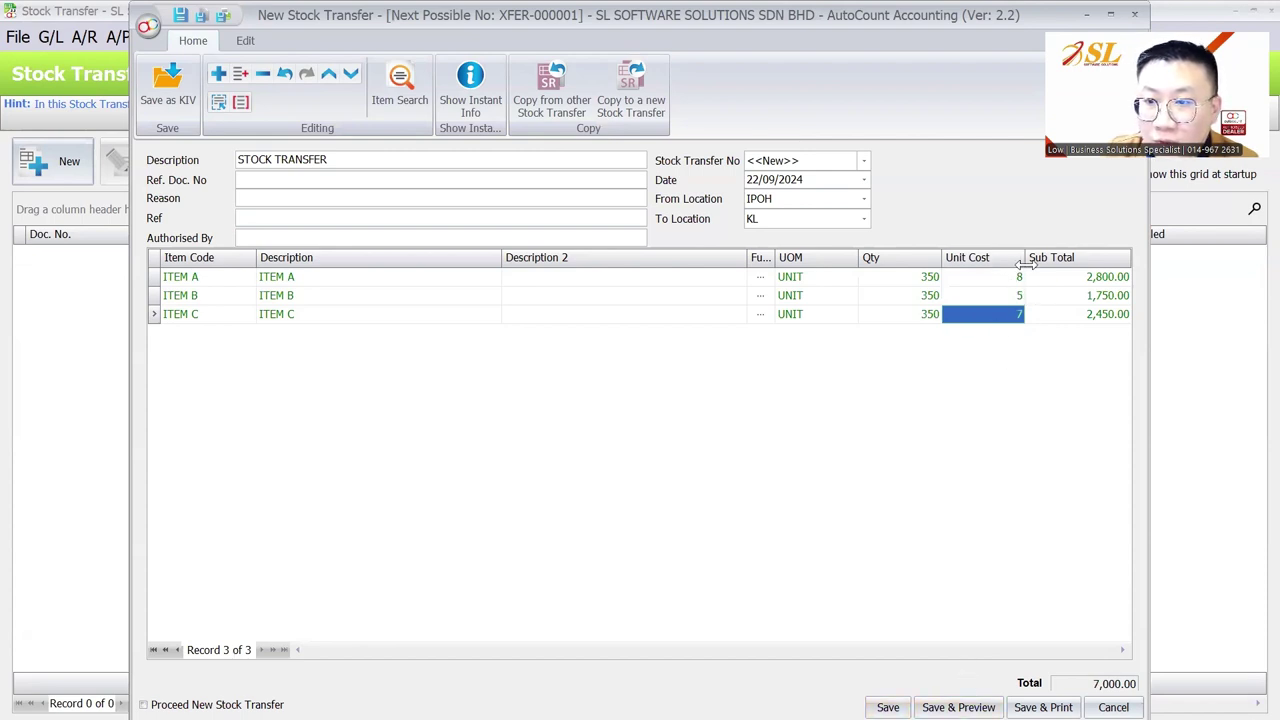
click(736, 230)
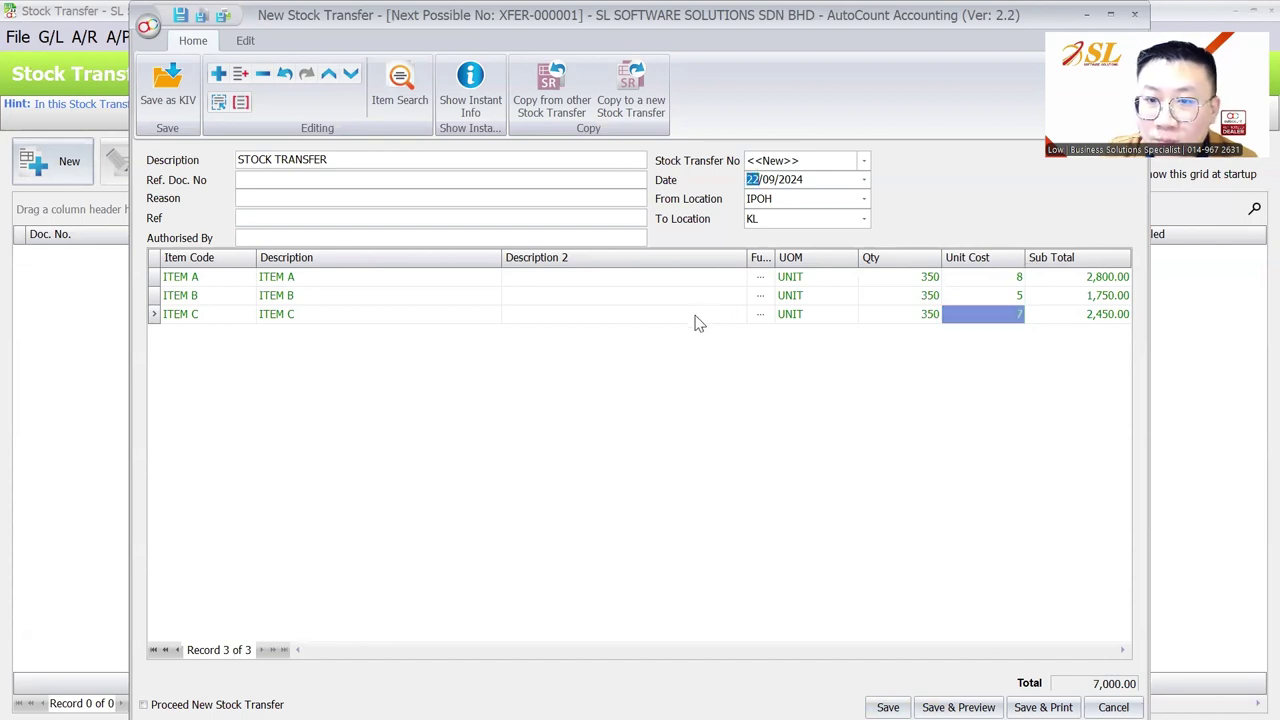
text(05)
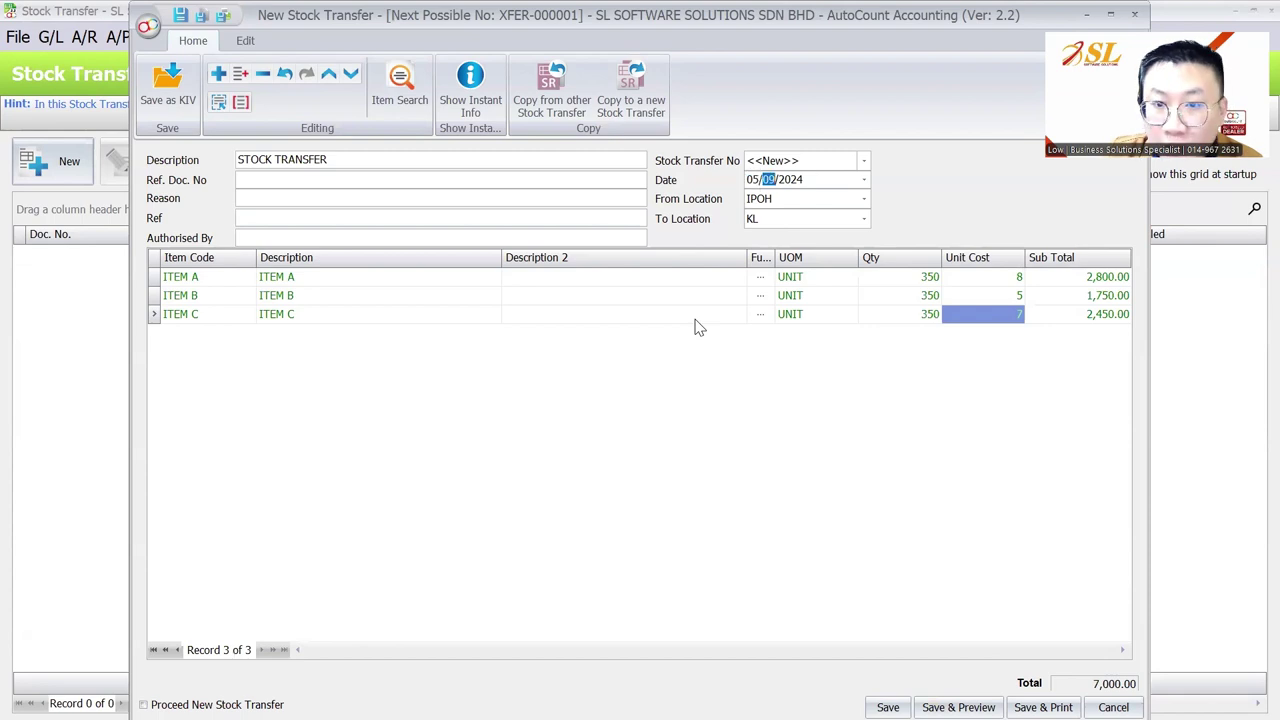
click(888, 707)
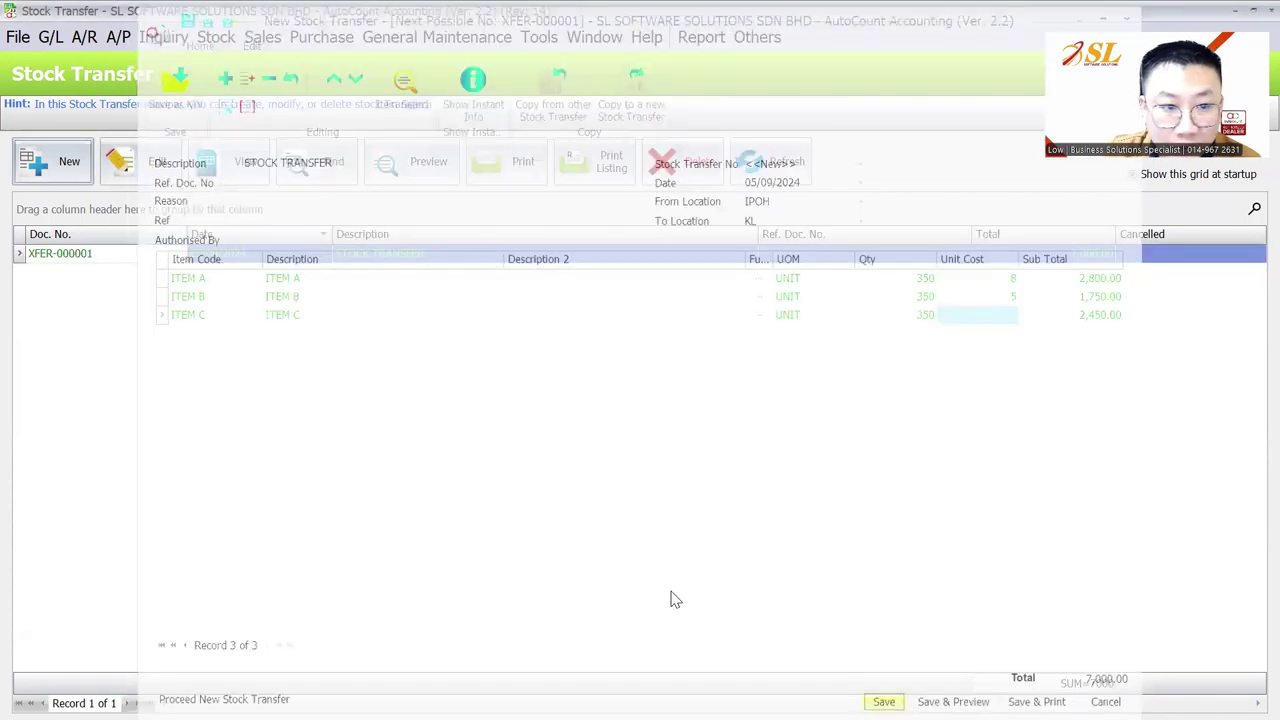
Add From Location and To Location columns to the transfer list via Column Chooser
right_click(729, 236)
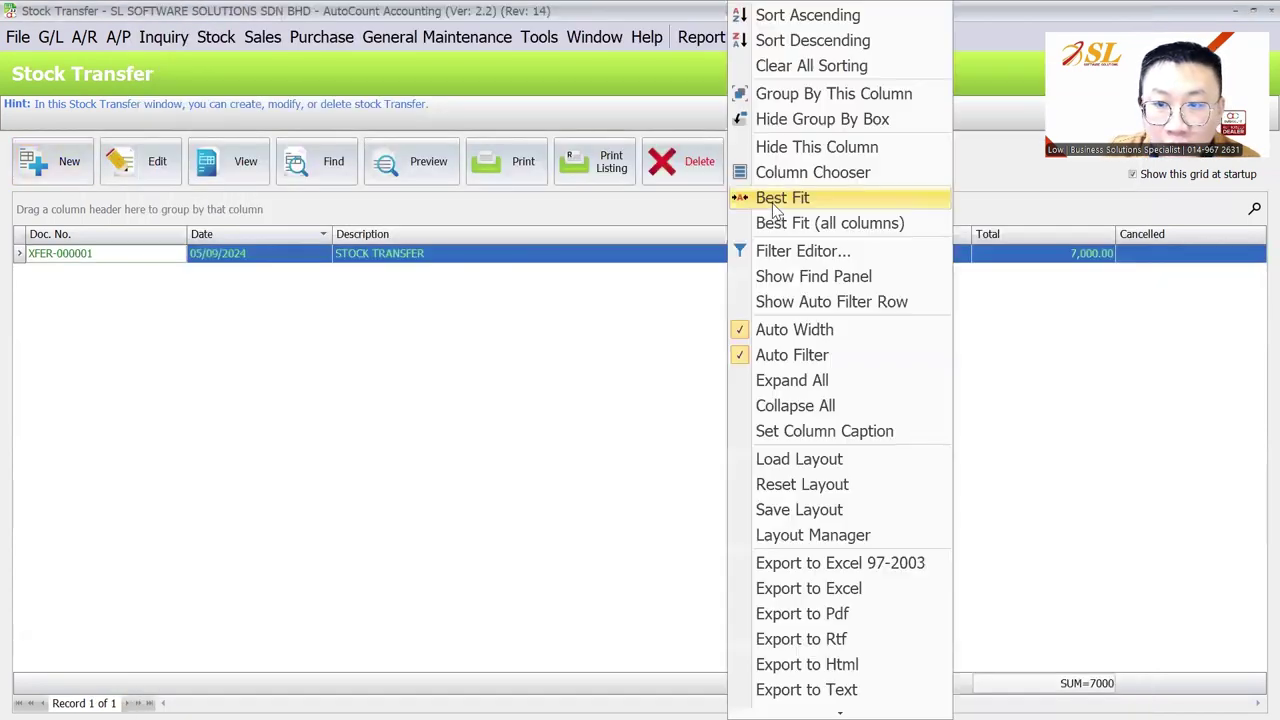
click(803, 172)
drag(1060, 571, 1023, 417)
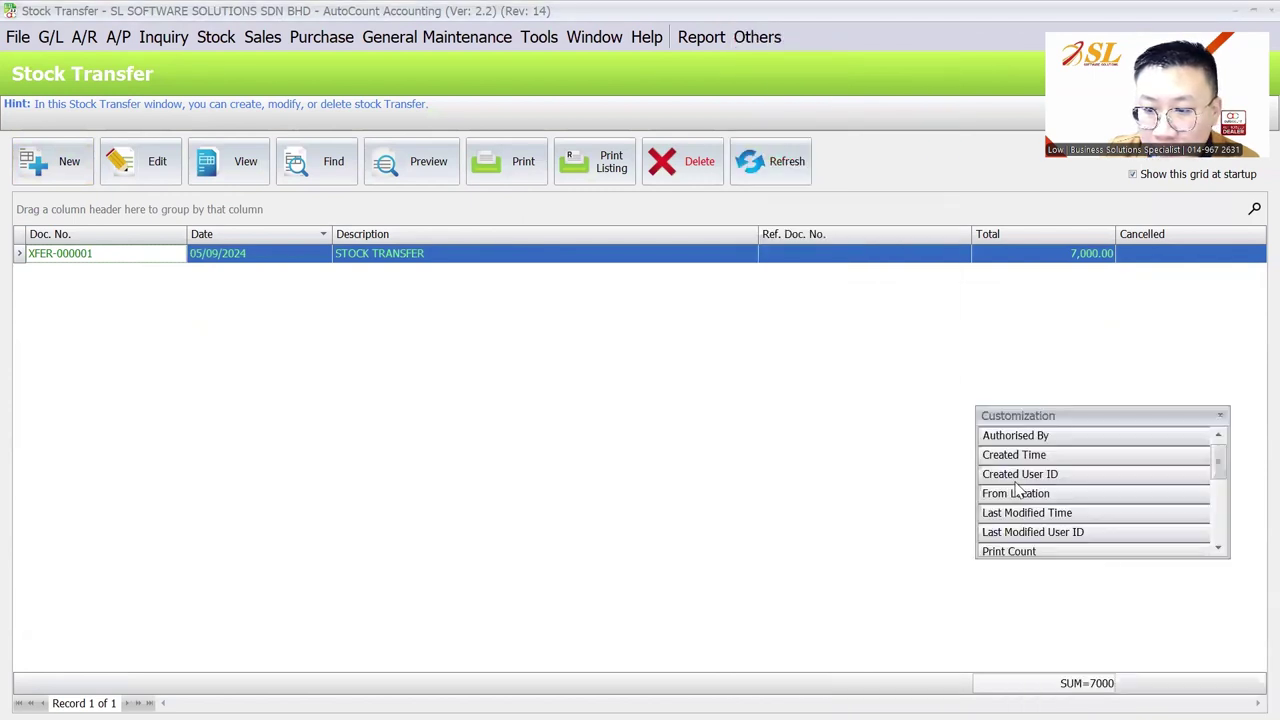
drag(1023, 493, 758, 238)
scroll(1020, 485, down, 3)
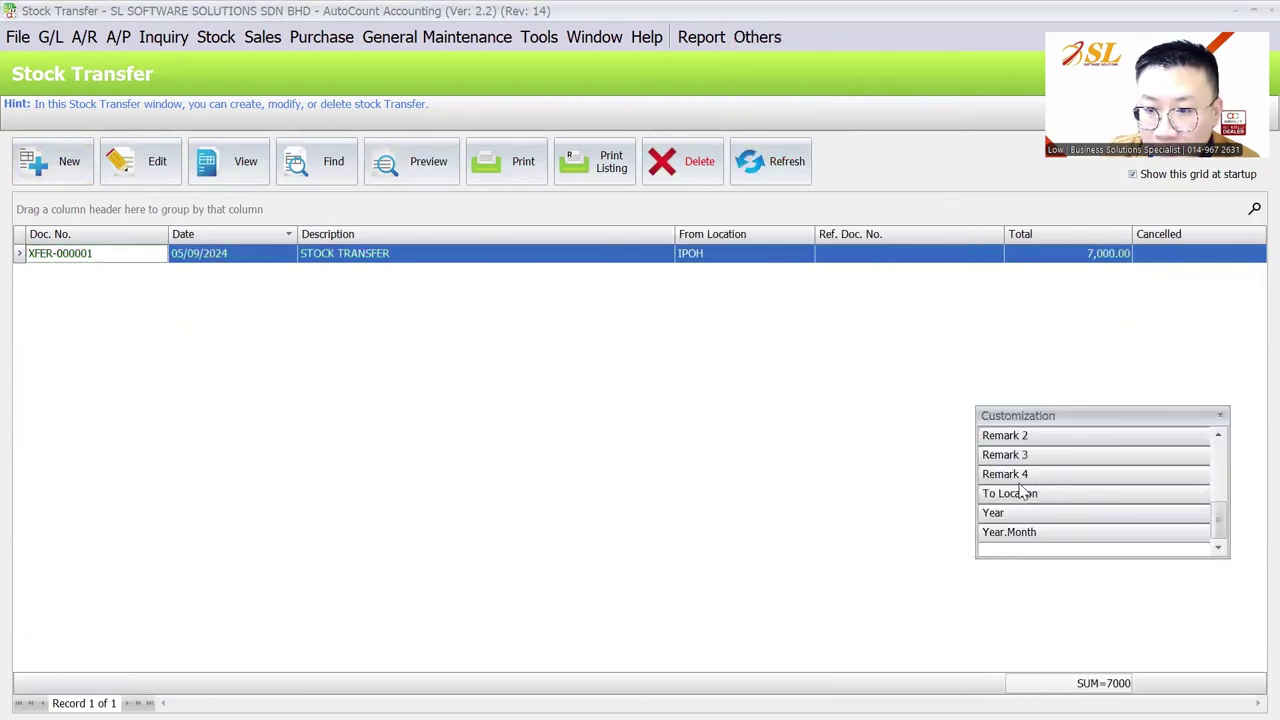
drag(1012, 493, 855, 245)
click(99, 239)
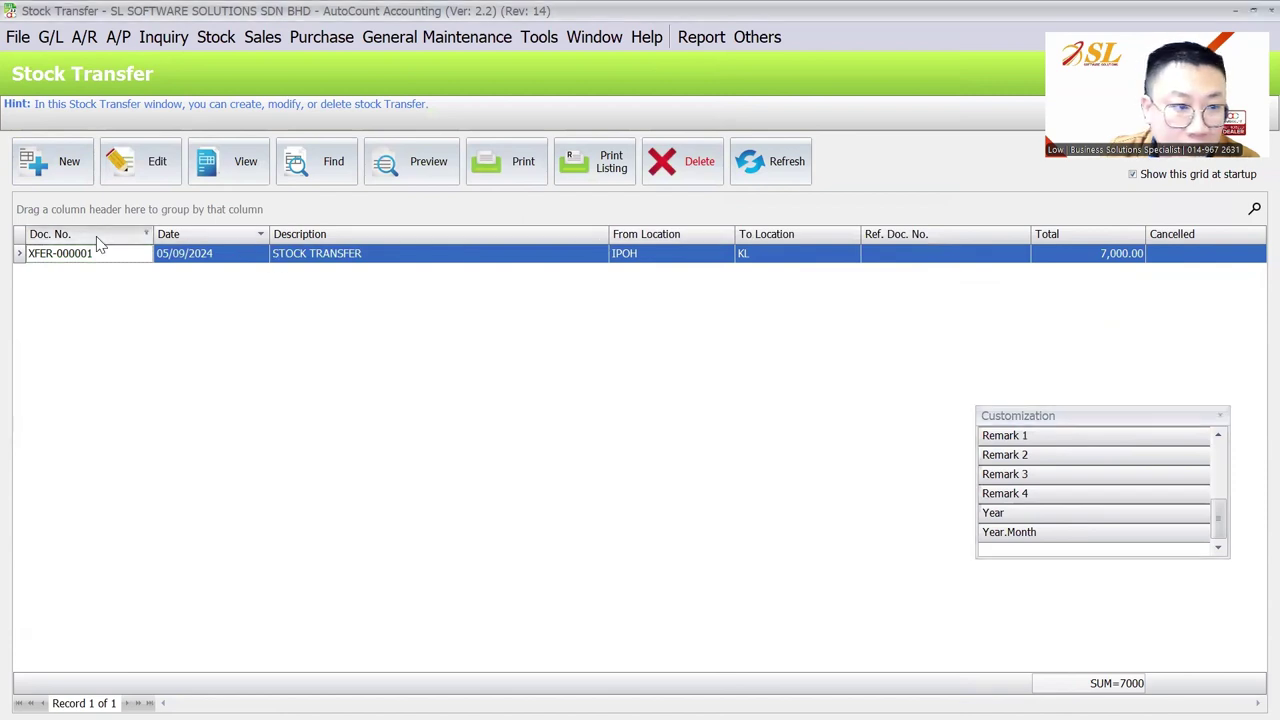
Save the list layout as the default layout named STOCK TRANSFER
right_click(99, 243)
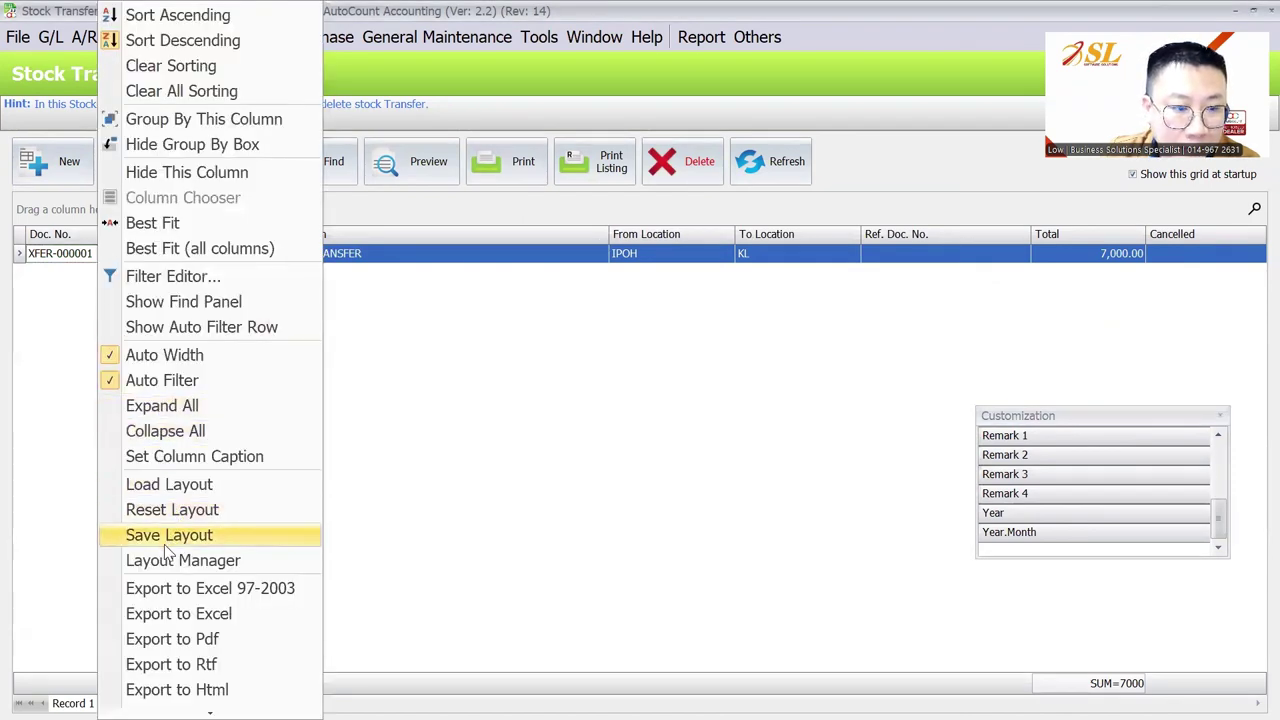
click(171, 534)
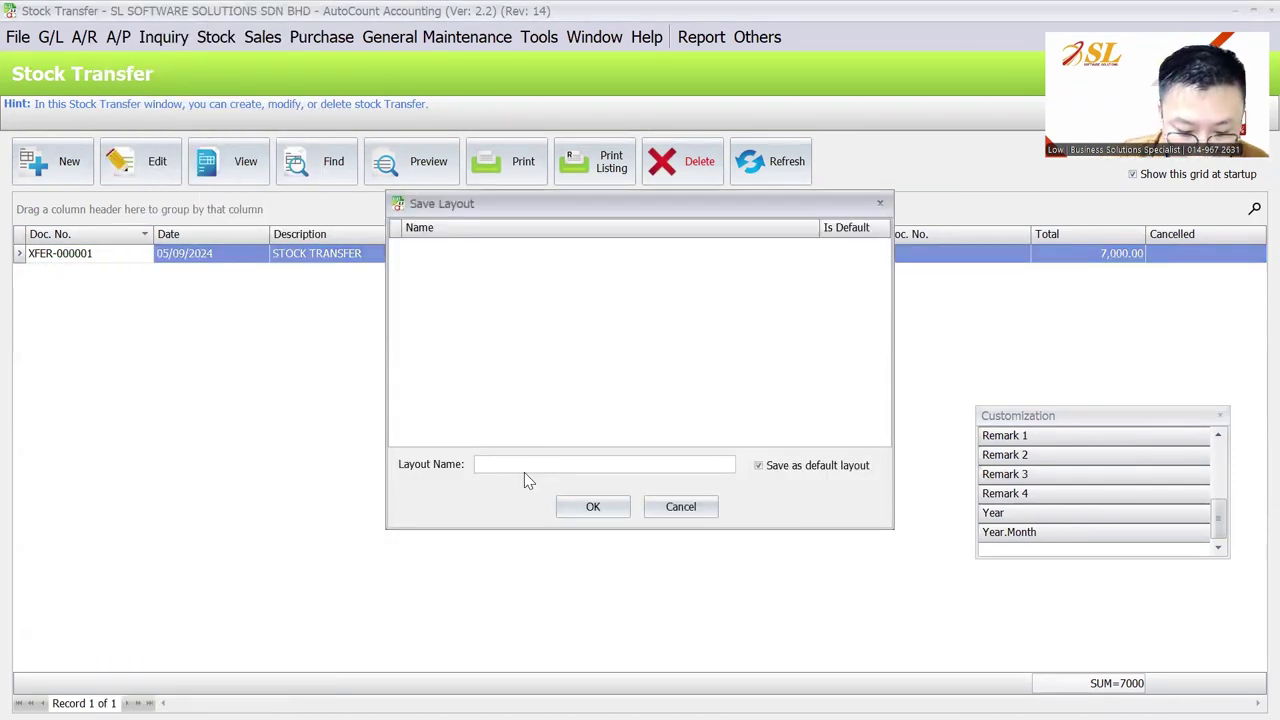
text(STOCK TRANSFER)
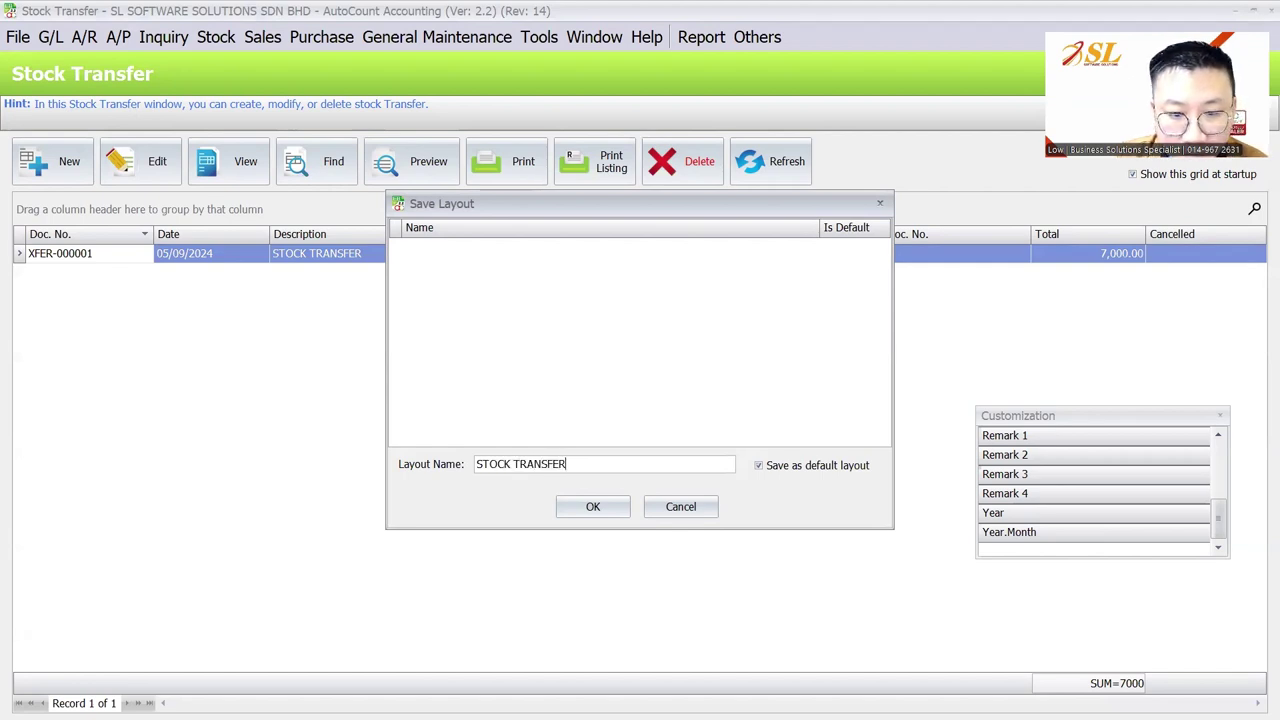
key(Tab)
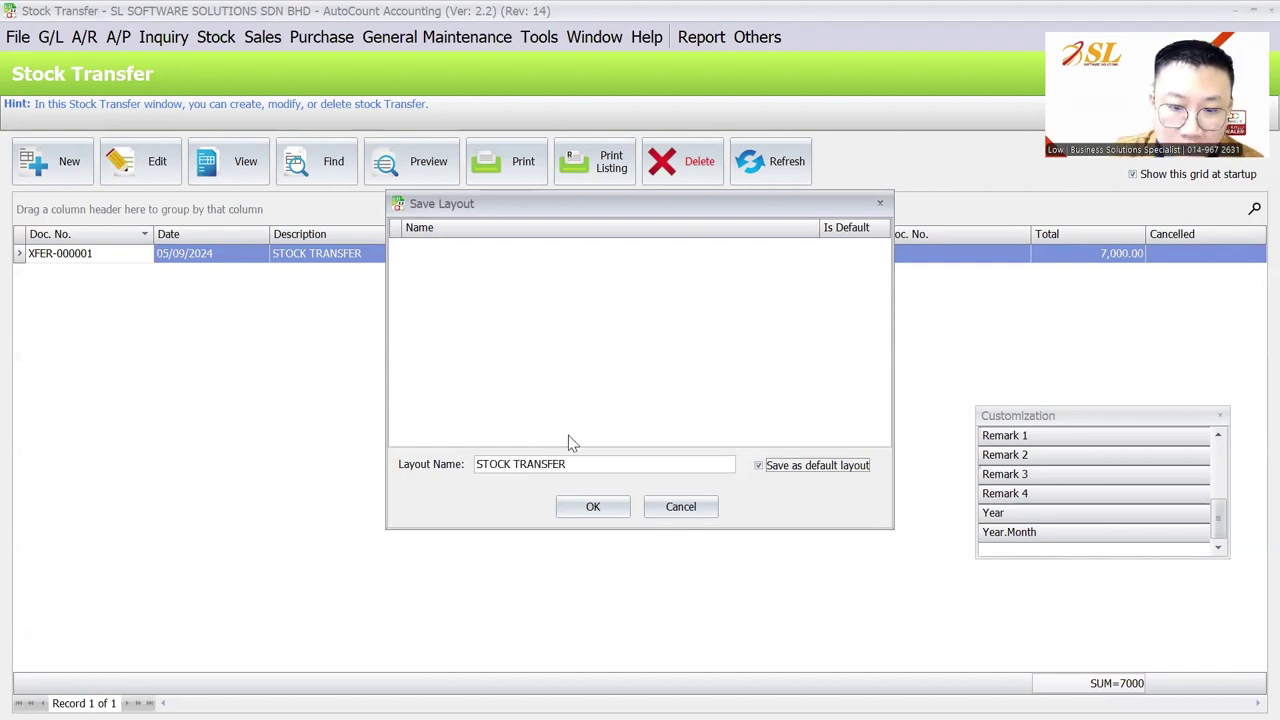
key(Return)
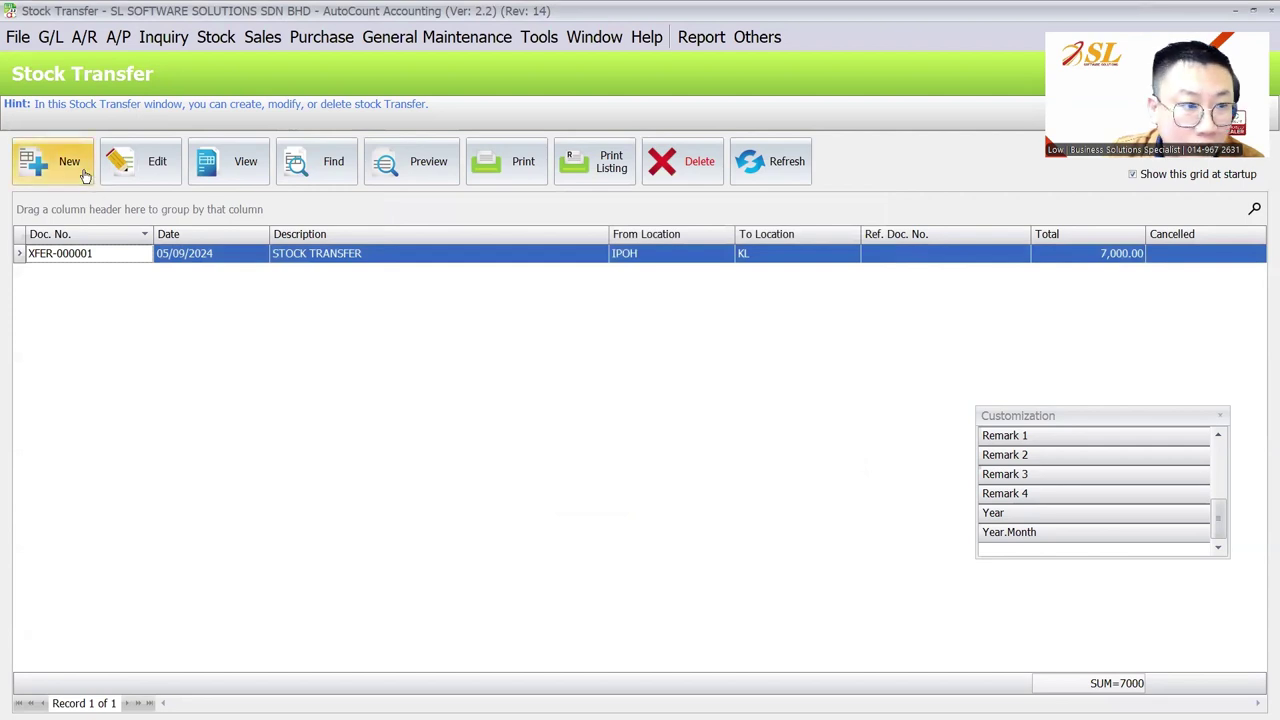
click(85, 176)
Set up a transfer from IPOH to PENANG dated 06/09/2024 with ITEM A to ITEM C
click(790, 200)
click(792, 285)
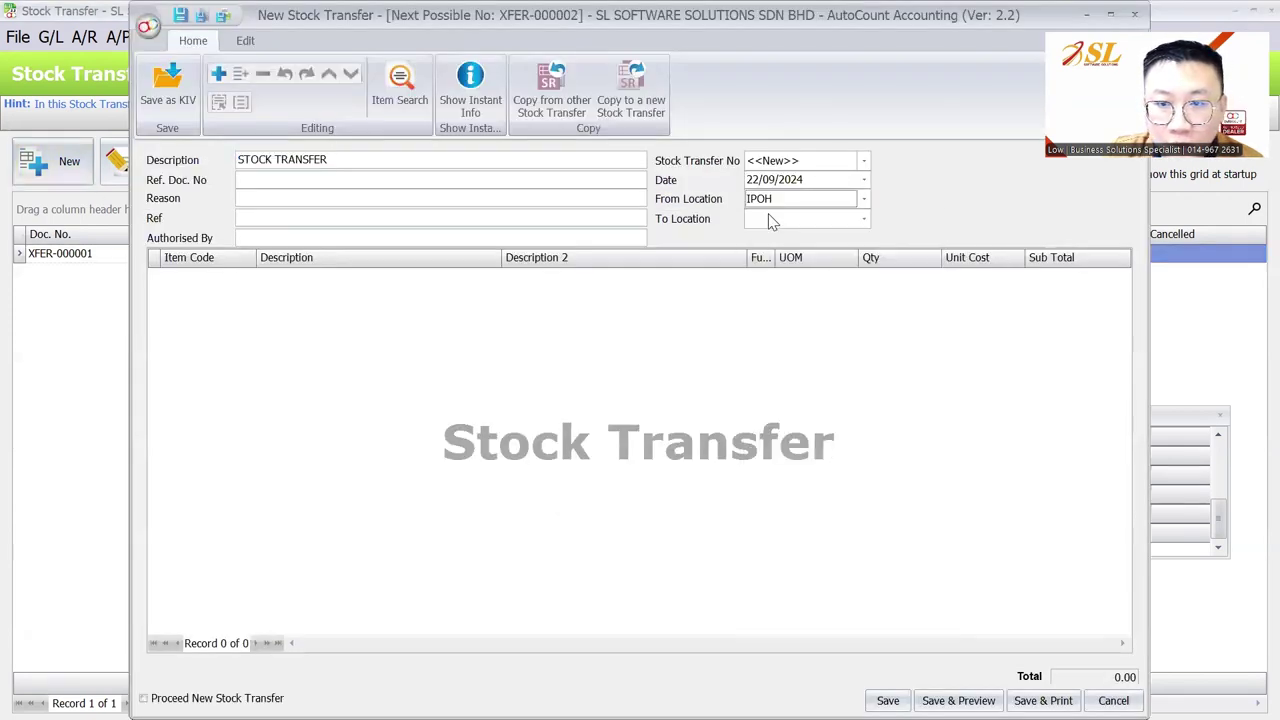
click(770, 220)
click(777, 338)
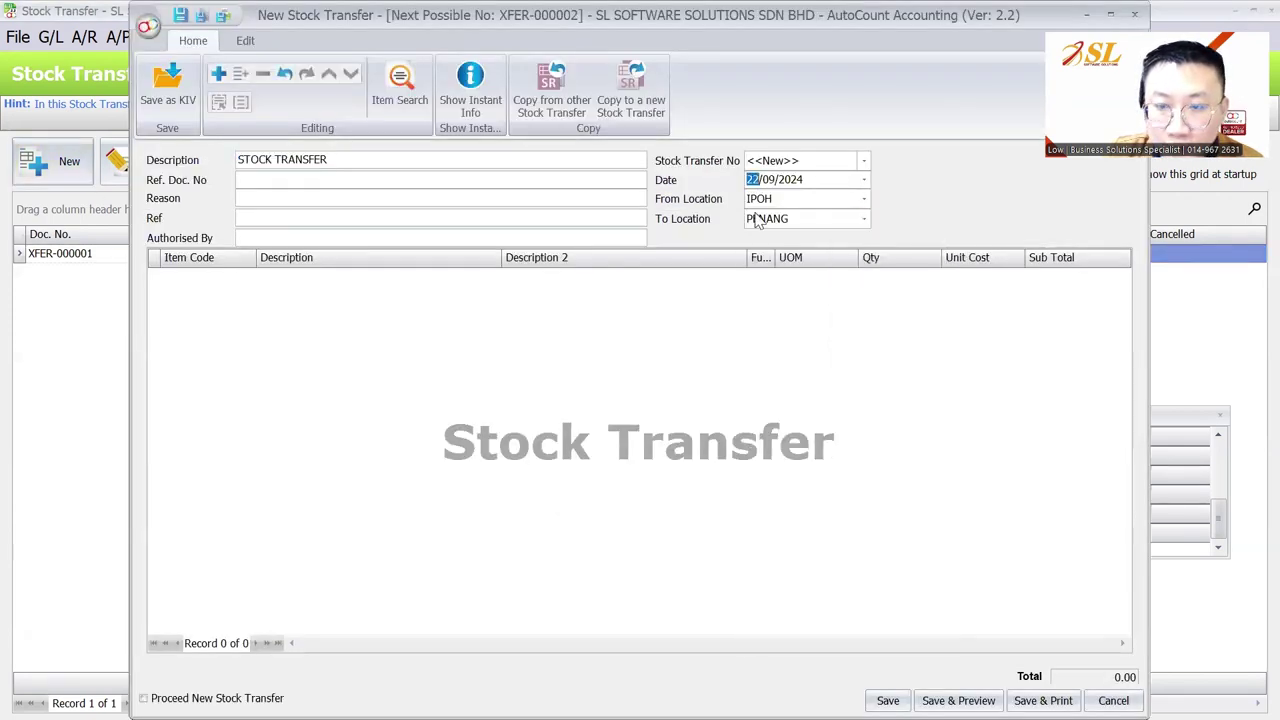
text(6)
right_click(322, 320)
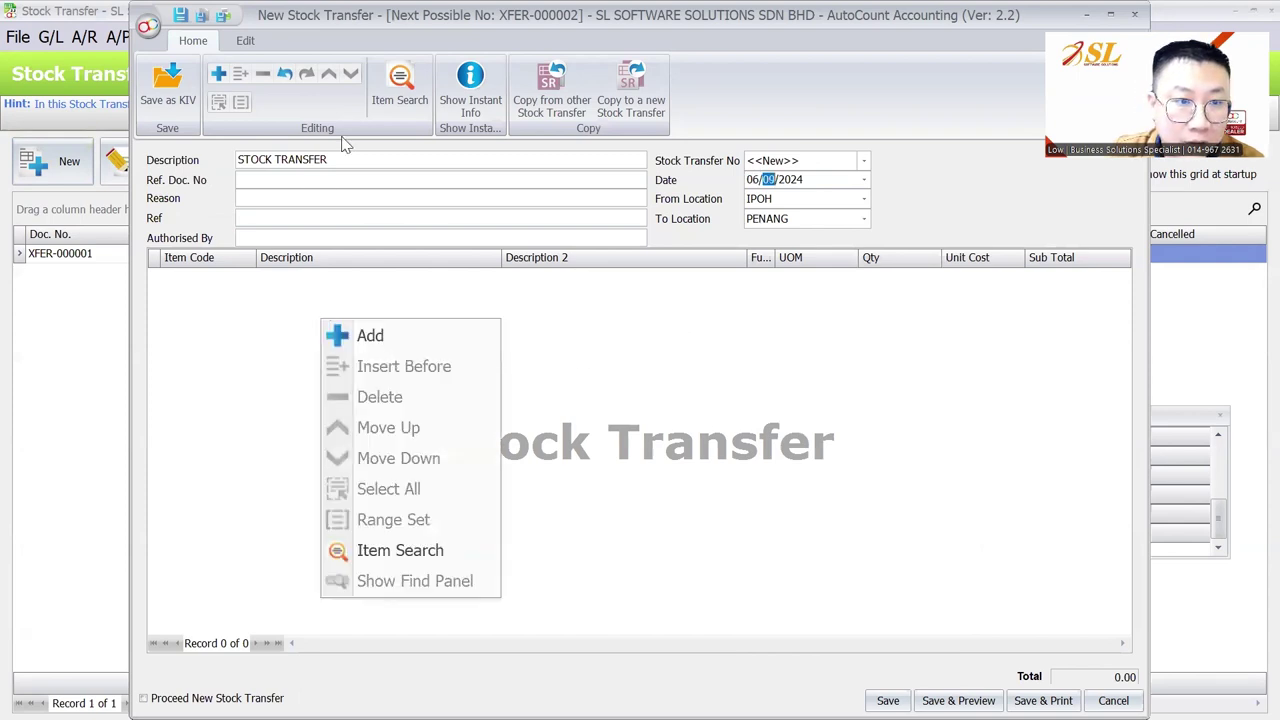
click(401, 86)
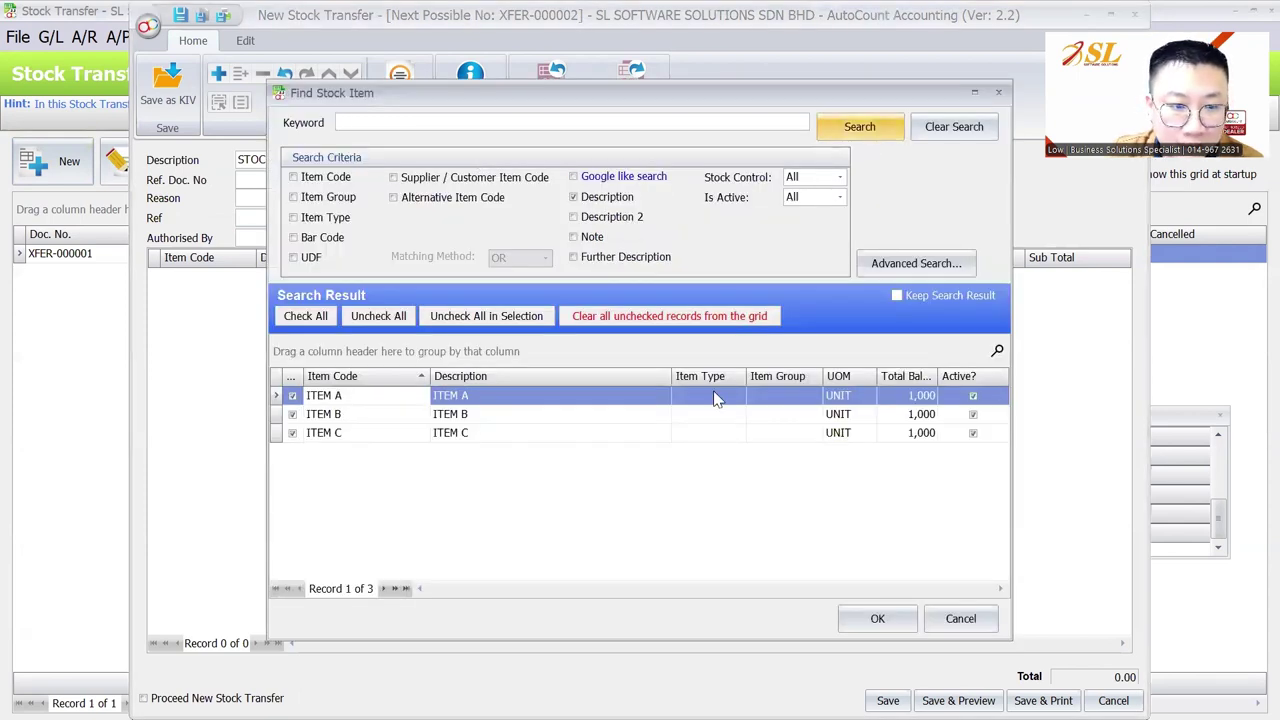
click(877, 618)
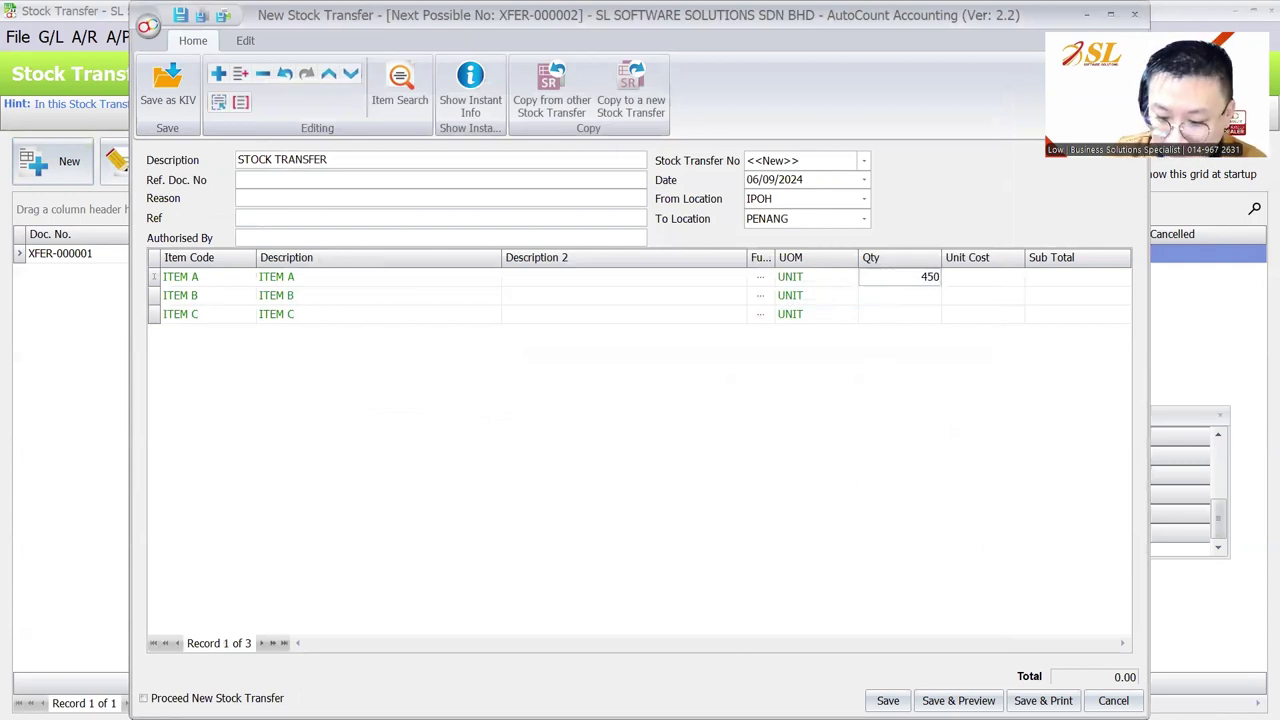
Enter quantity 450 for each item and save the IPOH-to-PENANG transfer
key(Down)
text(4)
key(Down)
text(4)
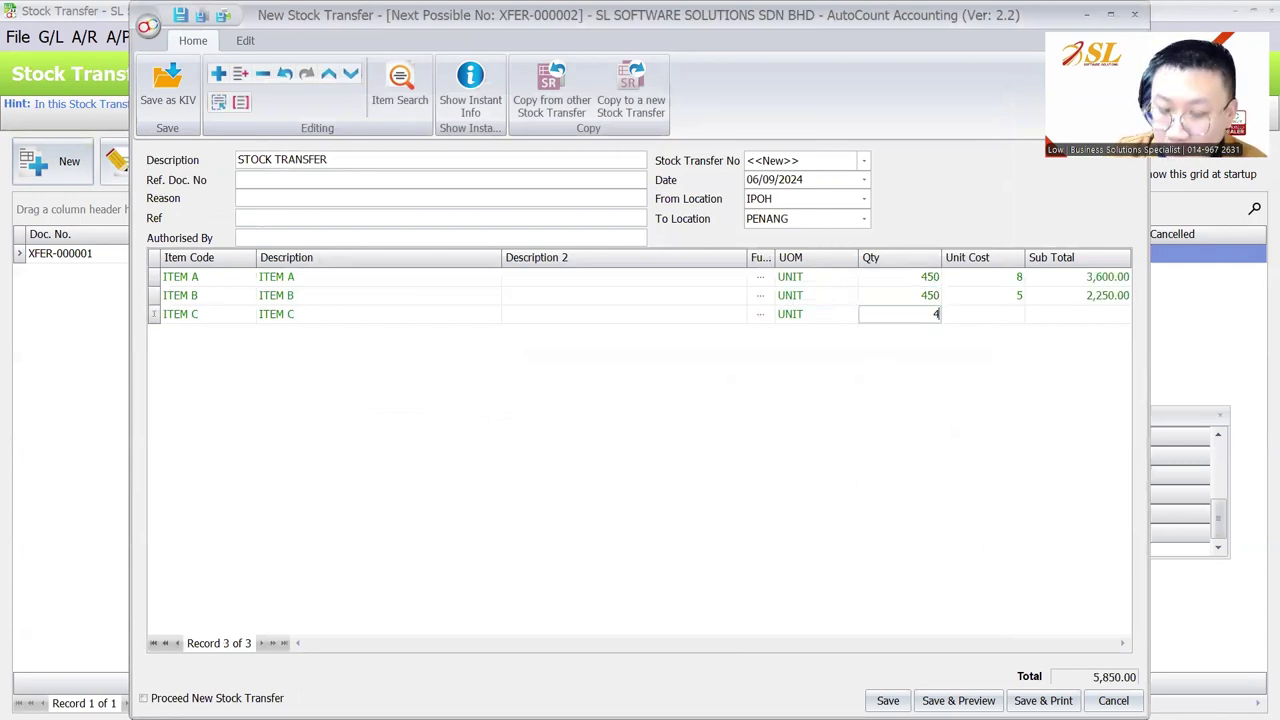
text(50)
key(Tab)
click(887, 700)
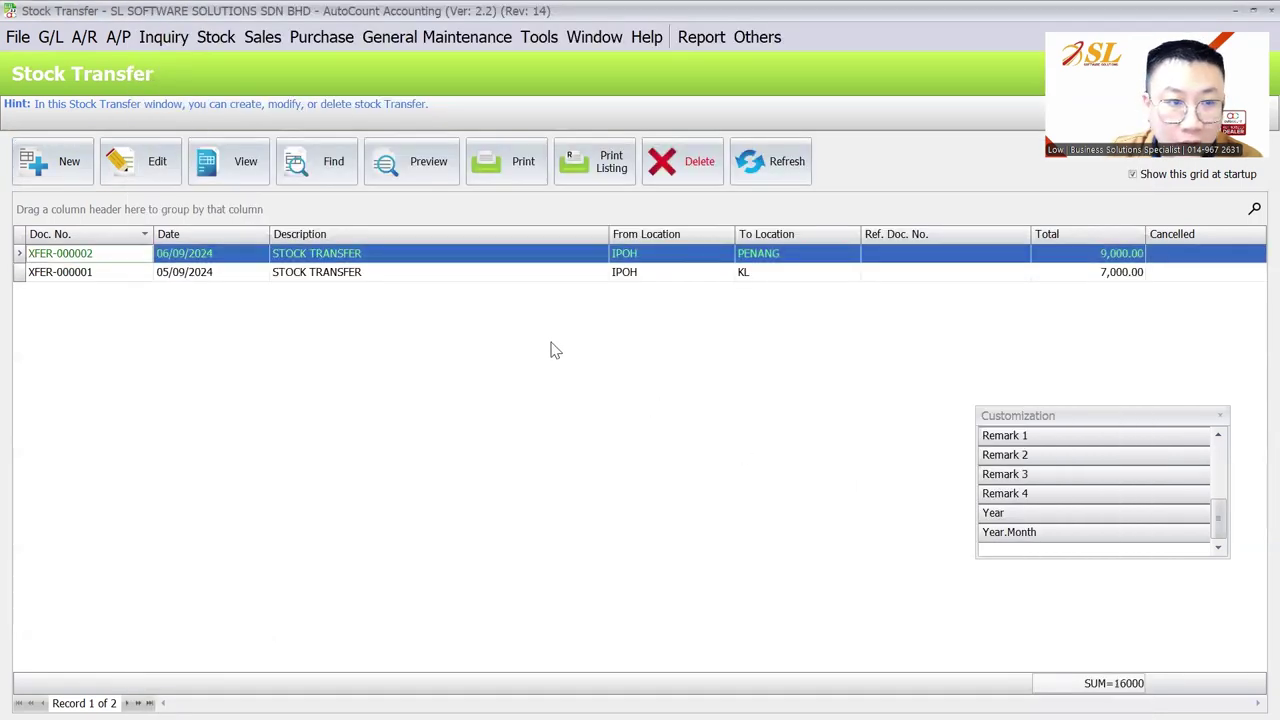
click(225, 38)
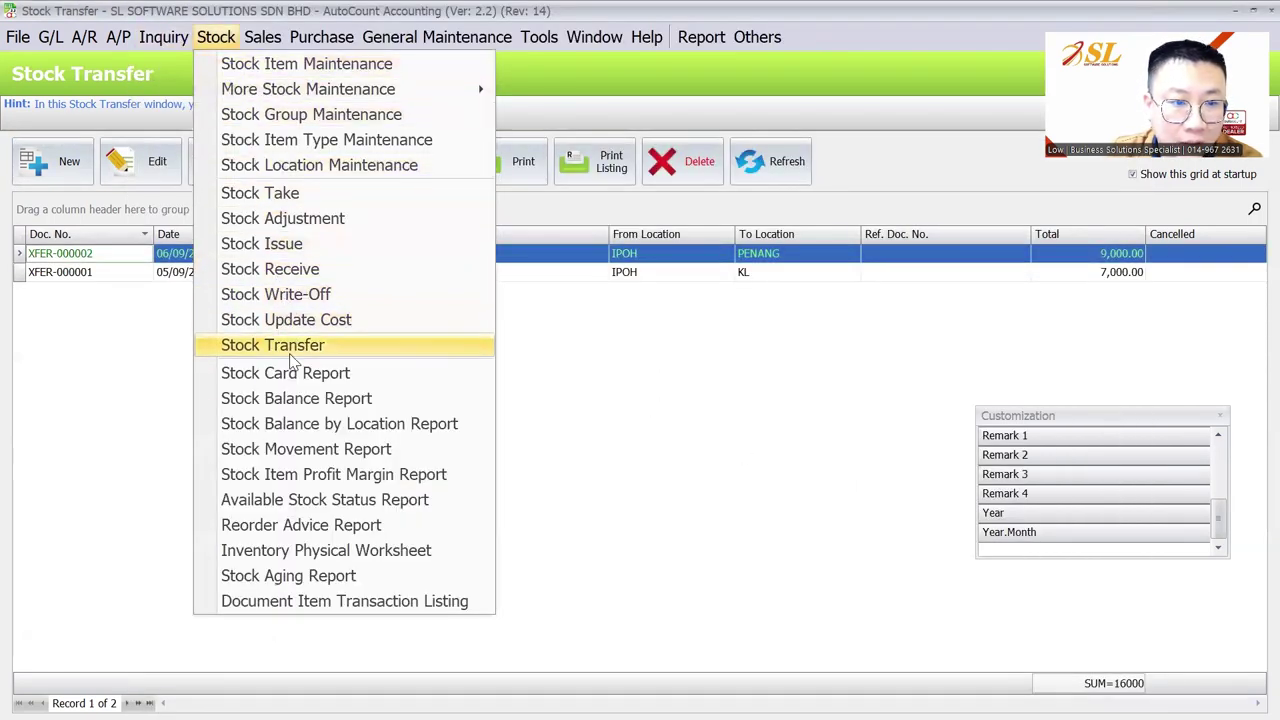
click(296, 398)
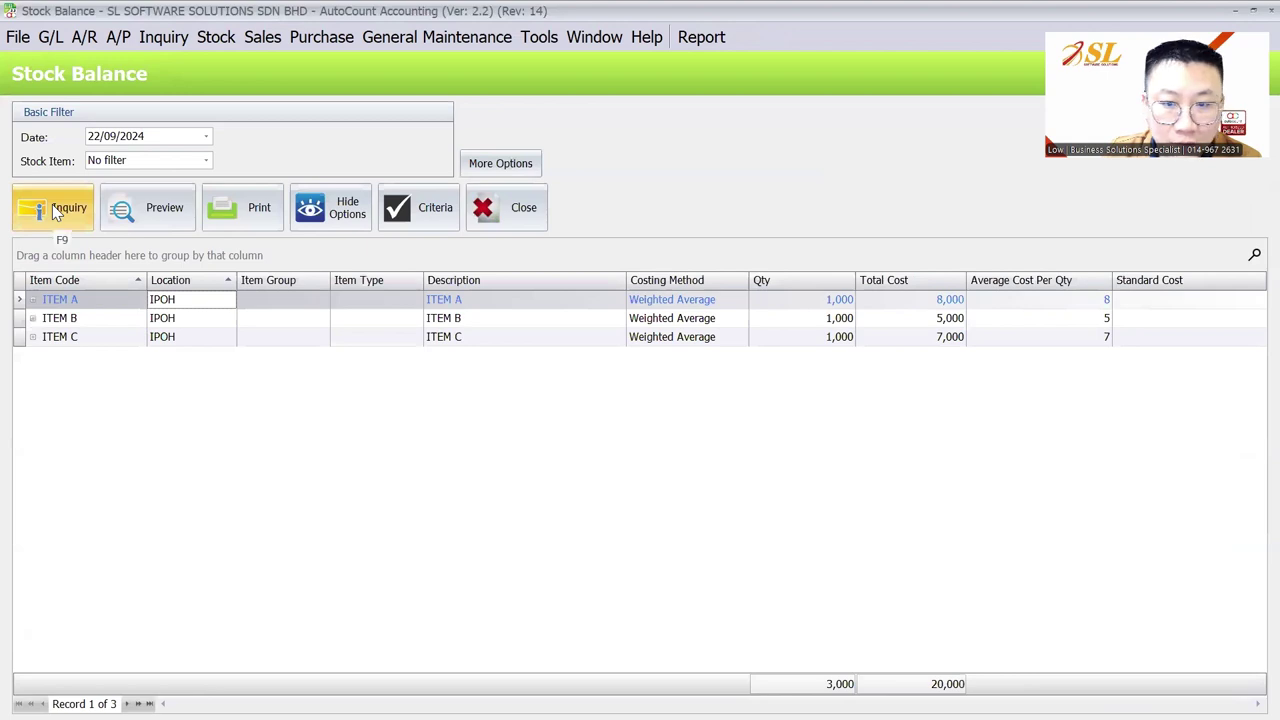
Filter the stock balance inquiry to IPOH only, showing 200 units per item
click(52, 206)
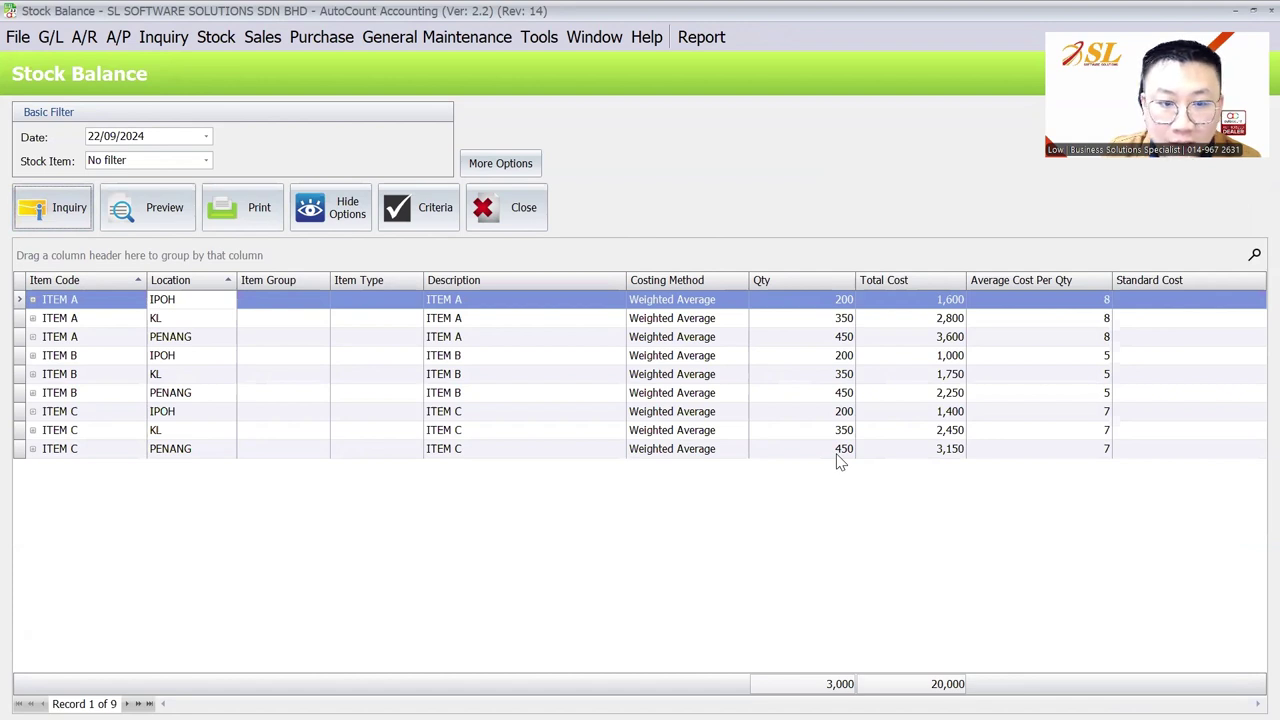
click(502, 163)
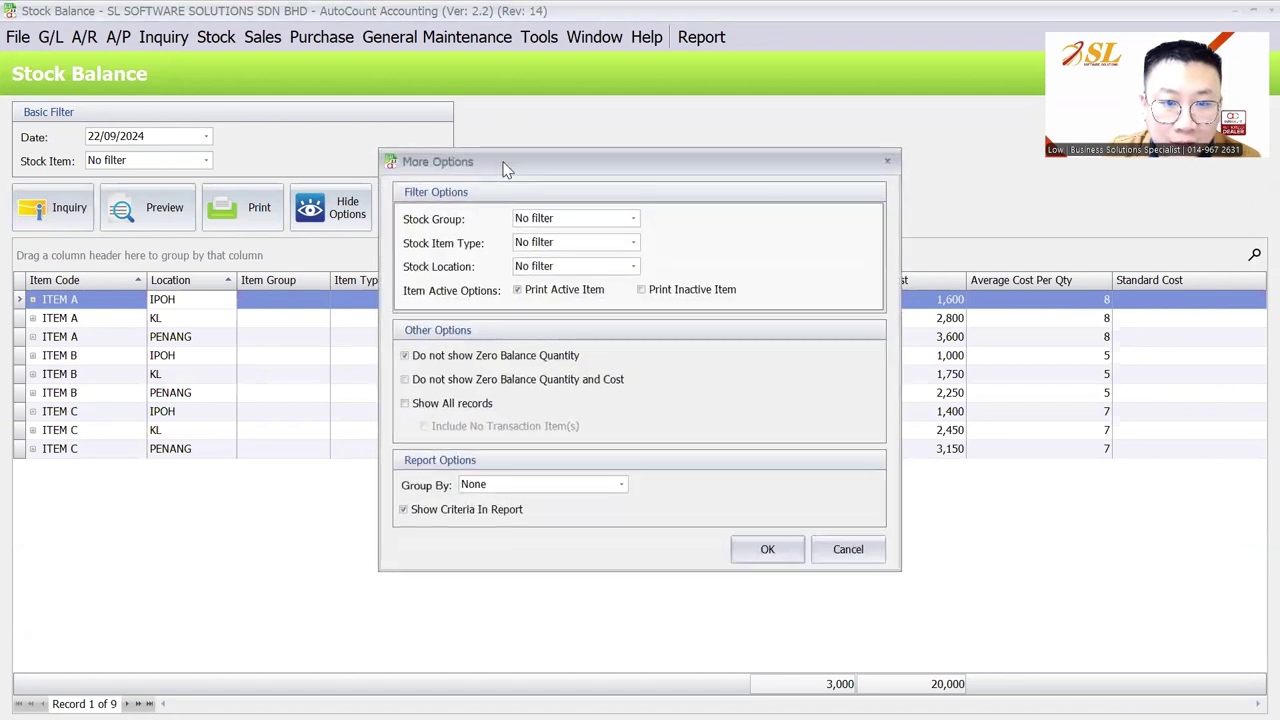
click(536, 268)
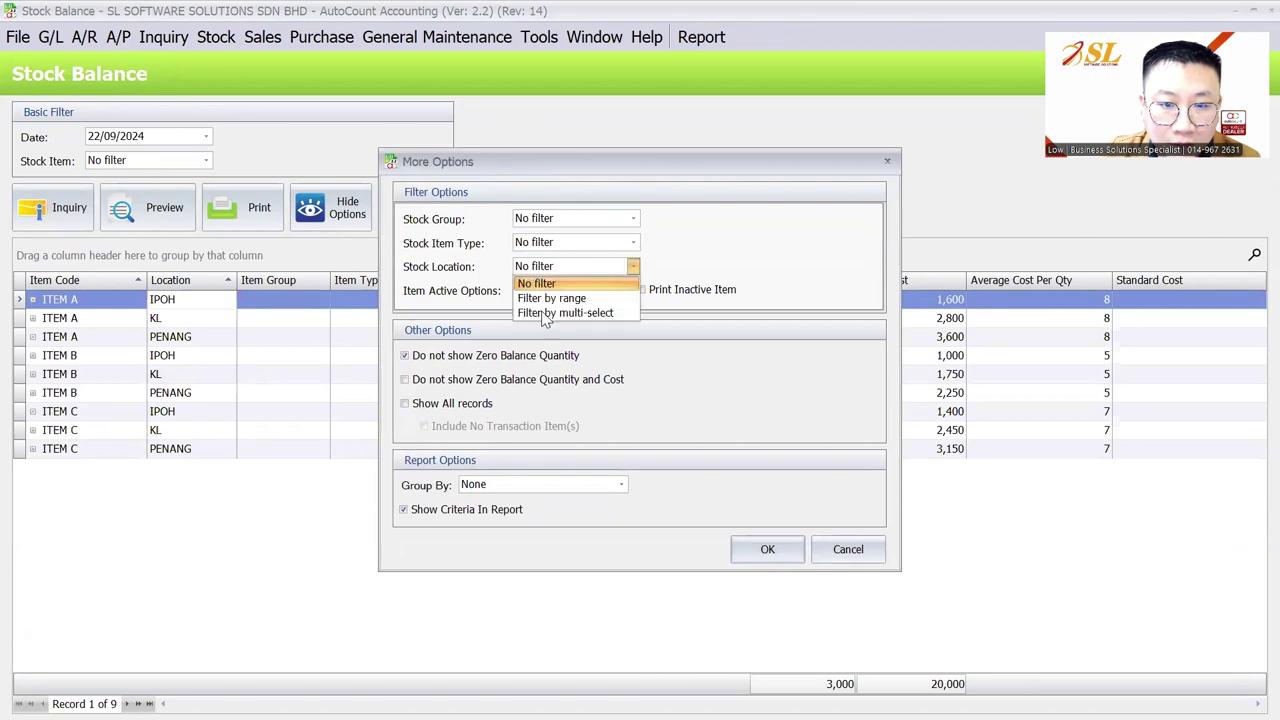
click(550, 313)
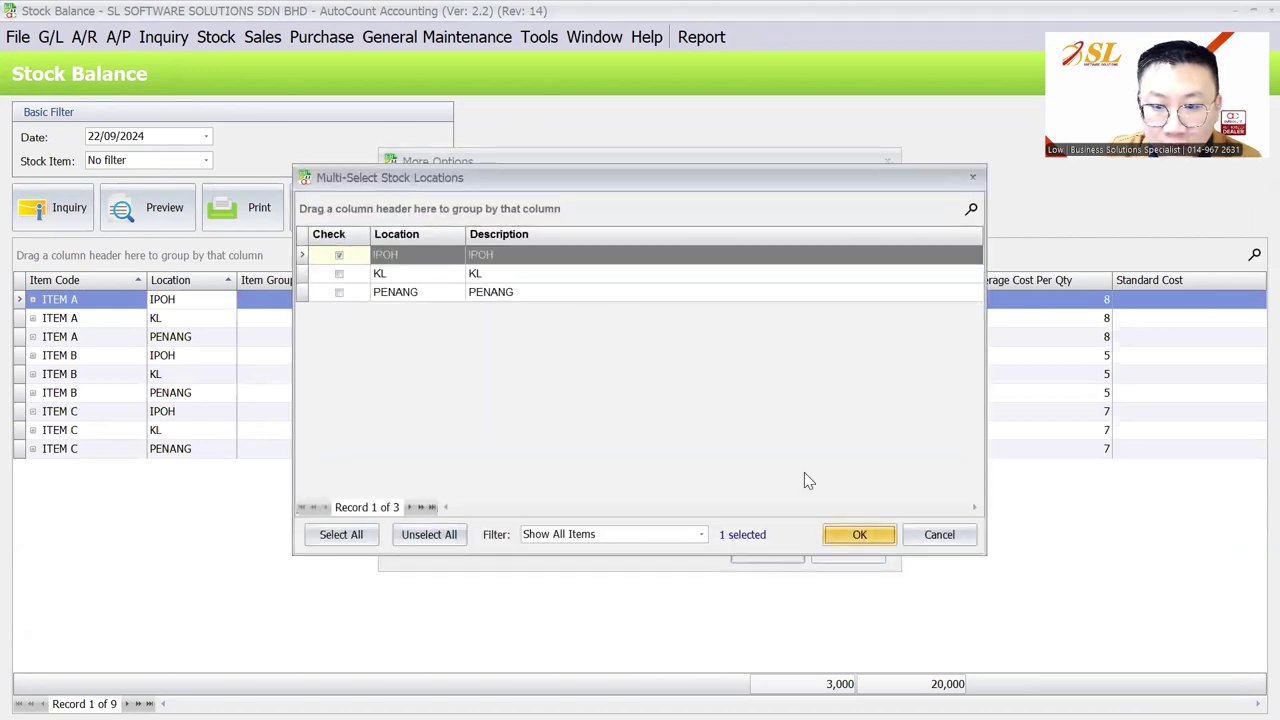
click(859, 534)
click(762, 540)
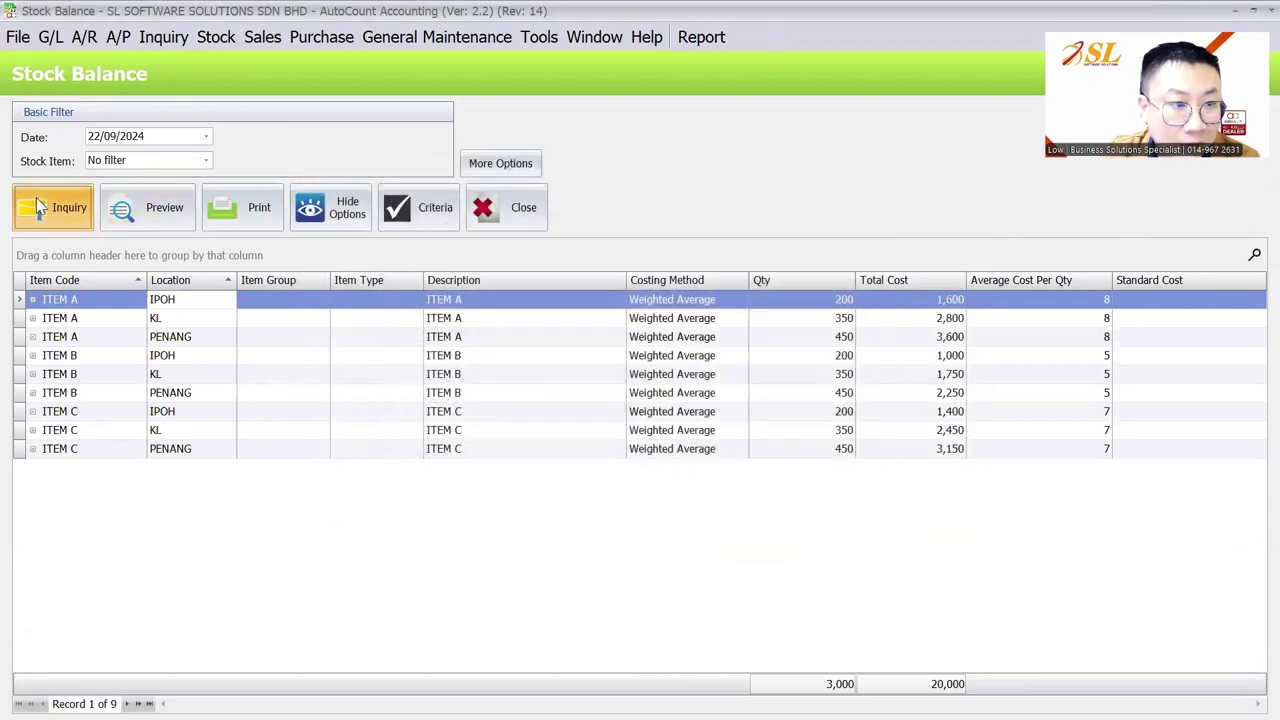
click(55, 207)
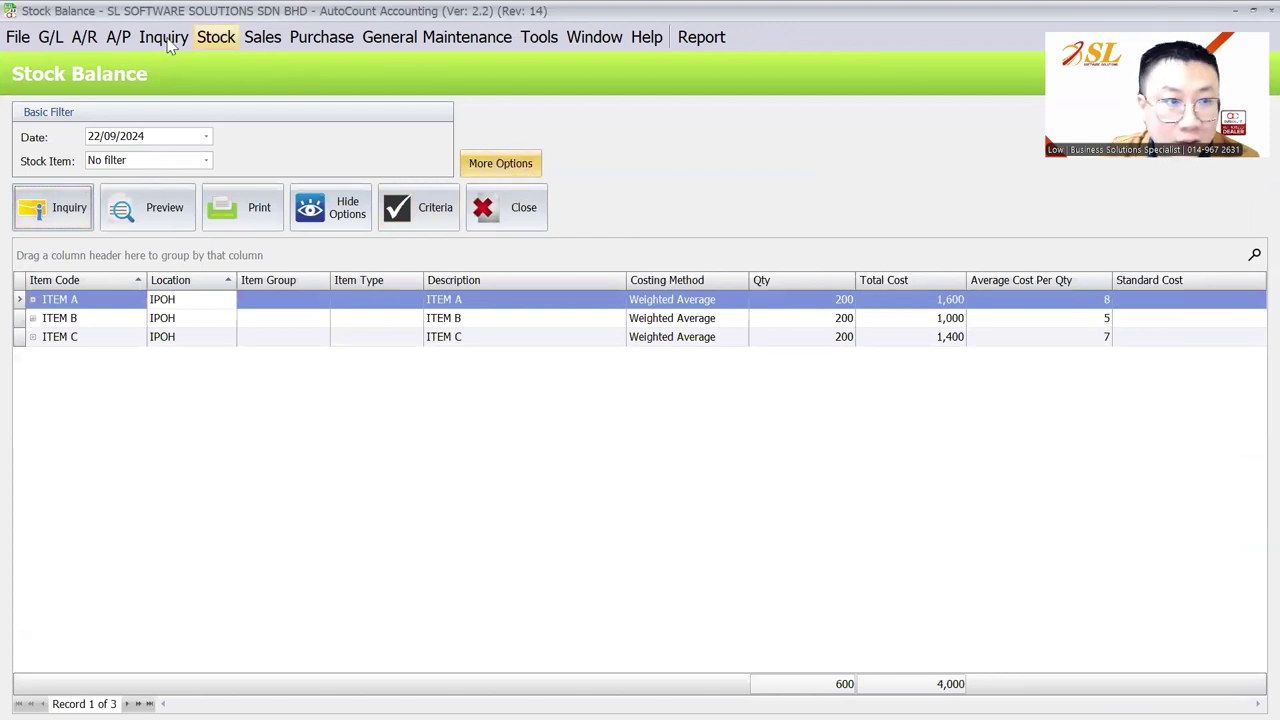
Go to the Sales menu and open the Invoice list
click(216, 37)
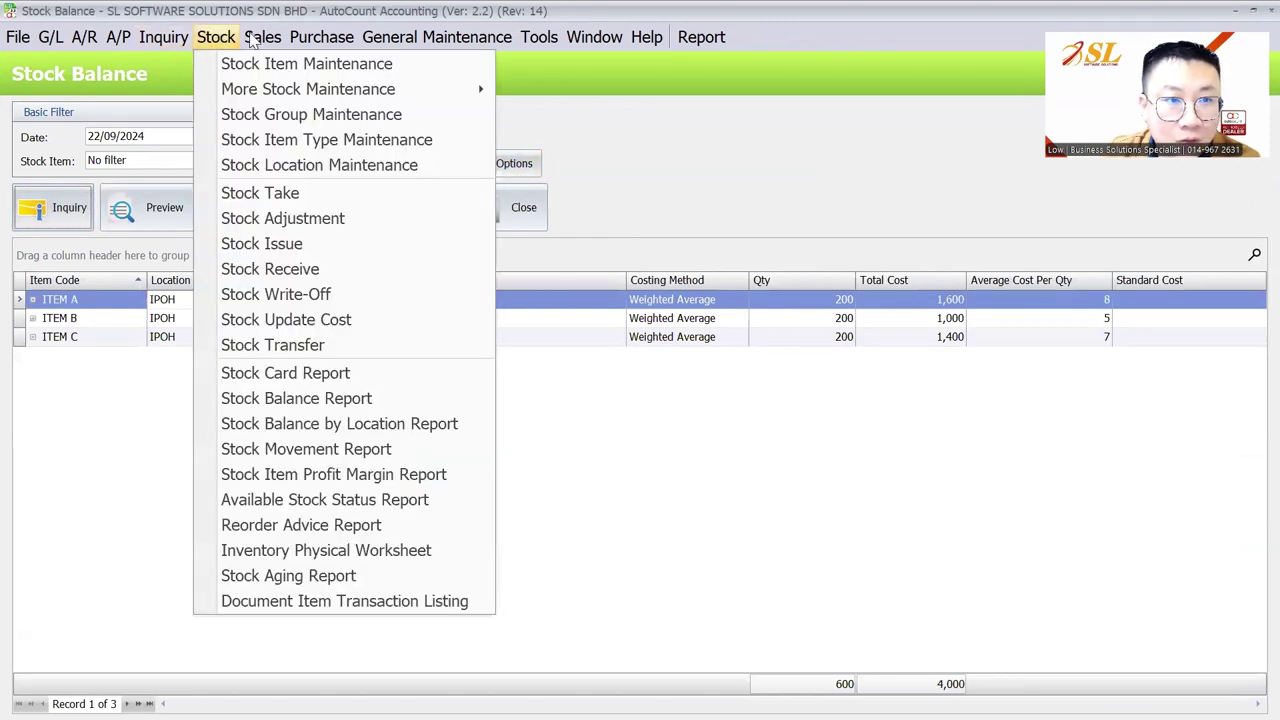
mouse_move(251, 37)
click(278, 140)
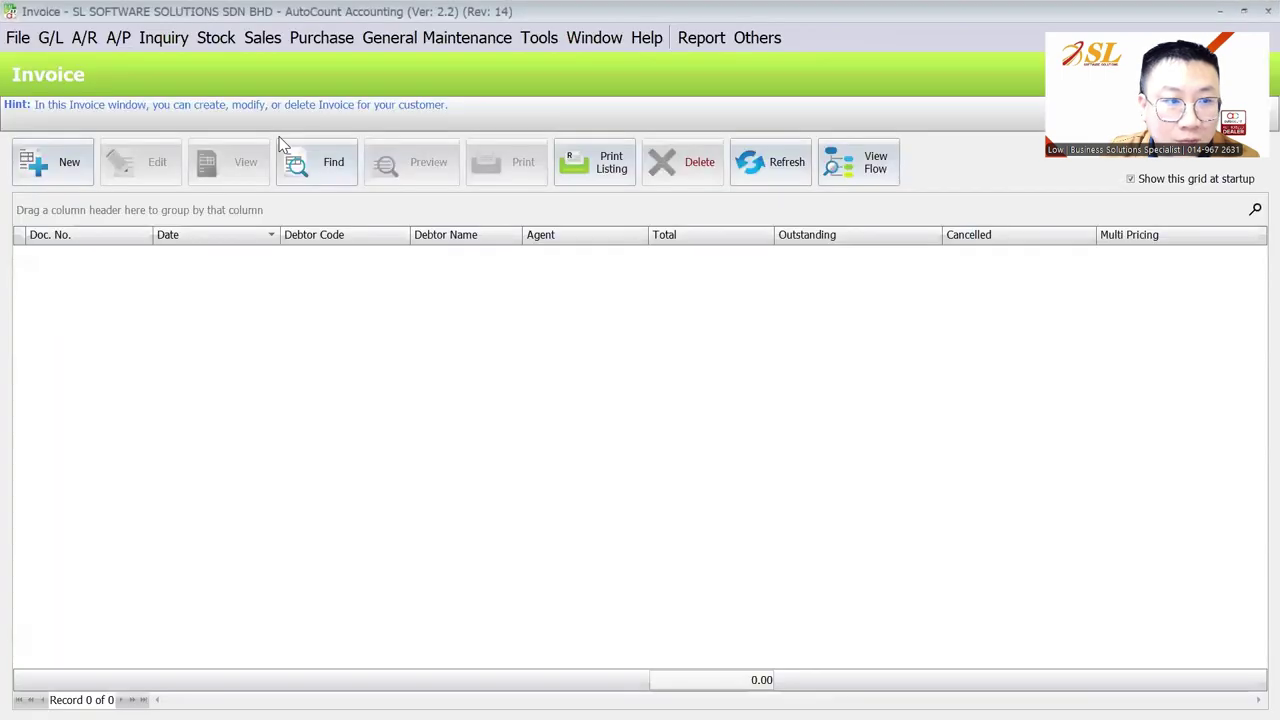
On a new invoice, create and save a new debtor with company name A CUSTOMER
click(55, 163)
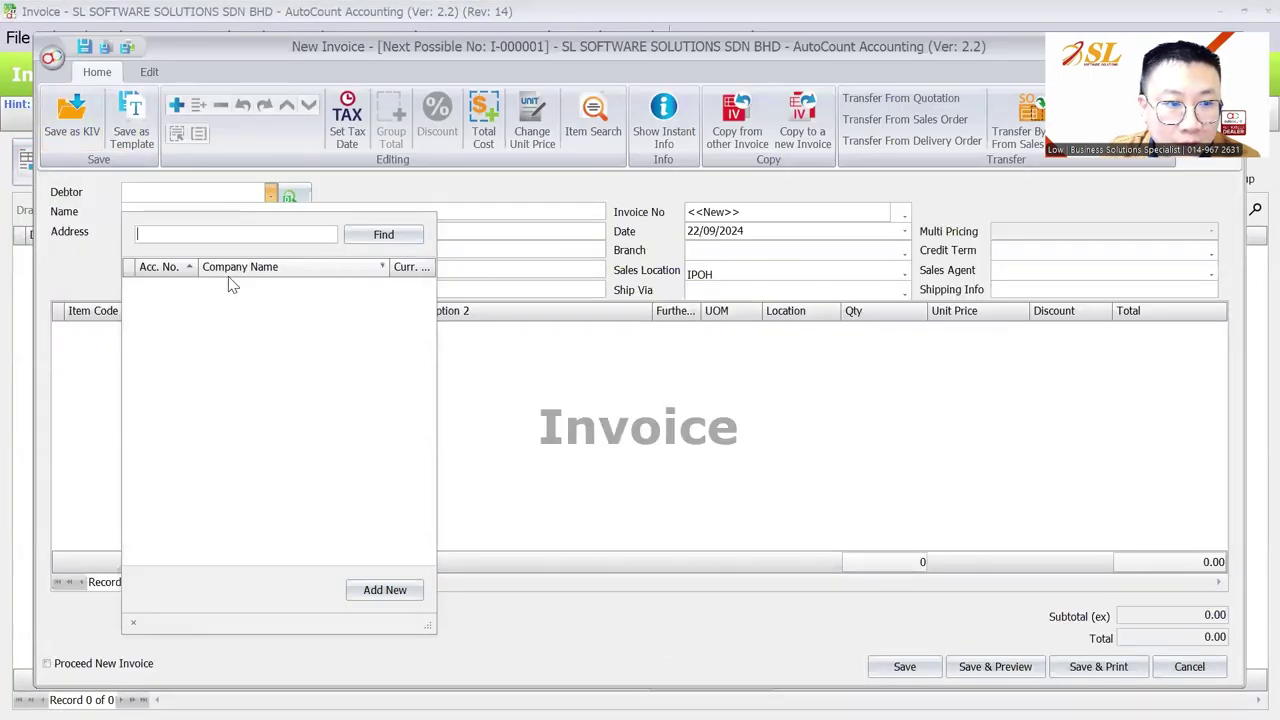
click(372, 591)
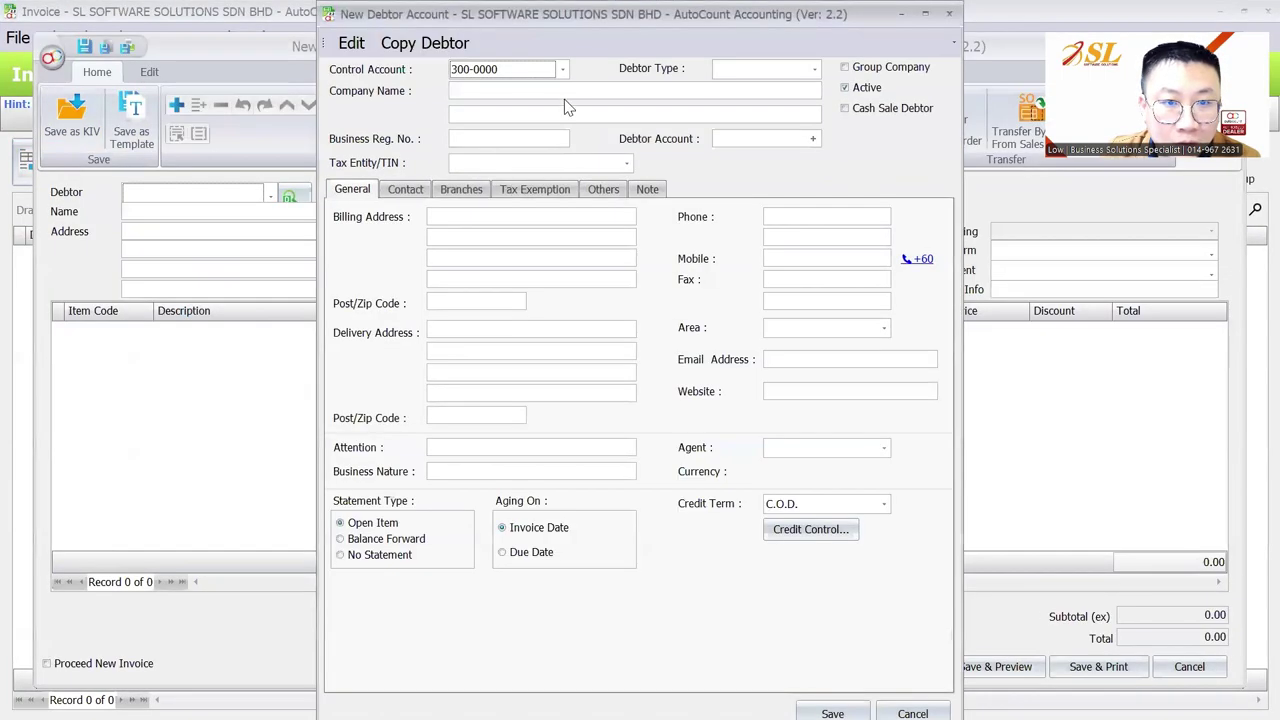
text(A CUST)
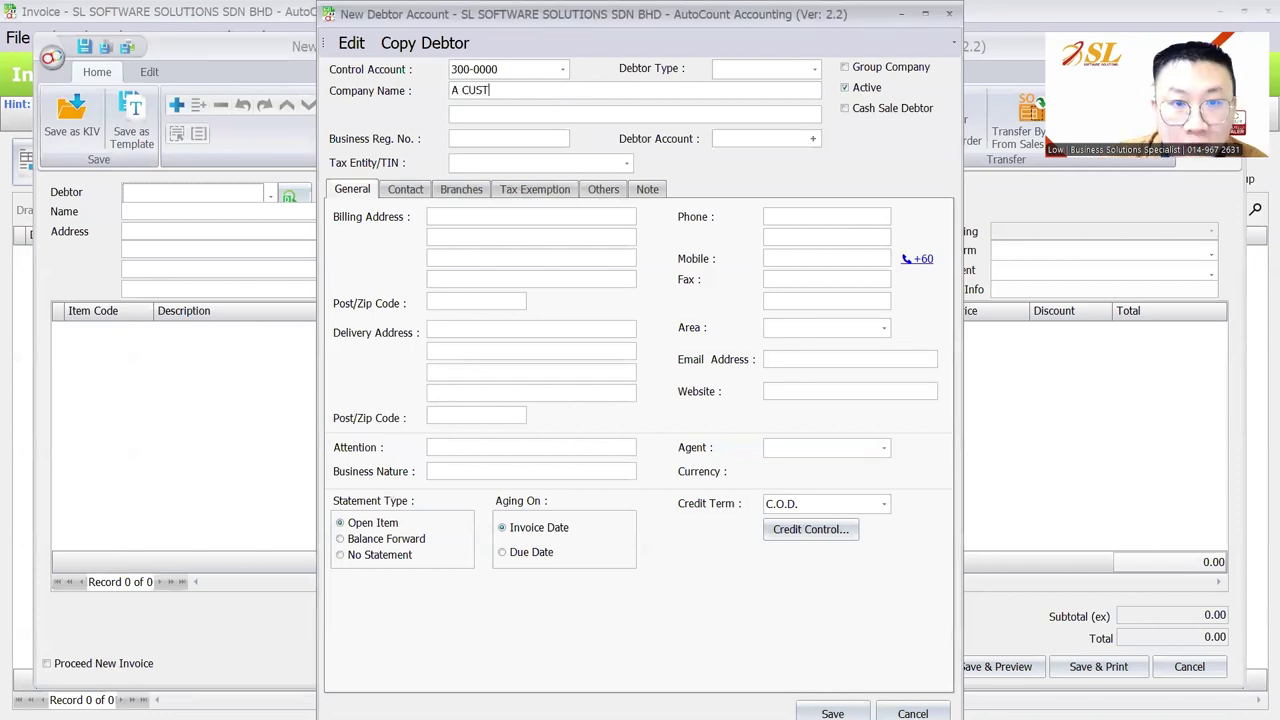
text(OMER)
key(Return)
click(832, 712)
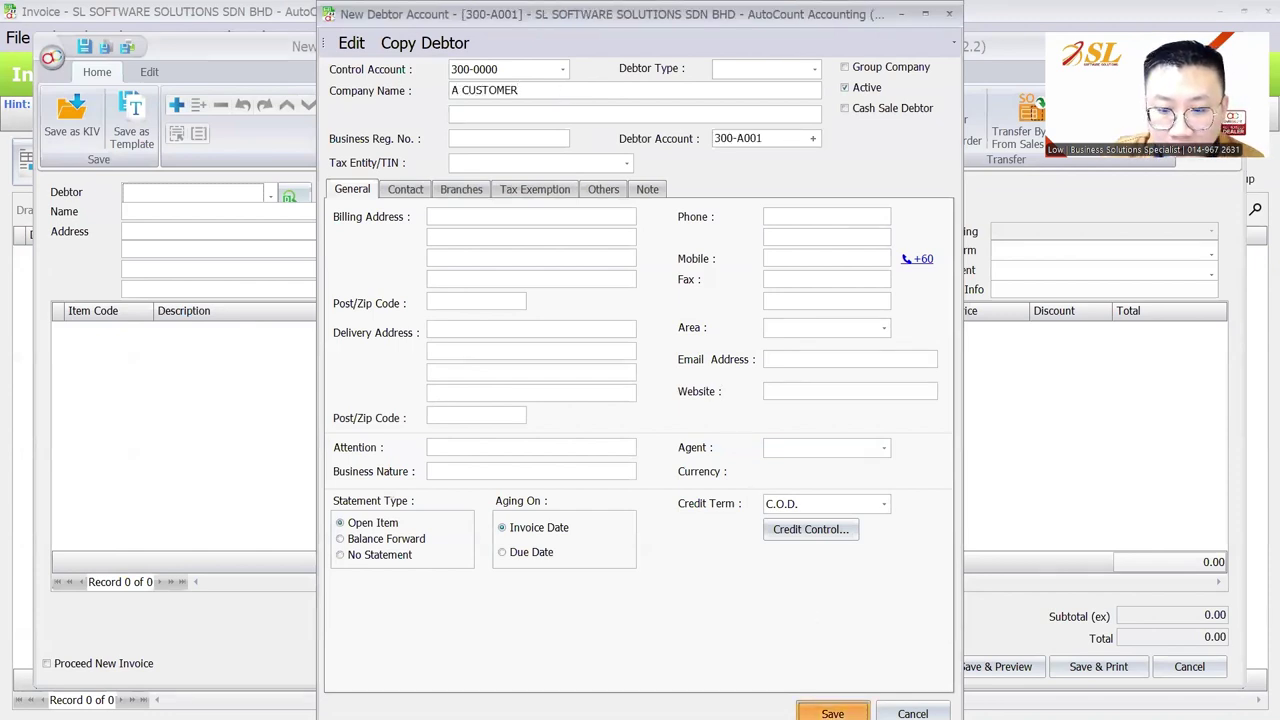
Add ITEM A and ITEM B to the invoice through Item Search
click(597, 109)
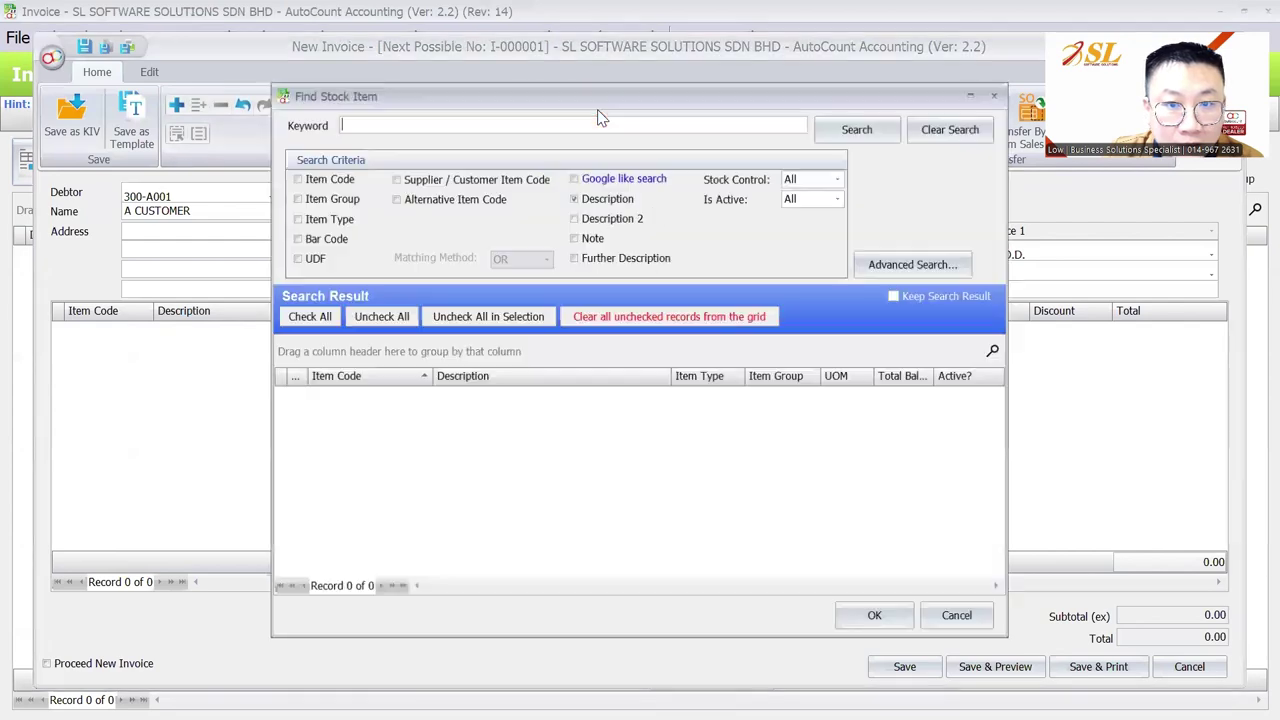
click(293, 396)
click(293, 414)
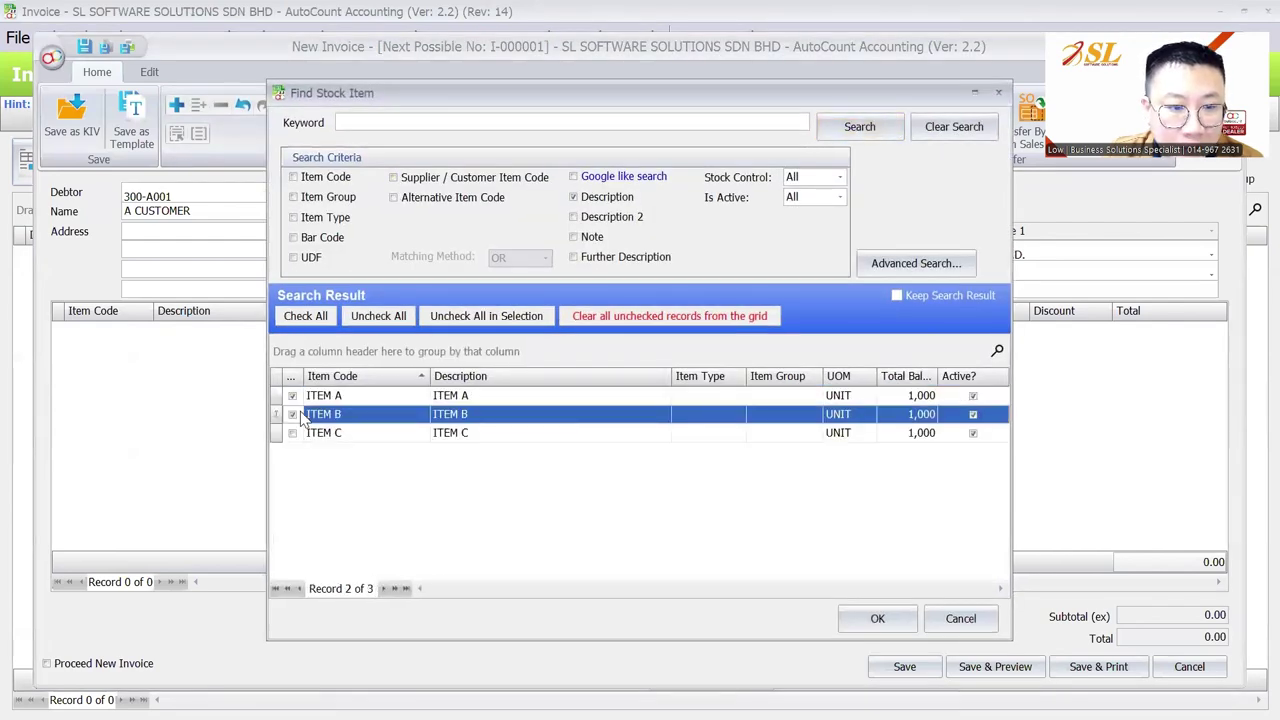
click(876, 617)
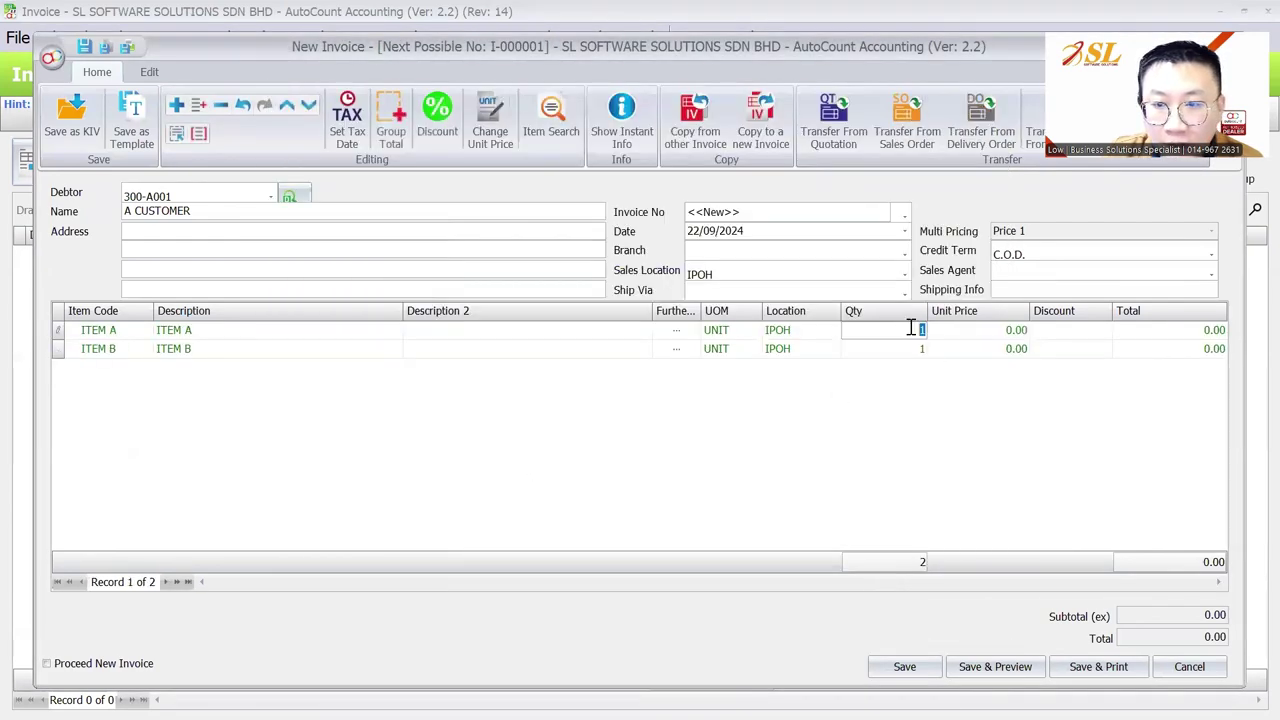
click(780, 331)
Set the invoice's sales location and both item lines to PENANG
click(750, 278)
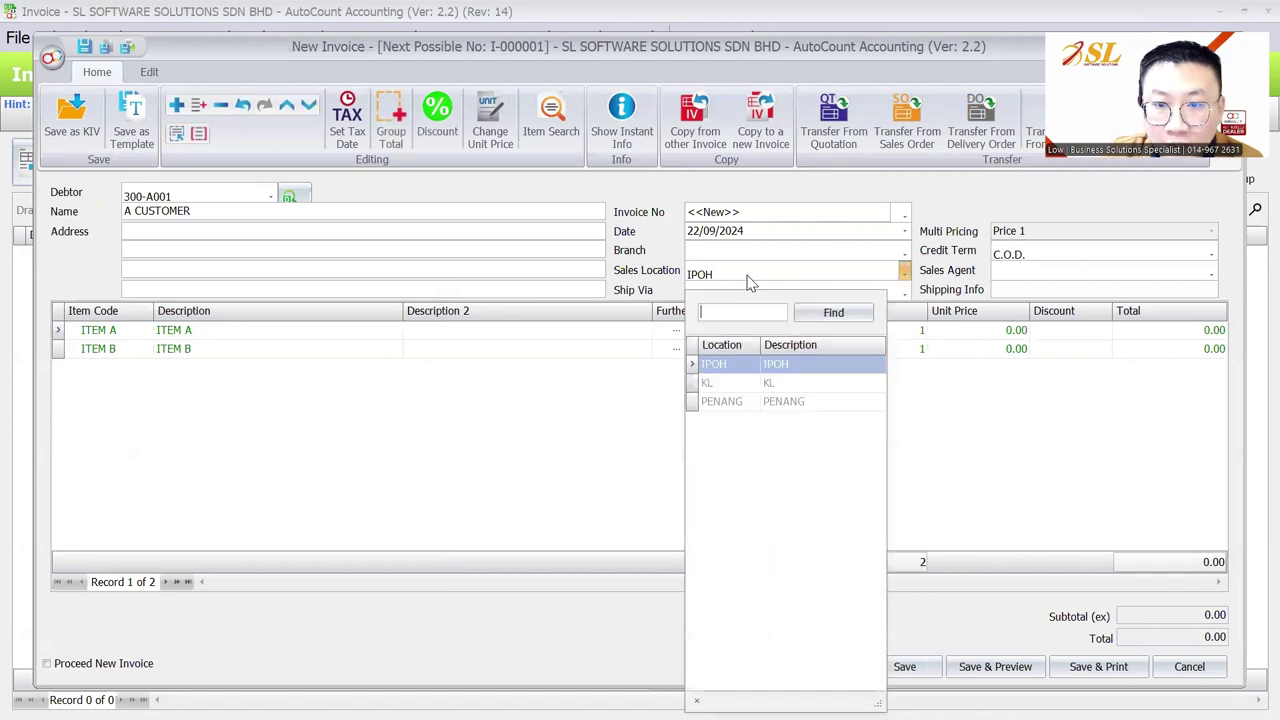
click(795, 330)
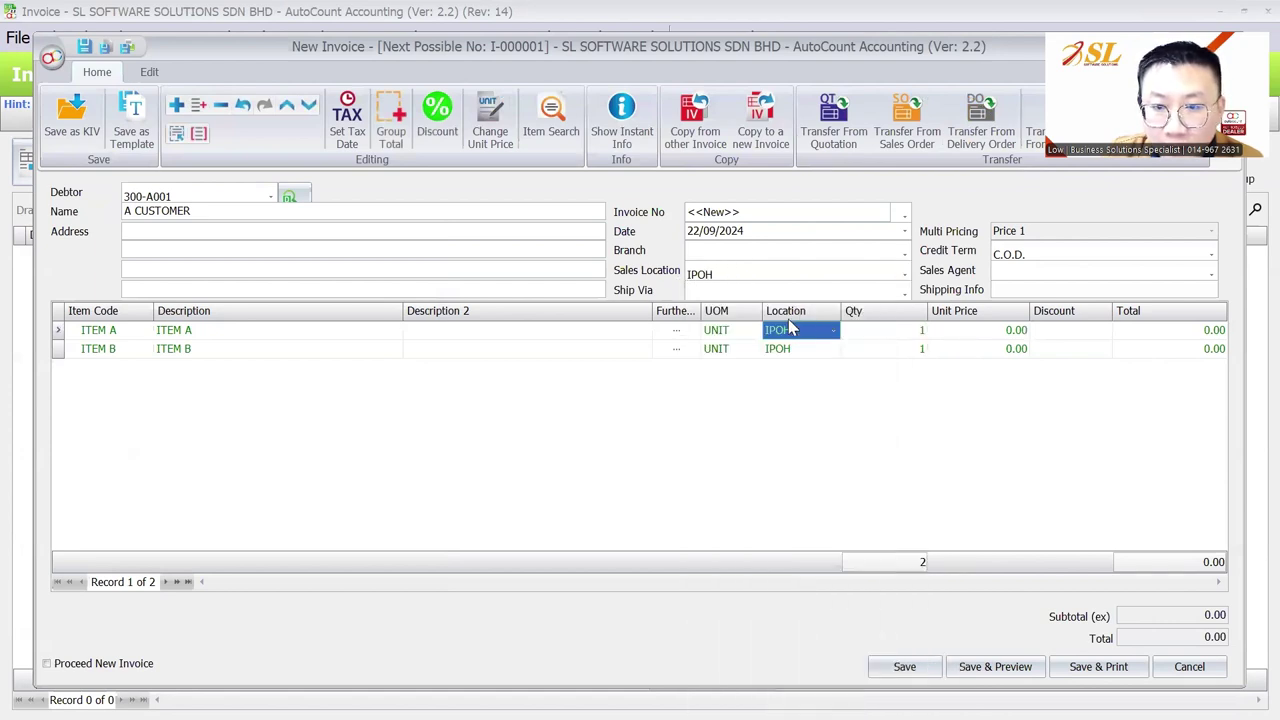
click(716, 278)
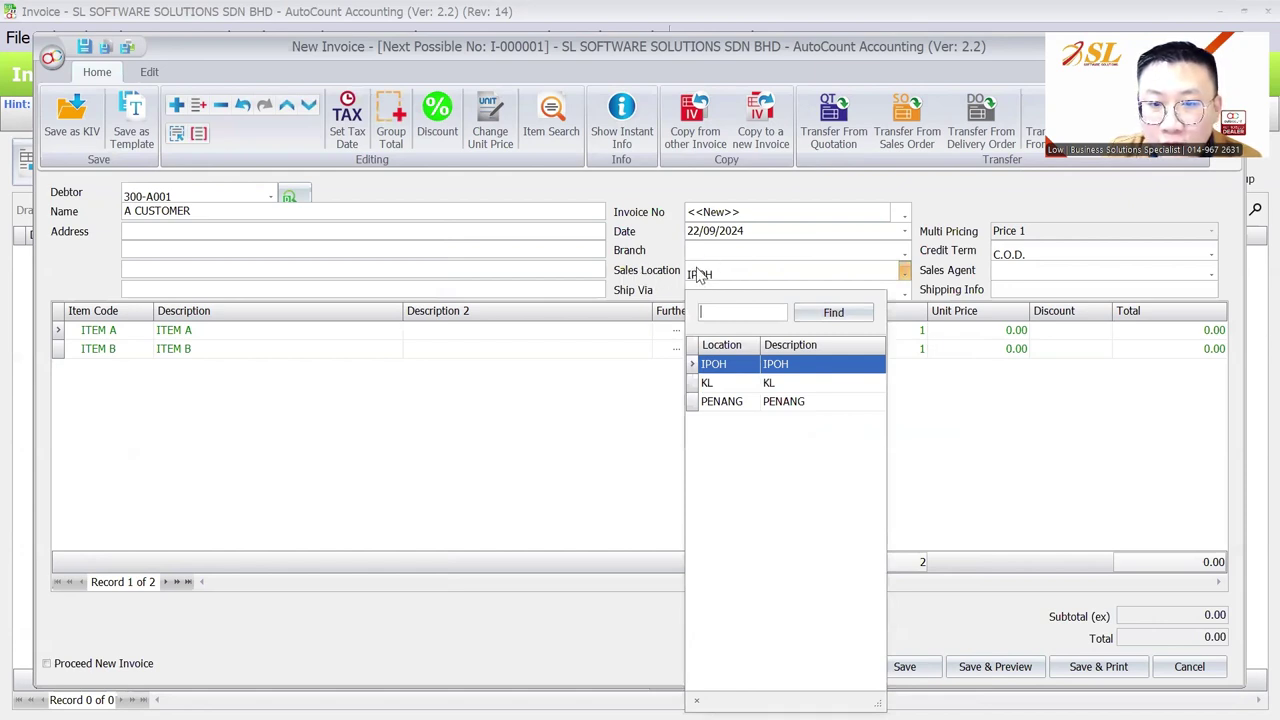
click(833, 331)
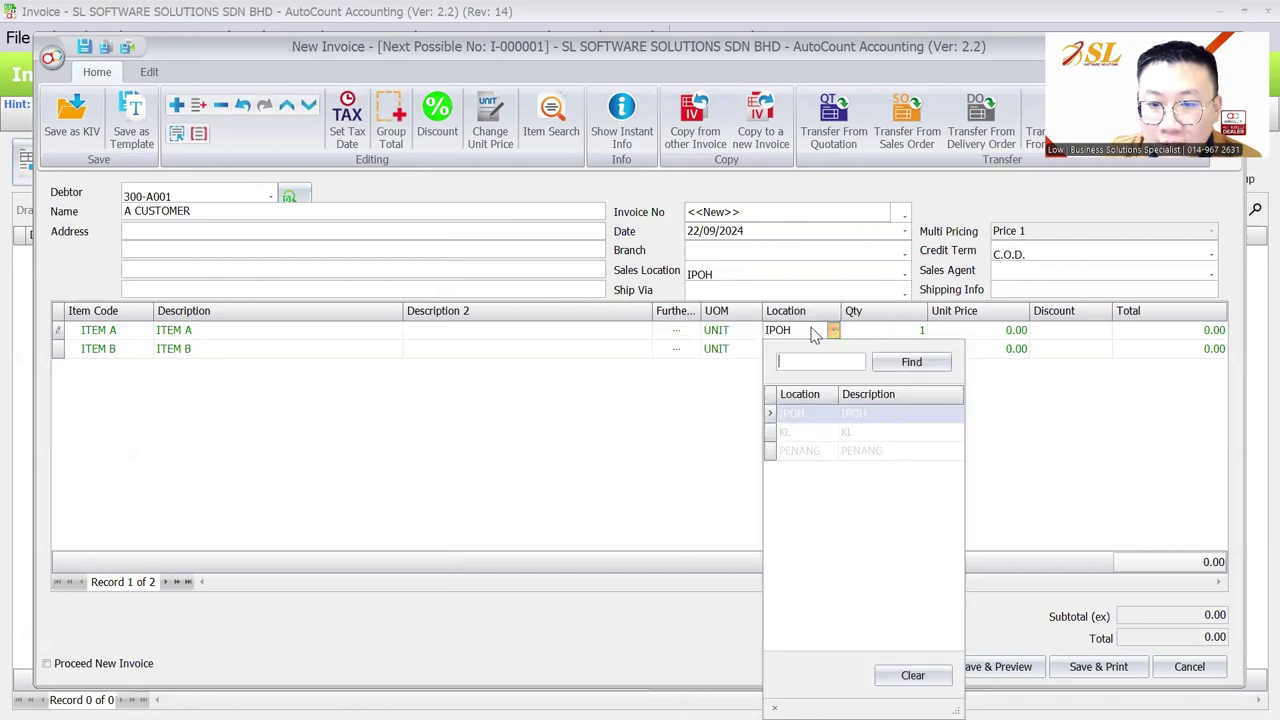
click(808, 451)
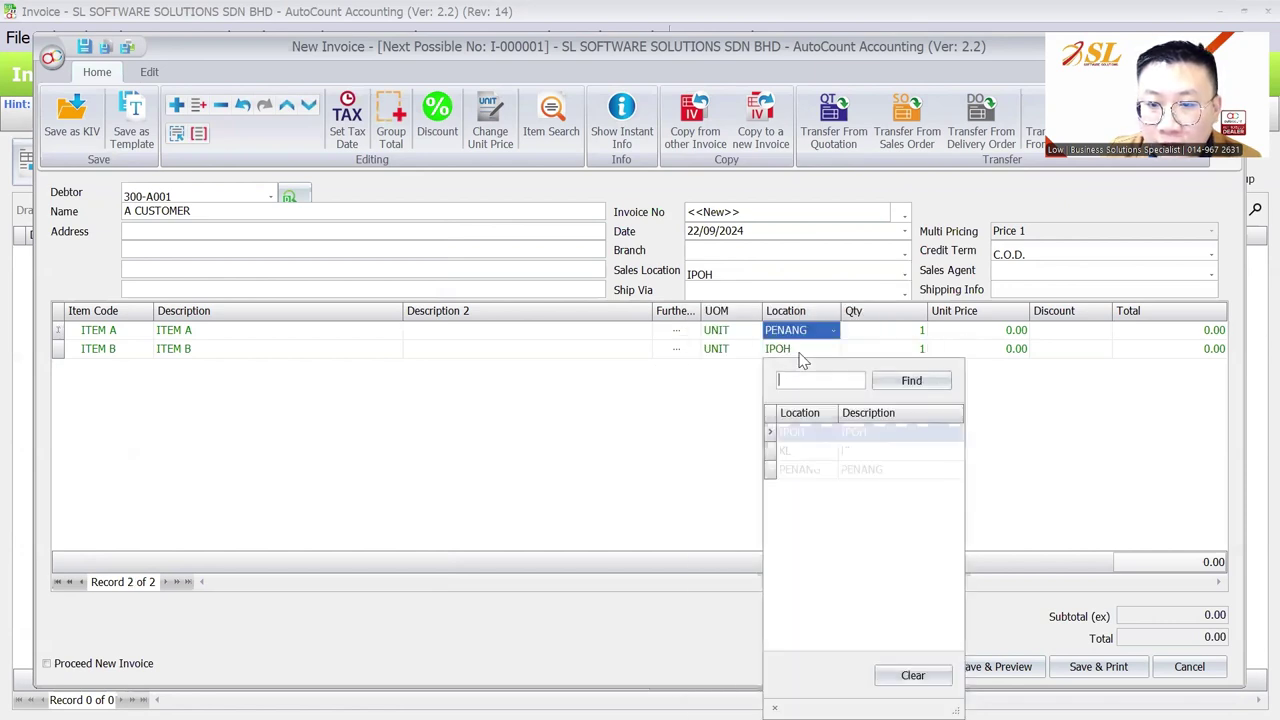
click(806, 472)
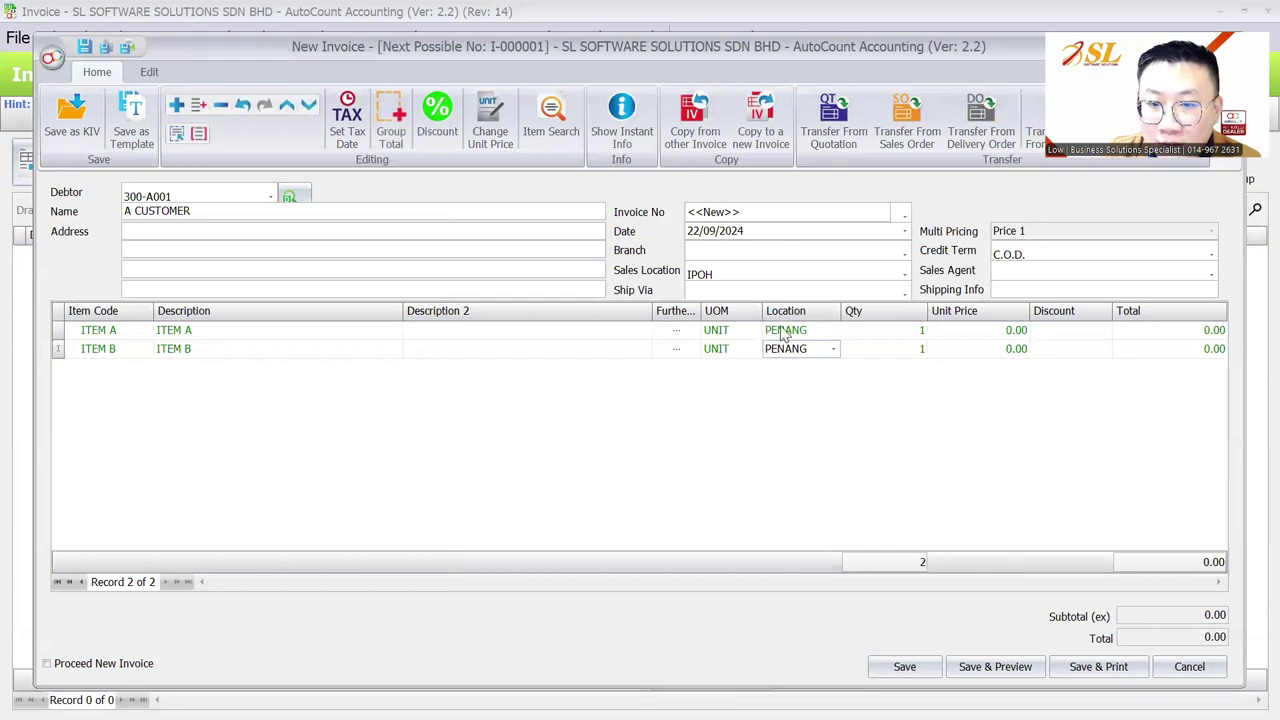
click(741, 270)
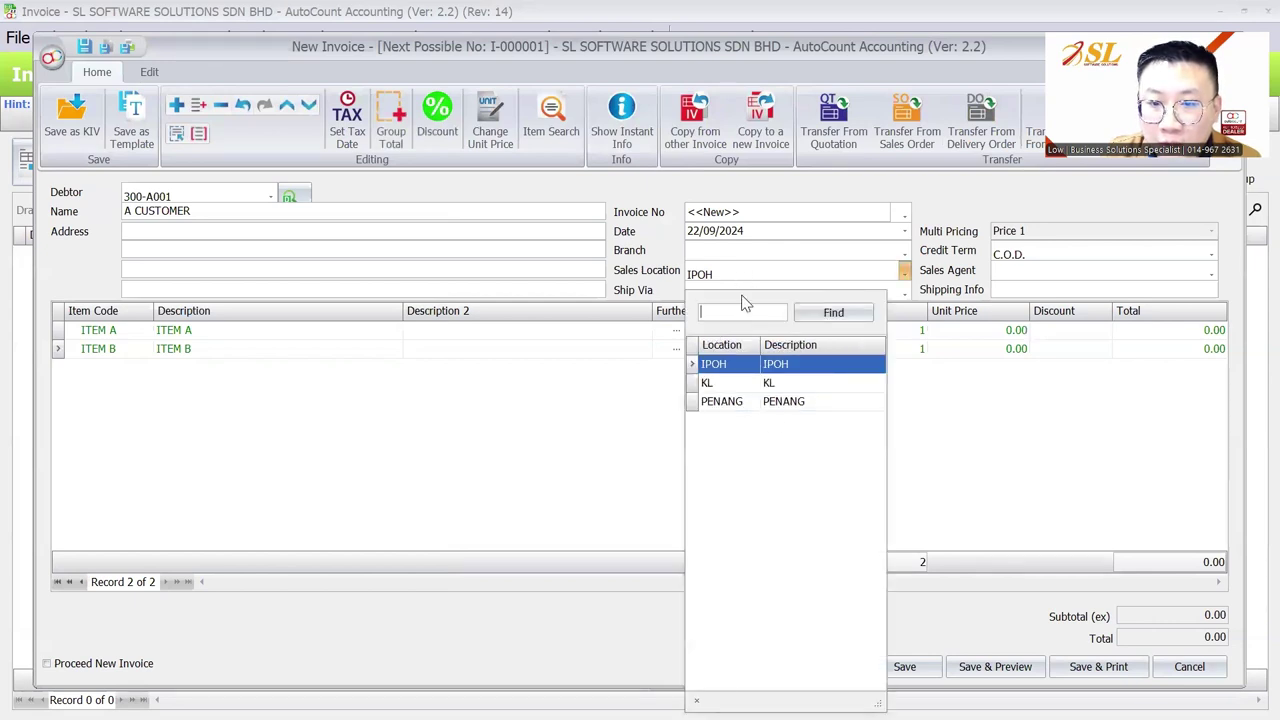
click(748, 403)
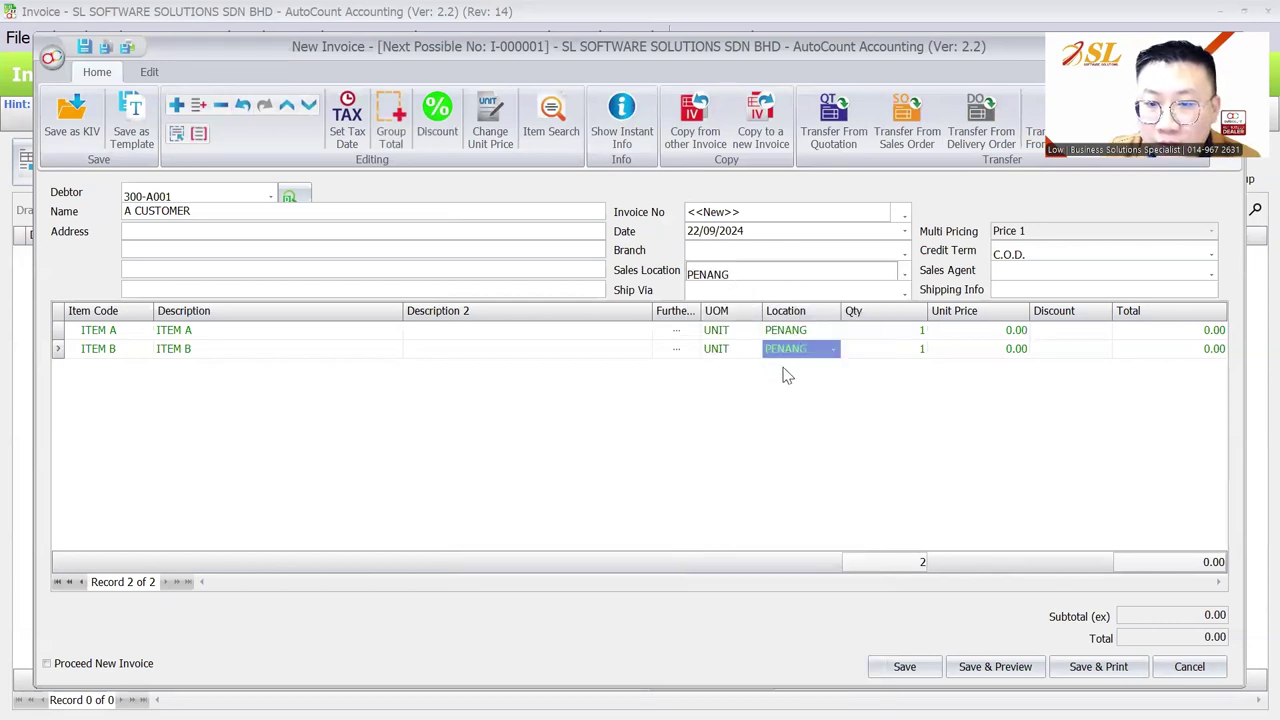
click(594, 394)
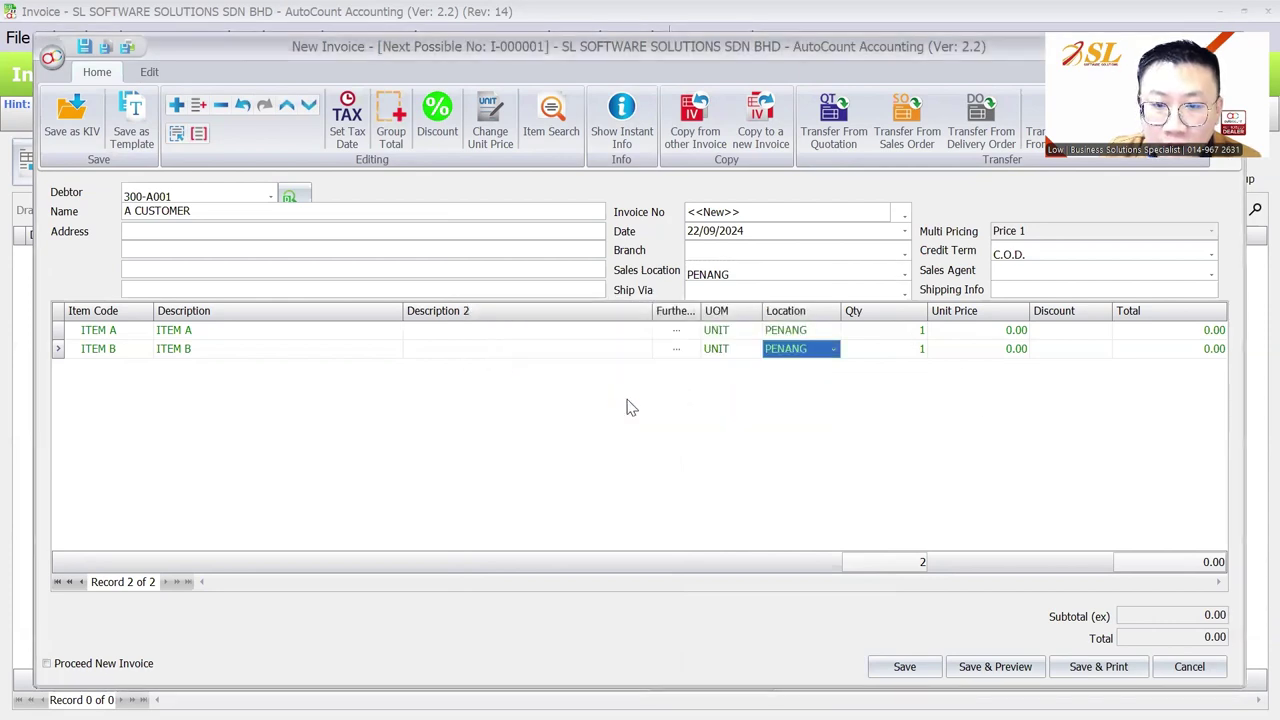
Enter quantities 35 and 45 at unit prices 10.00 and 15.00, then save the invoice
click(871, 334)
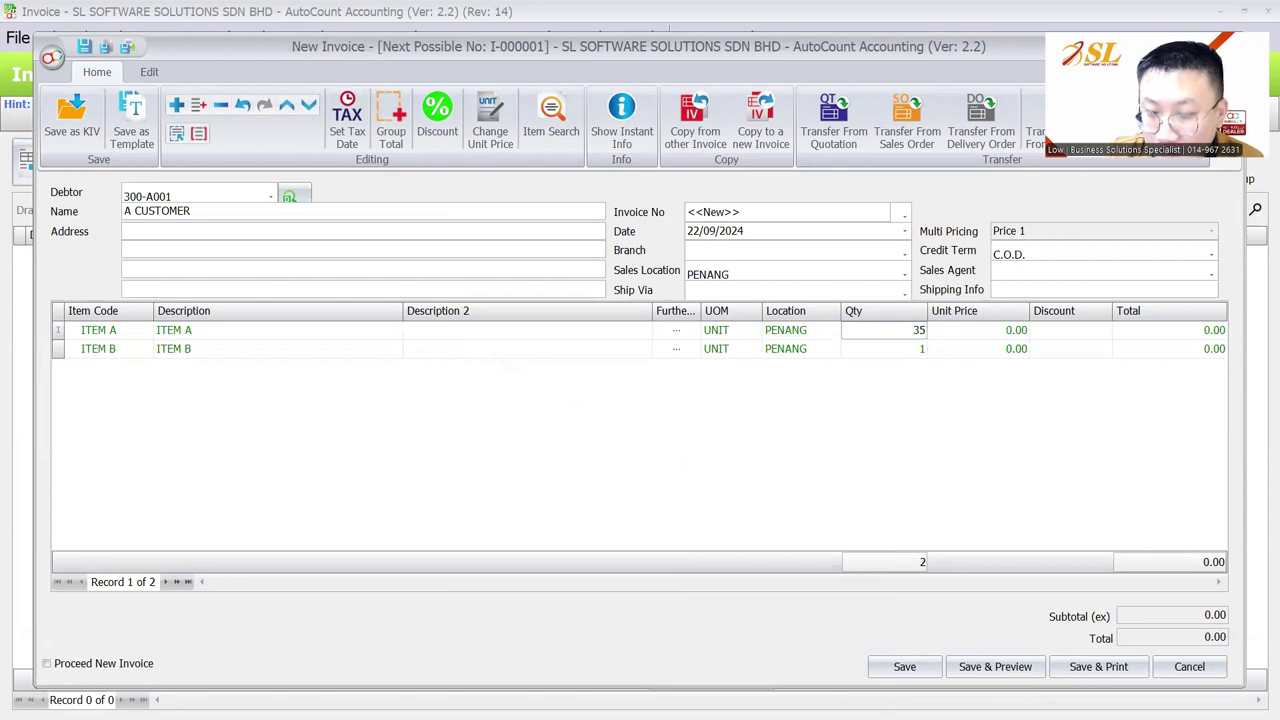
key(Down)
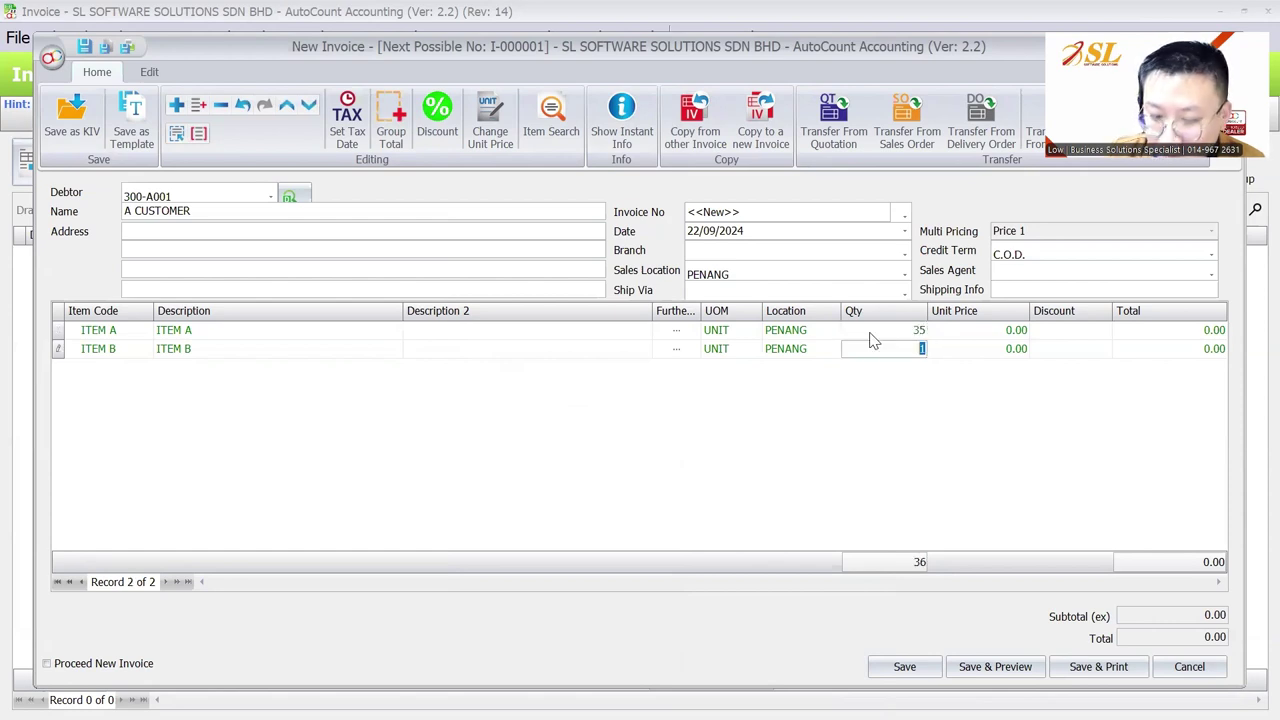
text(45)
key(Tab)
key(Up)
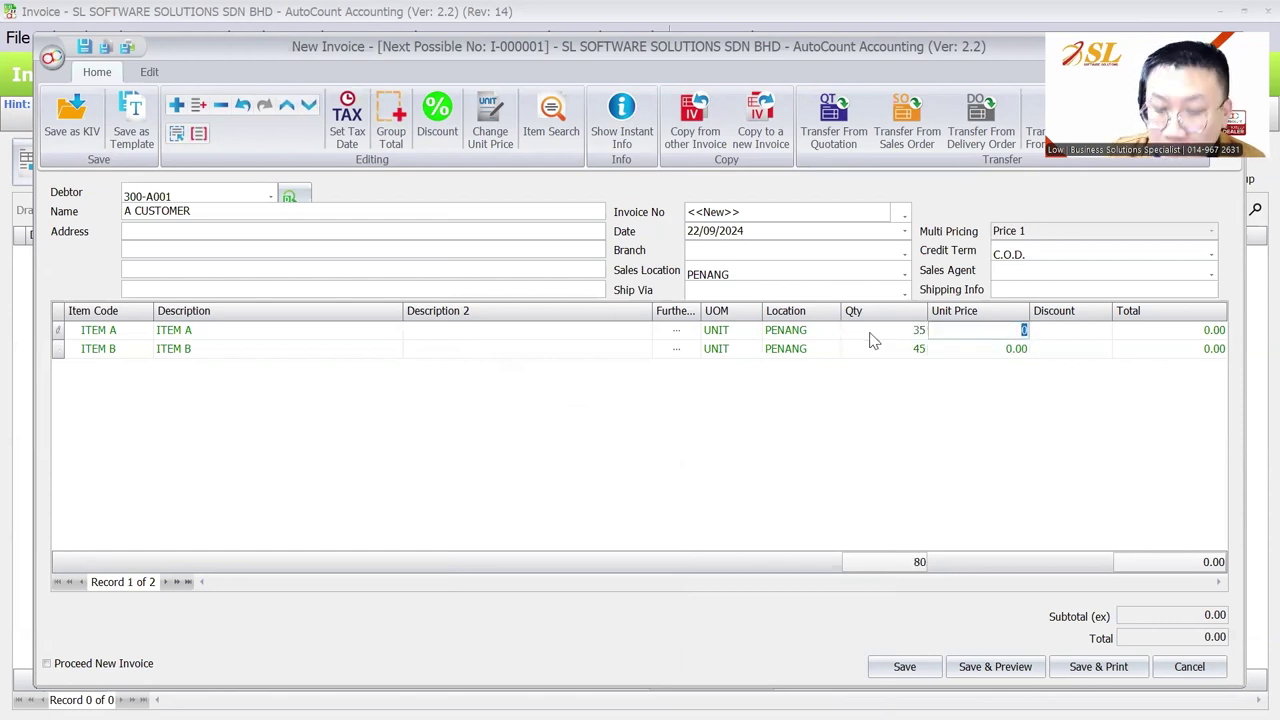
key(Down)
key(Tab)
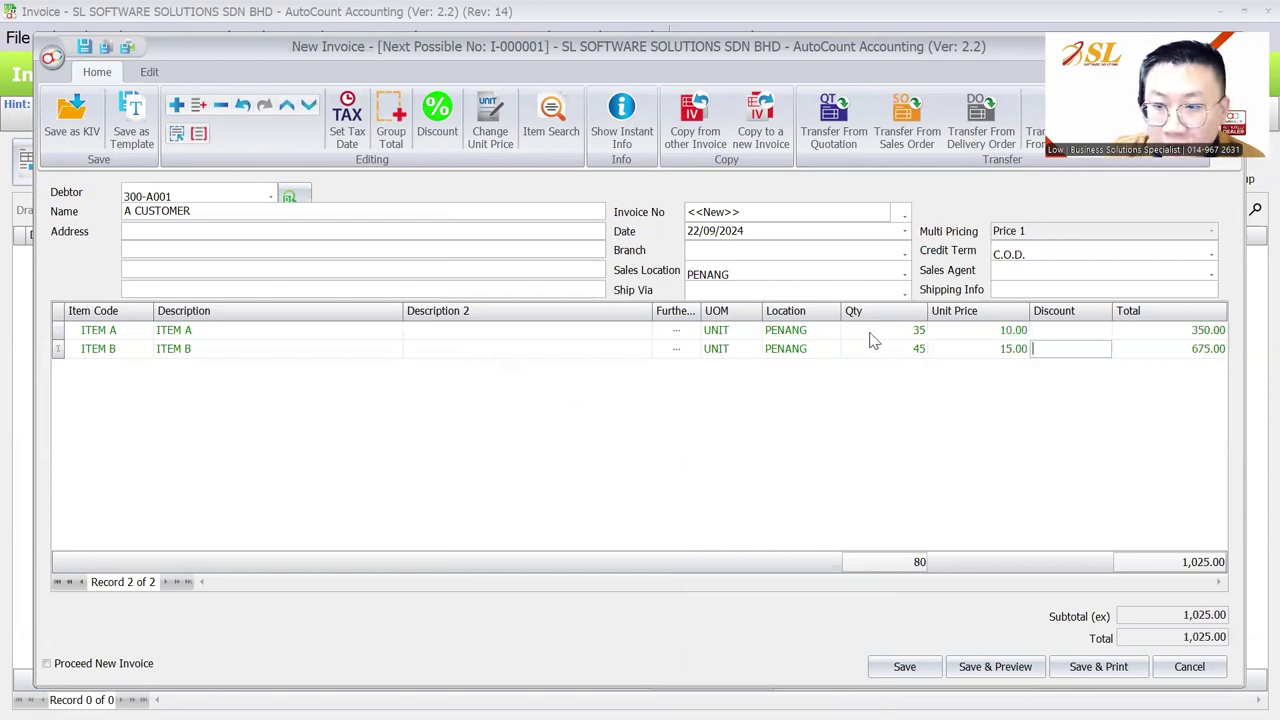
click(904, 666)
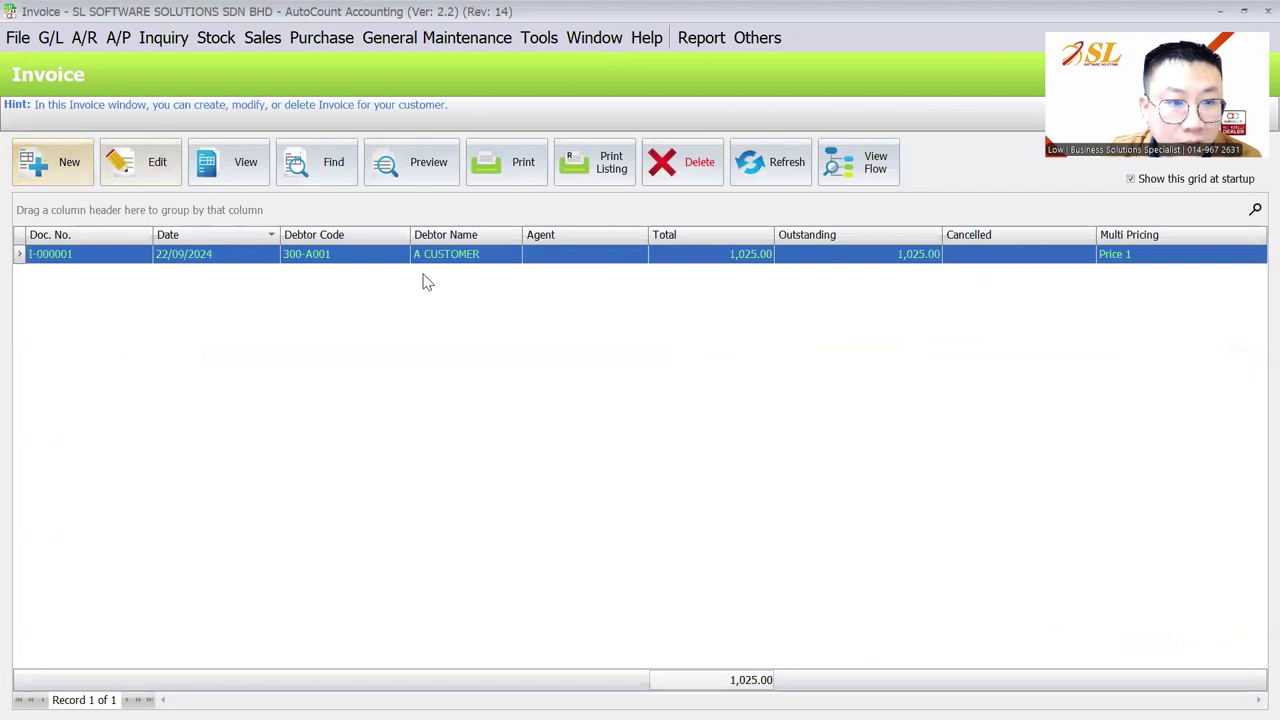
click(423, 258)
Copy the saved invoice into a new one and set its sales location to KL without updating lines
right_click(424, 258)
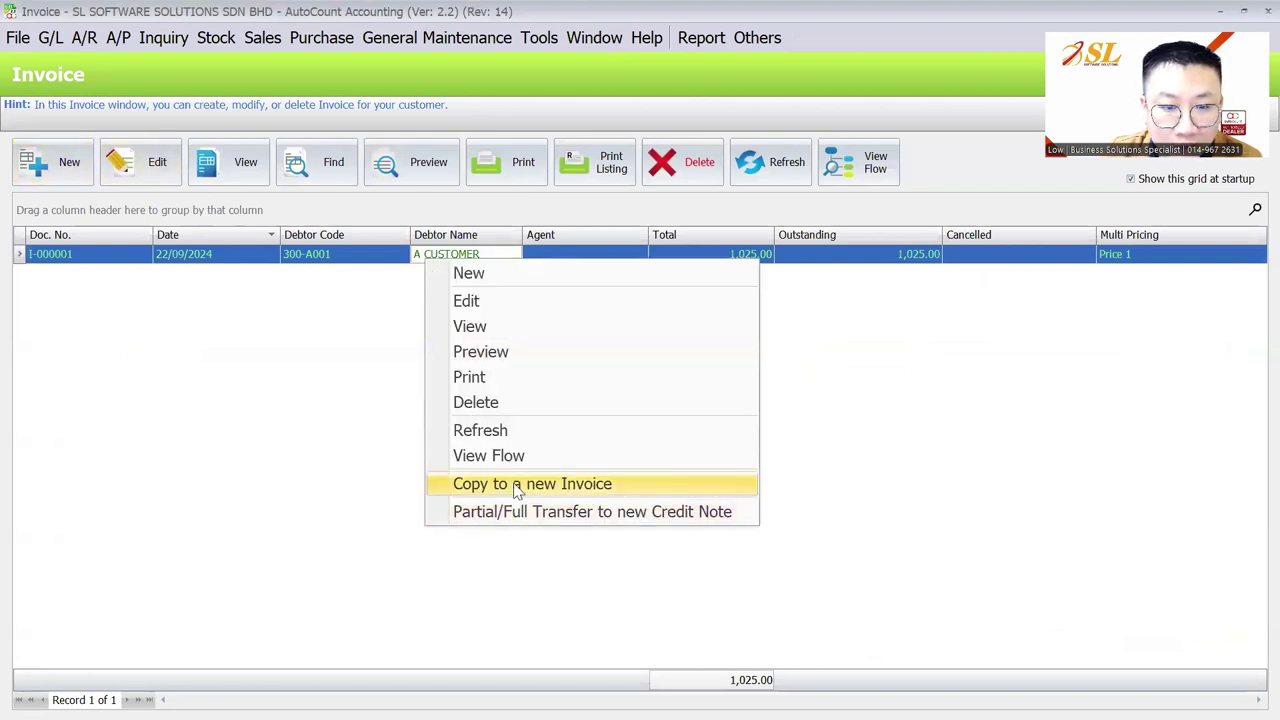
click(513, 484)
click(746, 268)
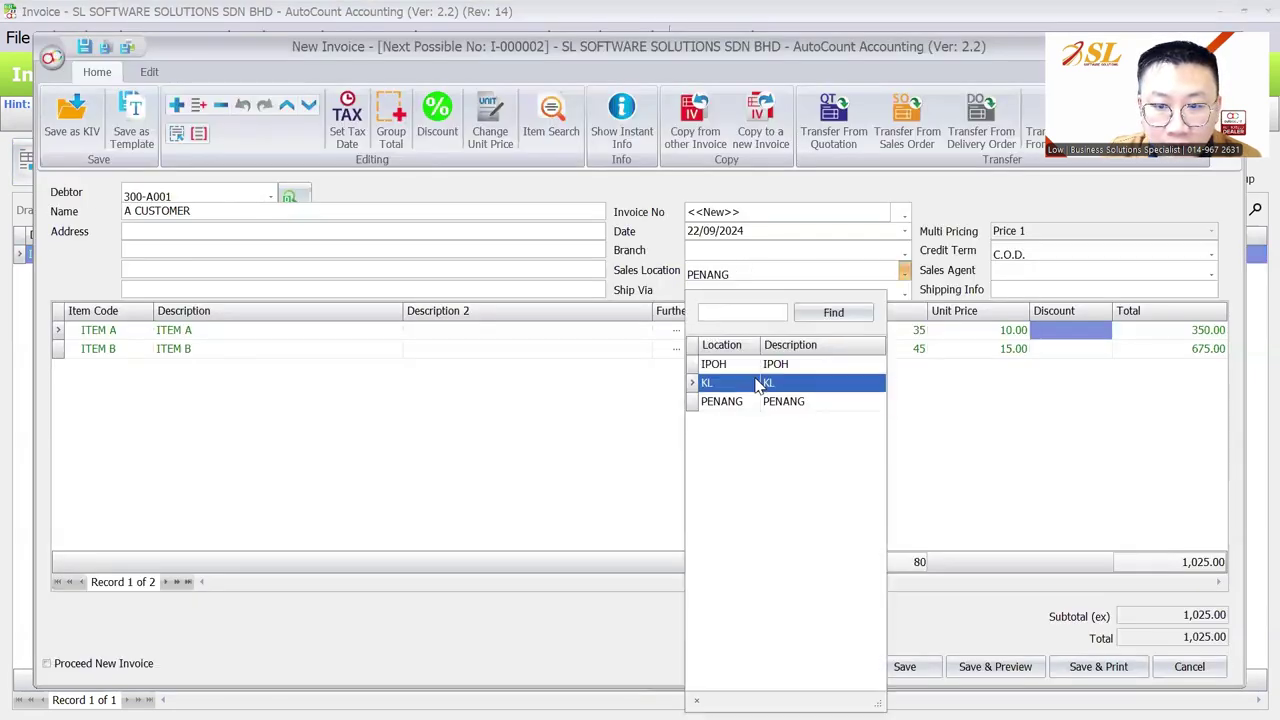
click(760, 385)
click(595, 395)
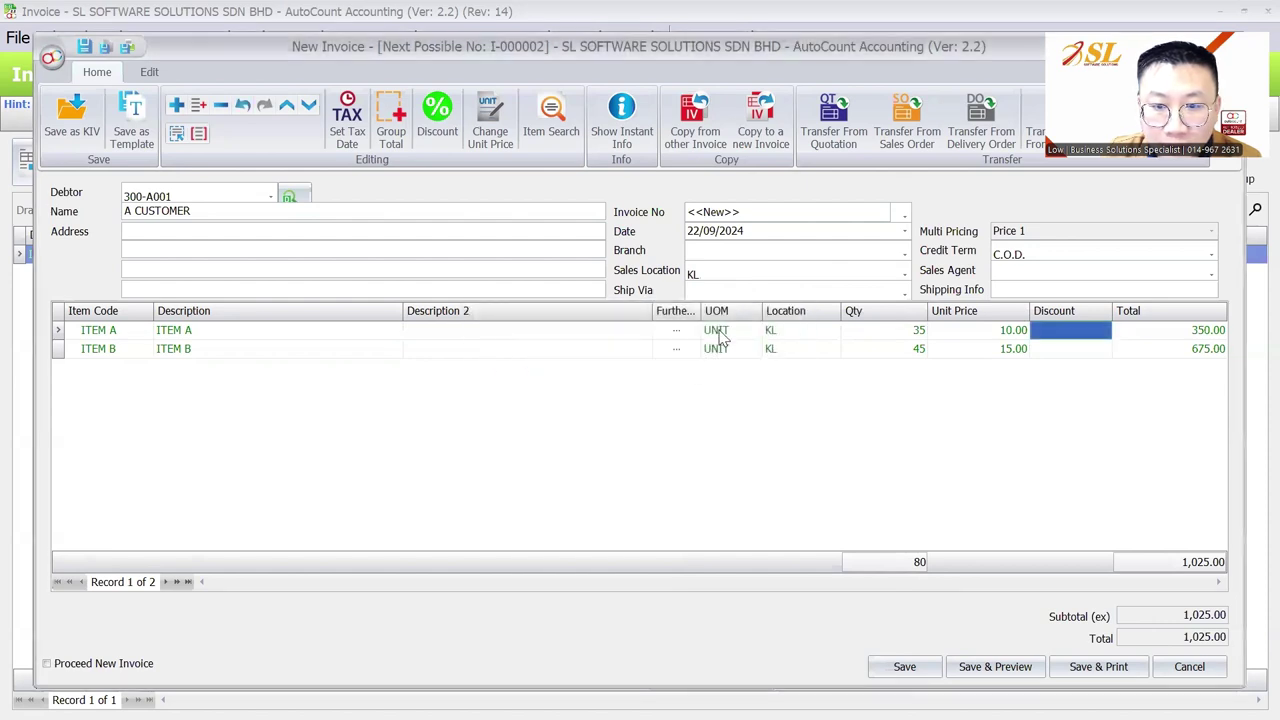
click(703, 274)
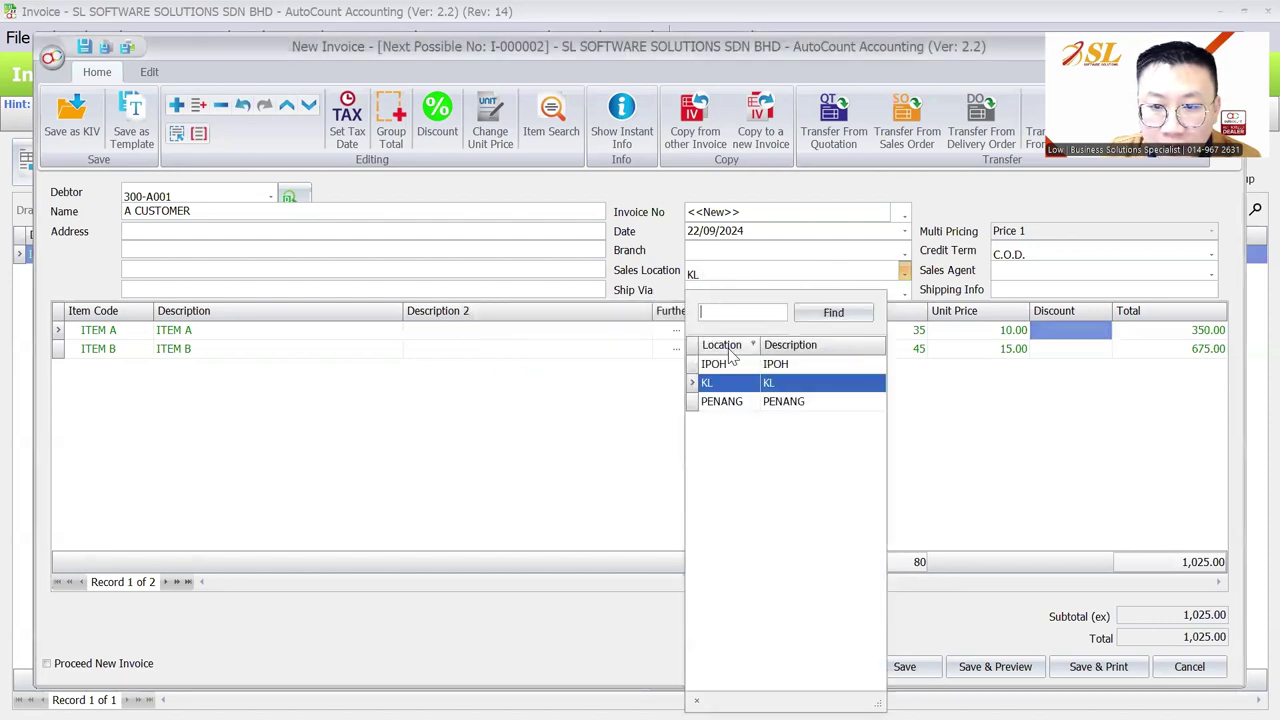
click(733, 402)
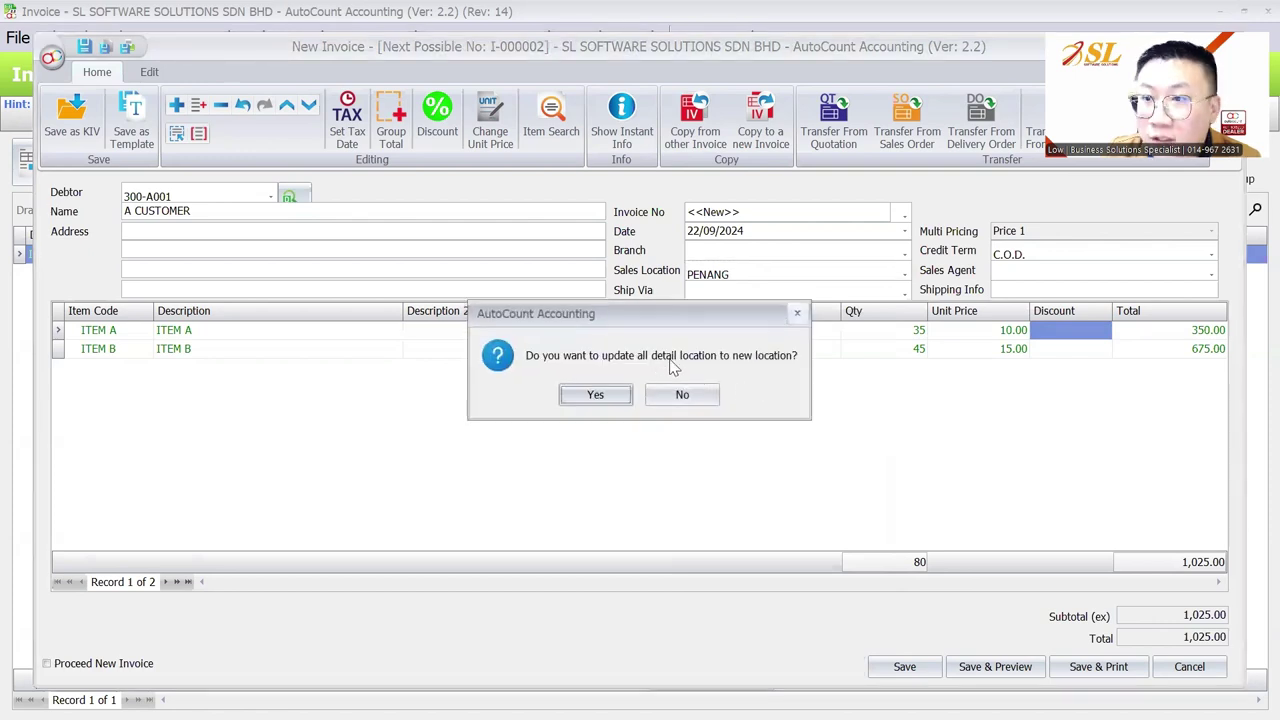
click(595, 394)
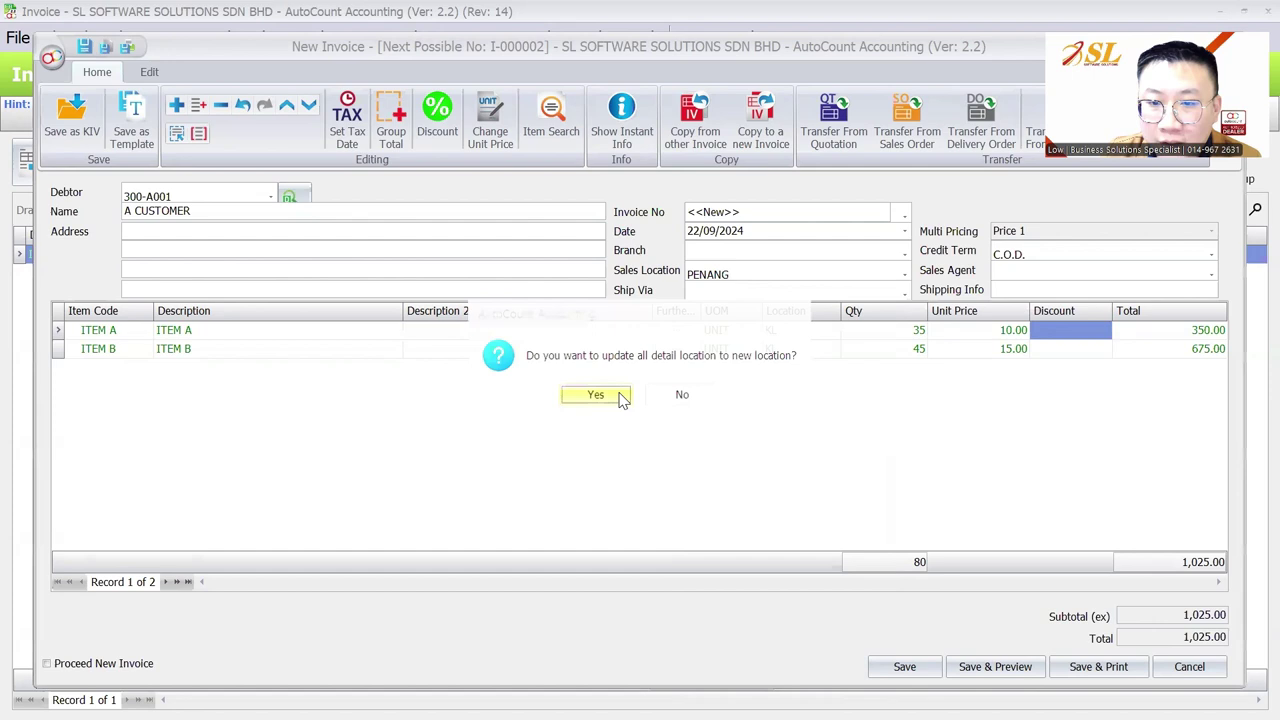
click(758, 276)
click(735, 386)
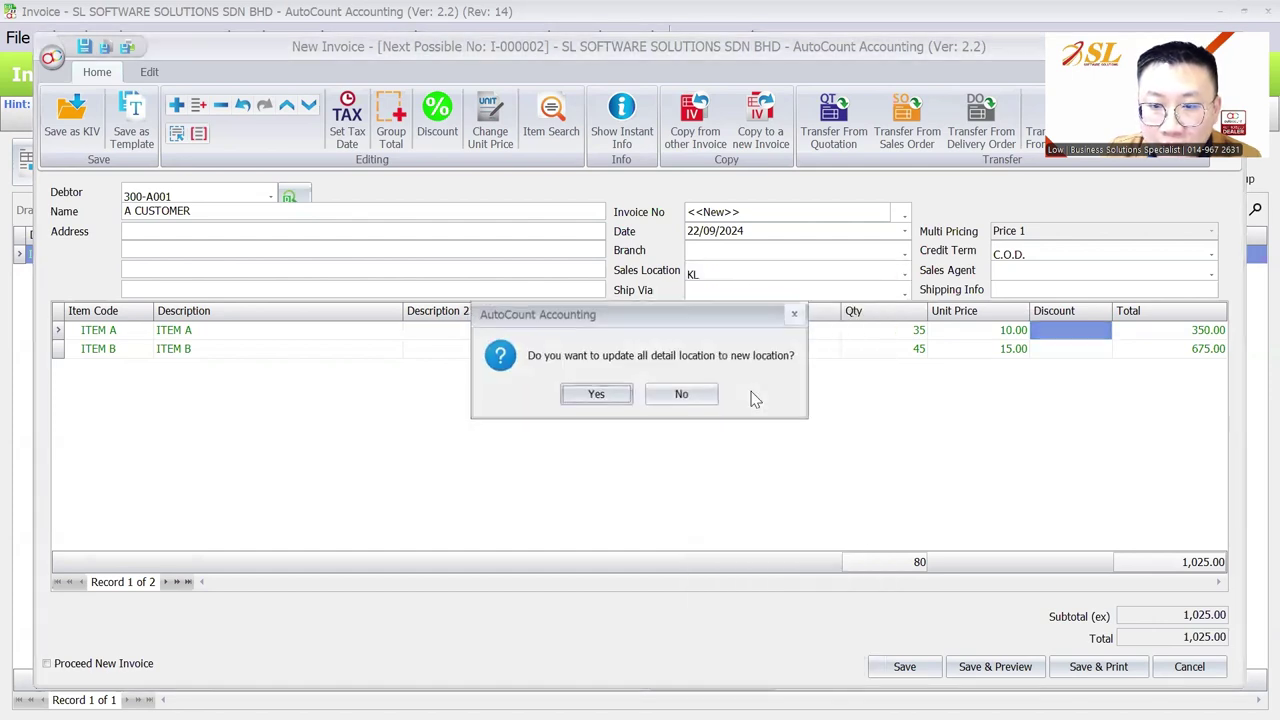
click(682, 395)
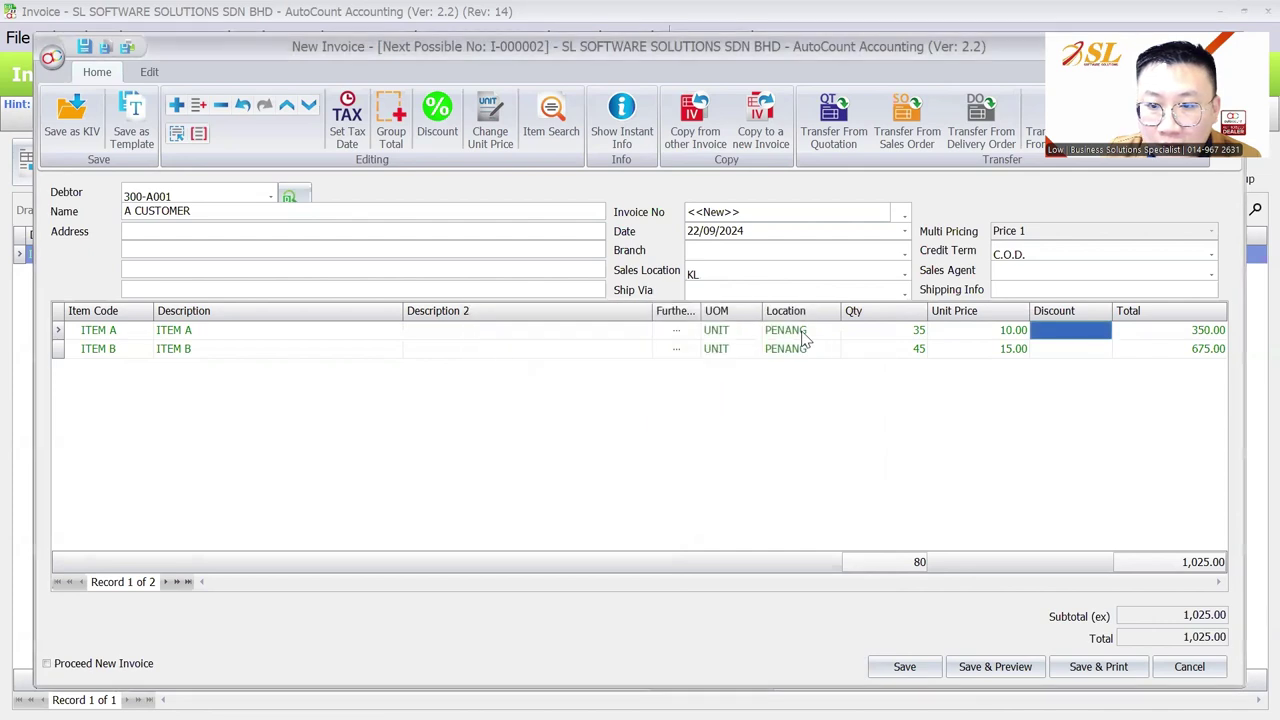
Set the location of both the ITEM A and ITEM B lines to KL
click(792, 338)
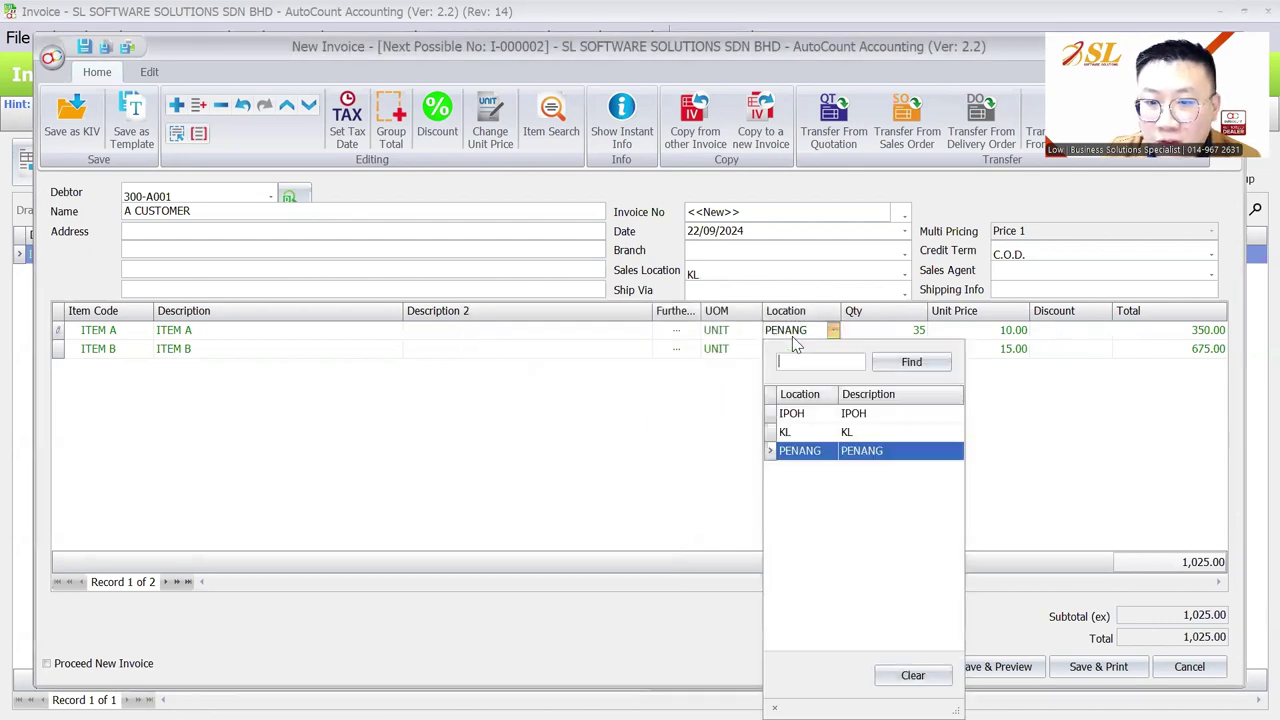
click(800, 431)
click(810, 350)
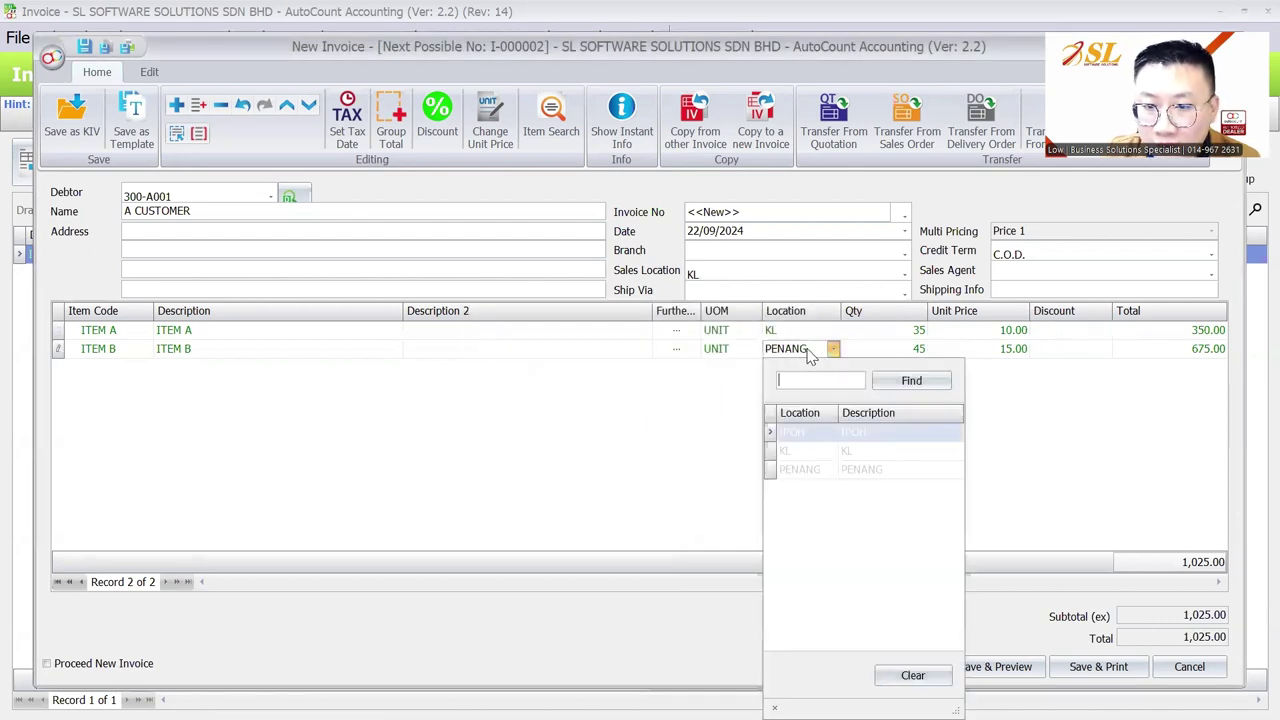
click(803, 452)
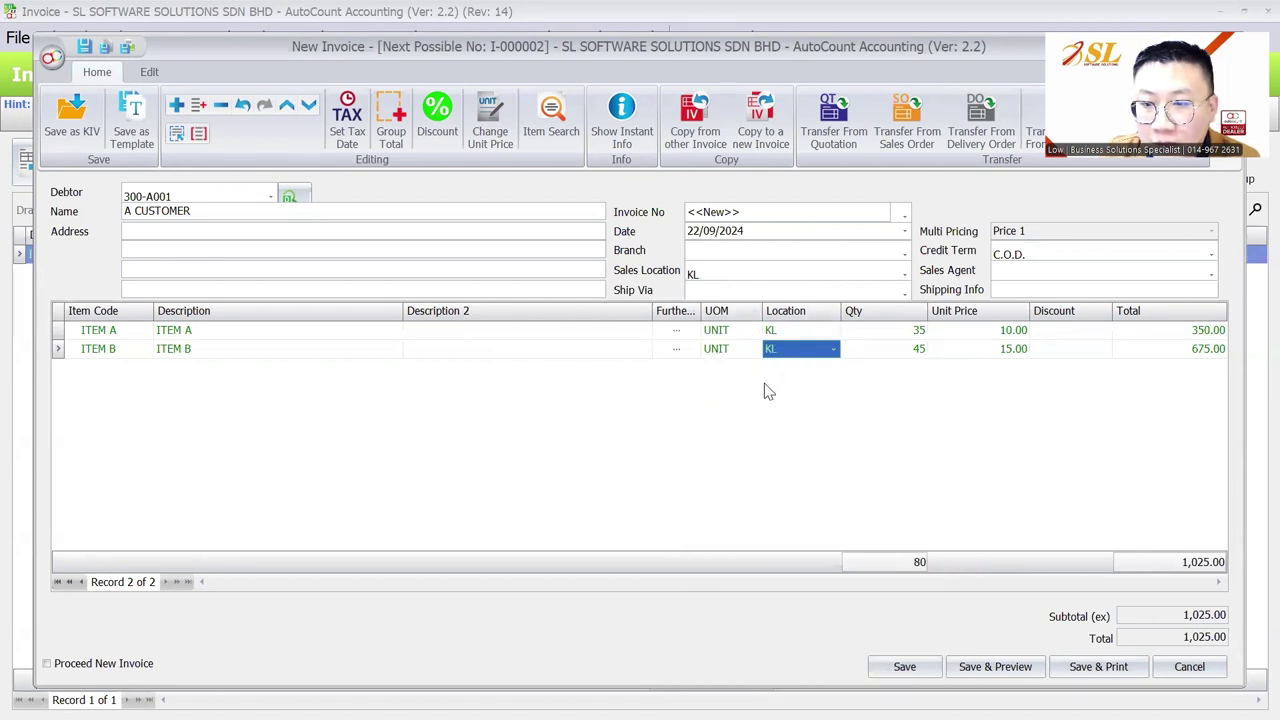
Change quantities to 30 and 25 and ITEM B's price to 16, then save the invoice
click(917, 331)
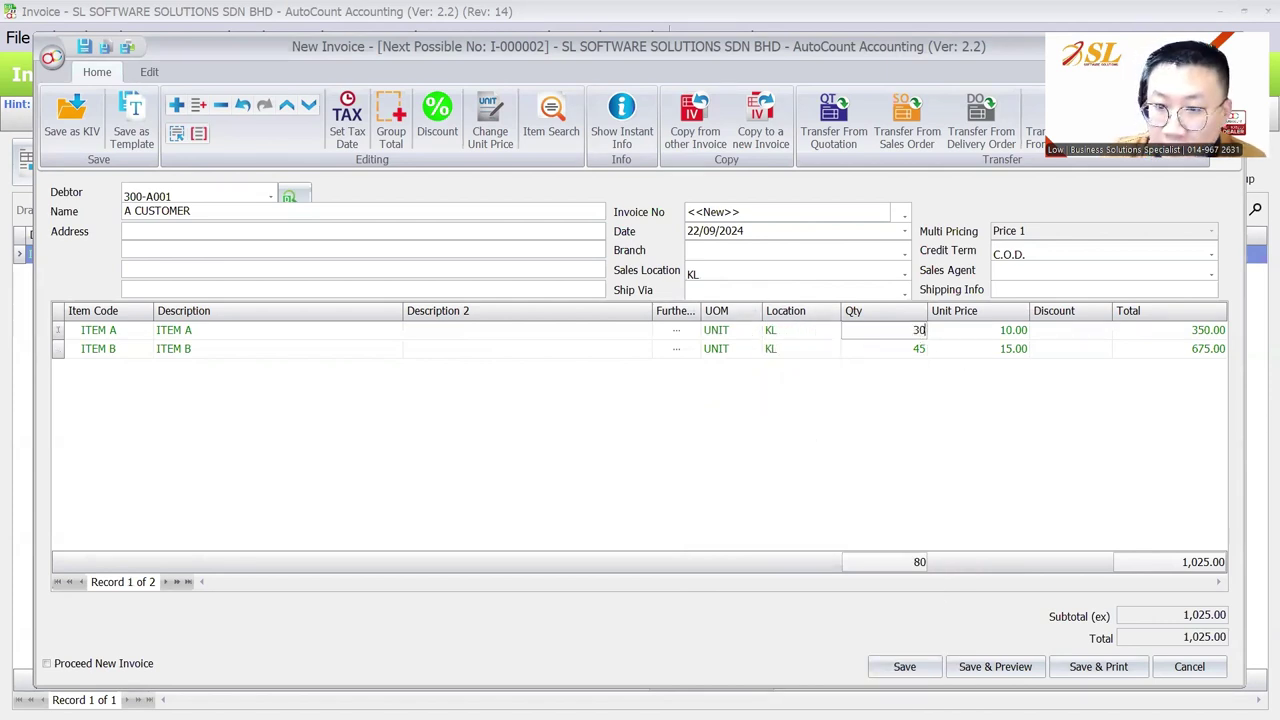
click(917, 349)
text(25)
key(Tab)
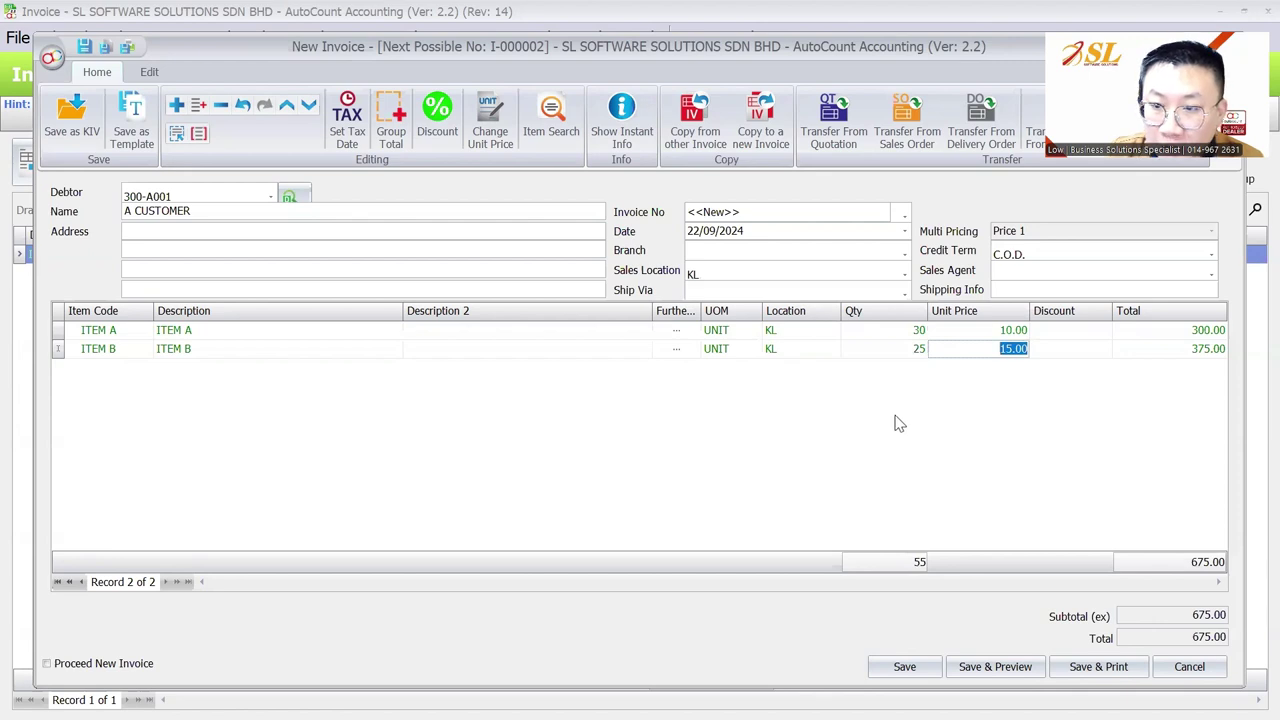
text(16)
key(Tab)
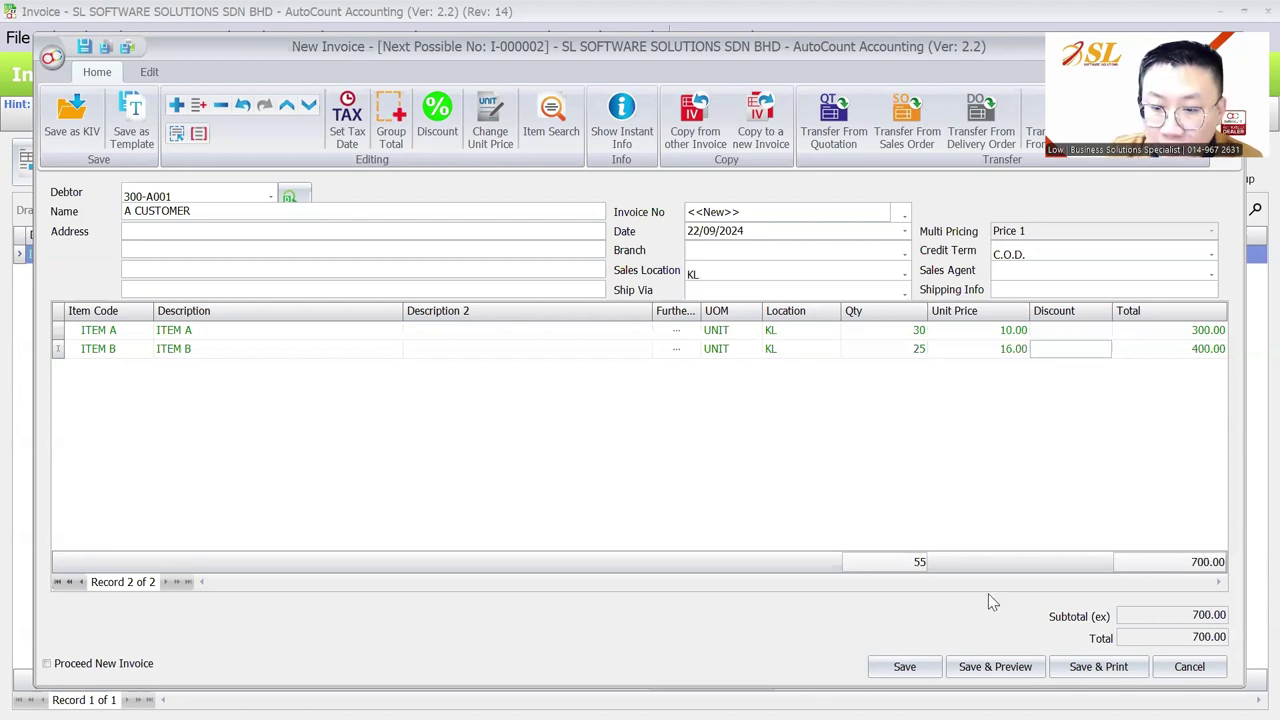
click(933, 667)
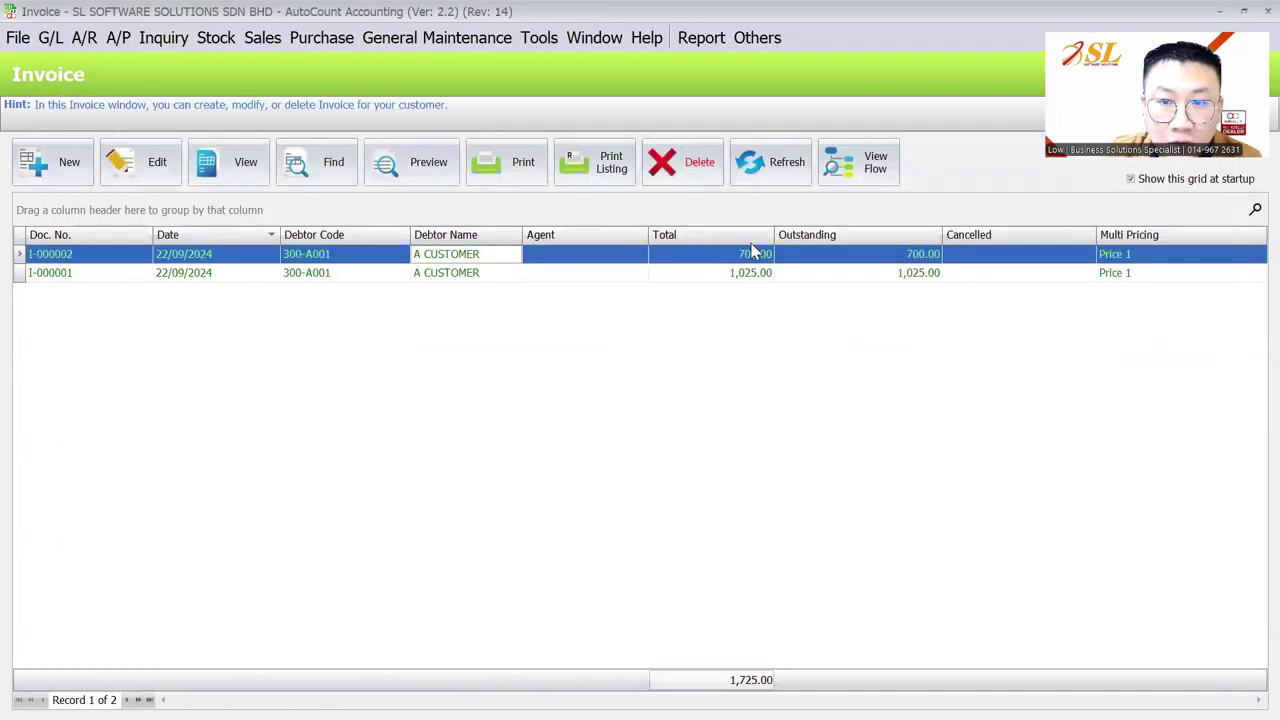
Open the Stock Balance Report and dismiss the report layout selection
click(216, 38)
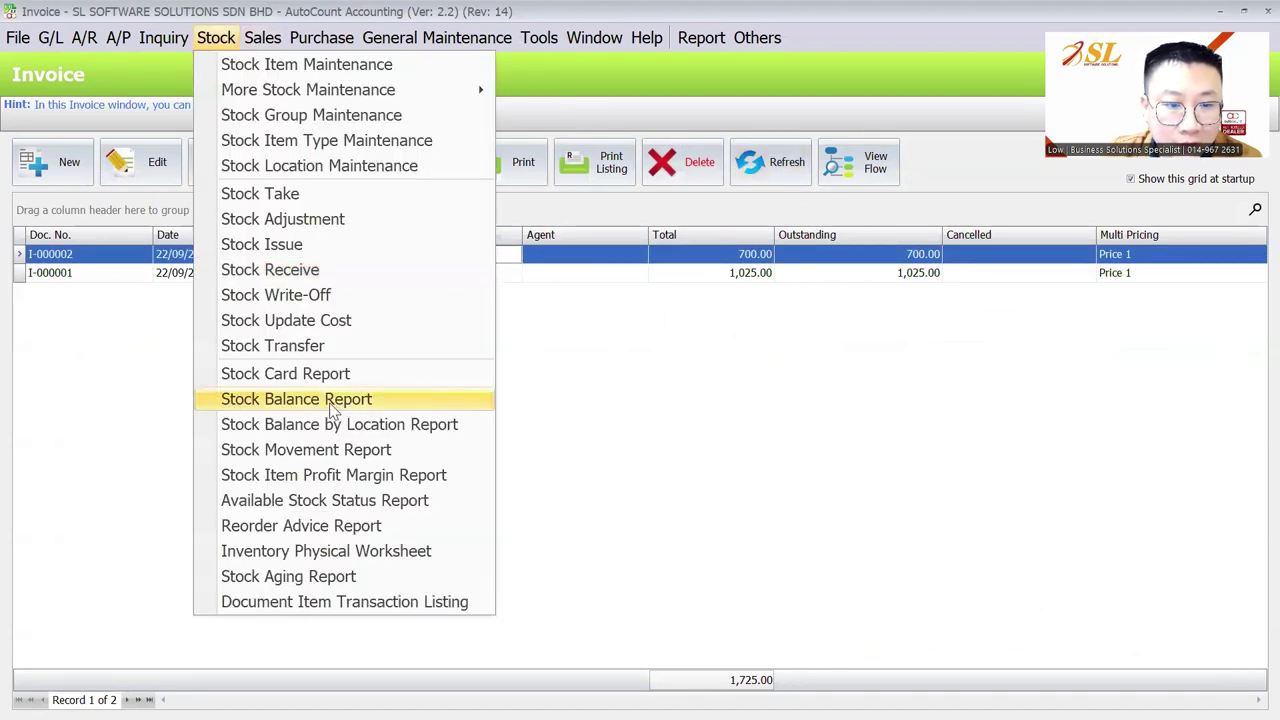
click(331, 401)
click(150, 207)
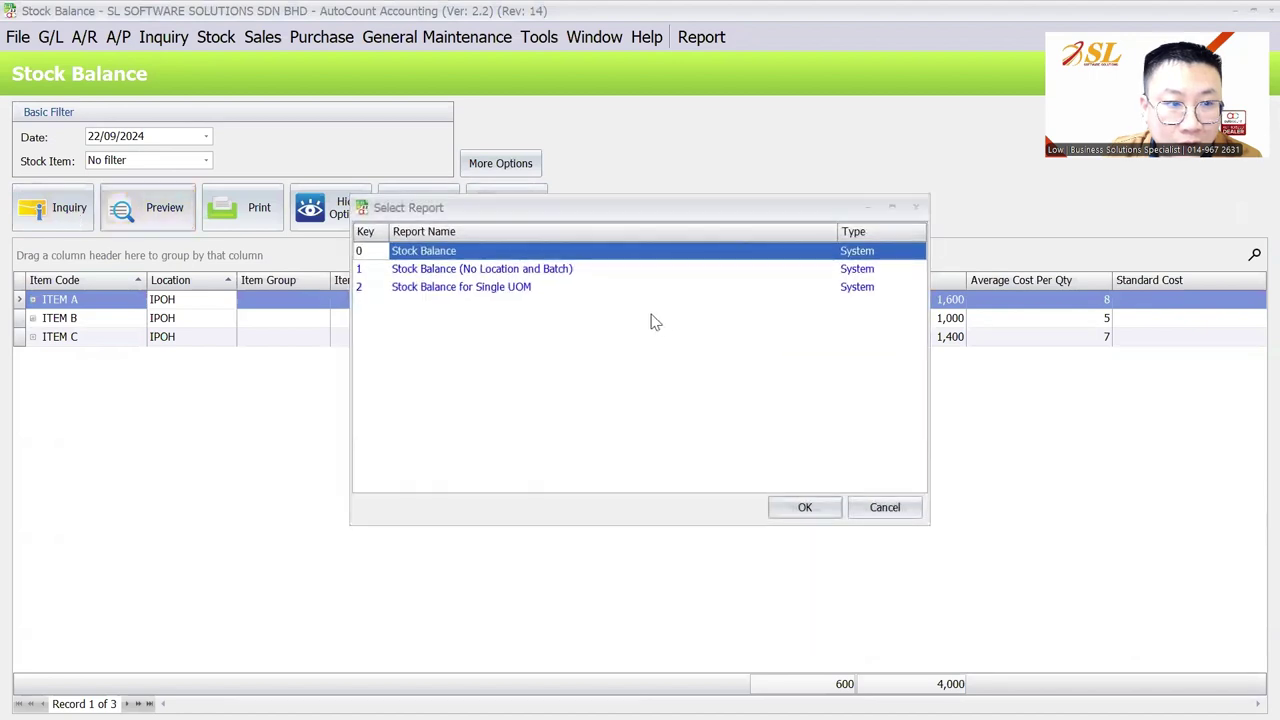
click(860, 507)
Set Stock Location to no filter and rerun the balances for all locations, then view the slide
click(500, 163)
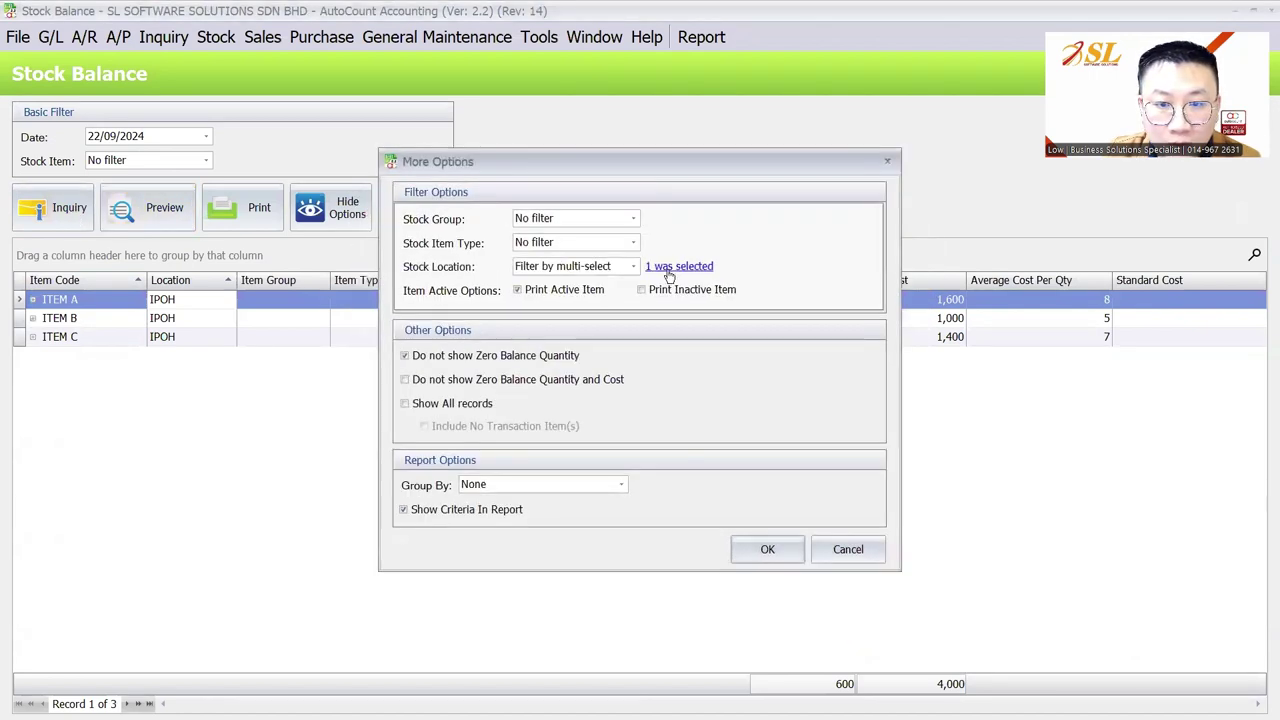
click(600, 266)
click(546, 284)
click(767, 549)
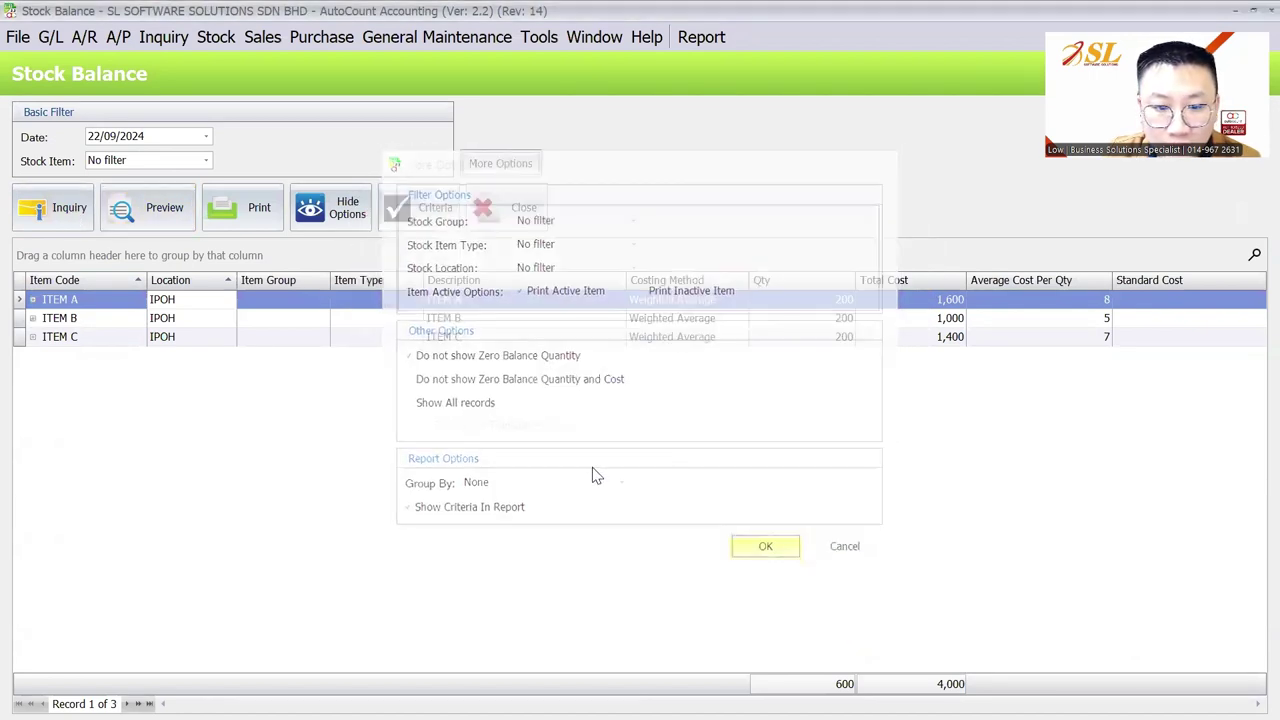
click(53, 207)
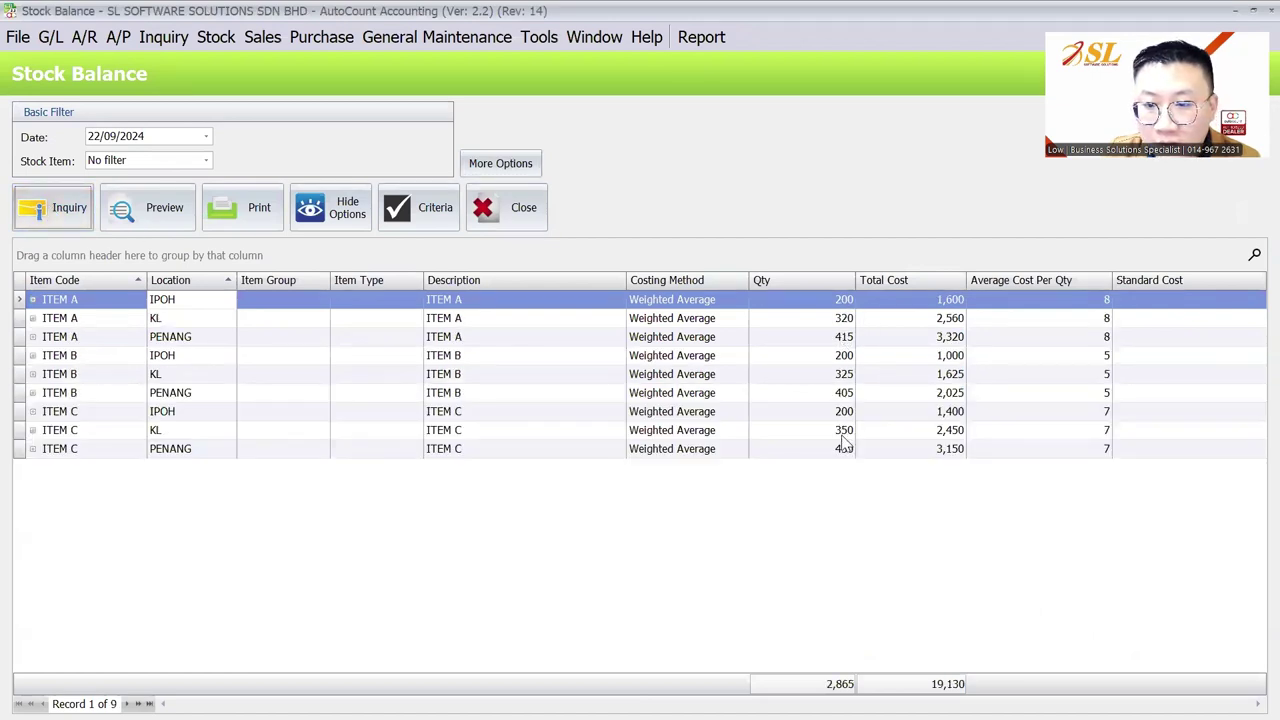
key(alt+Tab)
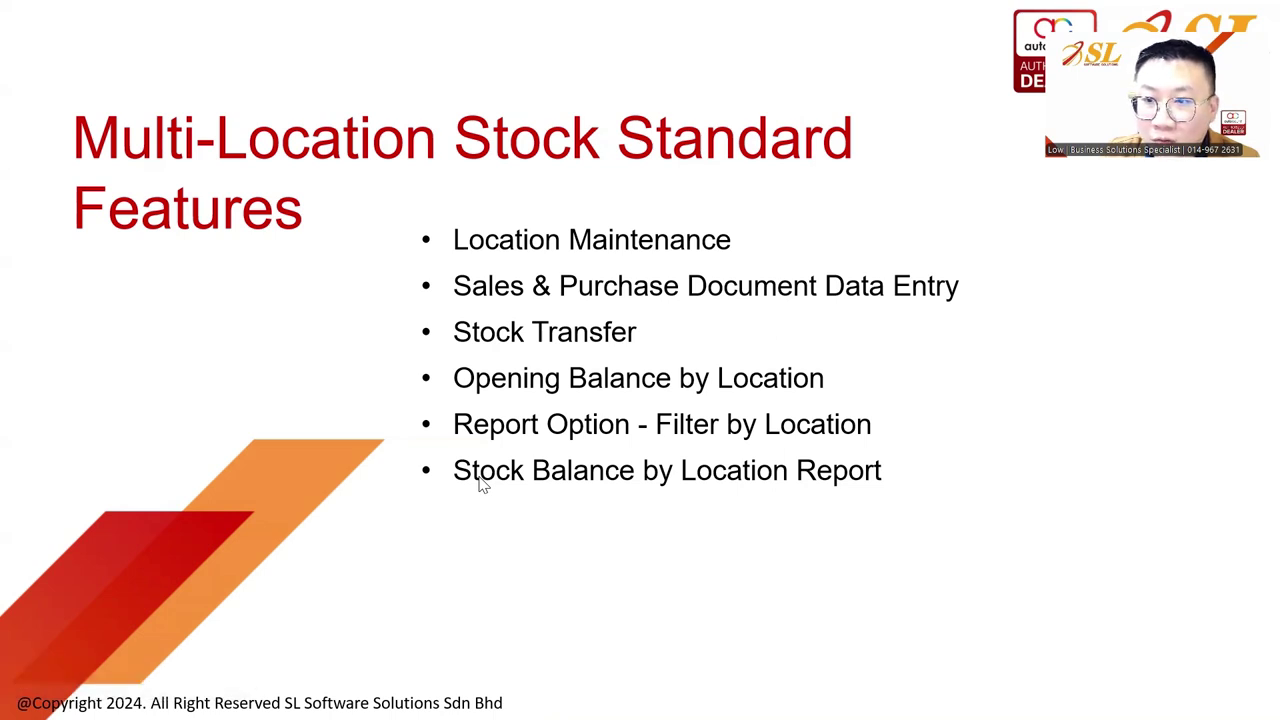
key(alt+Tab)
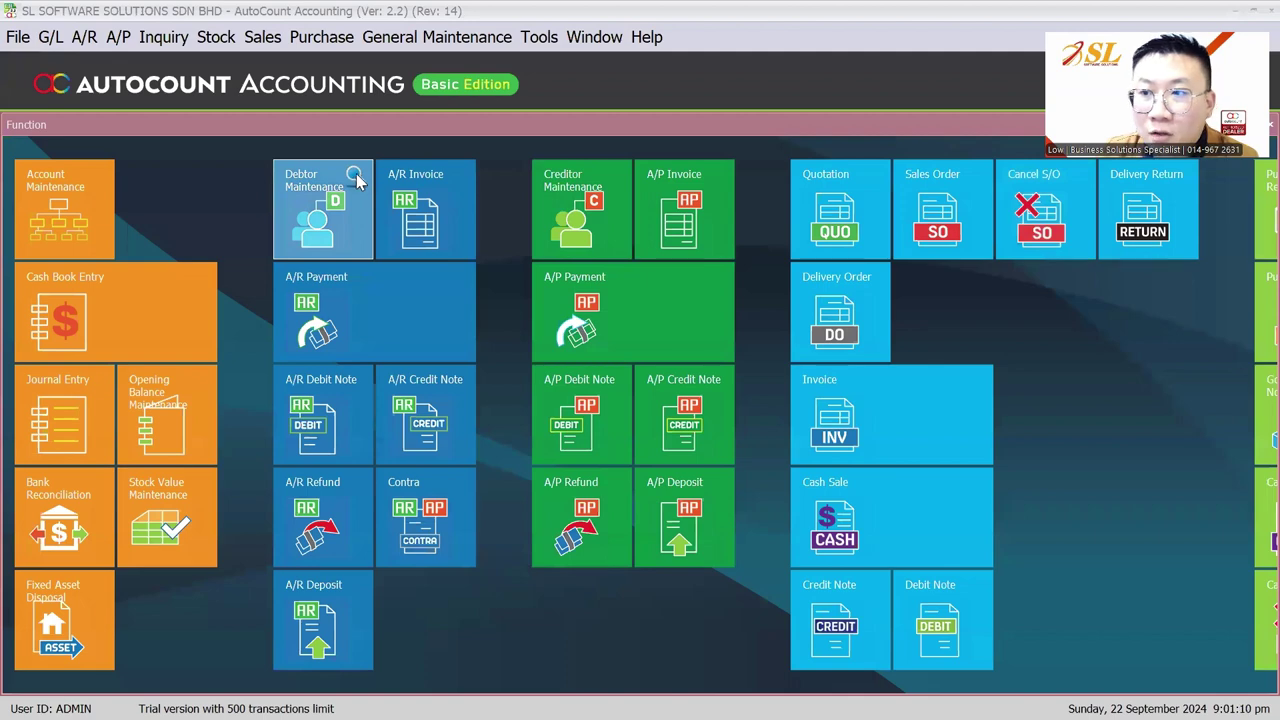
Load Item Opening Balance Maintenance with no filter applied
click(215, 37)
mouse_move(254, 92)
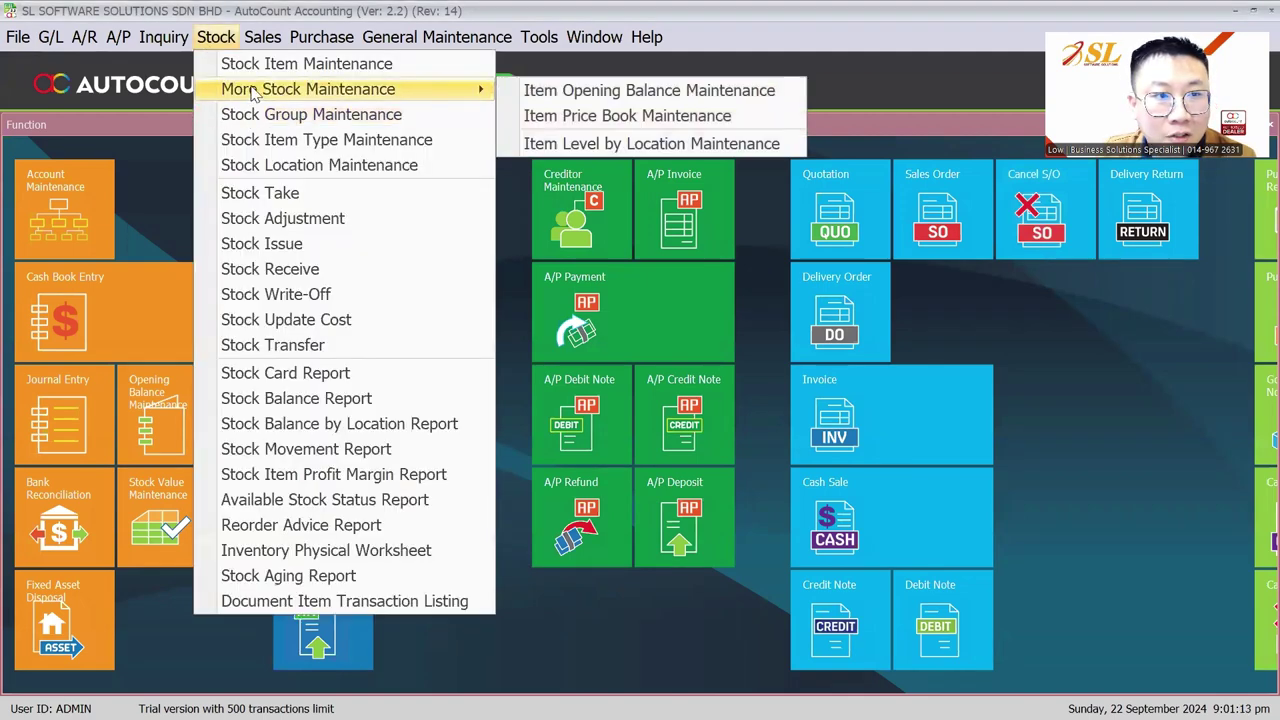
click(590, 92)
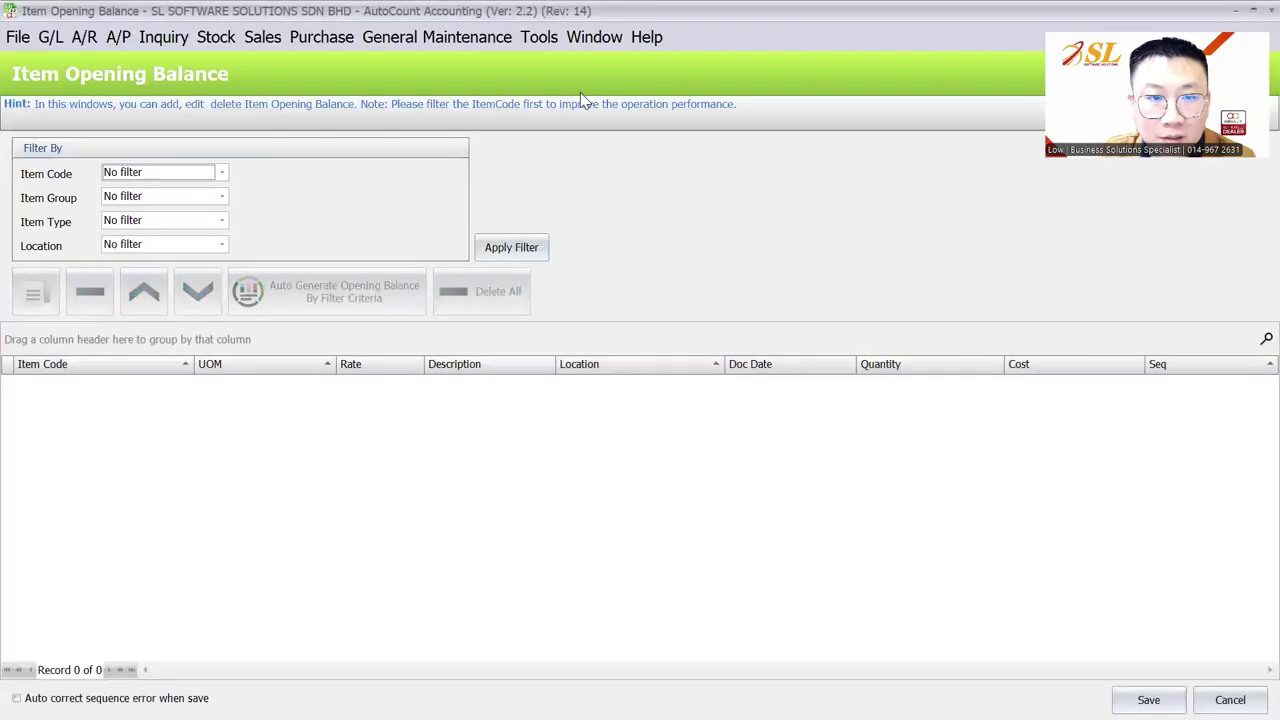
click(498, 254)
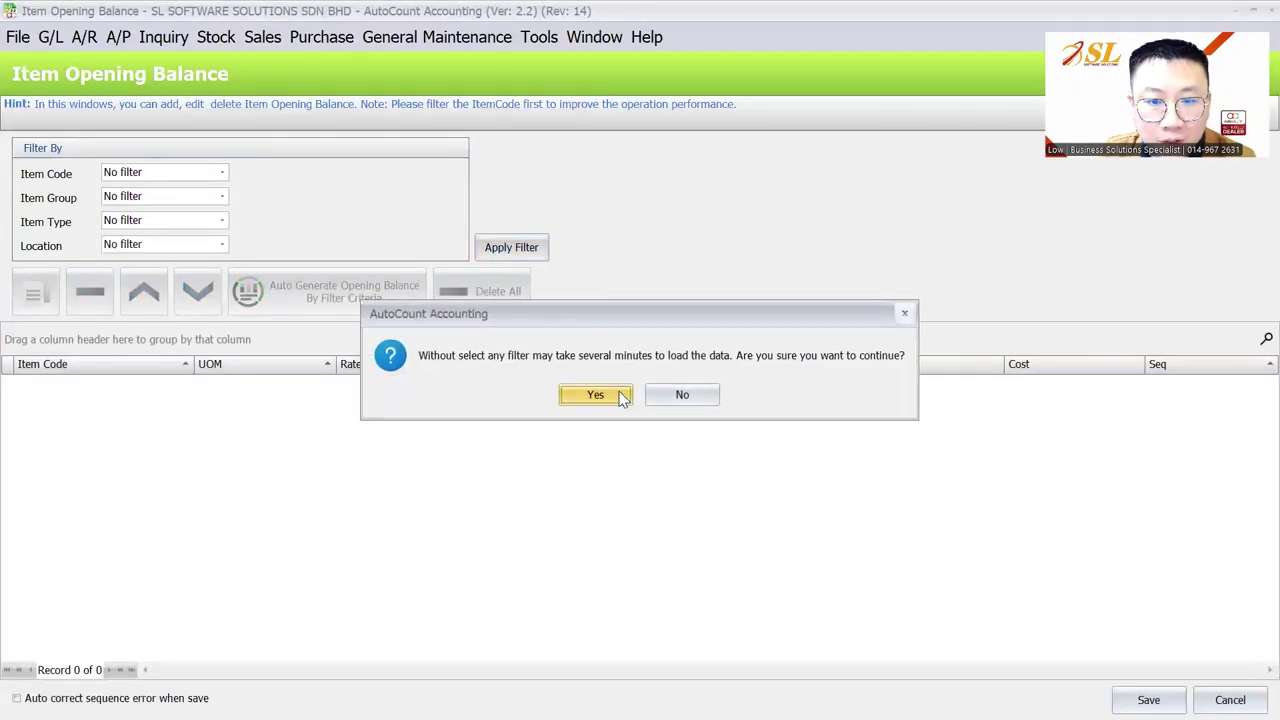
click(595, 394)
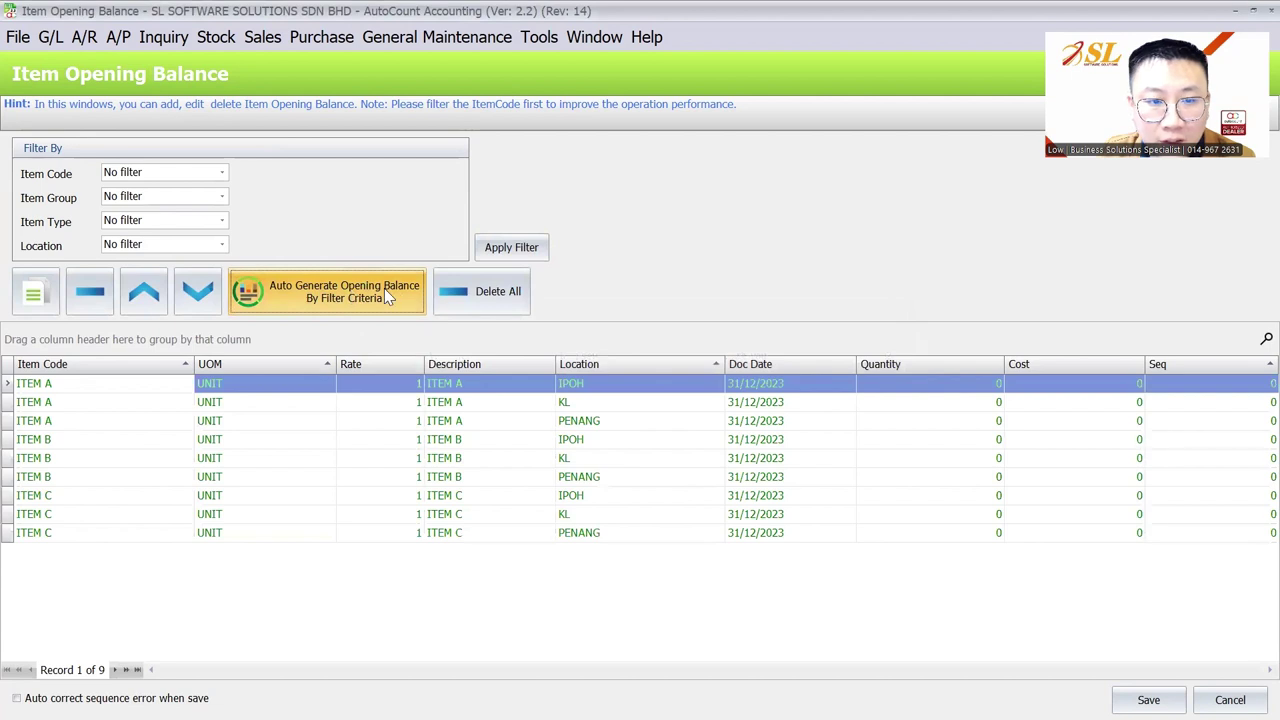
Review the per-location opening rows for ITEM A, B and C, then close without saving
click(962, 388)
click(960, 406)
click(960, 418)
click(960, 436)
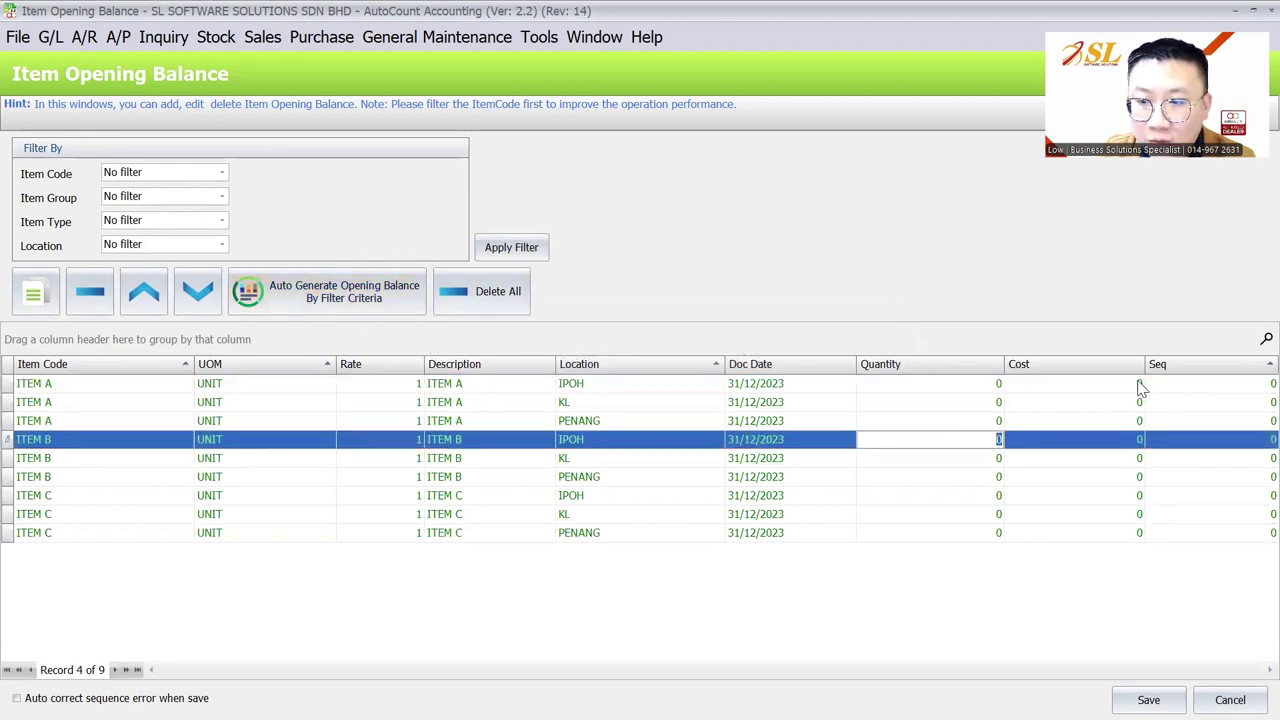
click(1117, 388)
click(1097, 443)
click(1088, 477)
click(1080, 514)
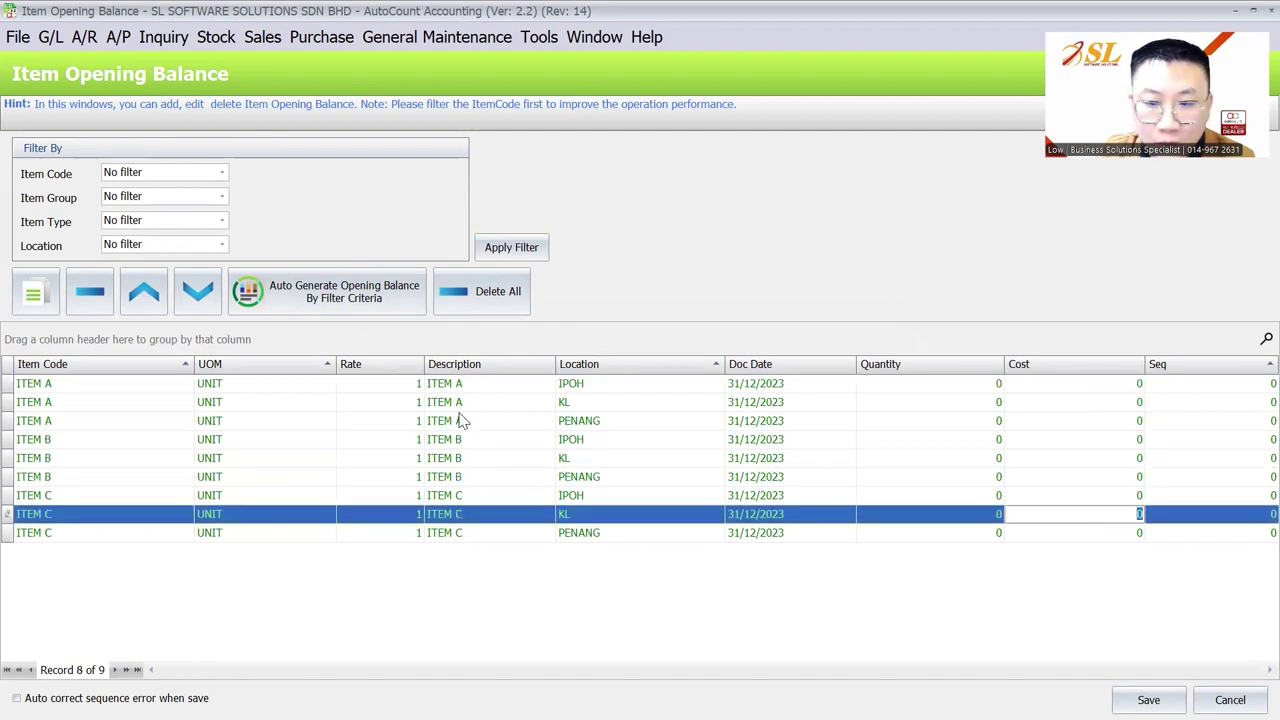
click(1230, 699)
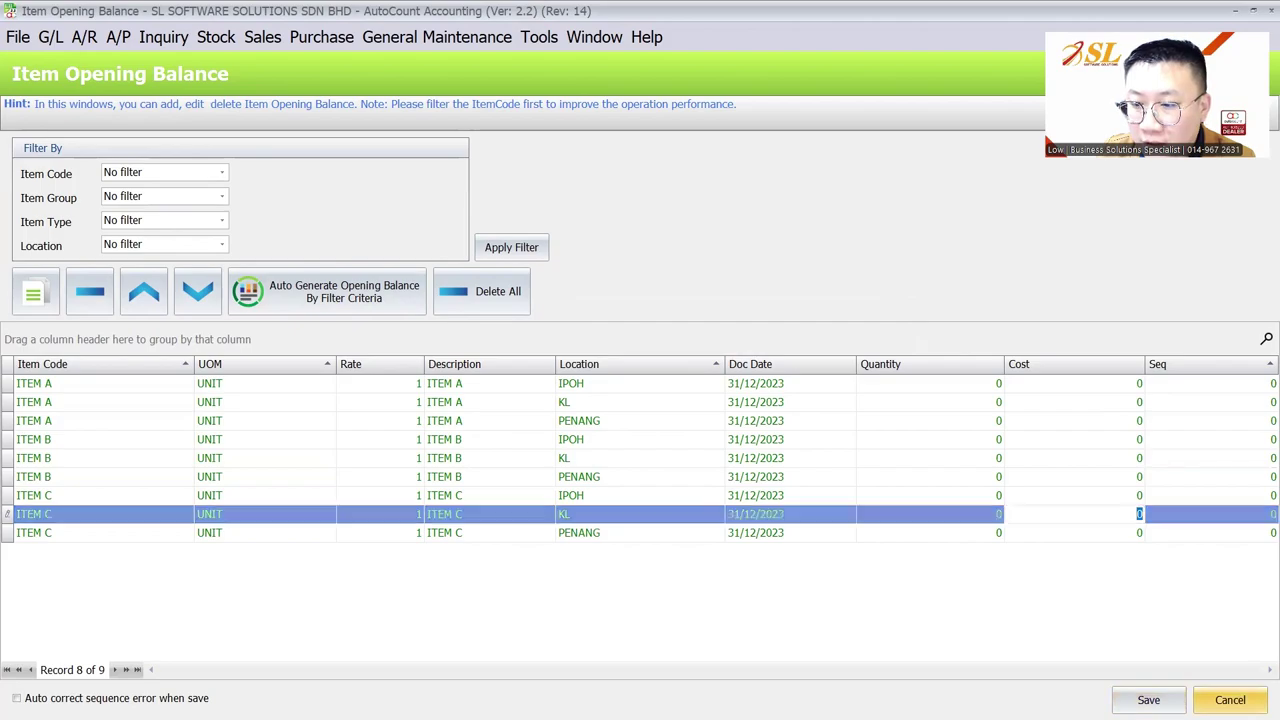
click(640, 395)
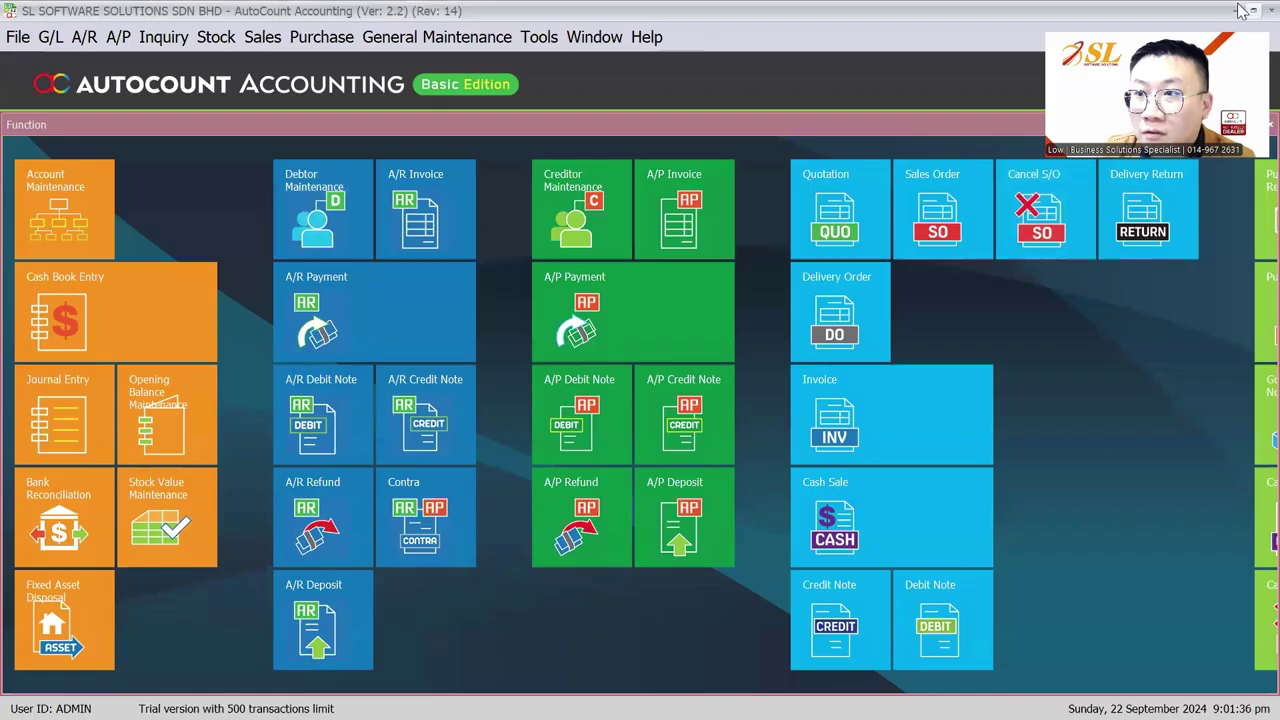
Minimize AutoCount, exit the slideshow to the desktop, and open the Import Stock Open Bal BV spreadsheet
click(1250, 10)
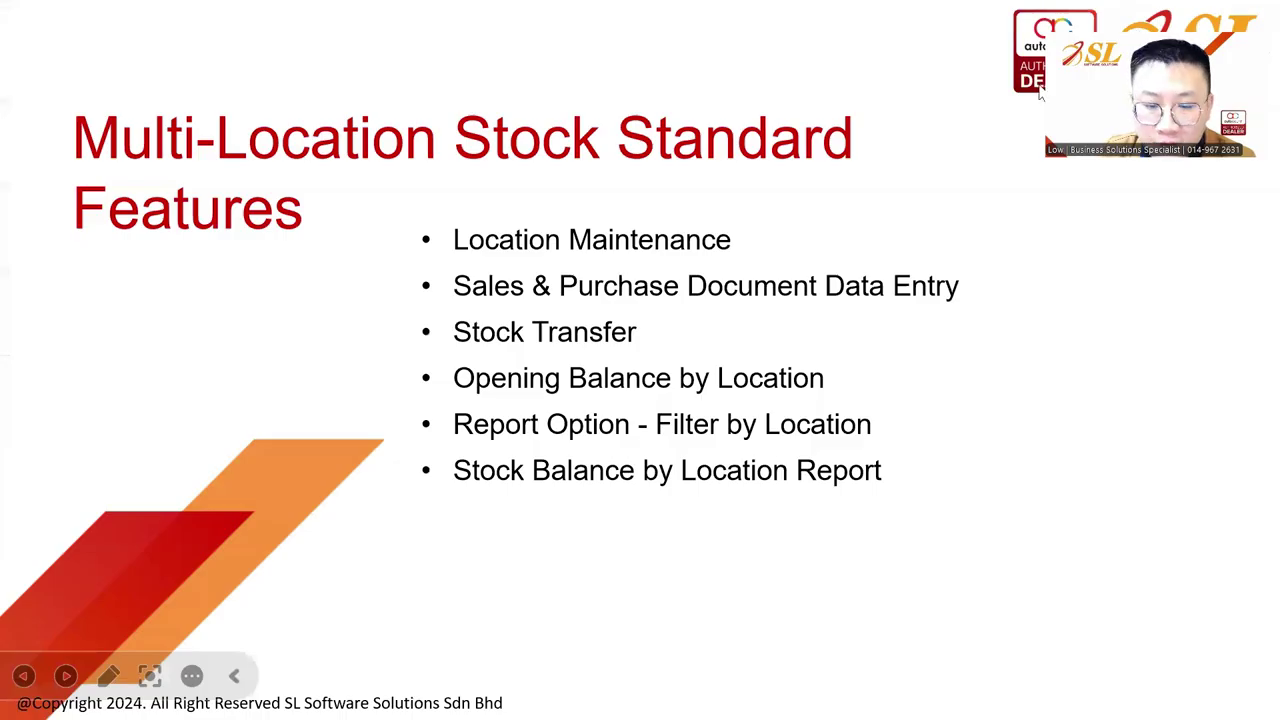
key(super)
key(Escape)
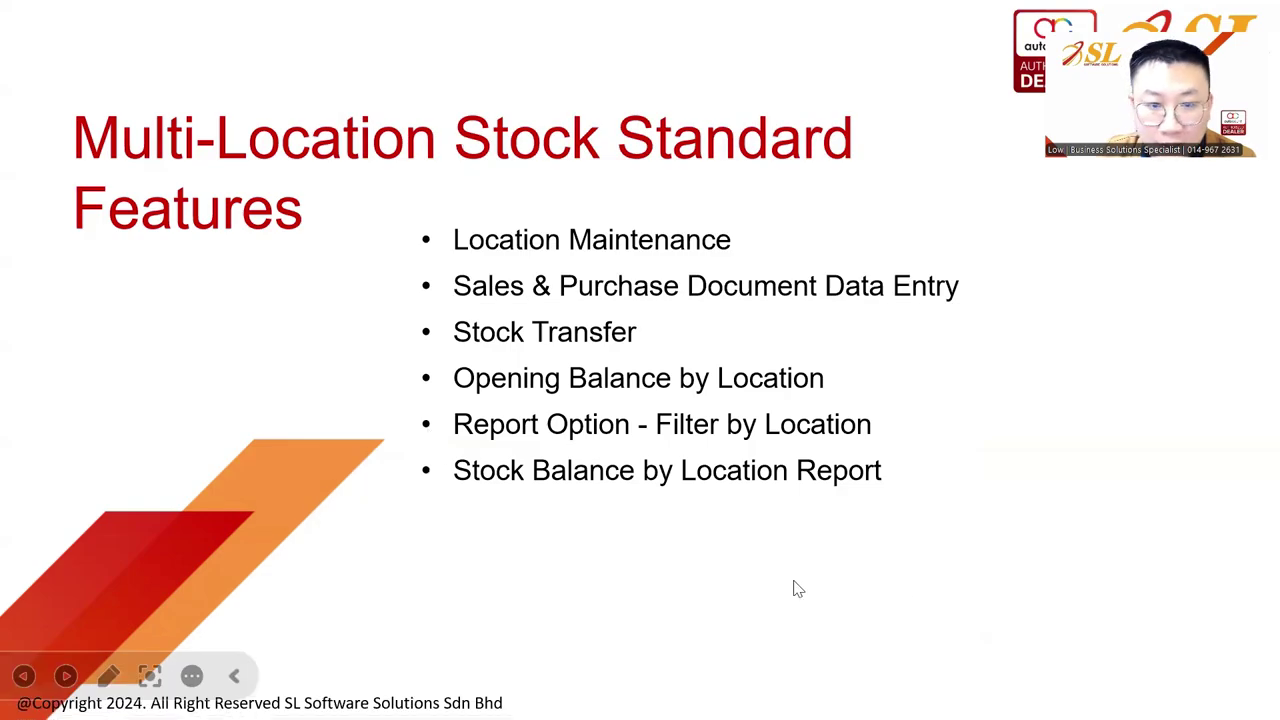
key(super+d)
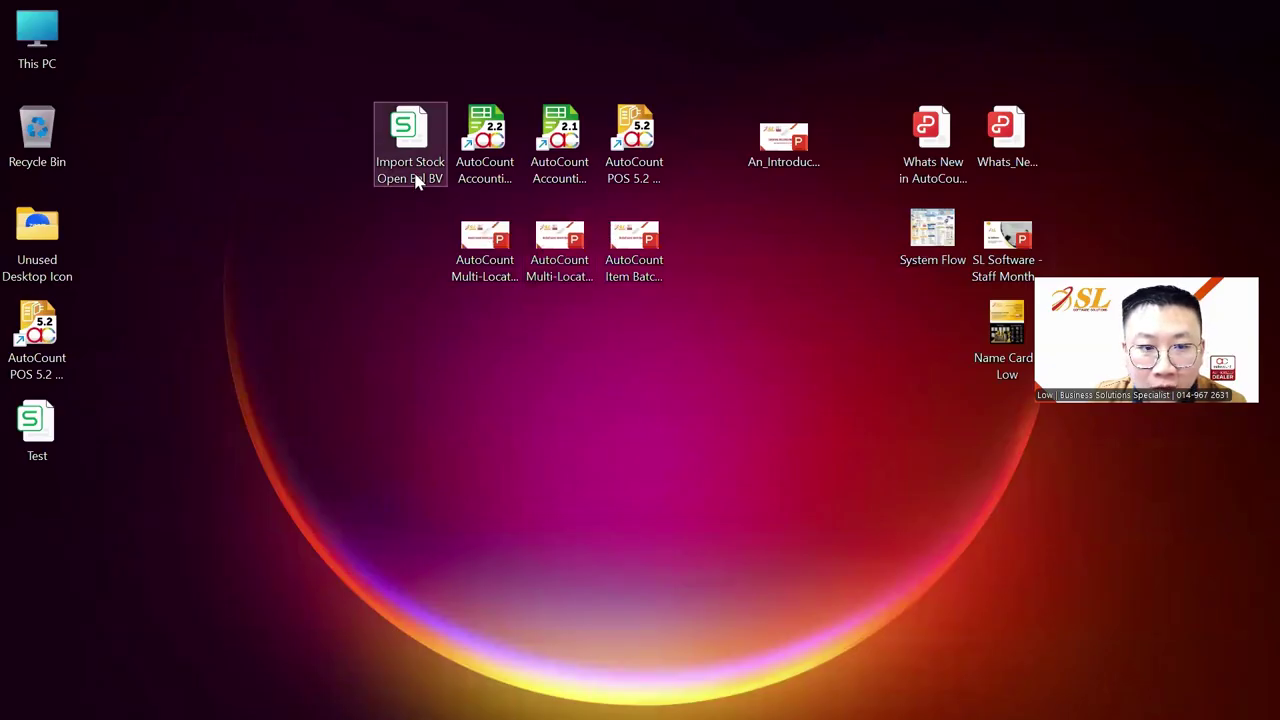
double_click(417, 180)
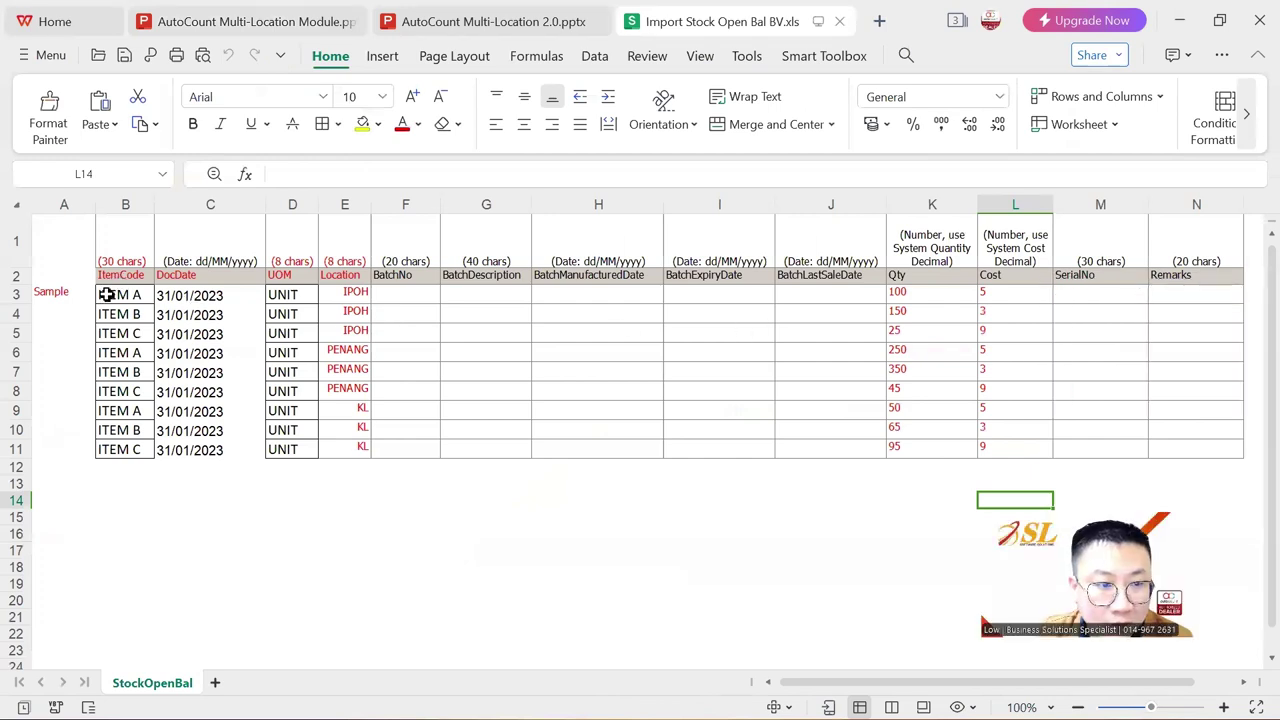
Select the opening balance table B2:L11 on the StockOpenBal sheet and copy it
drag(118, 276, 986, 437)
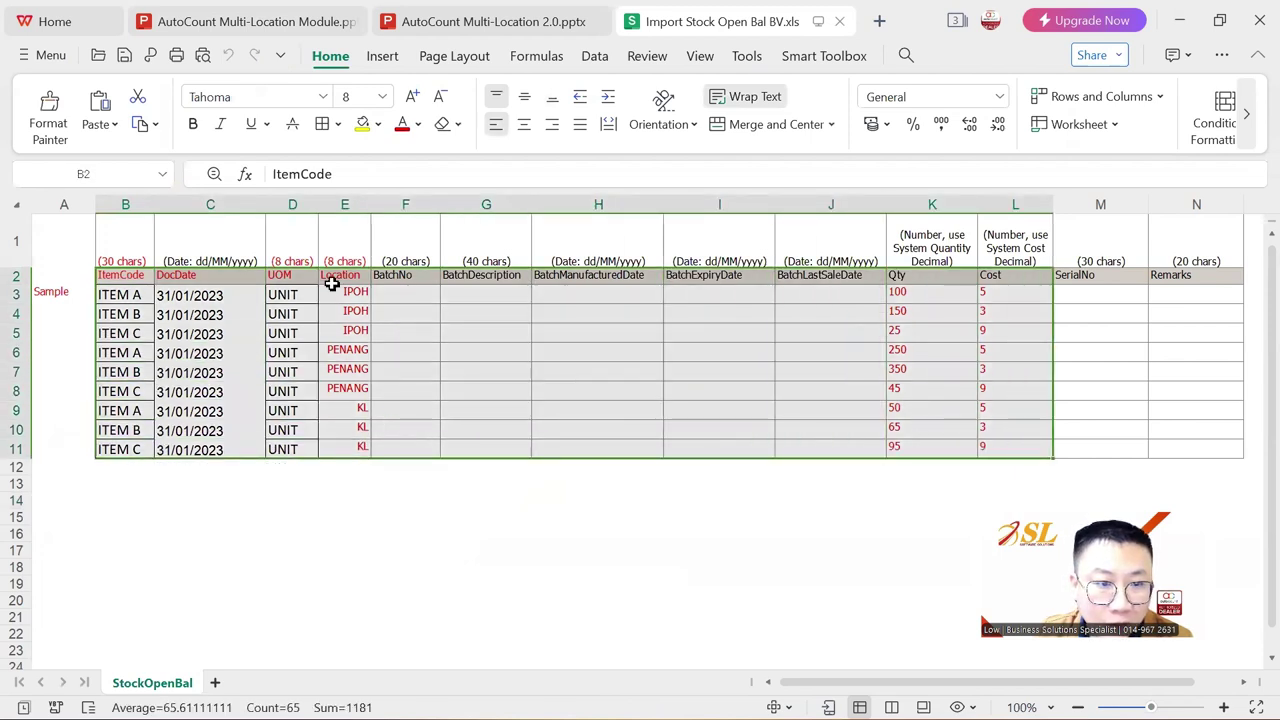
click(332, 284)
click(280, 276)
click(172, 276)
click(114, 276)
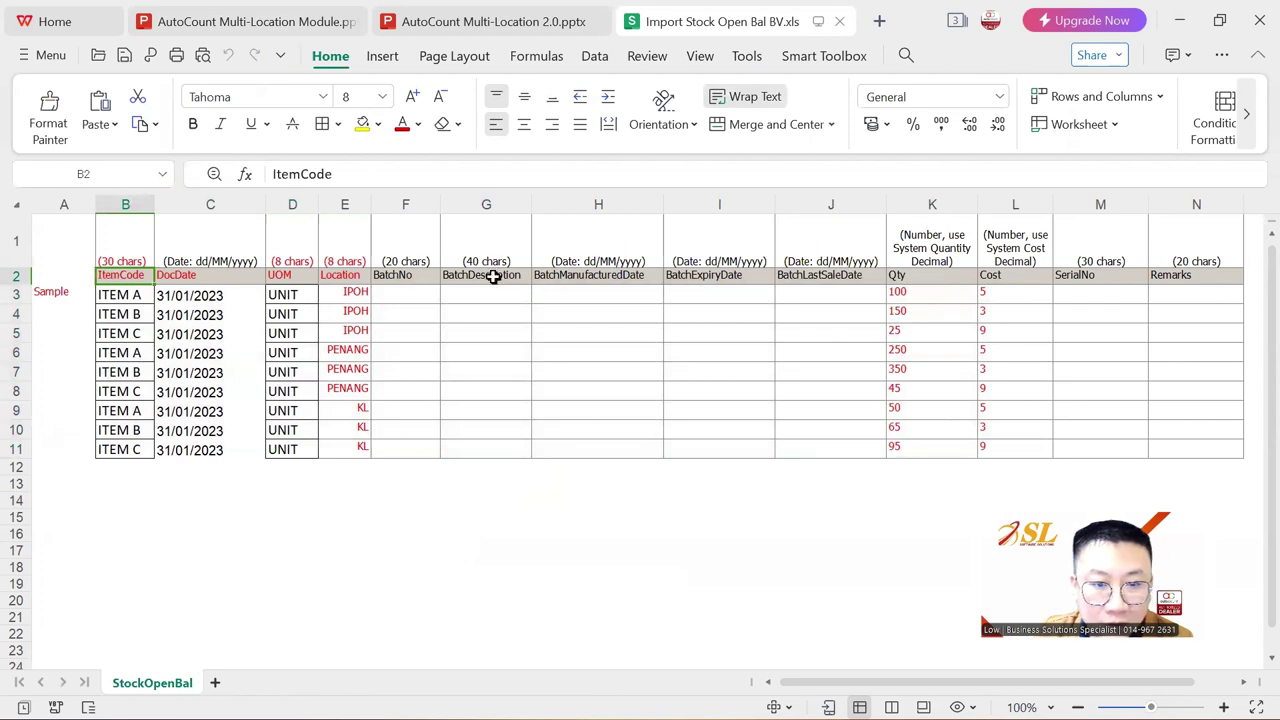
drag(410, 276, 848, 290)
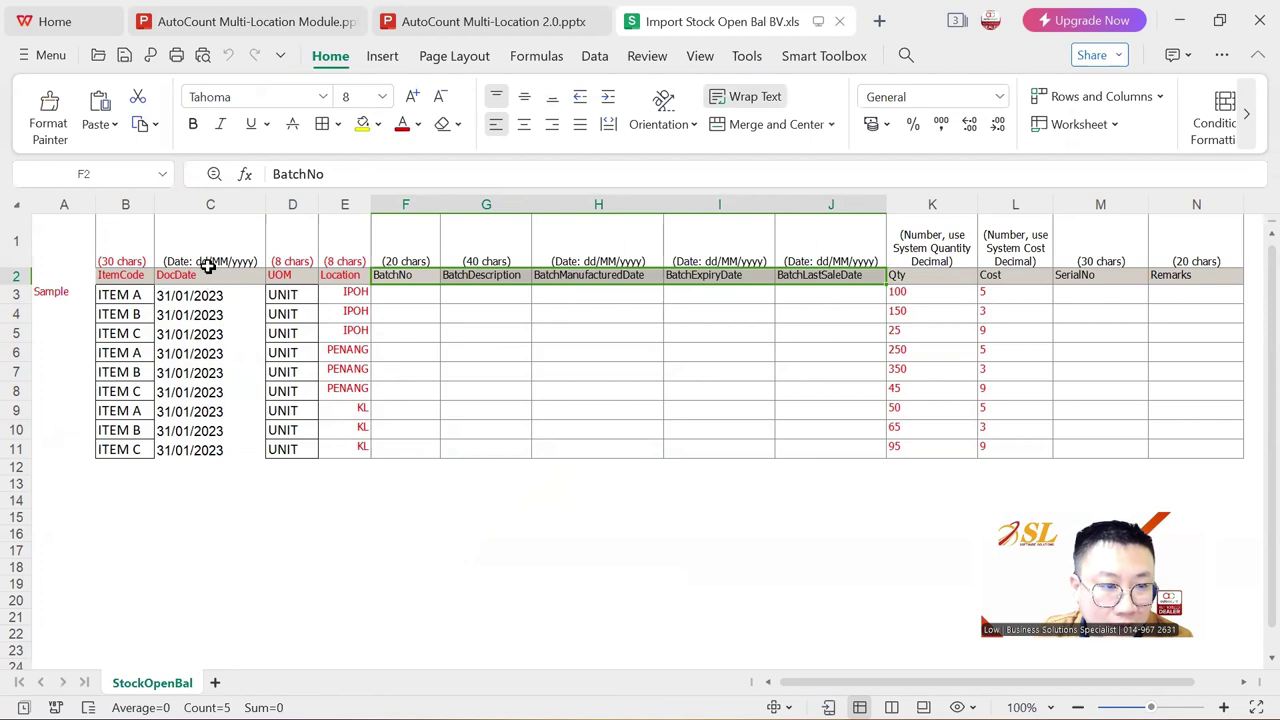
drag(114, 275, 985, 445)
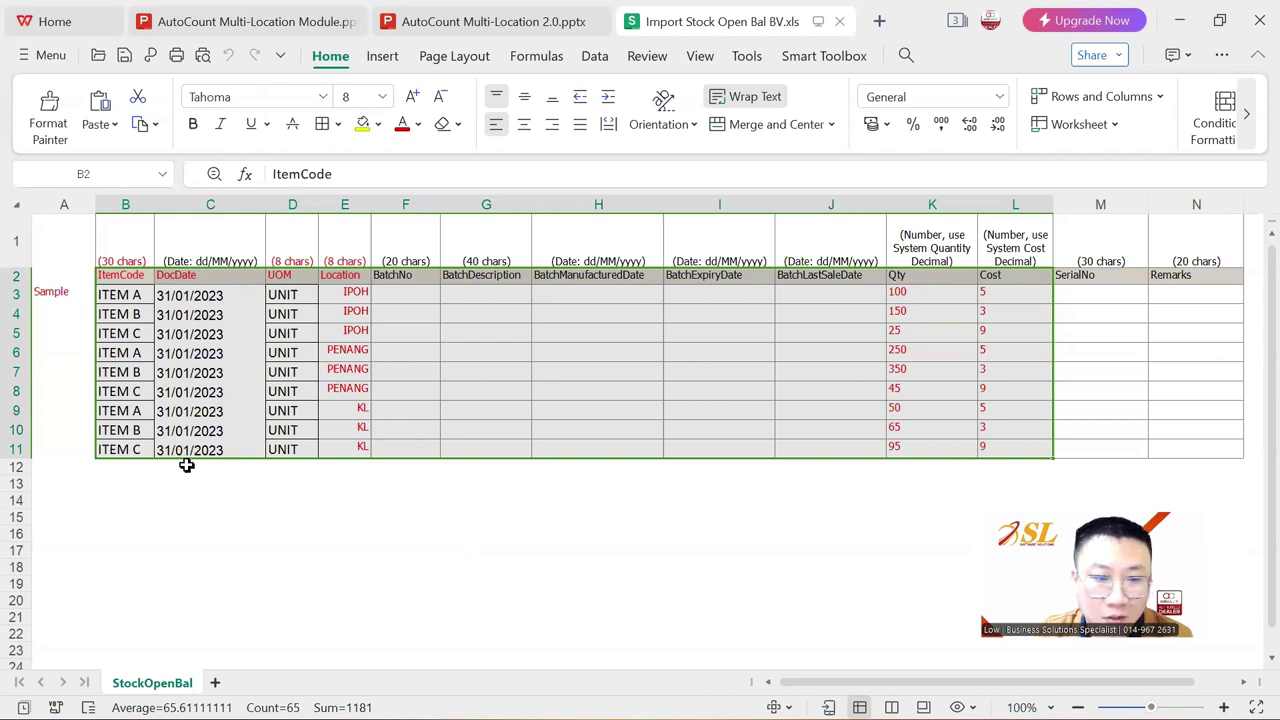
key(ctrl+c)
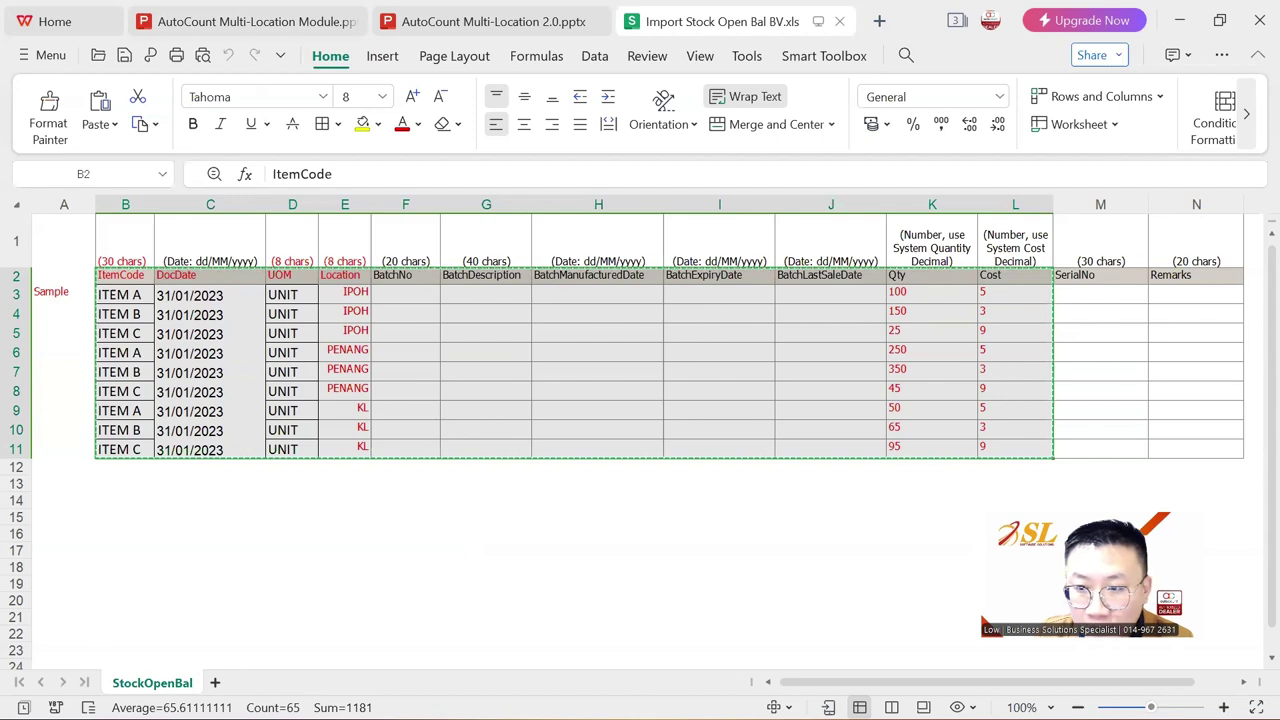
key(super)
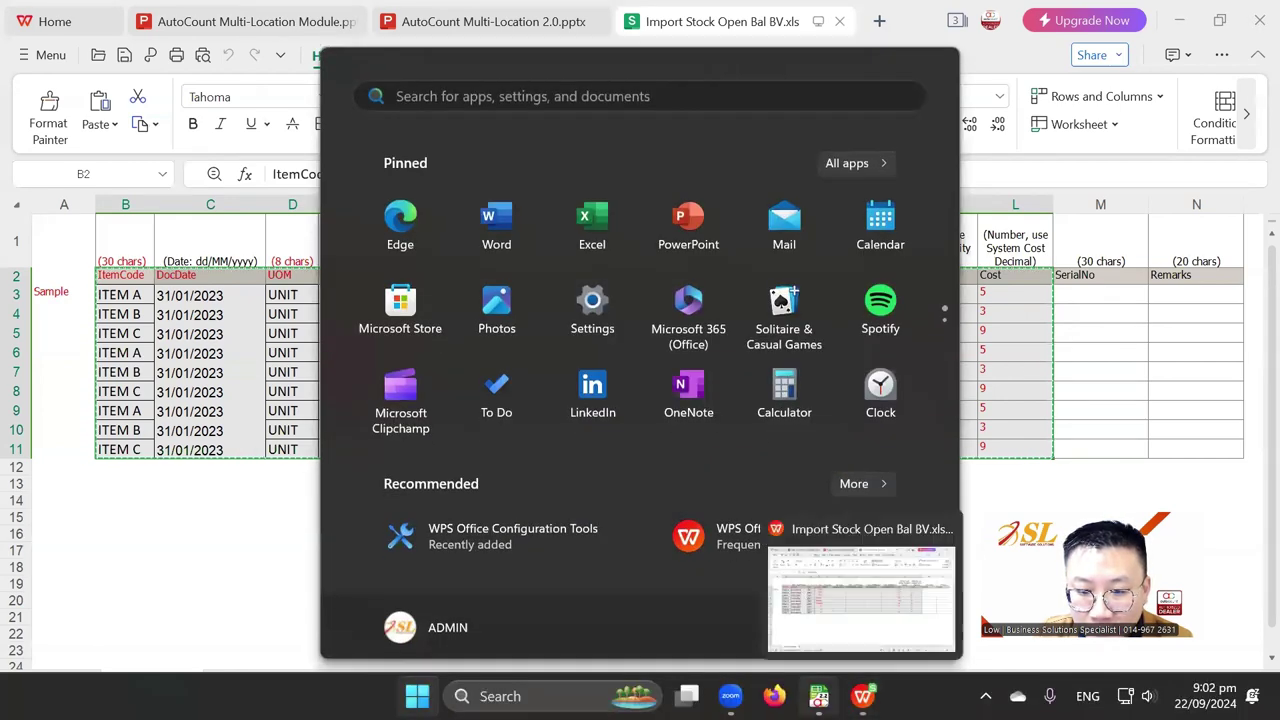
Switch back to AutoCount Accounting and browse its main menu for import options
mouse_move(818, 696)
click(845, 590)
click(18, 38)
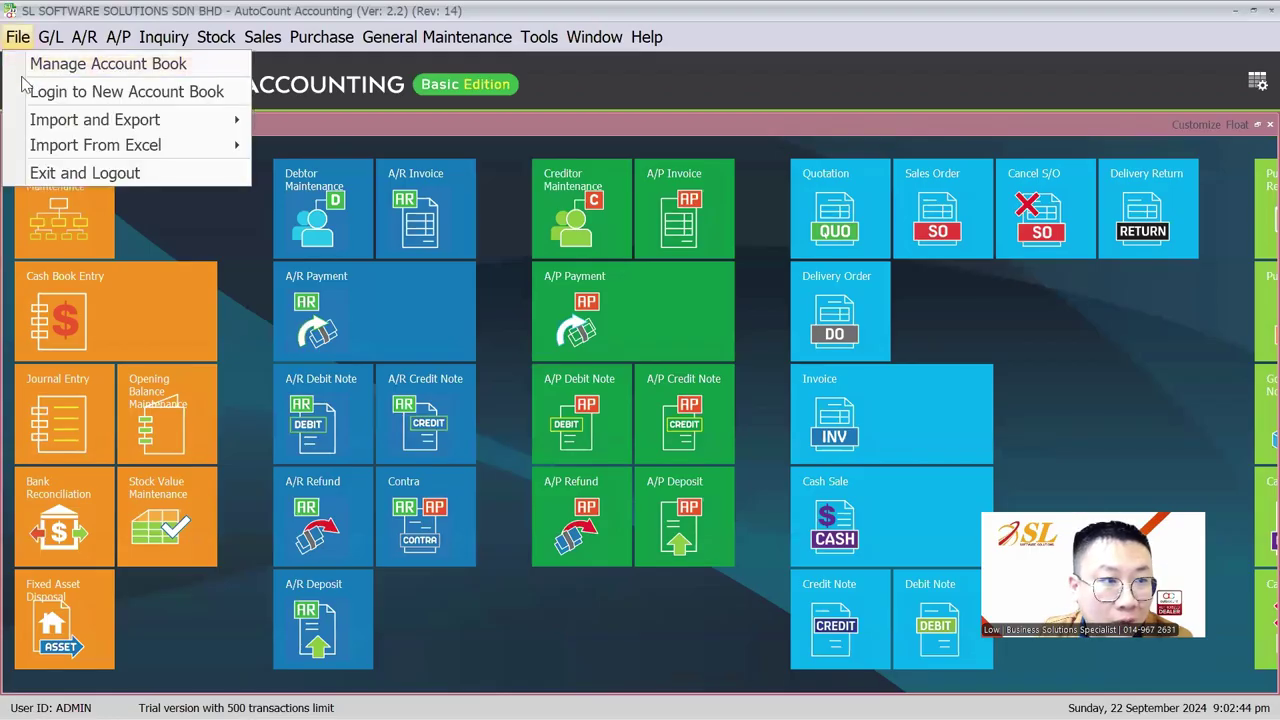
mouse_move(52, 150)
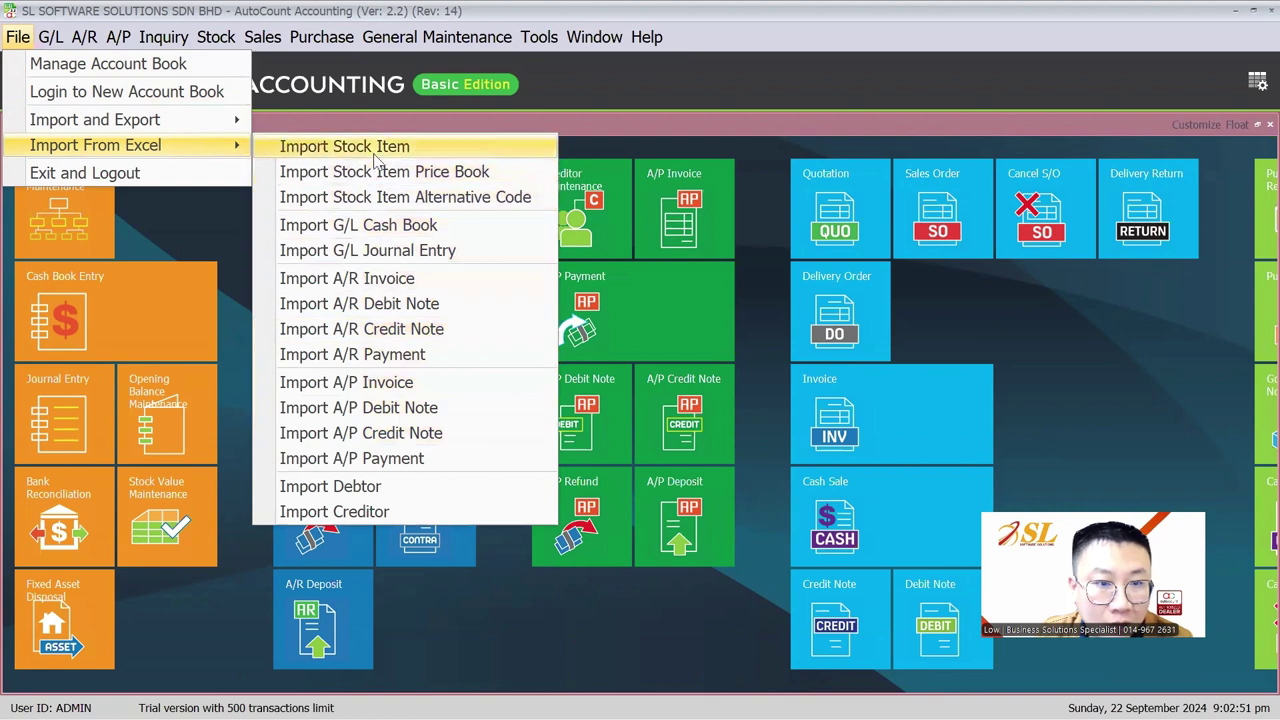
Launch AutoCount Accounting 2.2 Management Studio from Windows search and log in with the admin password
key(super)
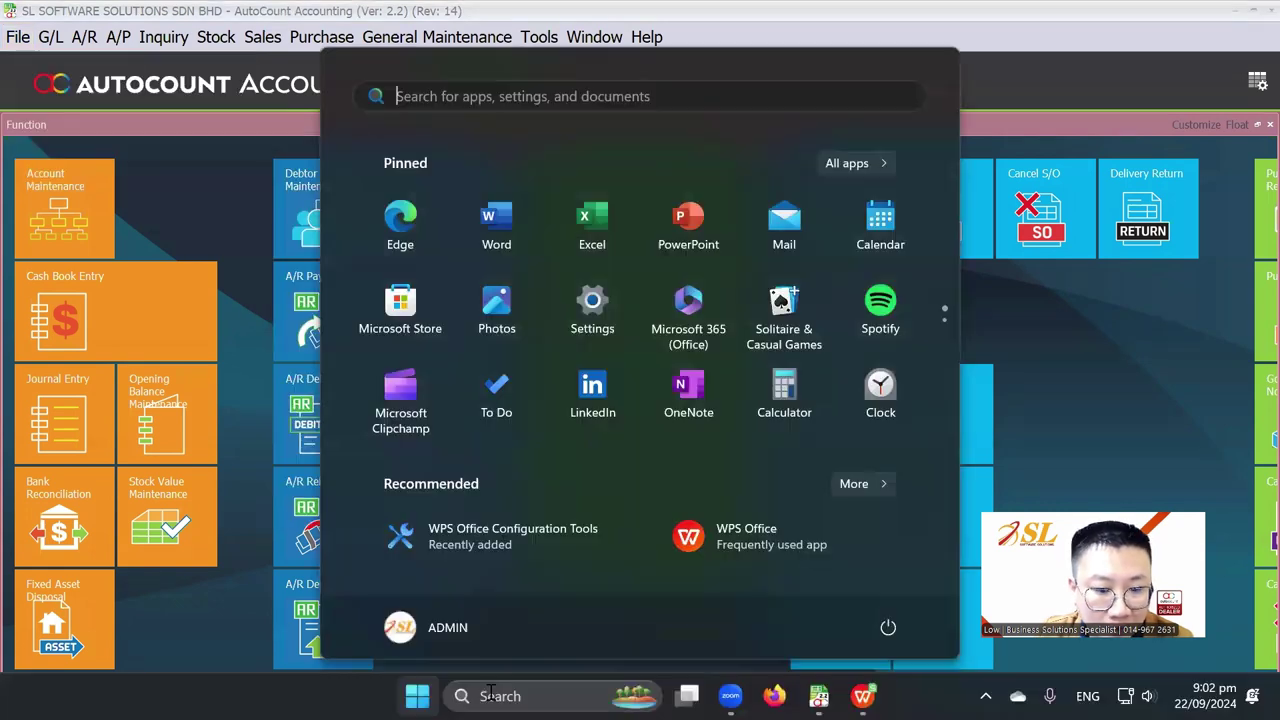
key(super+w)
text(MAMA)
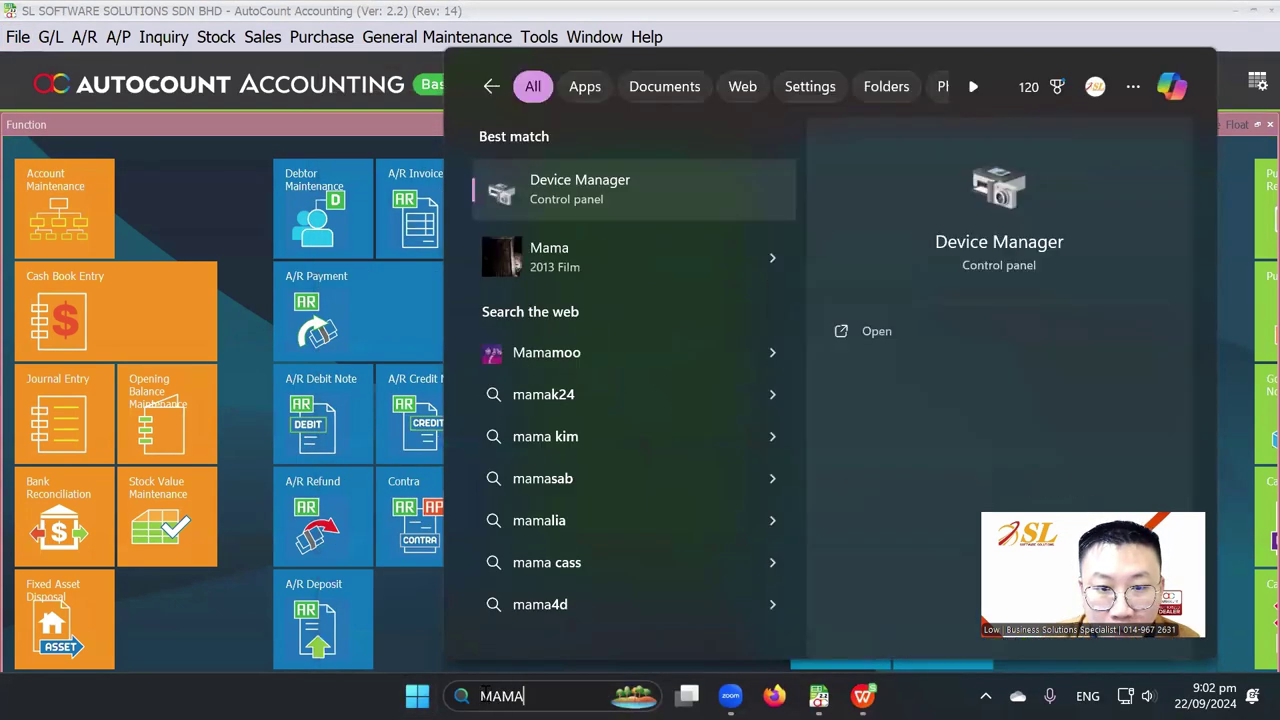
key(BackSpace)
key(BackSpace)
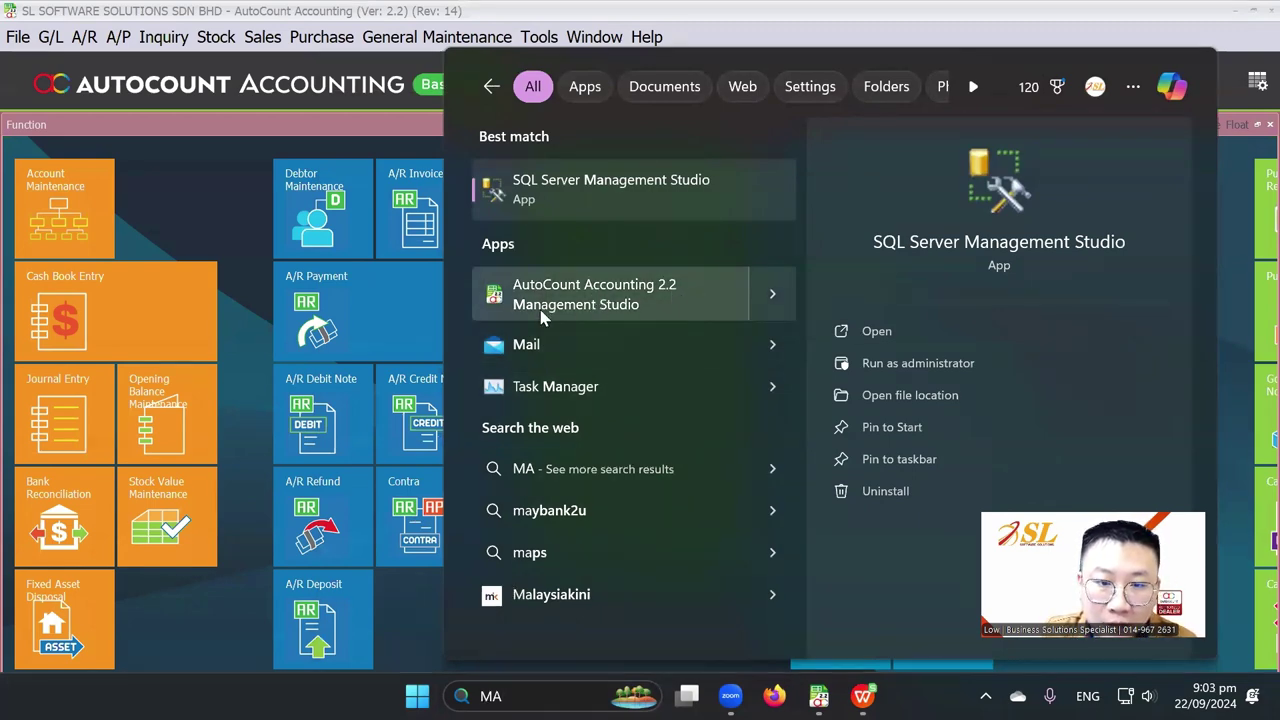
click(590, 306)
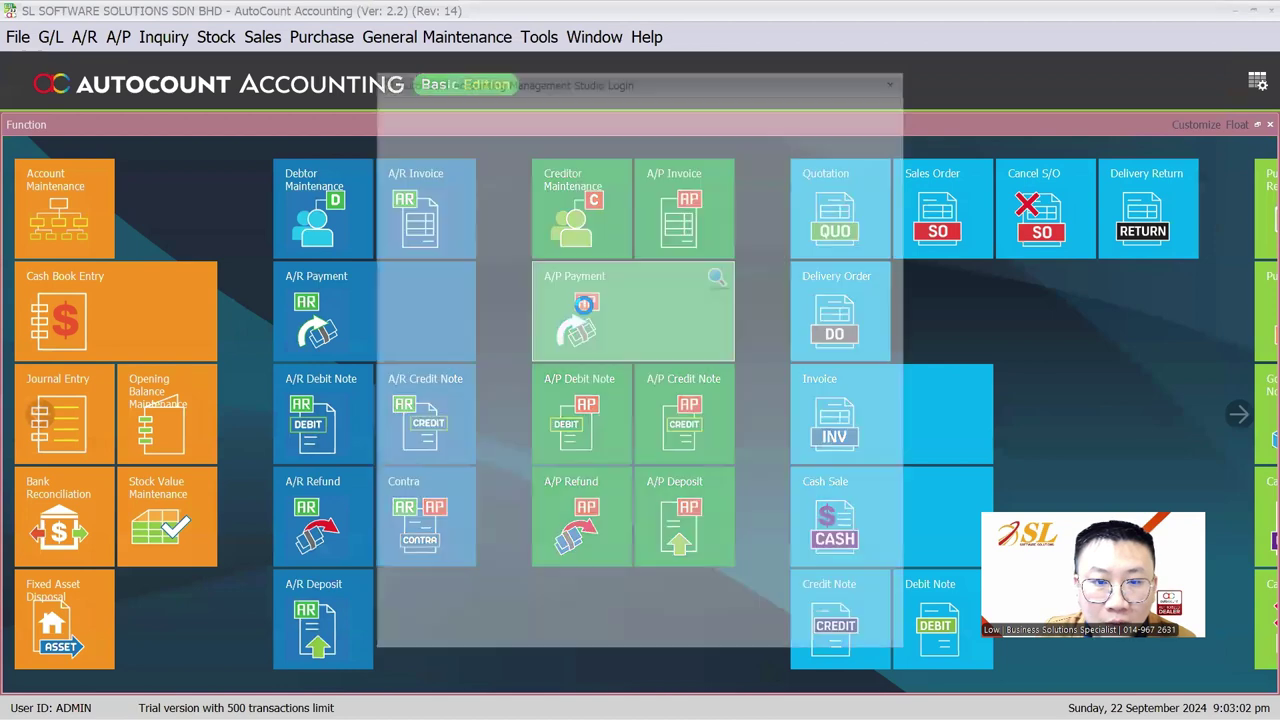
text(ADMIN)
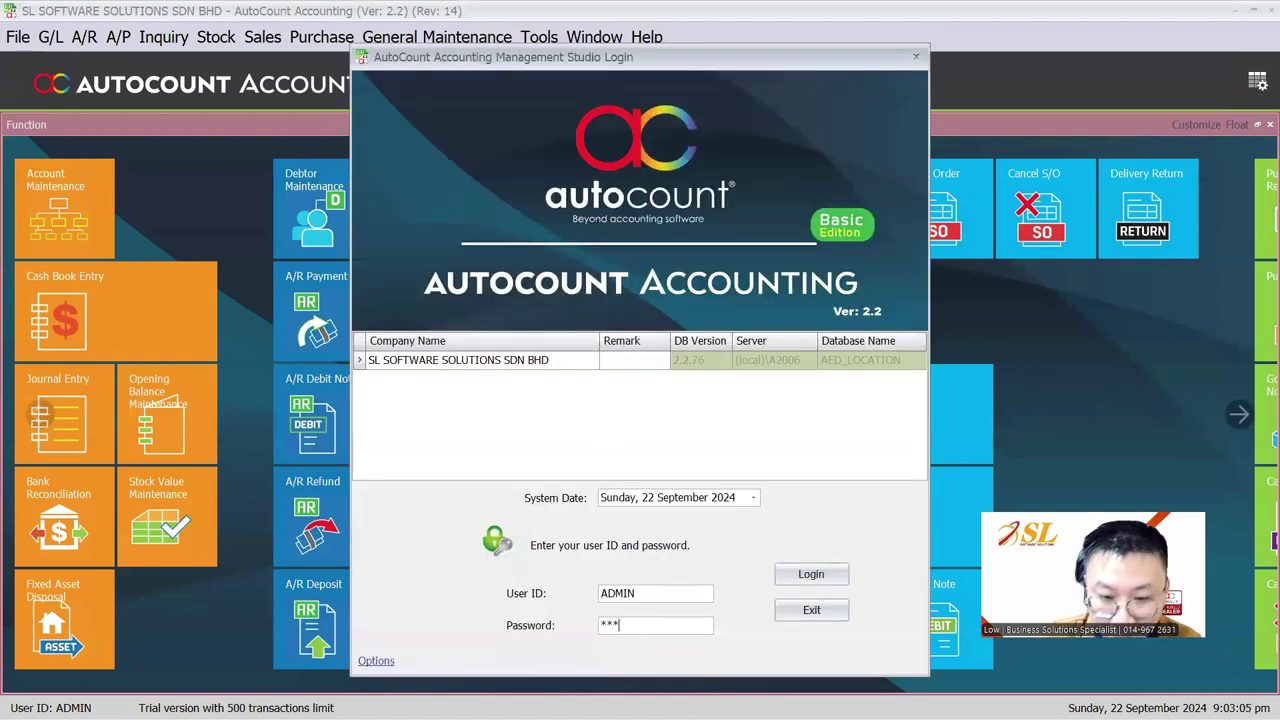
key(Return)
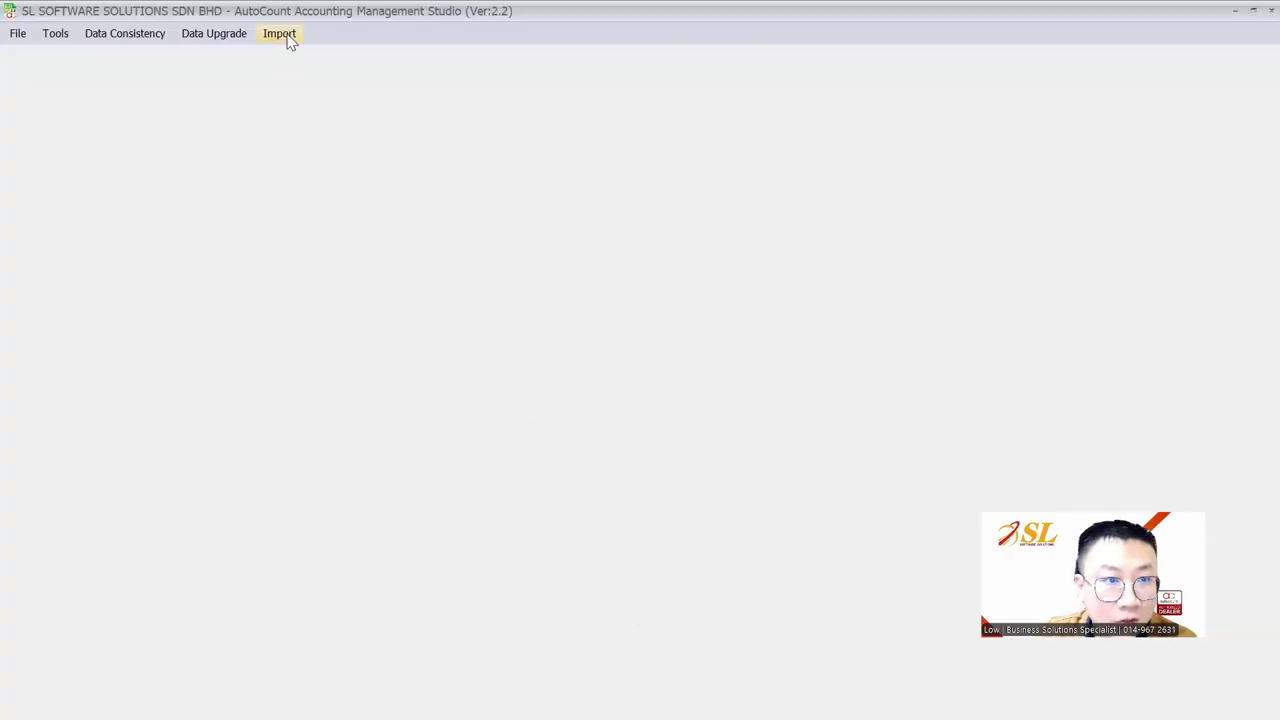
click(287, 36)
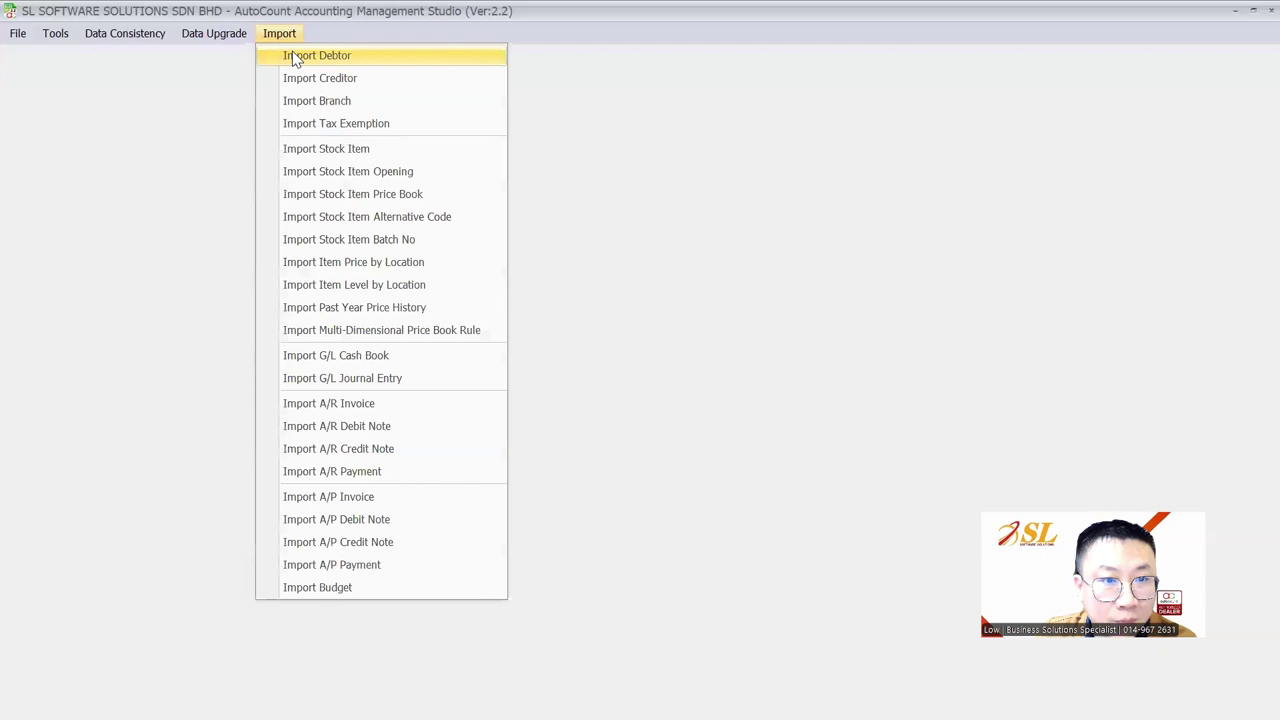
Paste the copied rows into Import Stock Item Opening, import all nine, and close the import window
click(326, 174)
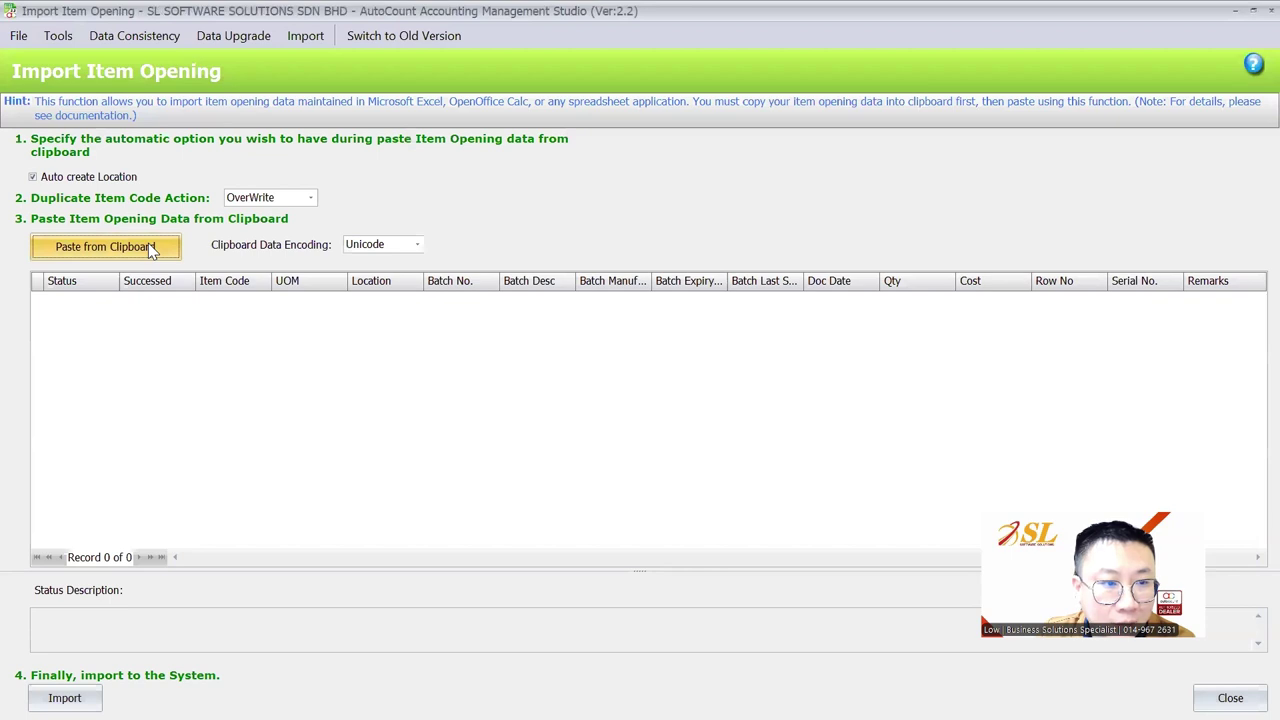
click(148, 247)
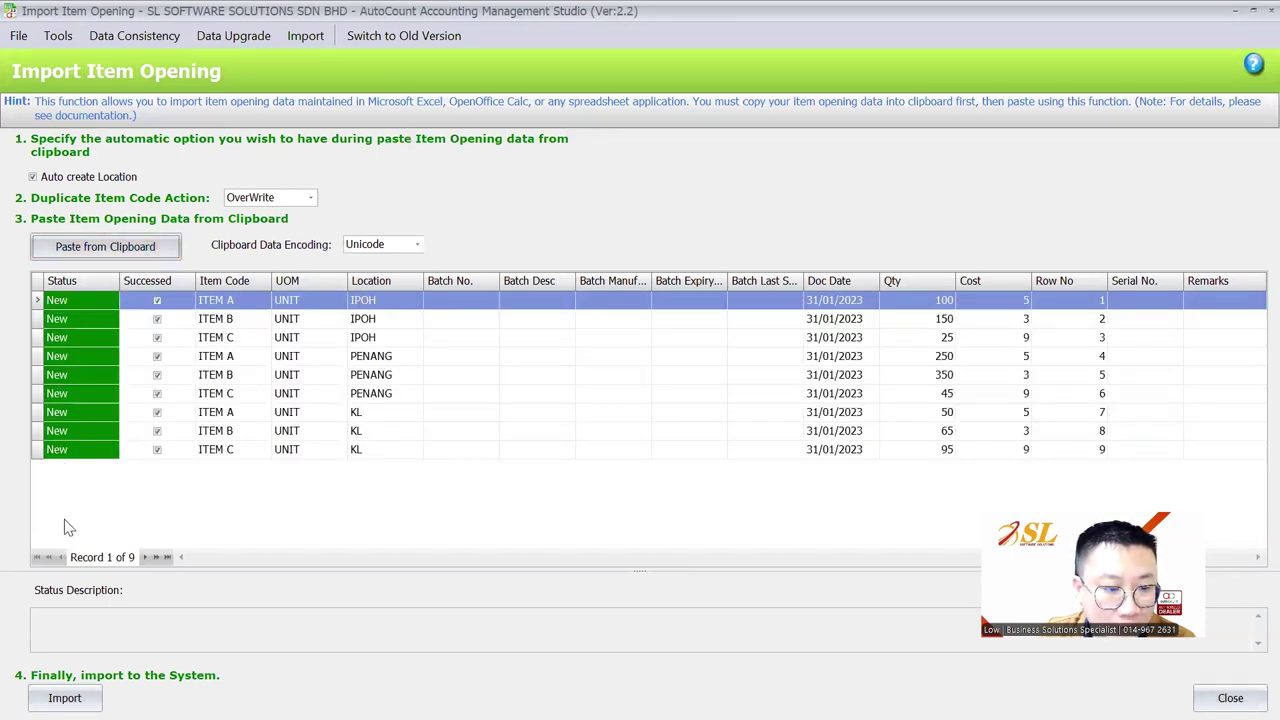
click(65, 698)
click(640, 395)
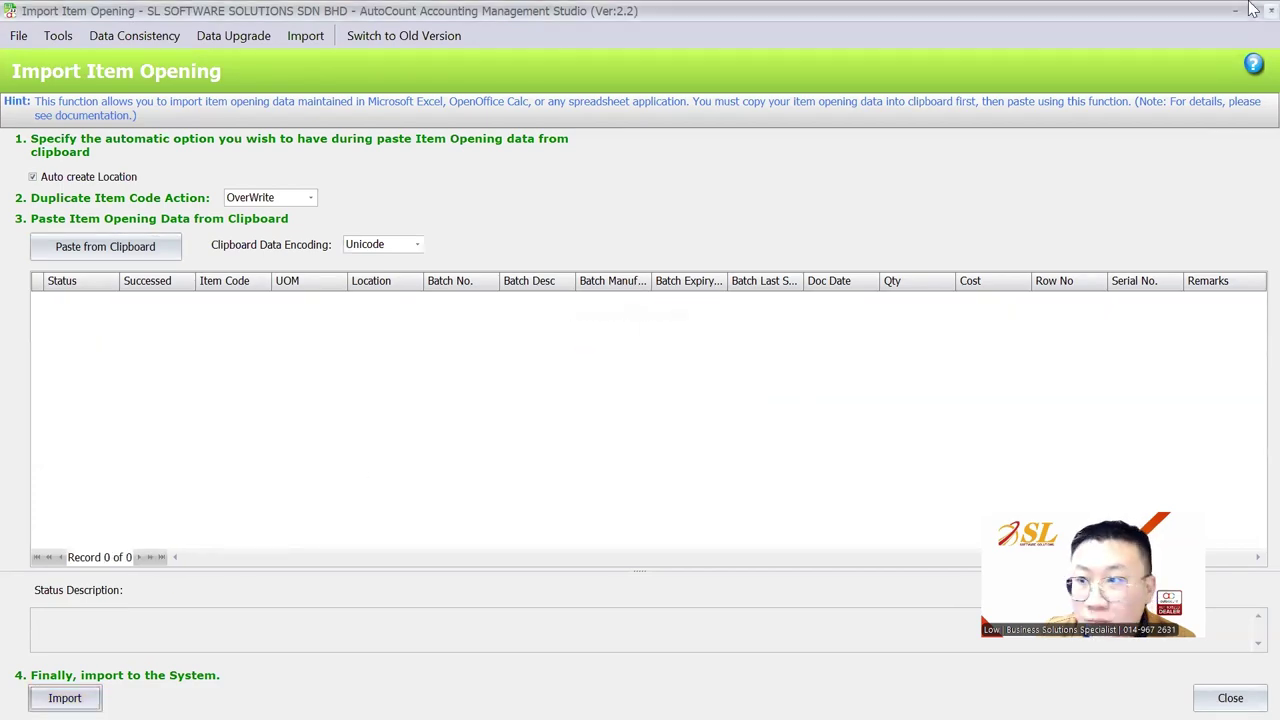
click(1268, 10)
click(1268, 10)
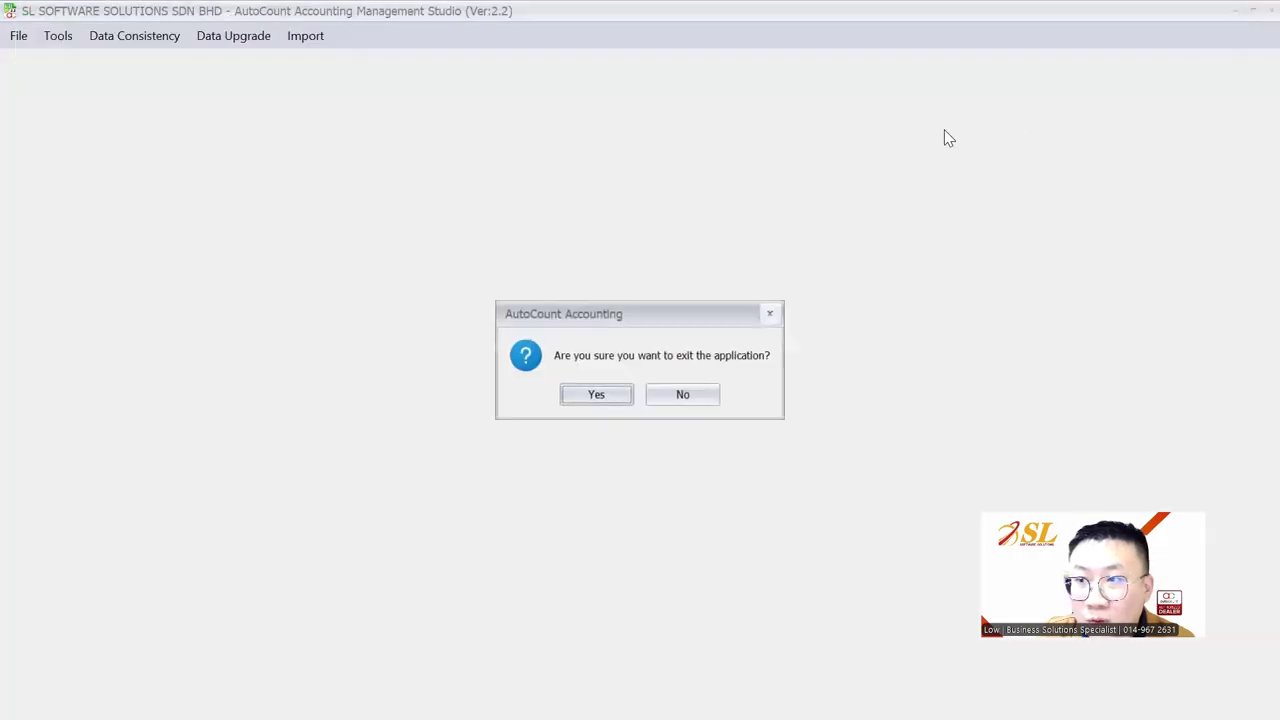
click(677, 396)
key(super)
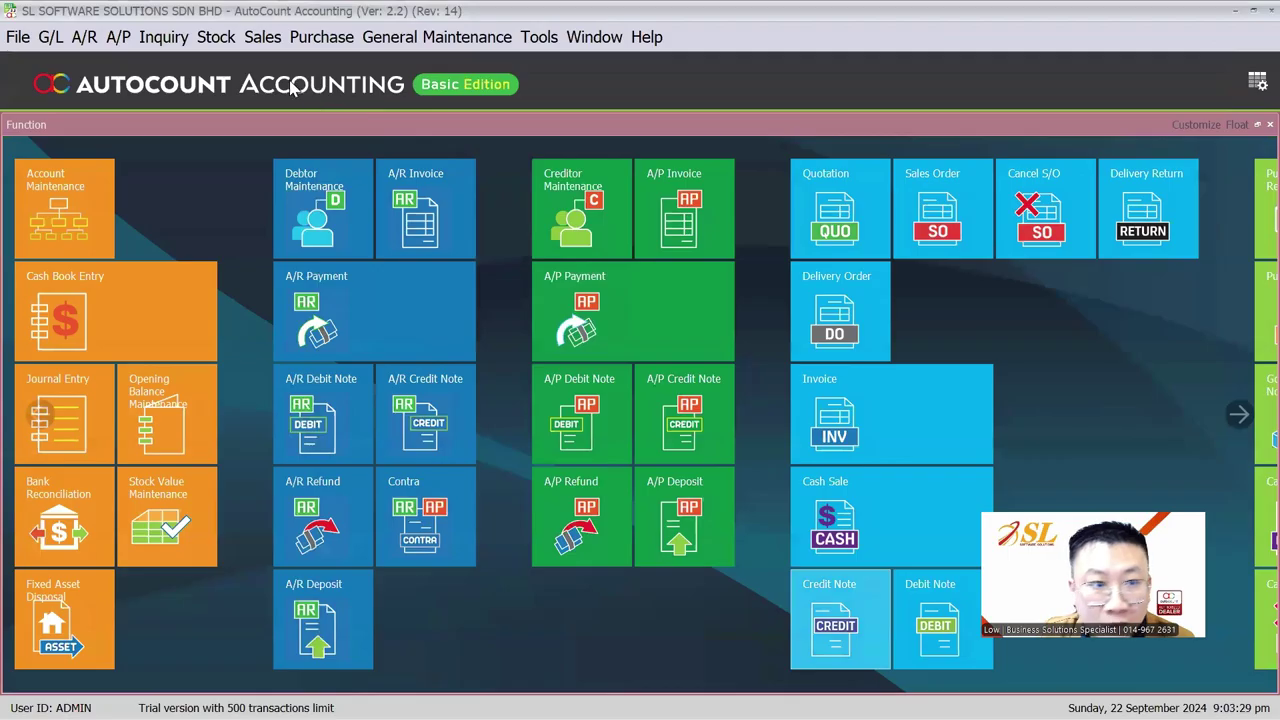
Reload Item Opening Balance Maintenance unfiltered to confirm the nine imported rows, then view the slide
click(215, 36)
mouse_move(292, 89)
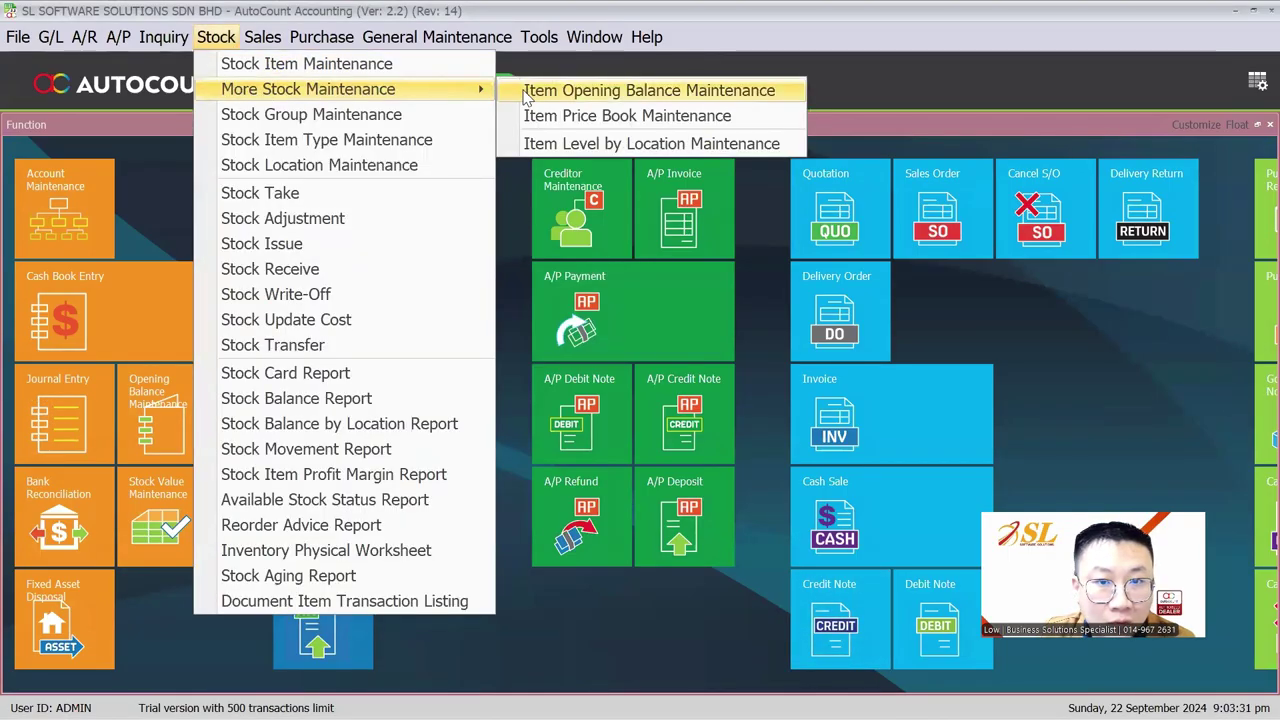
click(525, 92)
click(515, 248)
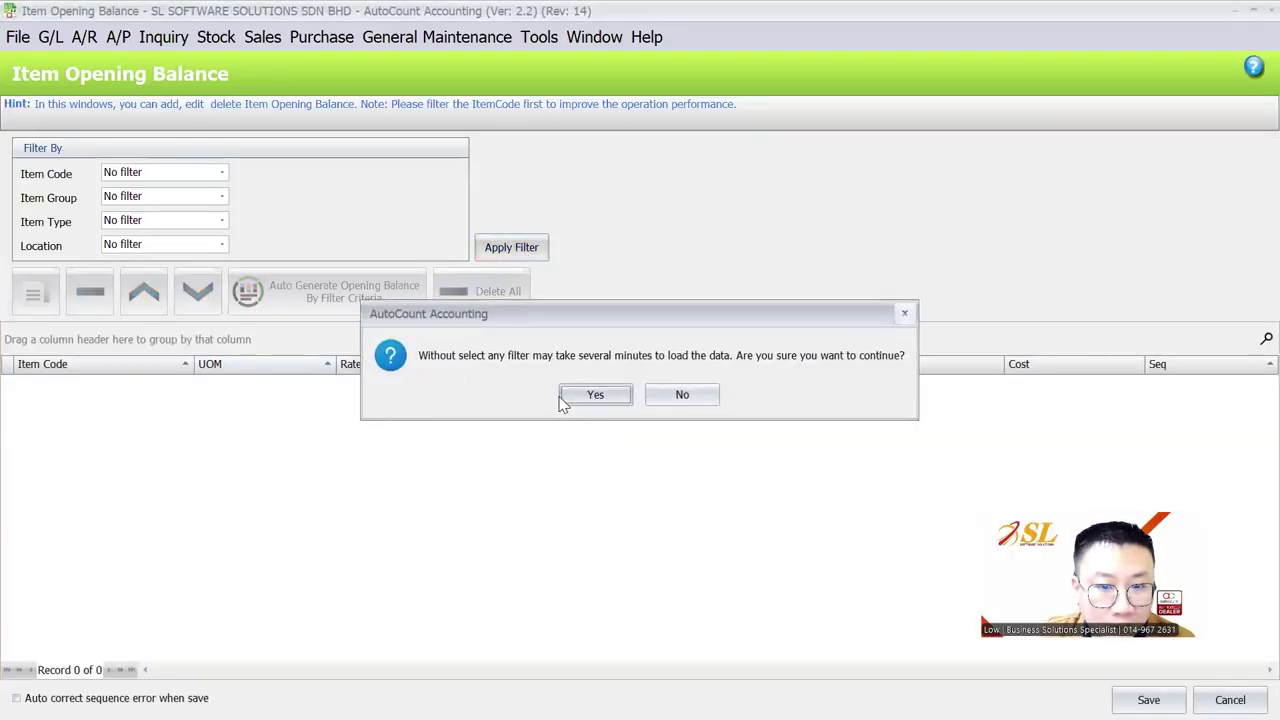
click(590, 394)
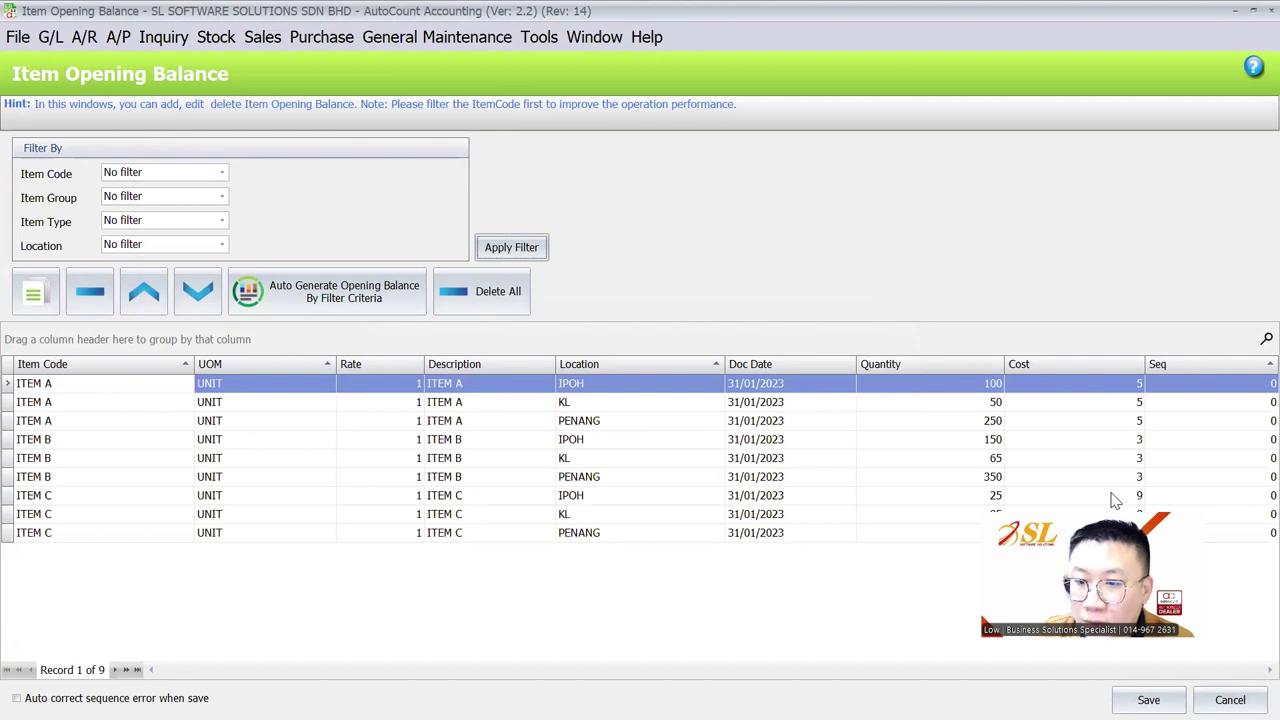
key(alt+Tab)
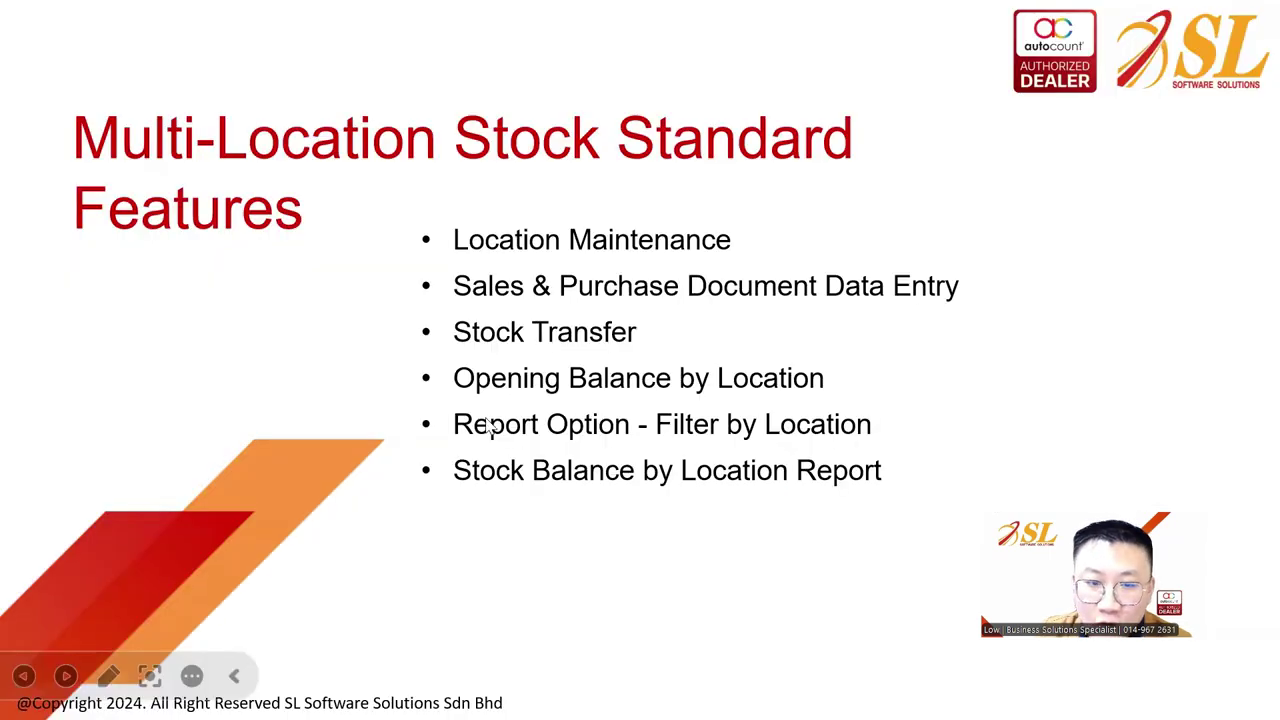
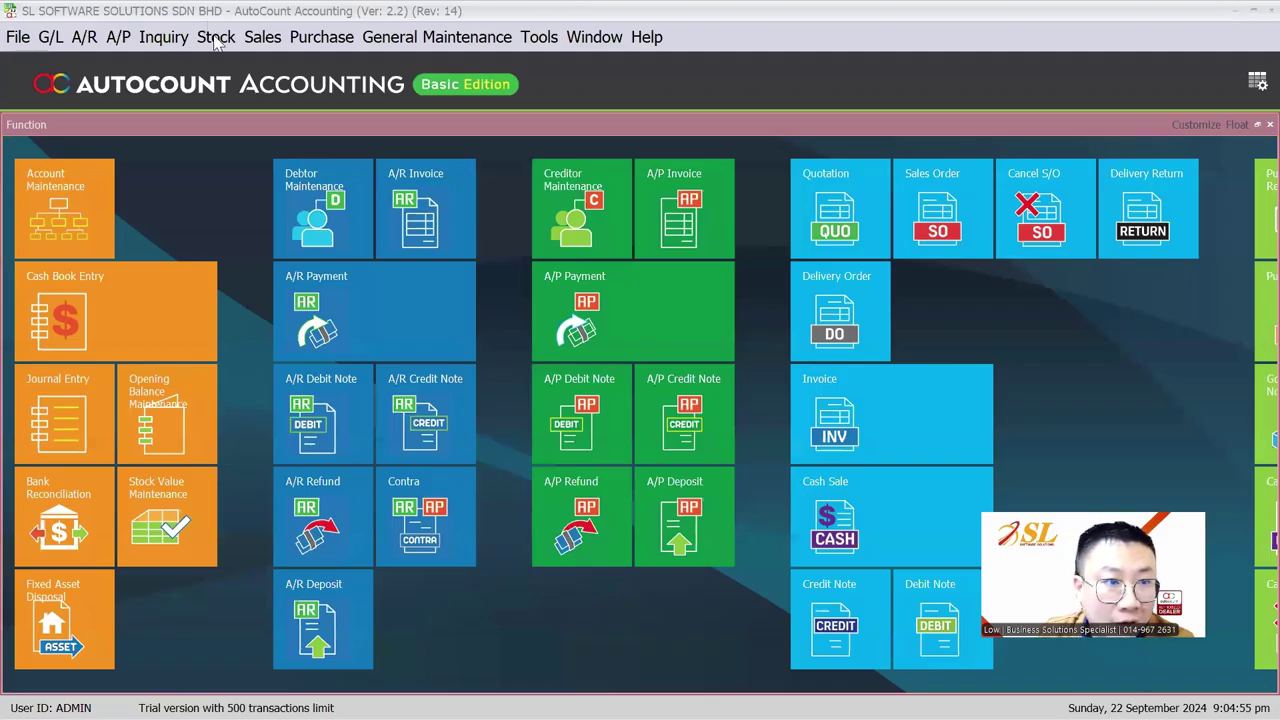
Open purchase invoice PI-000001 from the Purchase Invoice list
click(215, 37)
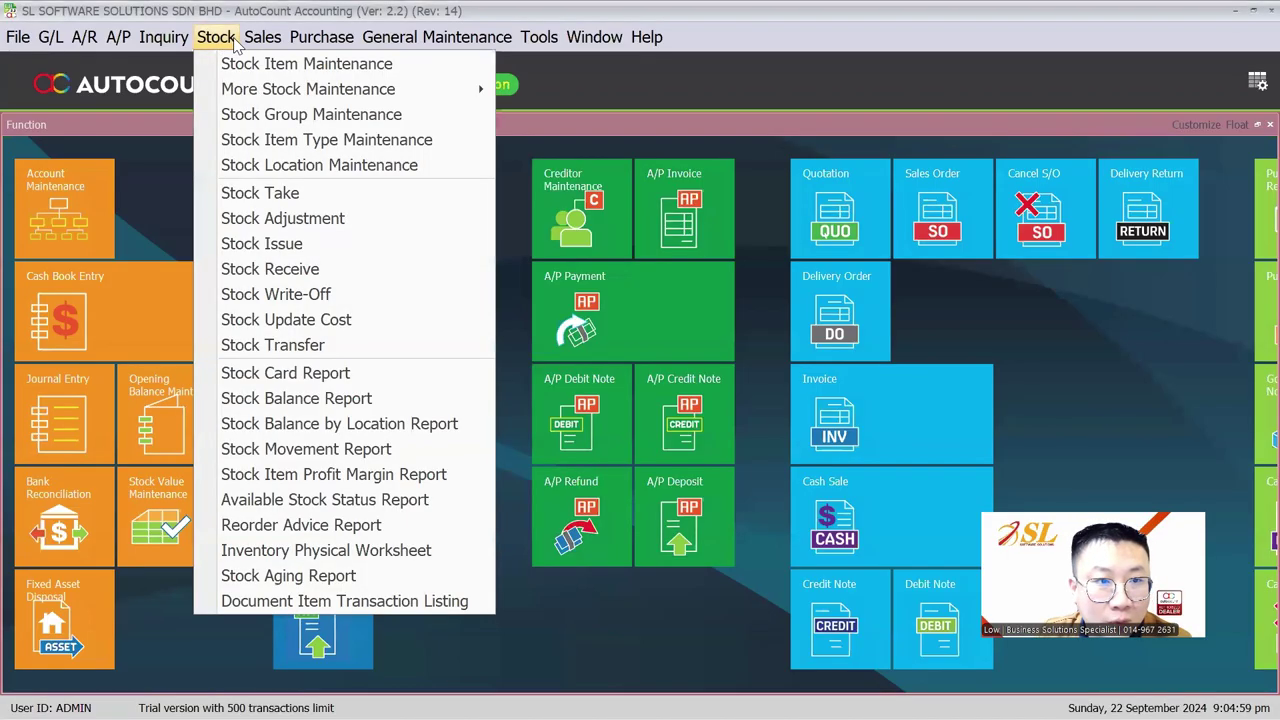
mouse_move(299, 46)
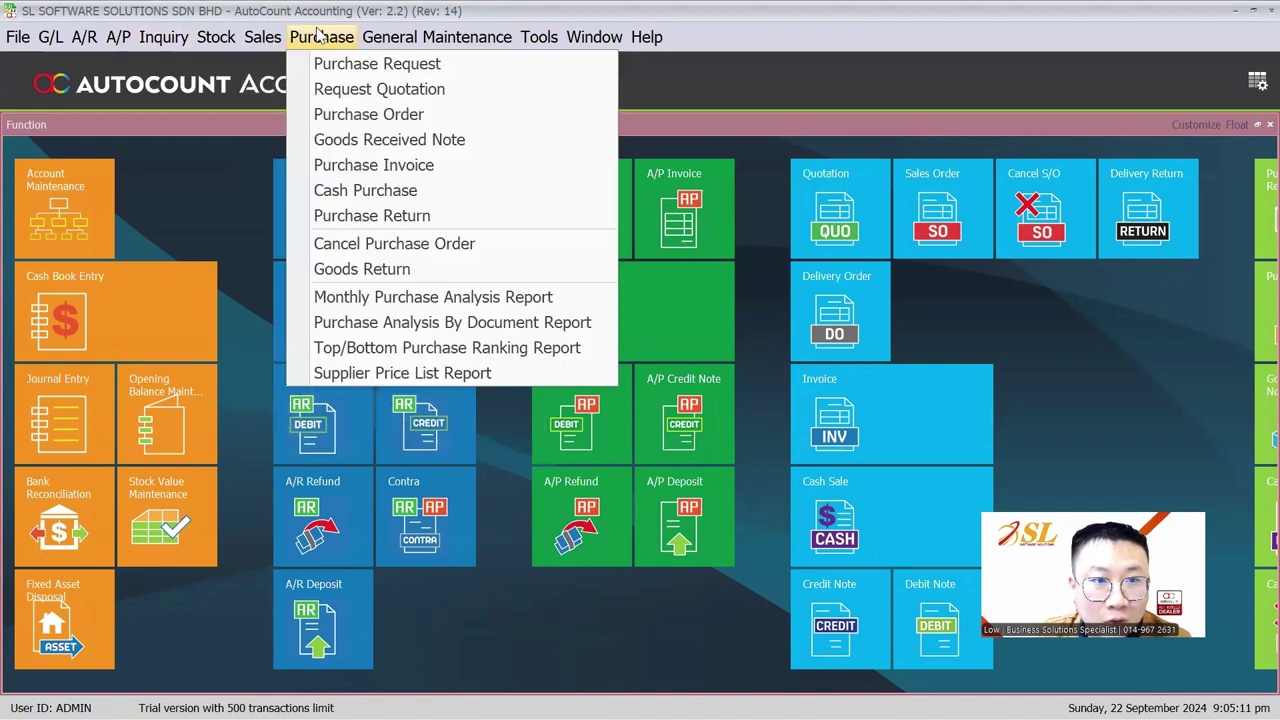
mouse_move(205, 44)
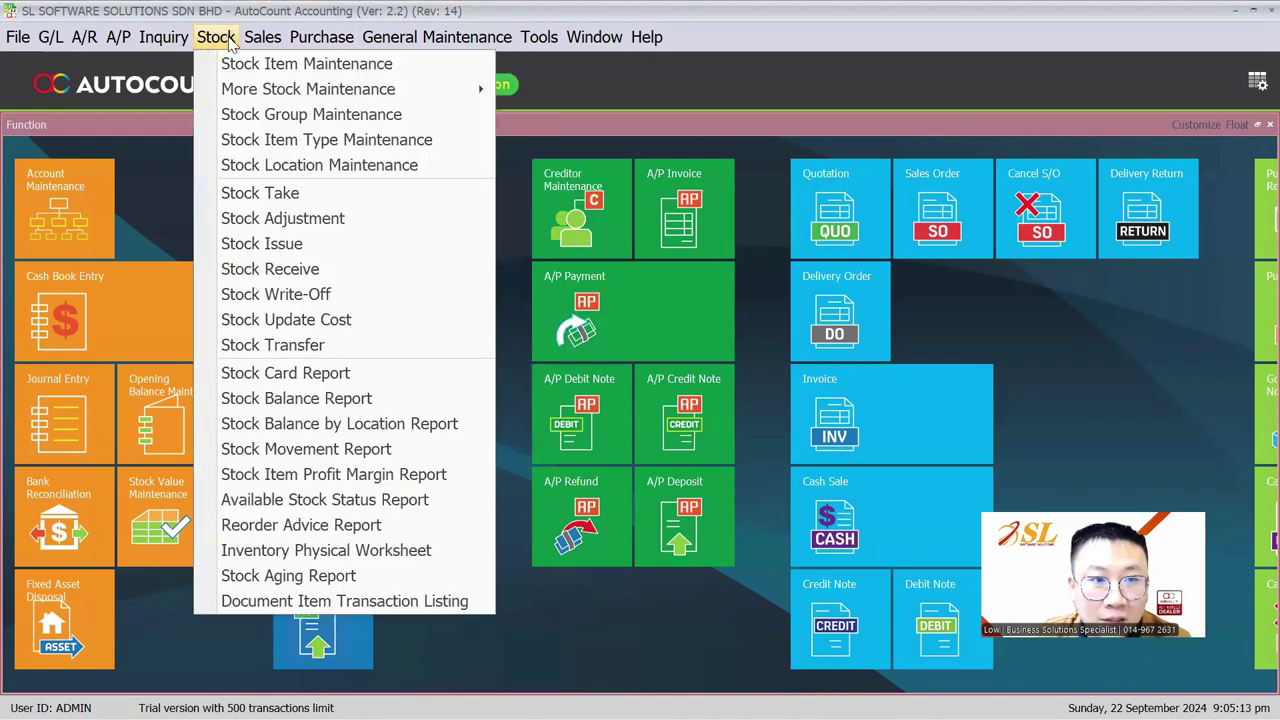
click(366, 165)
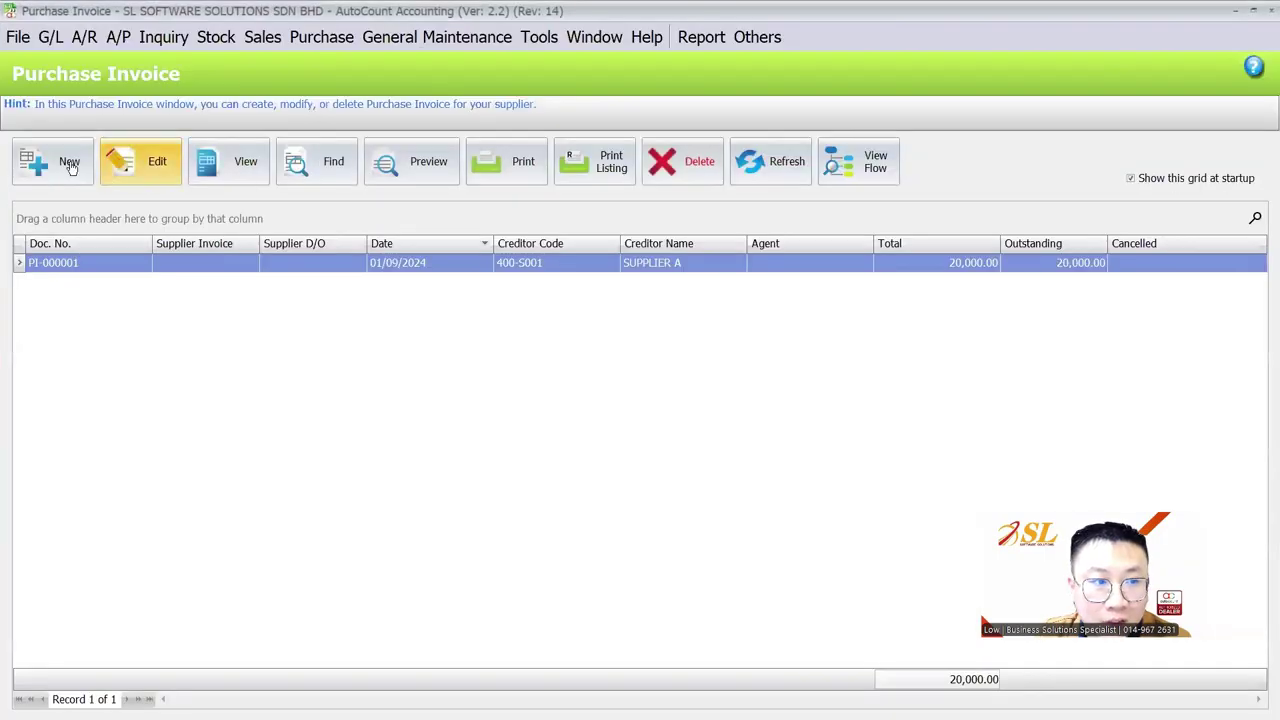
click(158, 168)
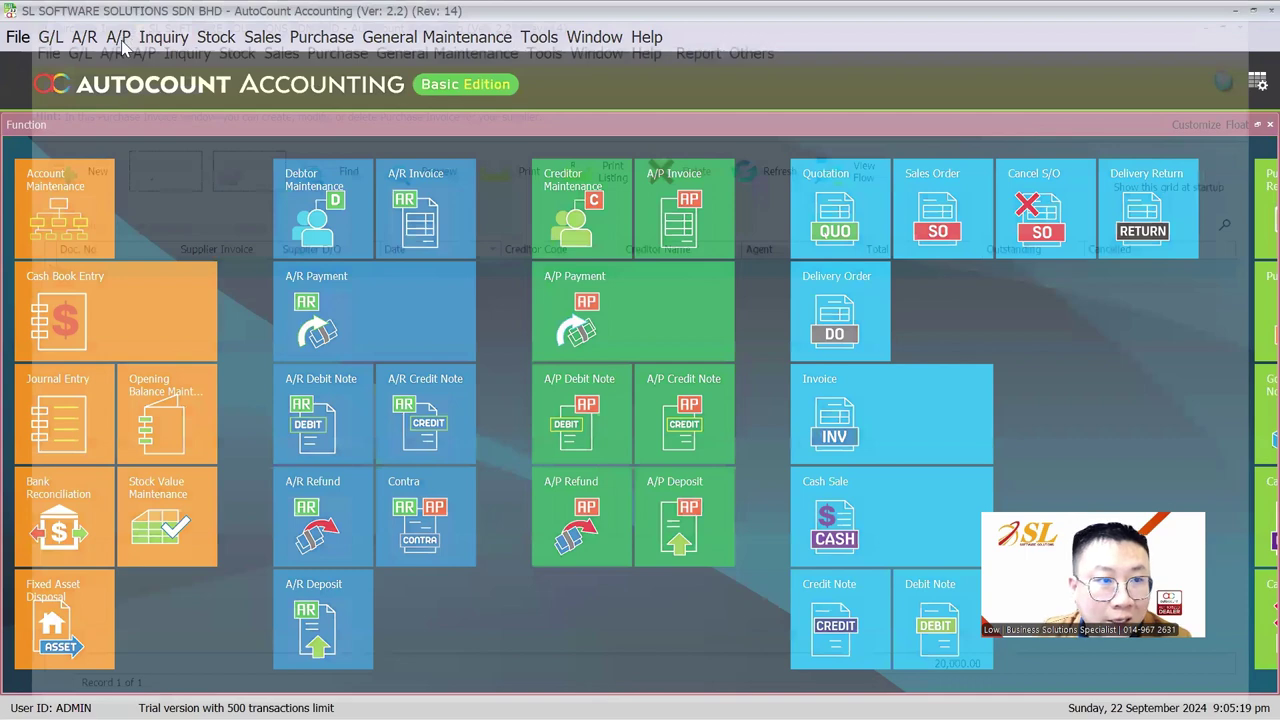
Start a new payment voucher from the Cash Book list, then close it without saving
click(118, 38)
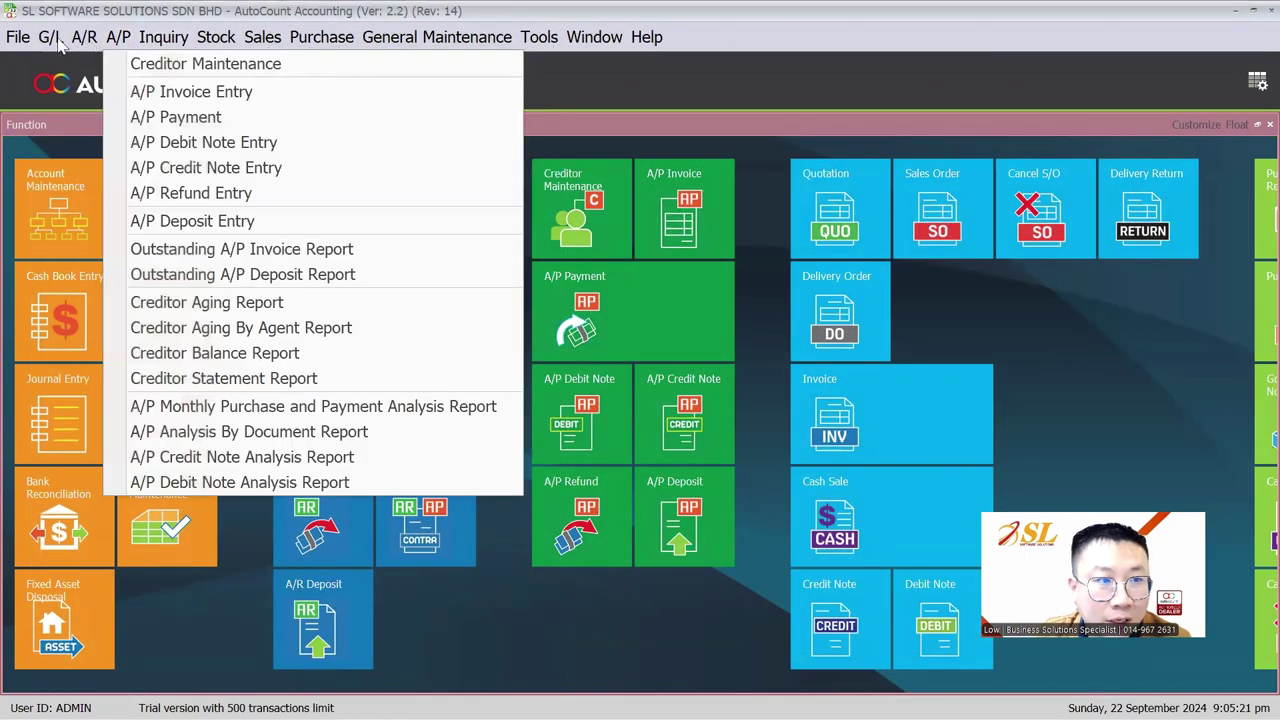
mouse_move(52, 40)
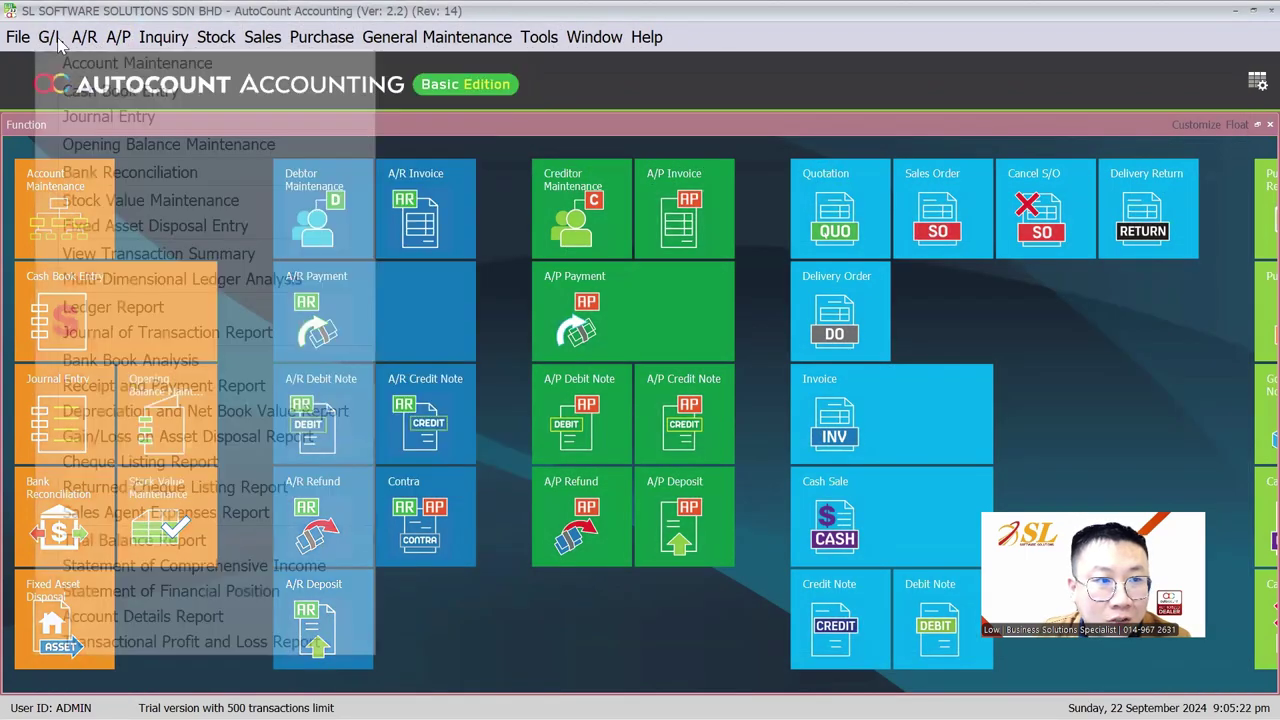
click(100, 92)
click(52, 166)
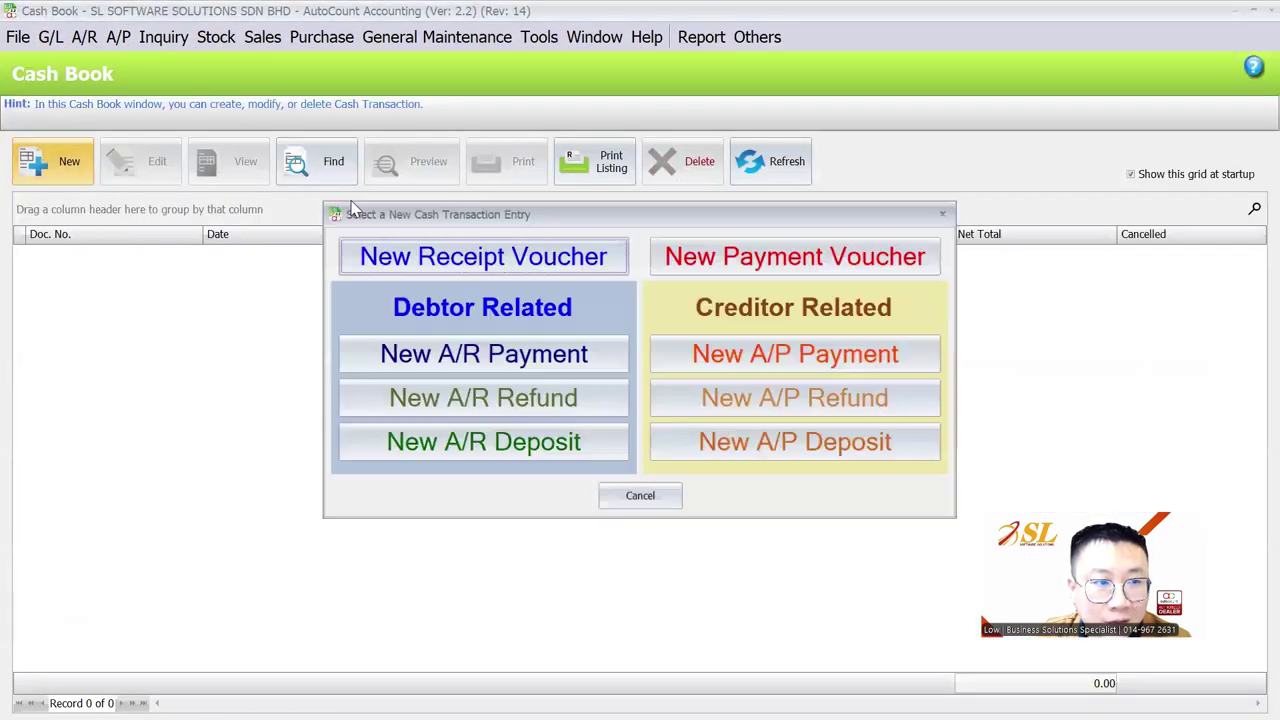
click(764, 268)
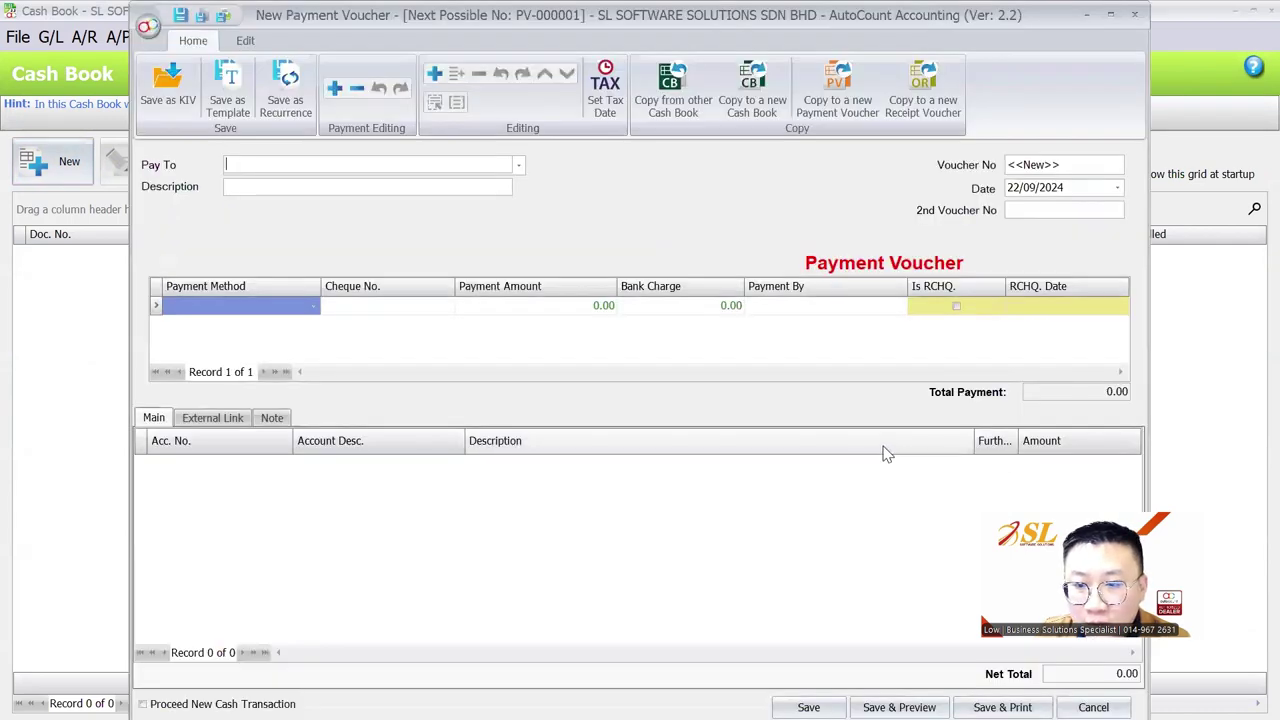
right_click(884, 450)
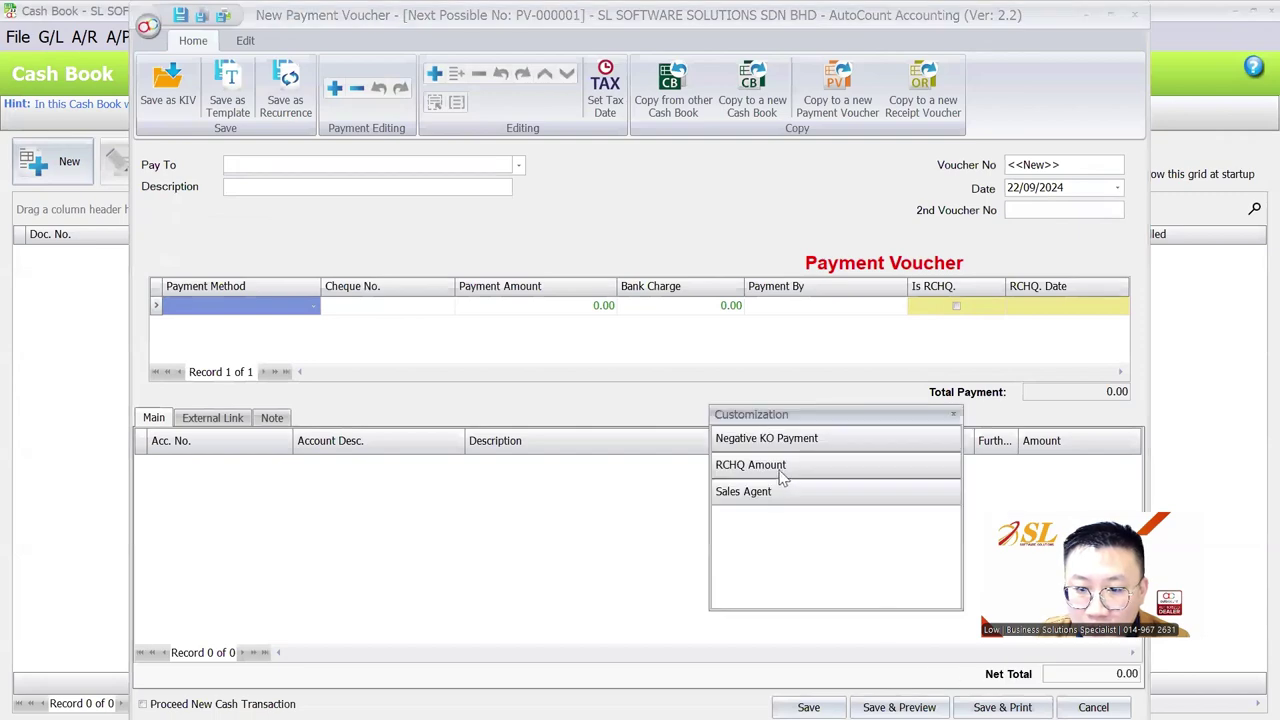
click(1134, 14)
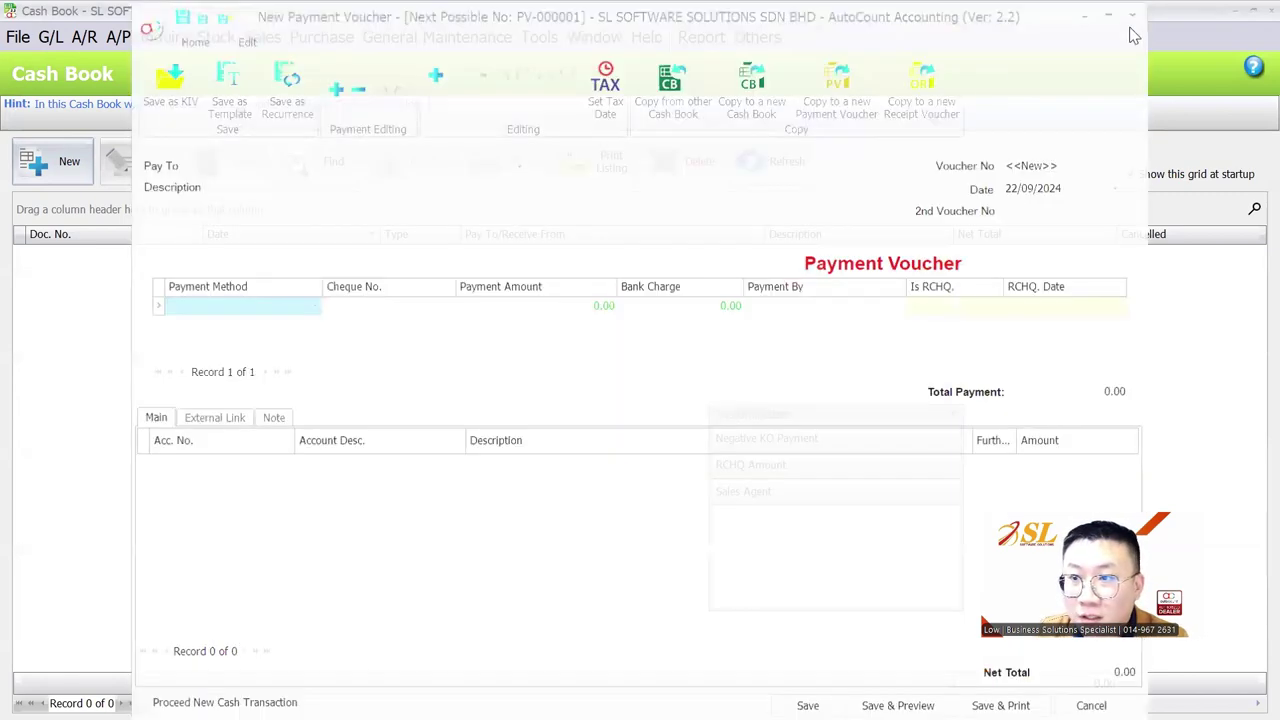
click(262, 37)
mouse_move(313, 37)
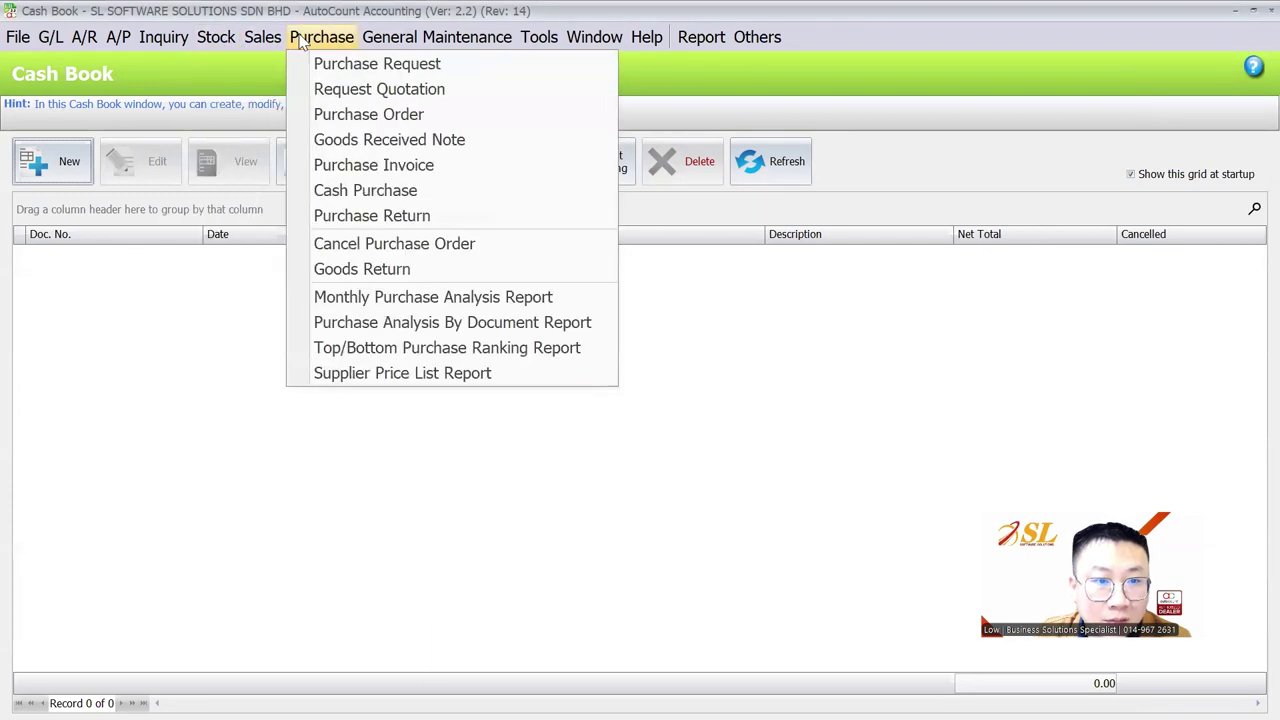
Run the Monthly Purchase Analysis report, filtering by multiple purchase locations
click(362, 297)
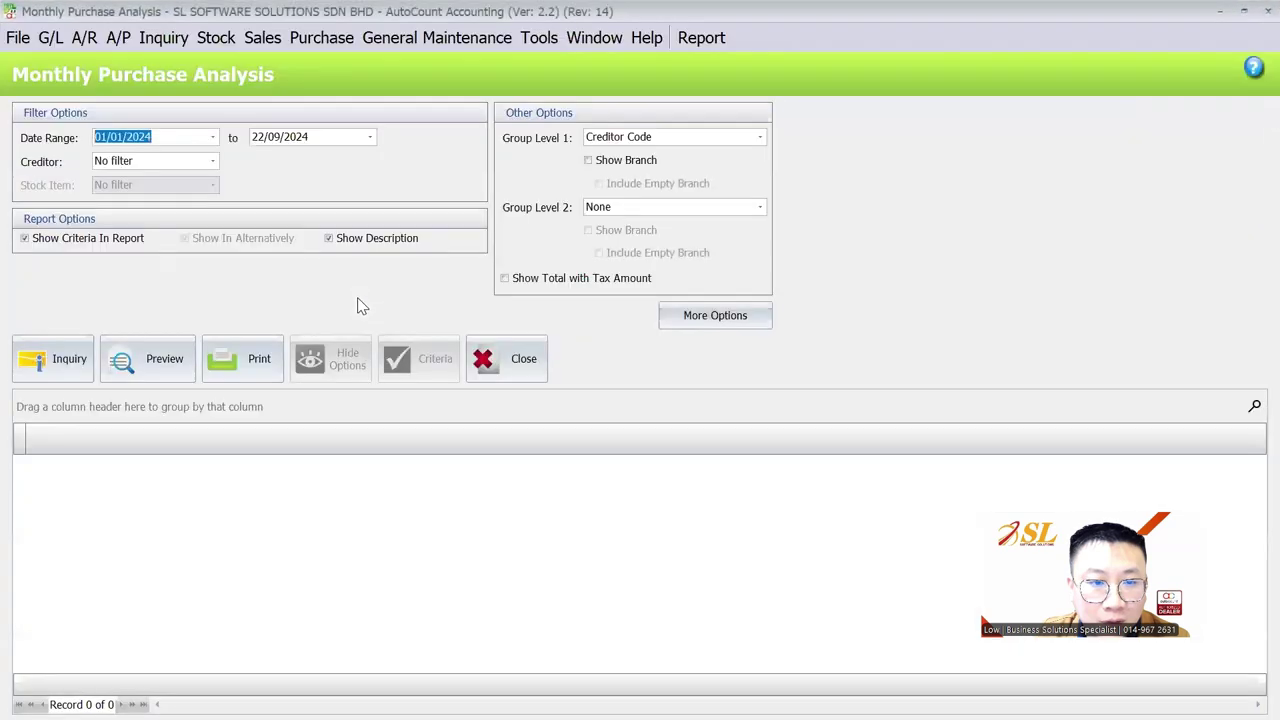
click(64, 364)
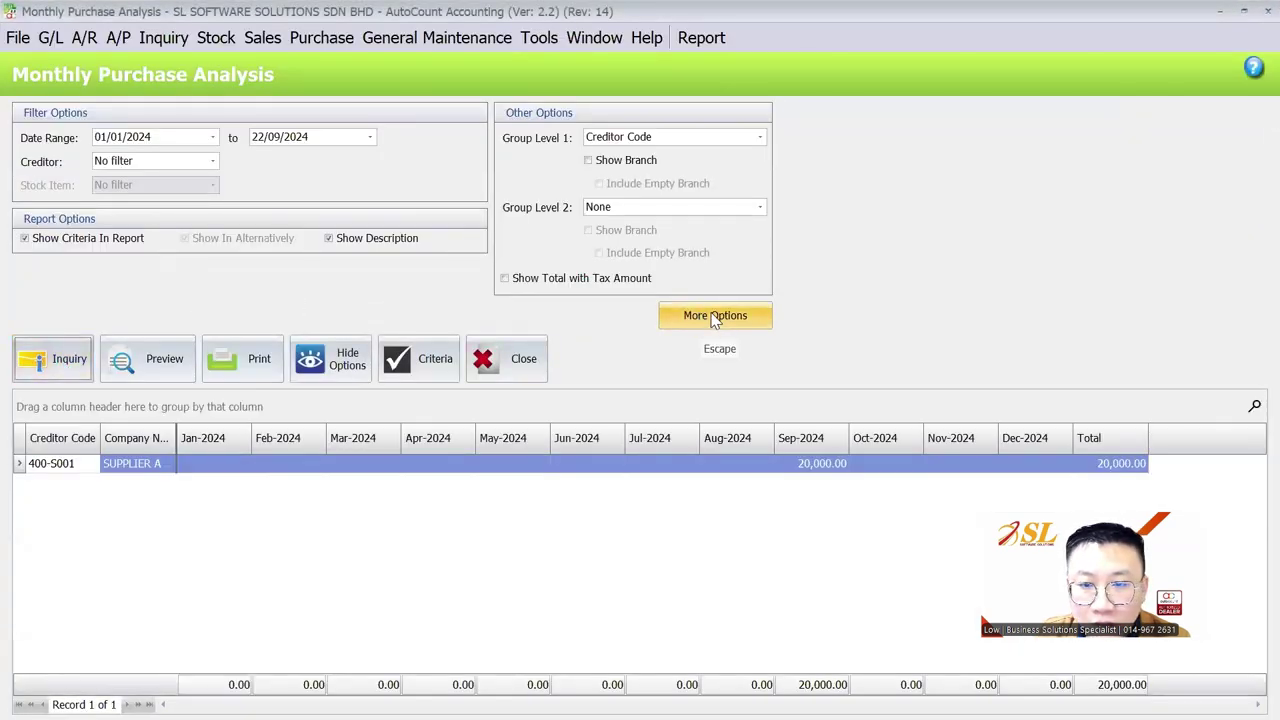
click(712, 320)
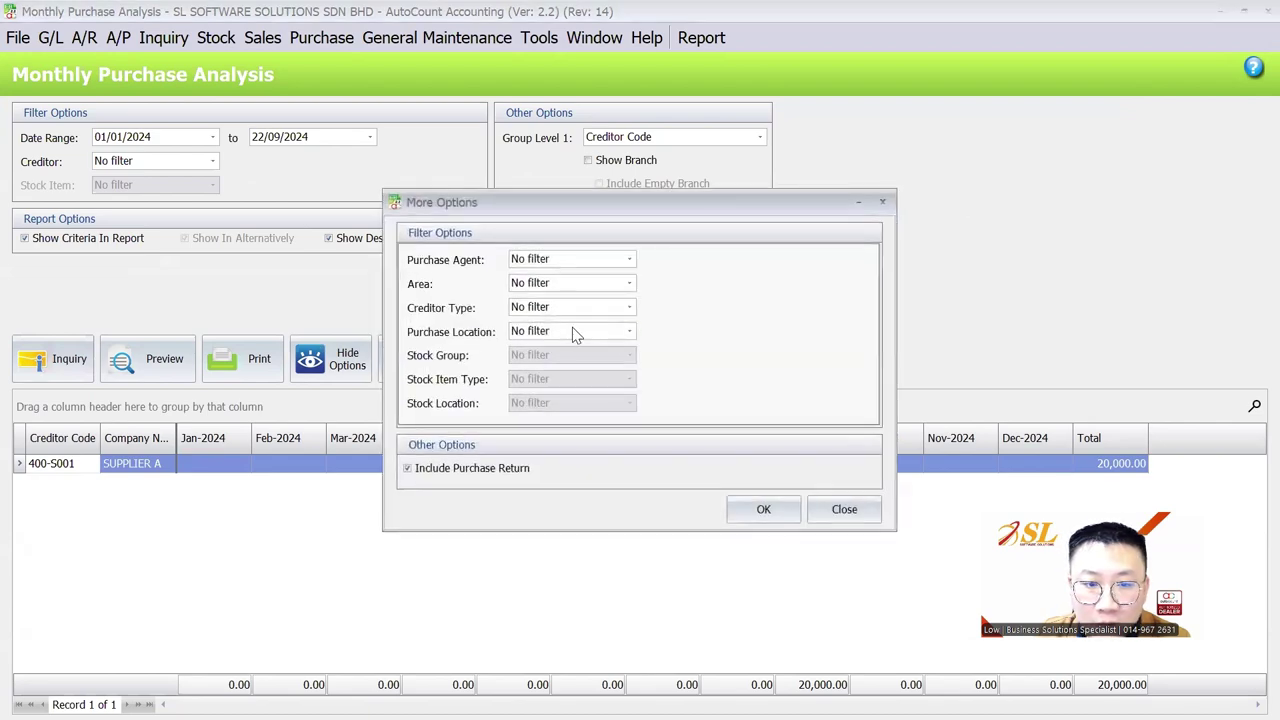
click(572, 330)
click(580, 376)
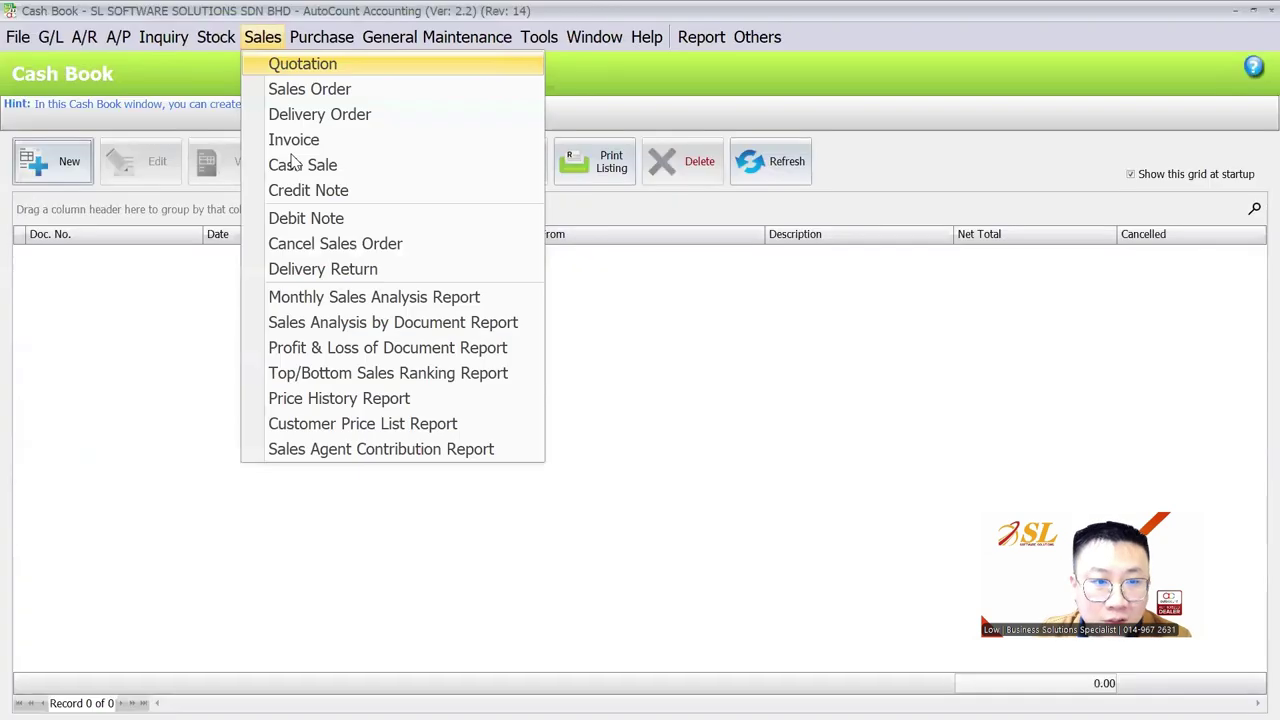
Run the Monthly Sales Analysis with Group Level 1 set to Sales Location
click(363, 297)
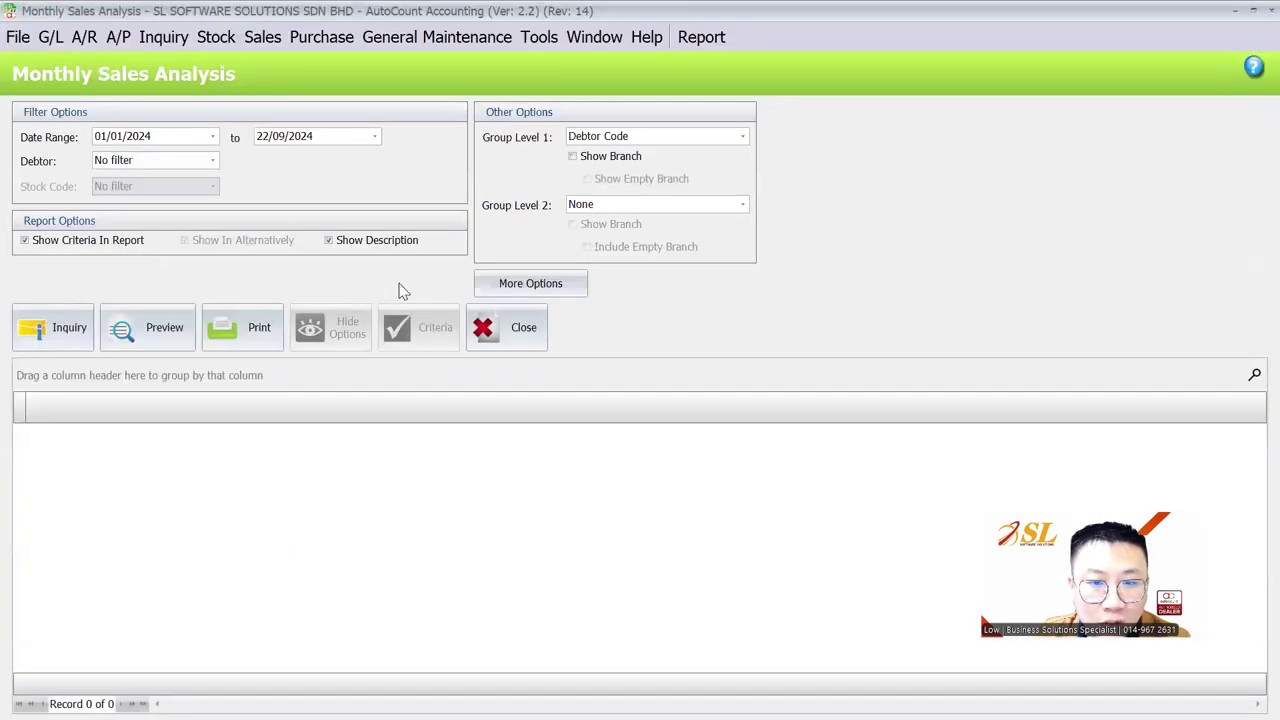
click(497, 285)
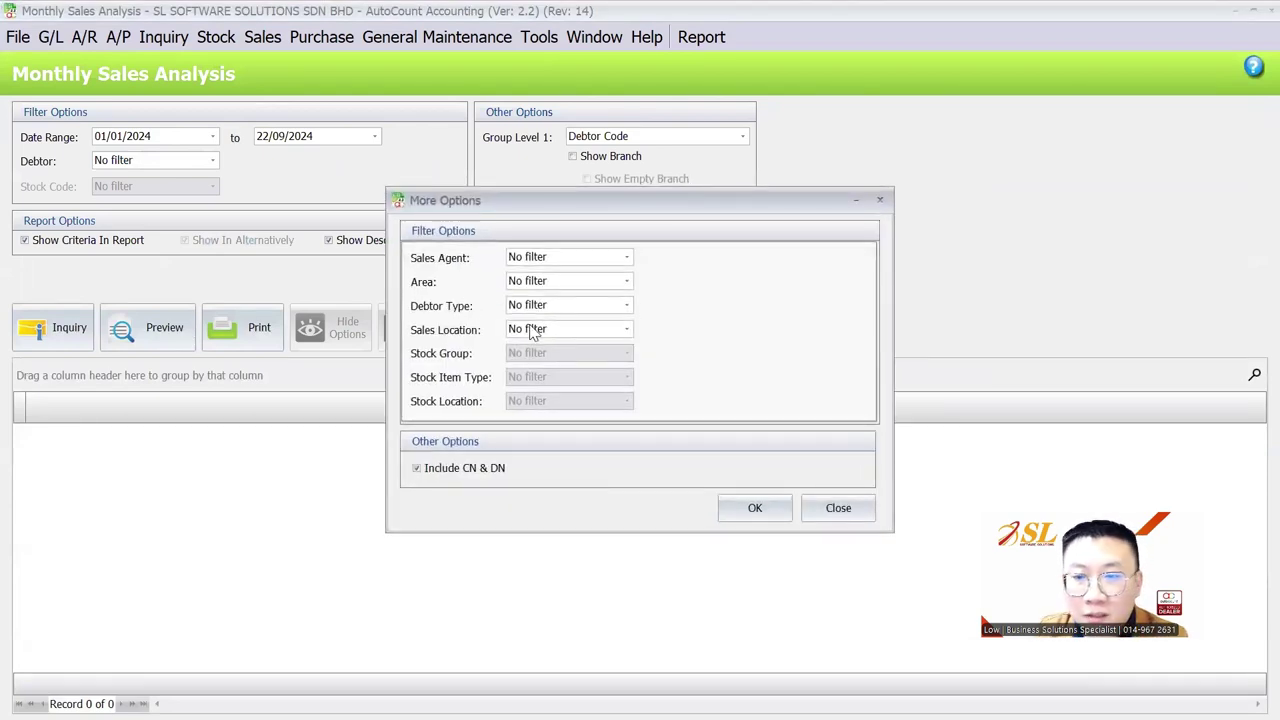
key(Escape)
click(626, 138)
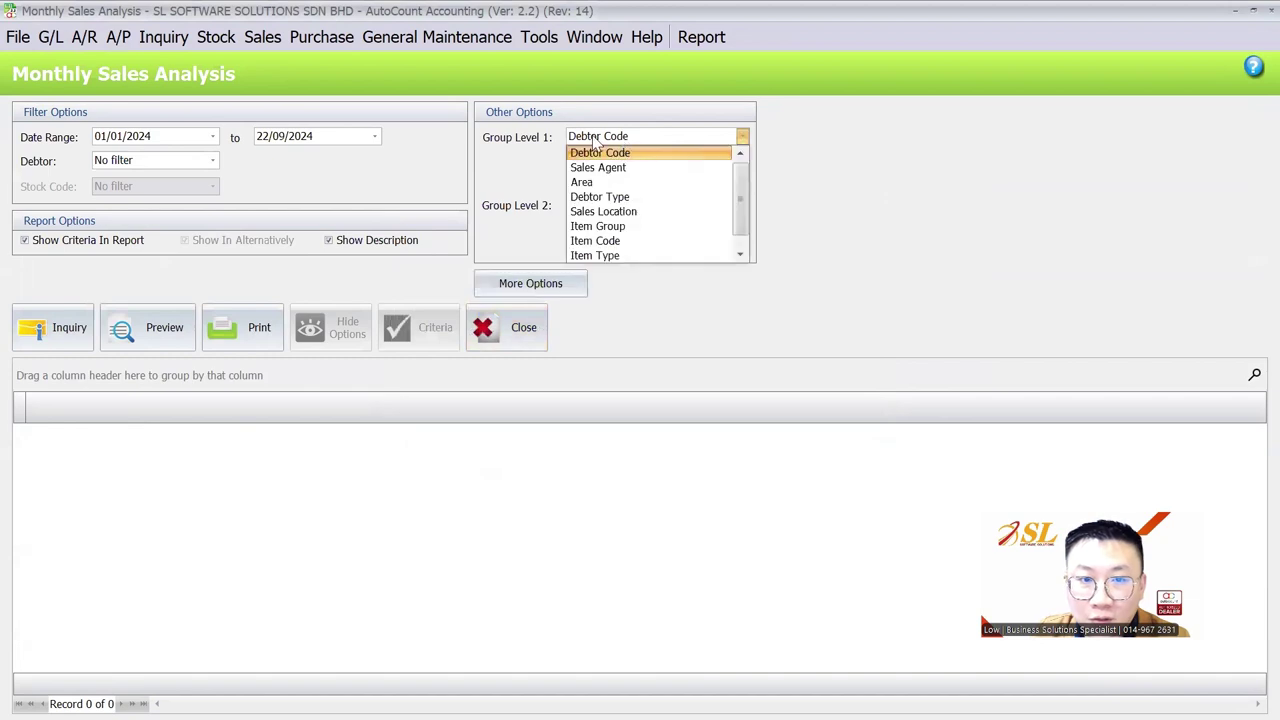
click(603, 211)
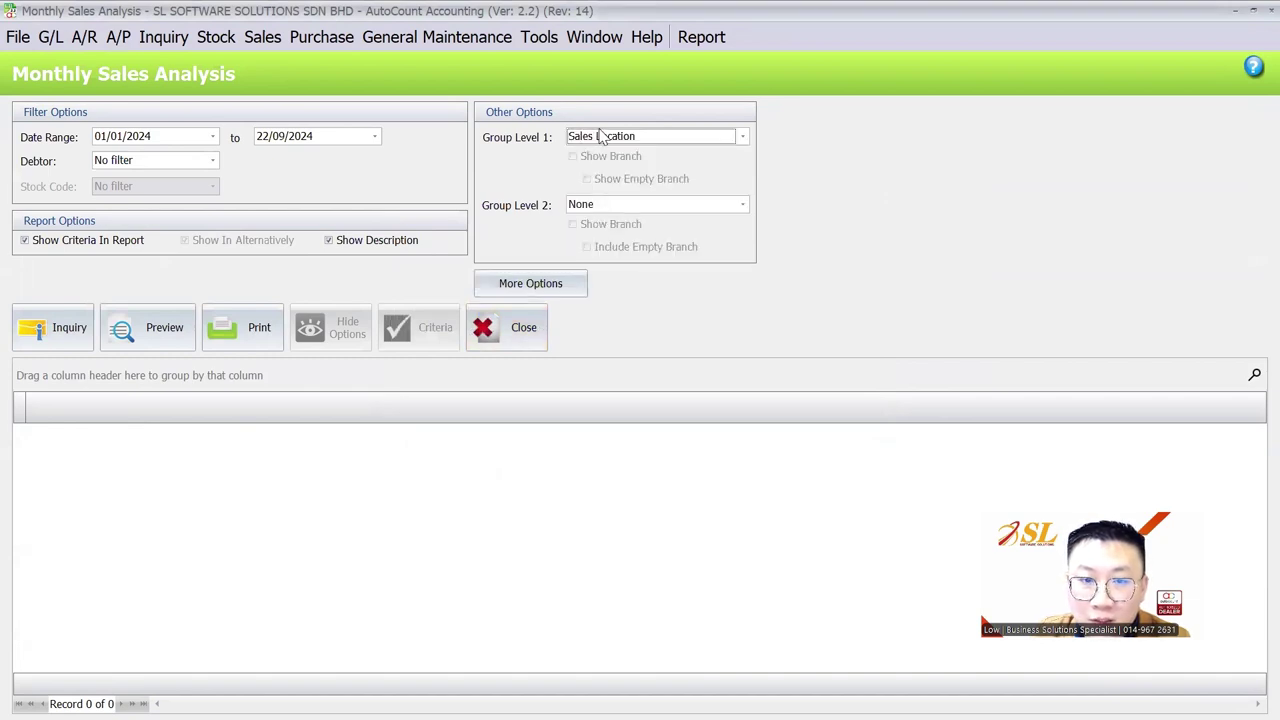
click(70, 327)
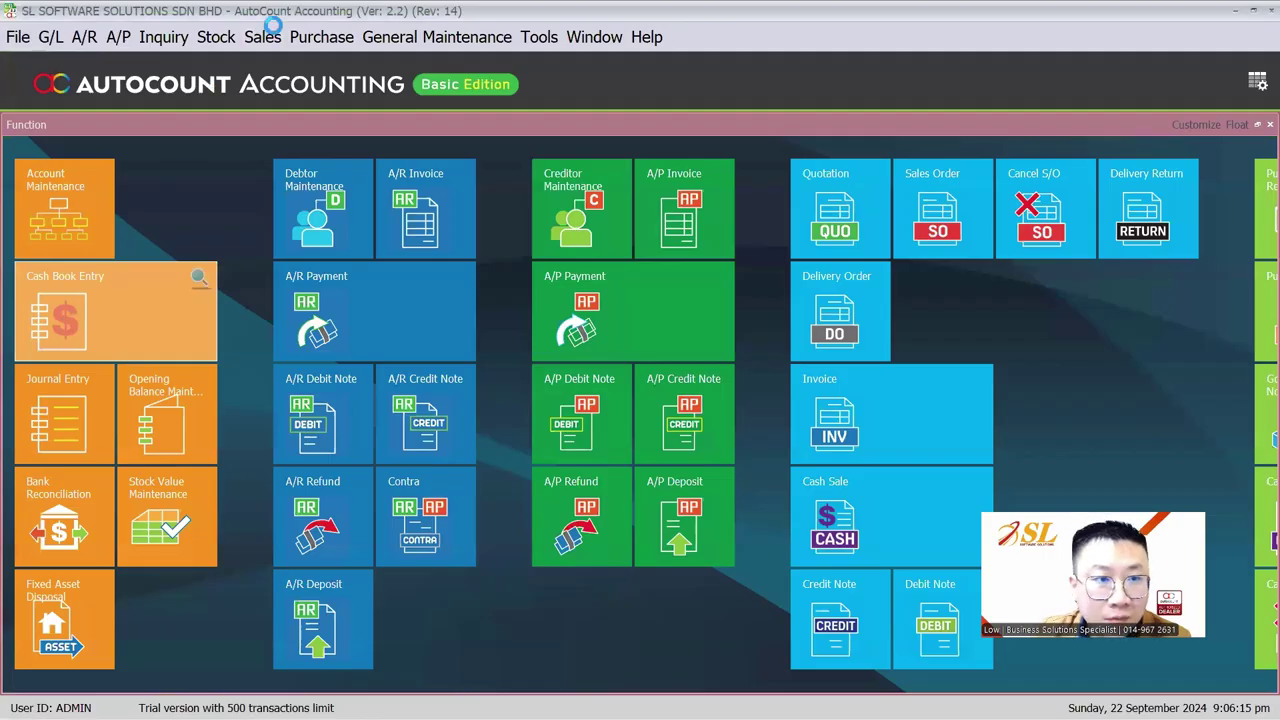
click(262, 36)
Open the Stock Card report and look over its additional filter options
mouse_move(228, 38)
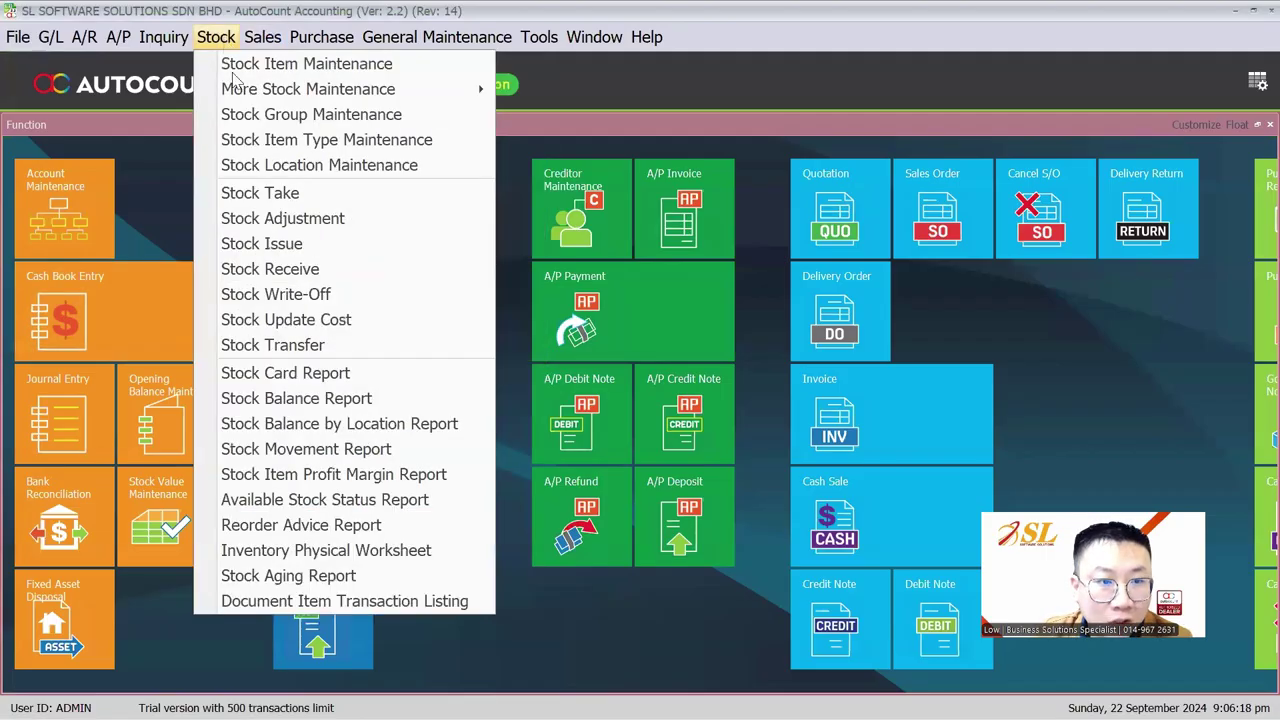
click(300, 373)
click(517, 163)
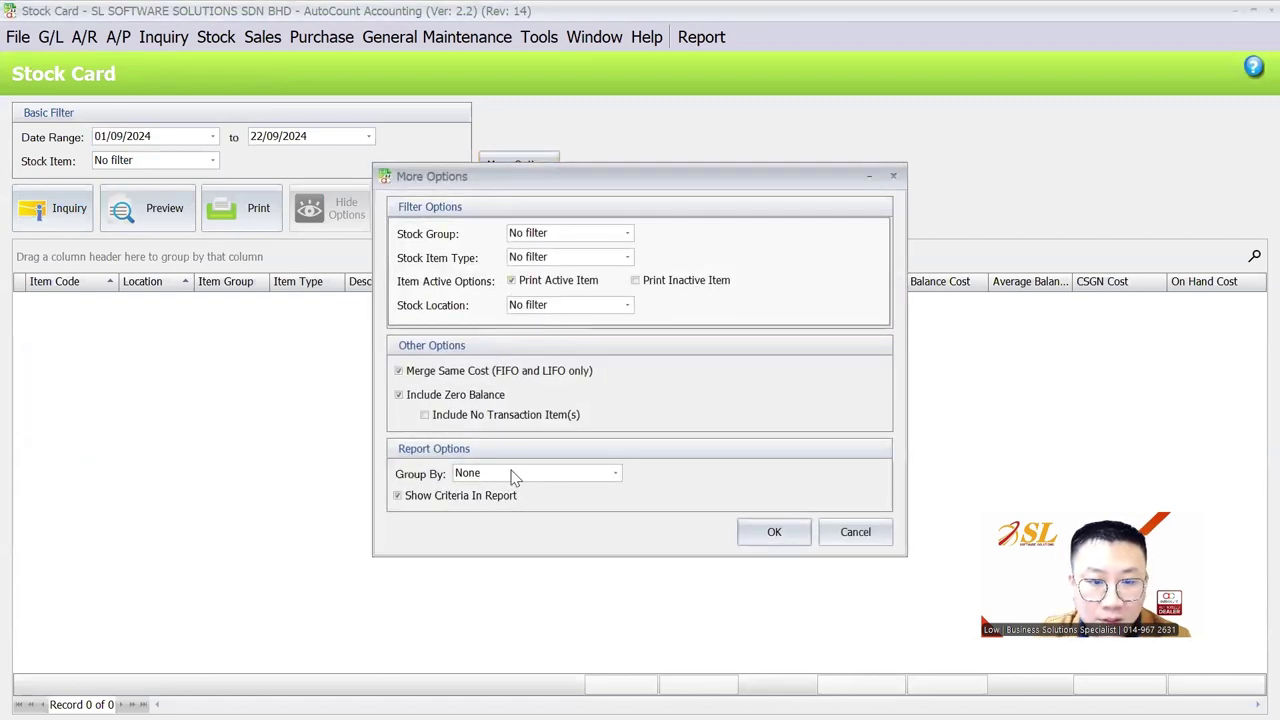
key(Escape)
Open the Stock Item Profit Margin report and break its figures down by location
click(229, 40)
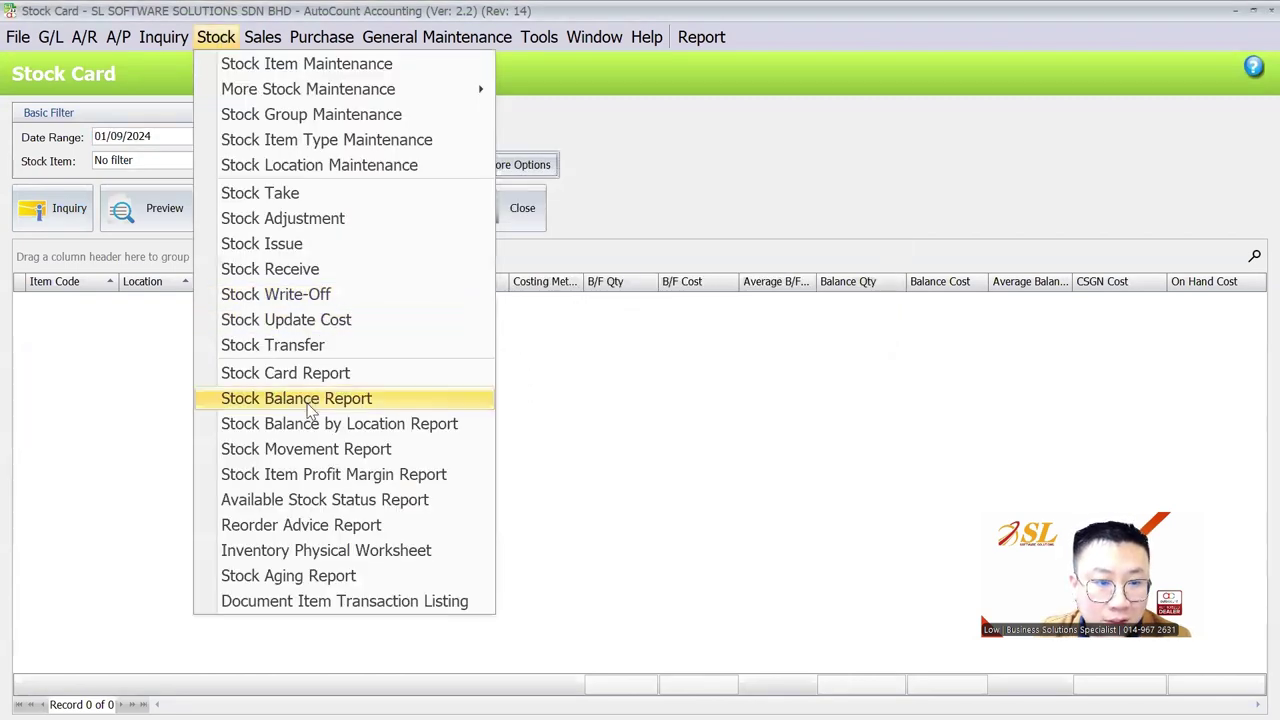
click(316, 485)
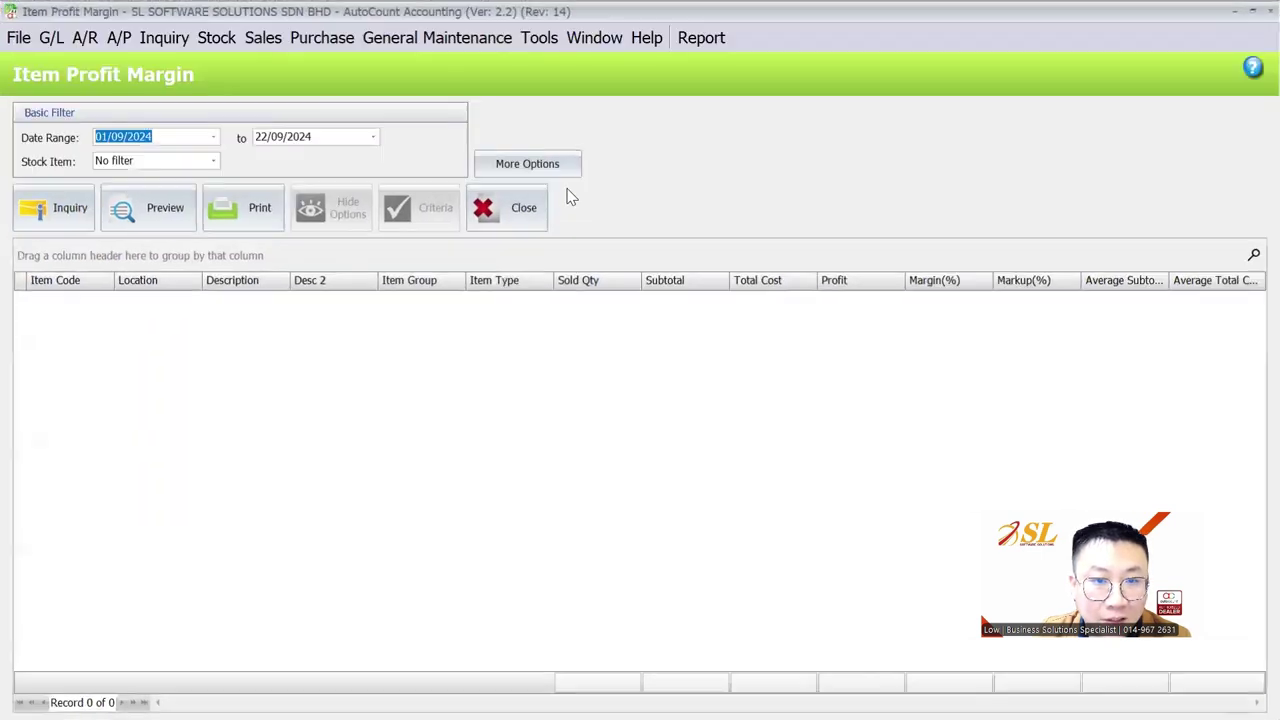
click(548, 165)
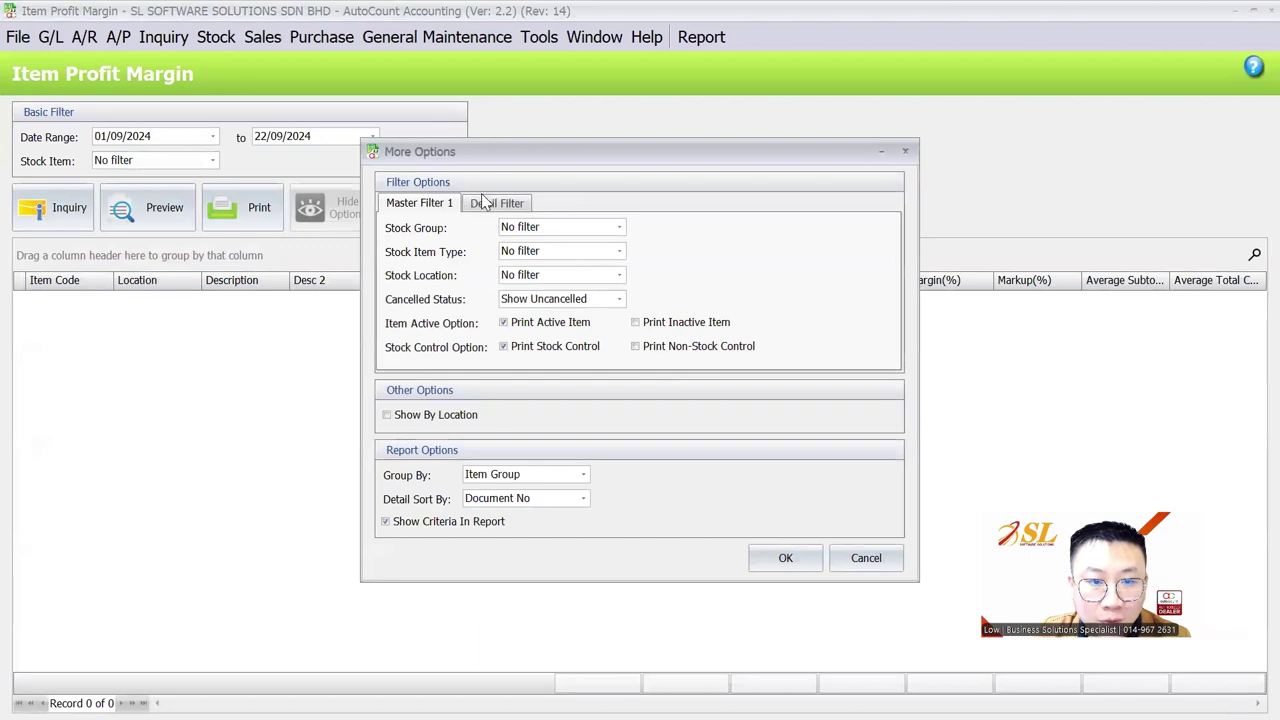
click(490, 203)
click(431, 420)
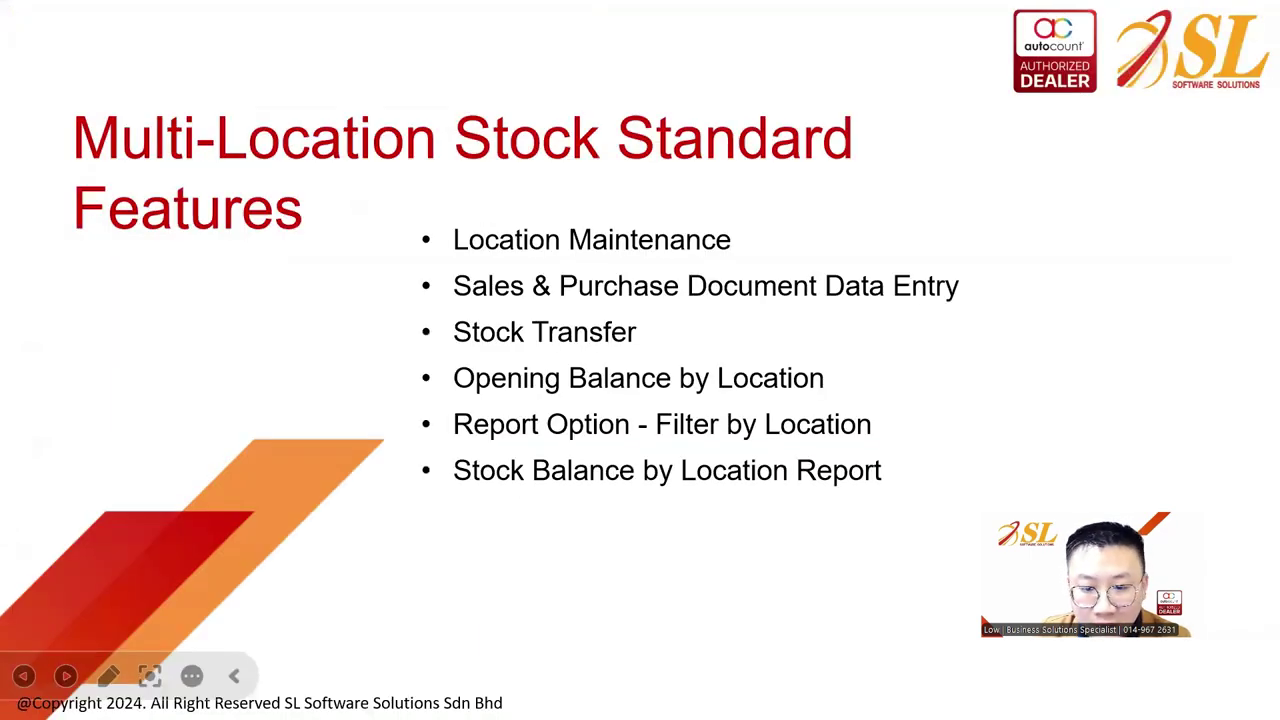
Switch back to the Stock Card window
key(super)
mouse_move(795, 696)
click(893, 585)
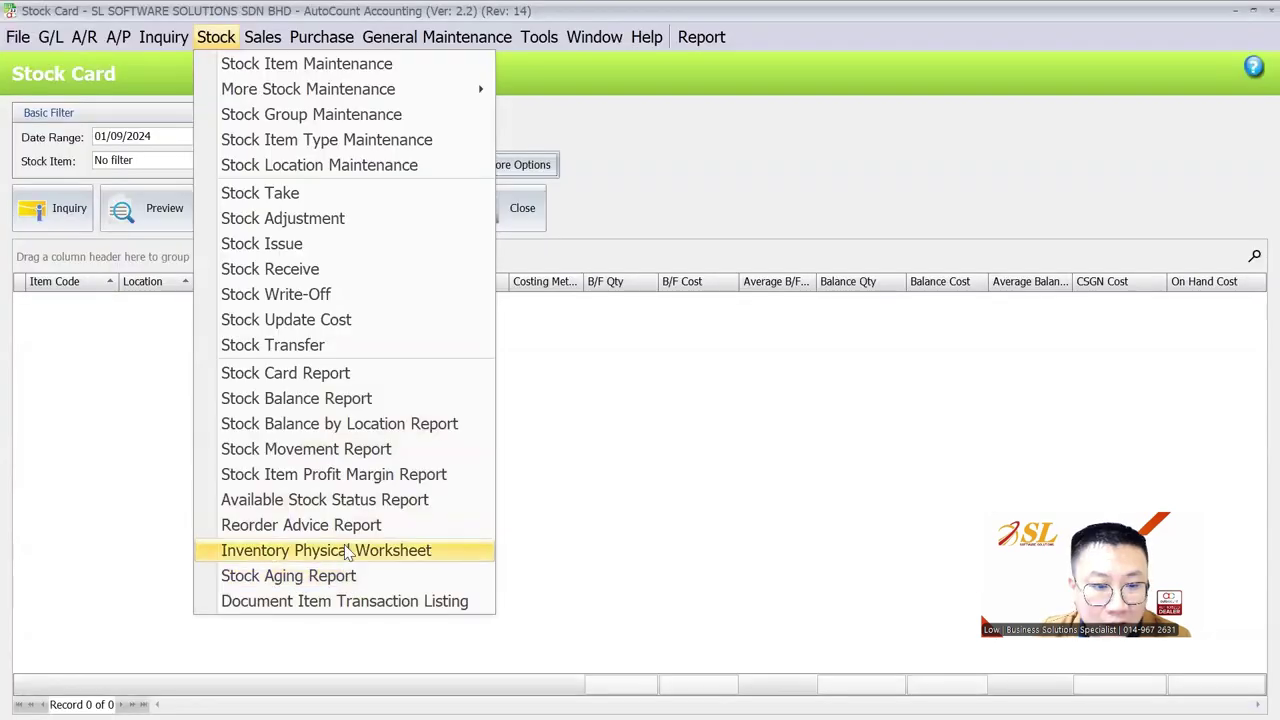
Load the Stock Balance report for all items and preview the single-UOM layout
click(389, 399)
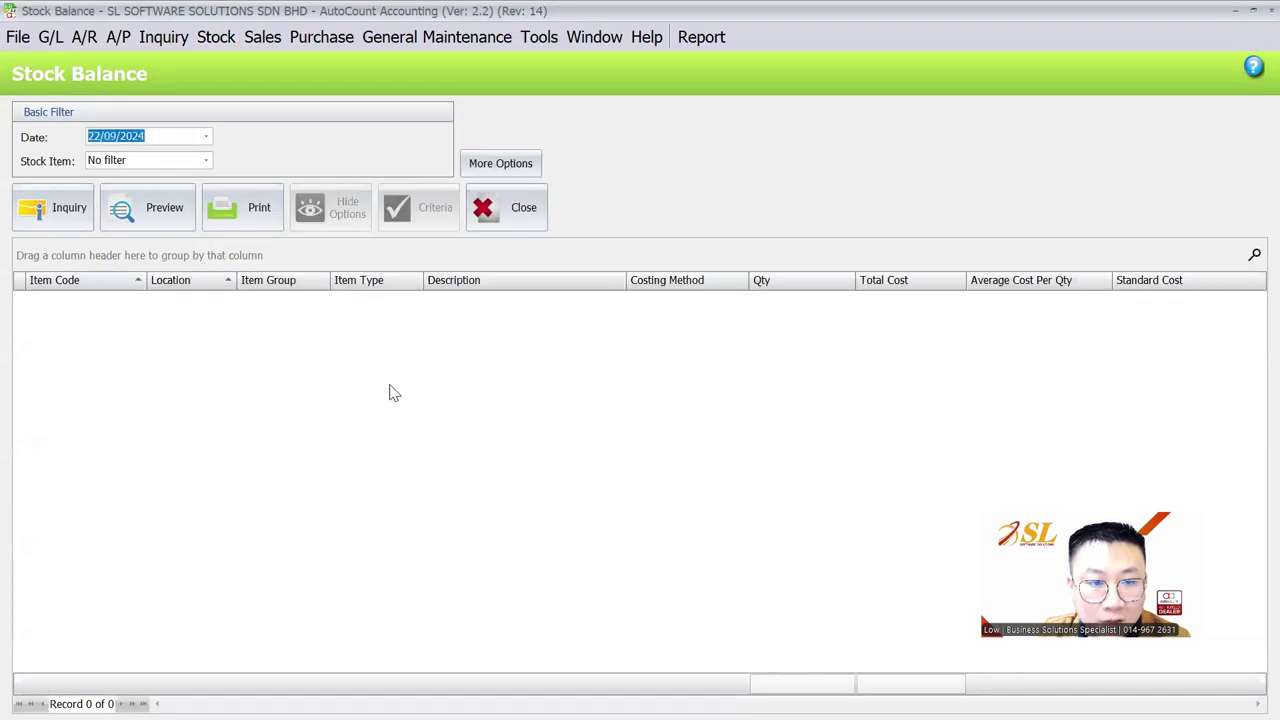
click(55, 207)
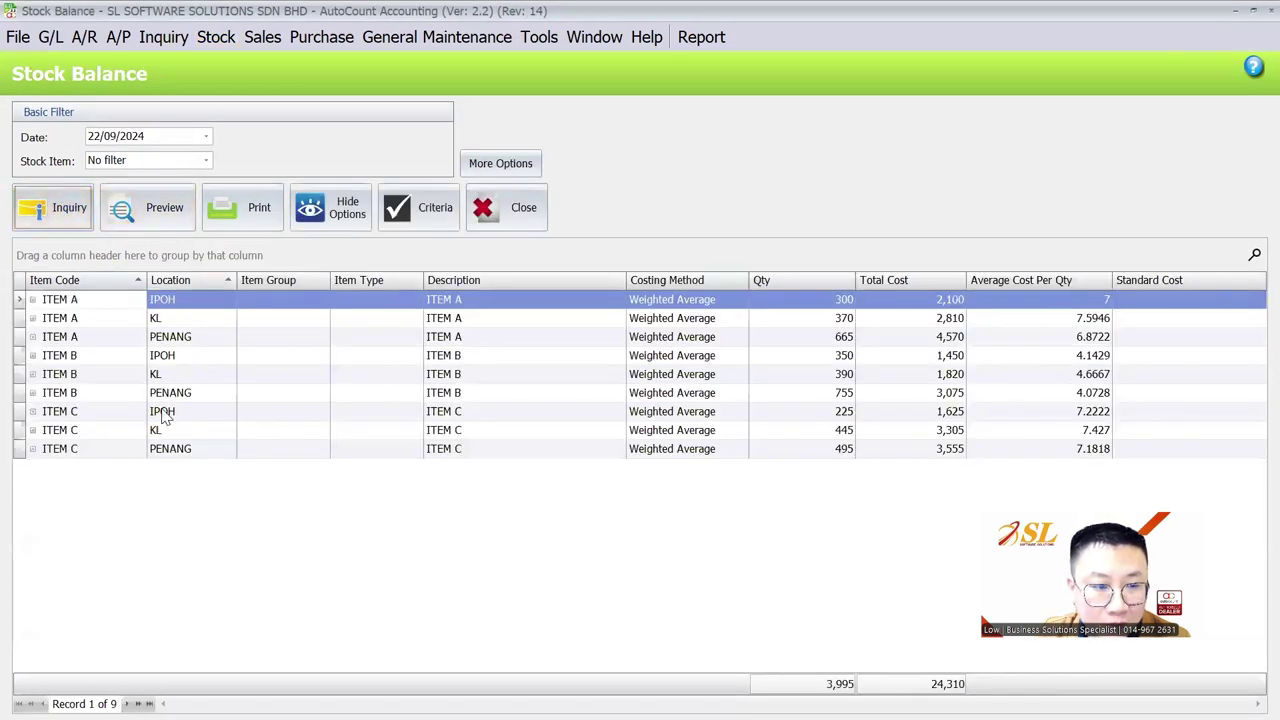
click(150, 210)
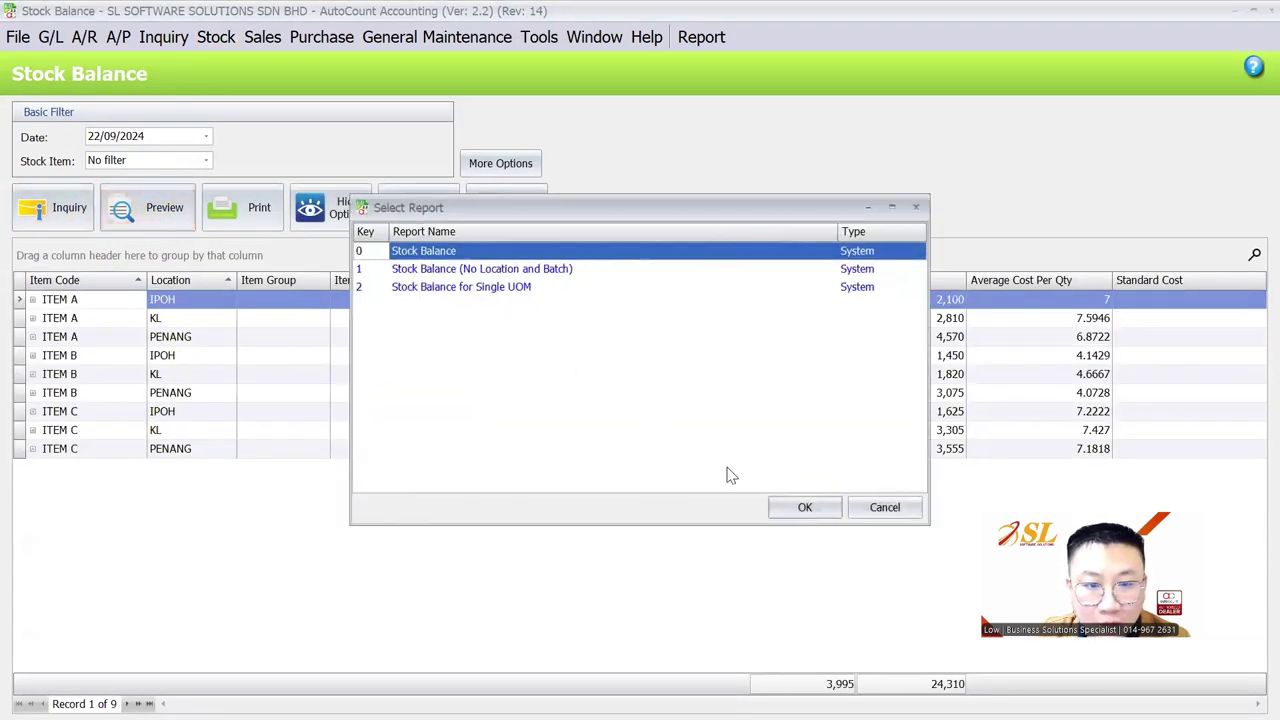
key(Down)
key(Down)
key(Return)
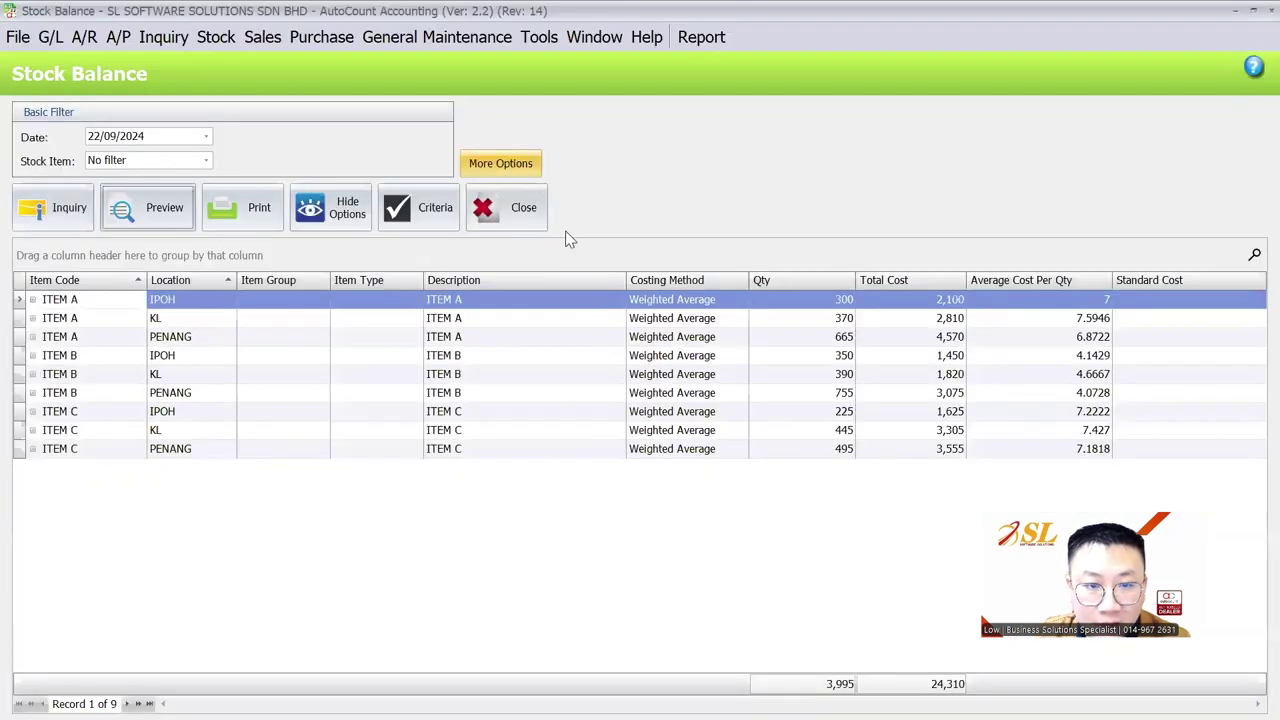
Group the Stock Balance report by location and preview the Stock Balance for Single UOM layout
click(503, 163)
click(532, 485)
click(516, 541)
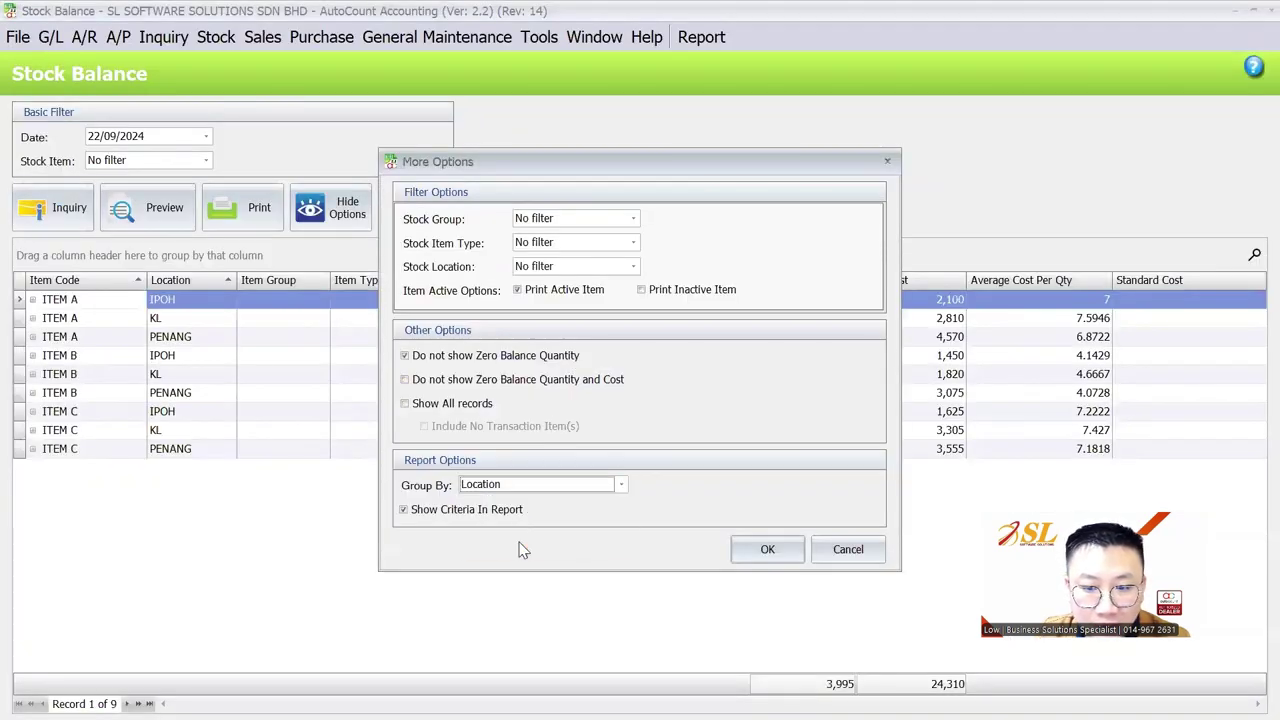
click(767, 549)
click(150, 207)
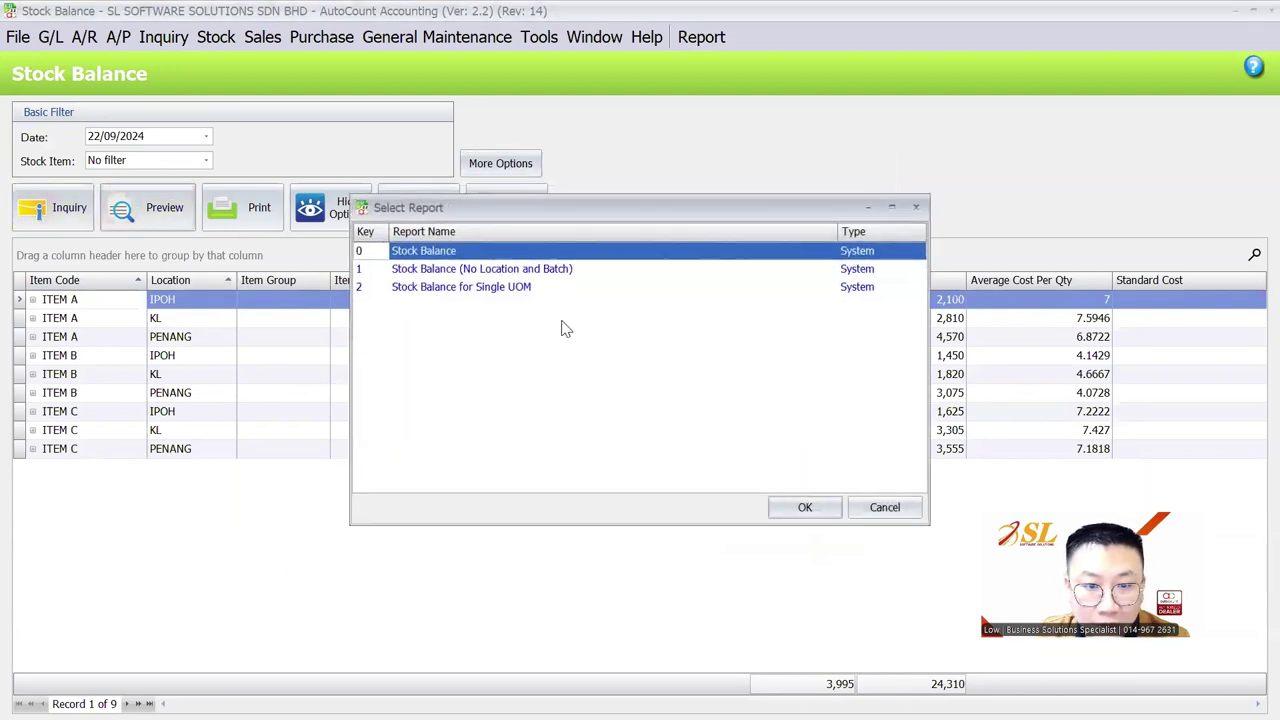
click(540, 288)
click(805, 507)
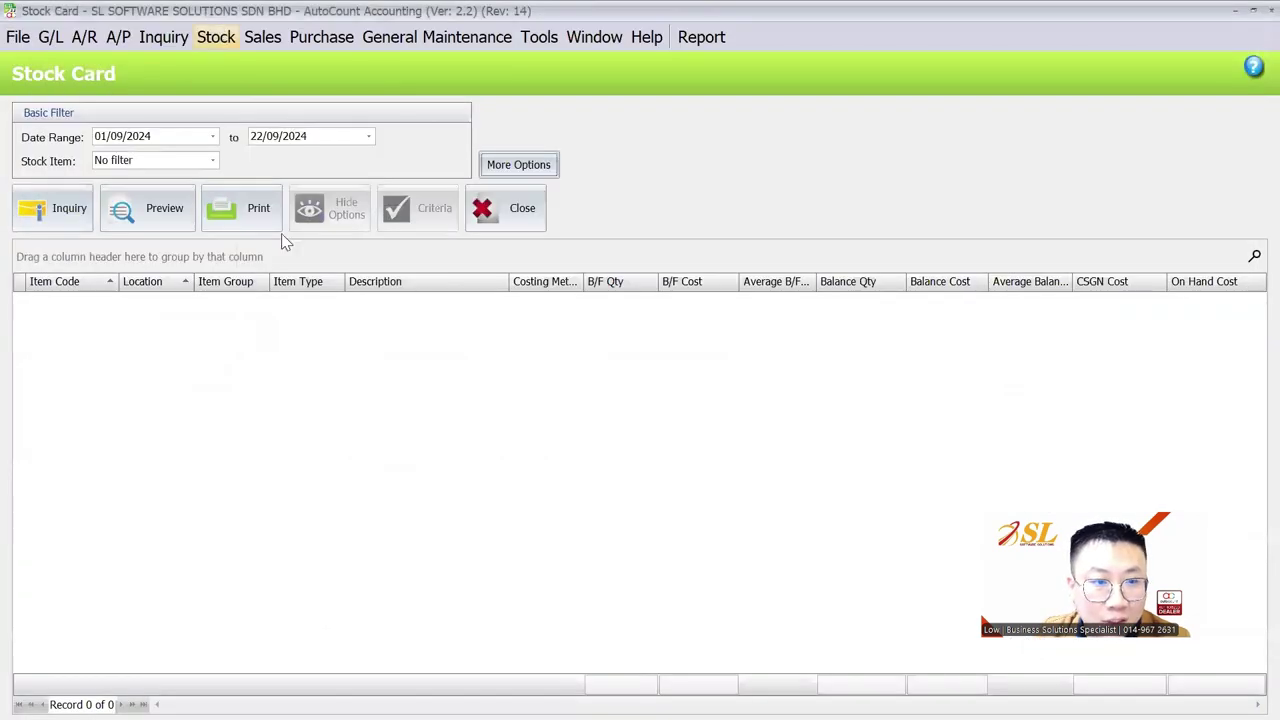
Open Stock Balance by Location and select all three stock locations in More Options
click(216, 37)
click(364, 424)
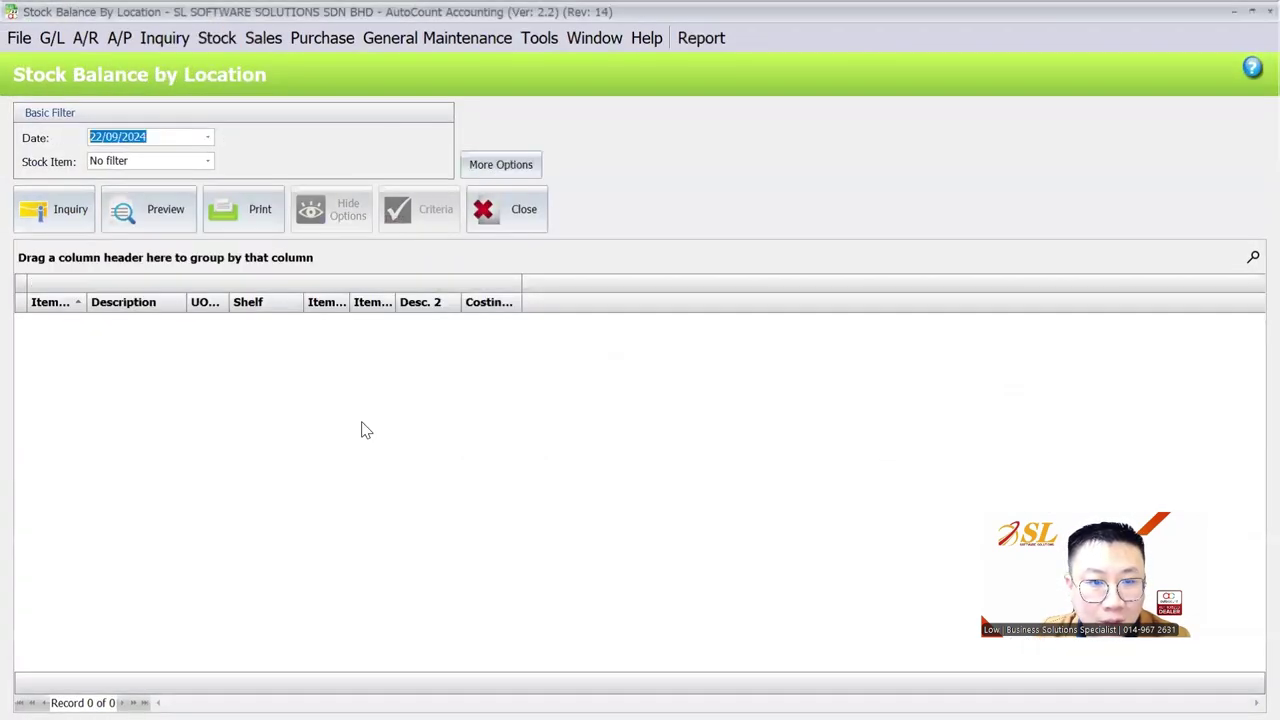
click(72, 211)
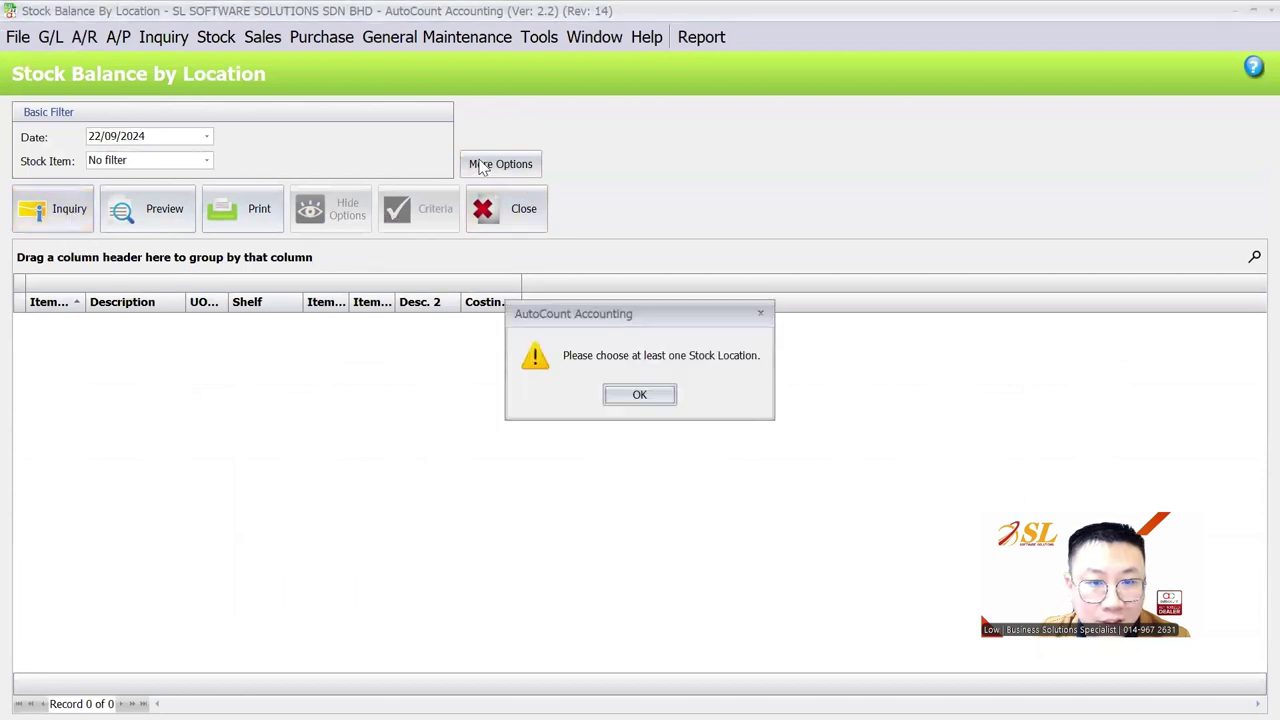
click(639, 395)
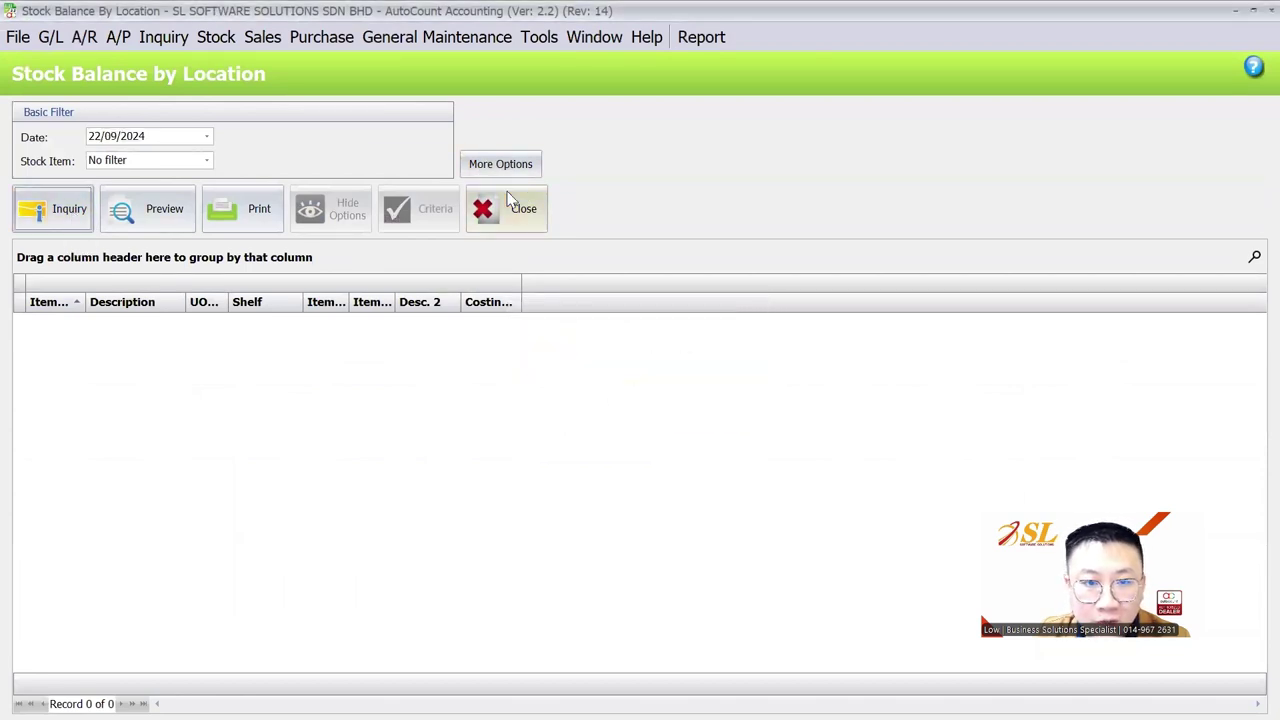
click(504, 166)
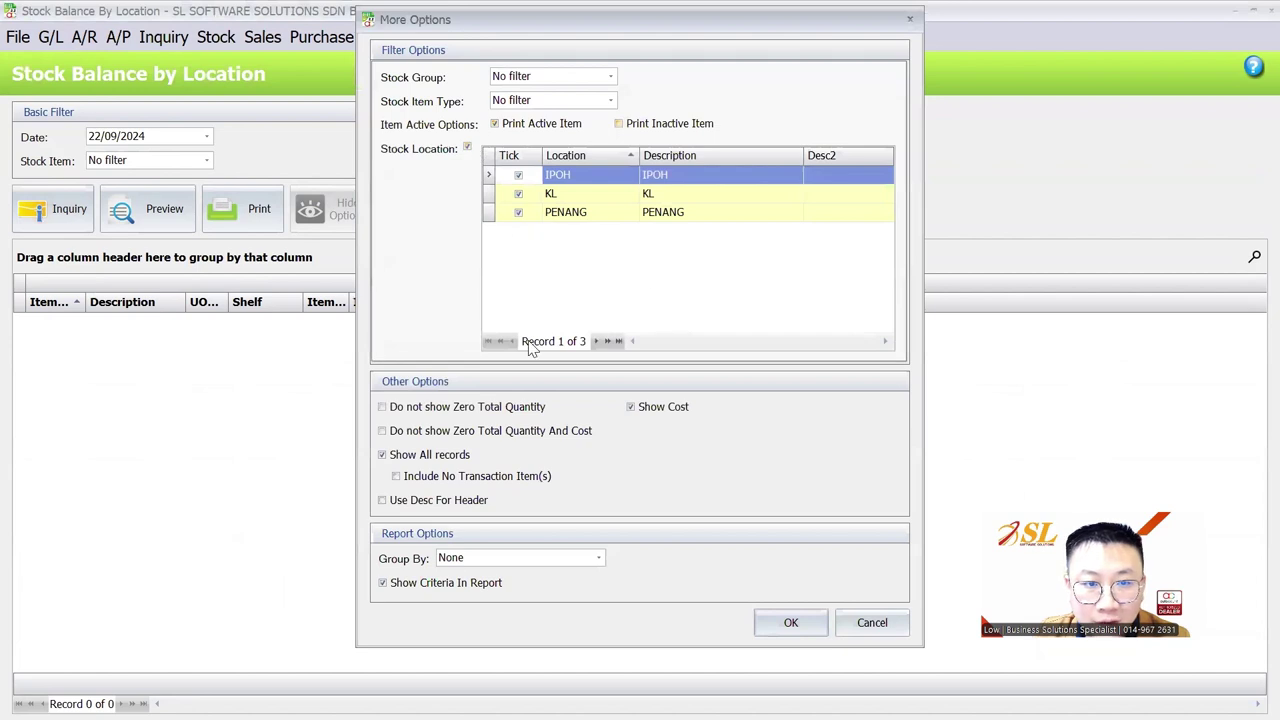
click(791, 622)
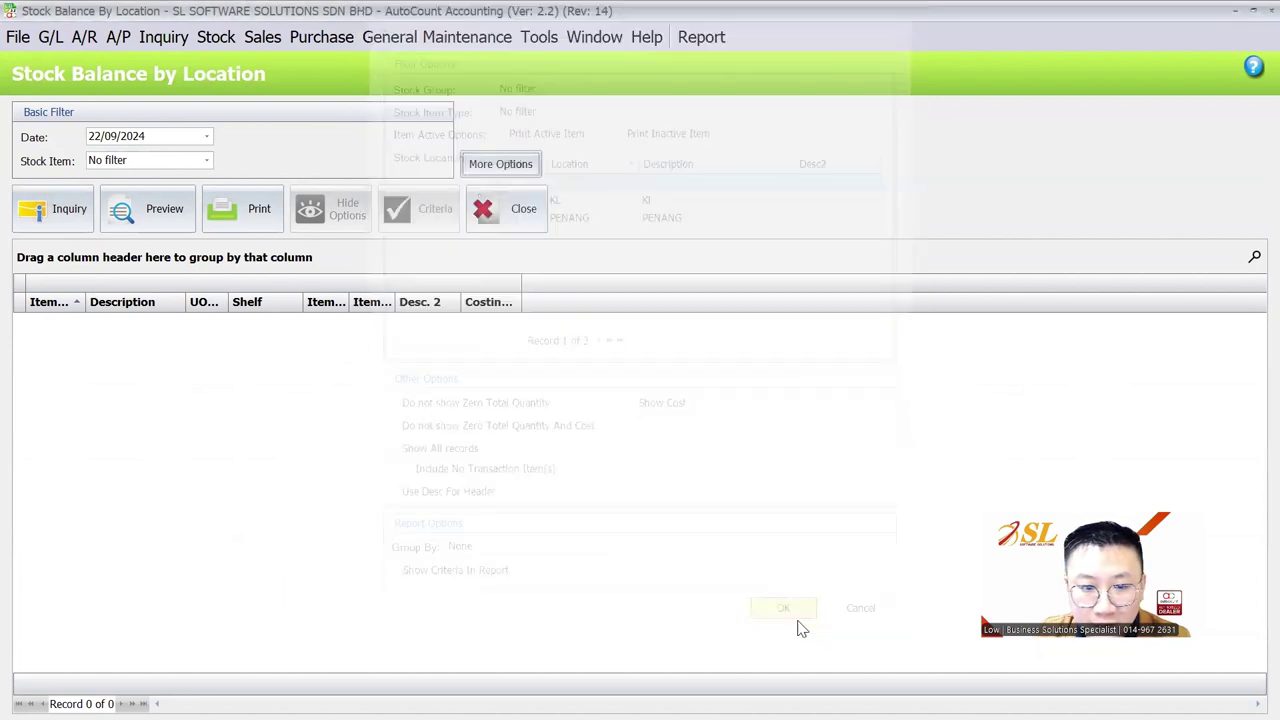
Load the balances by location and preview the Qty Only layout
click(55, 212)
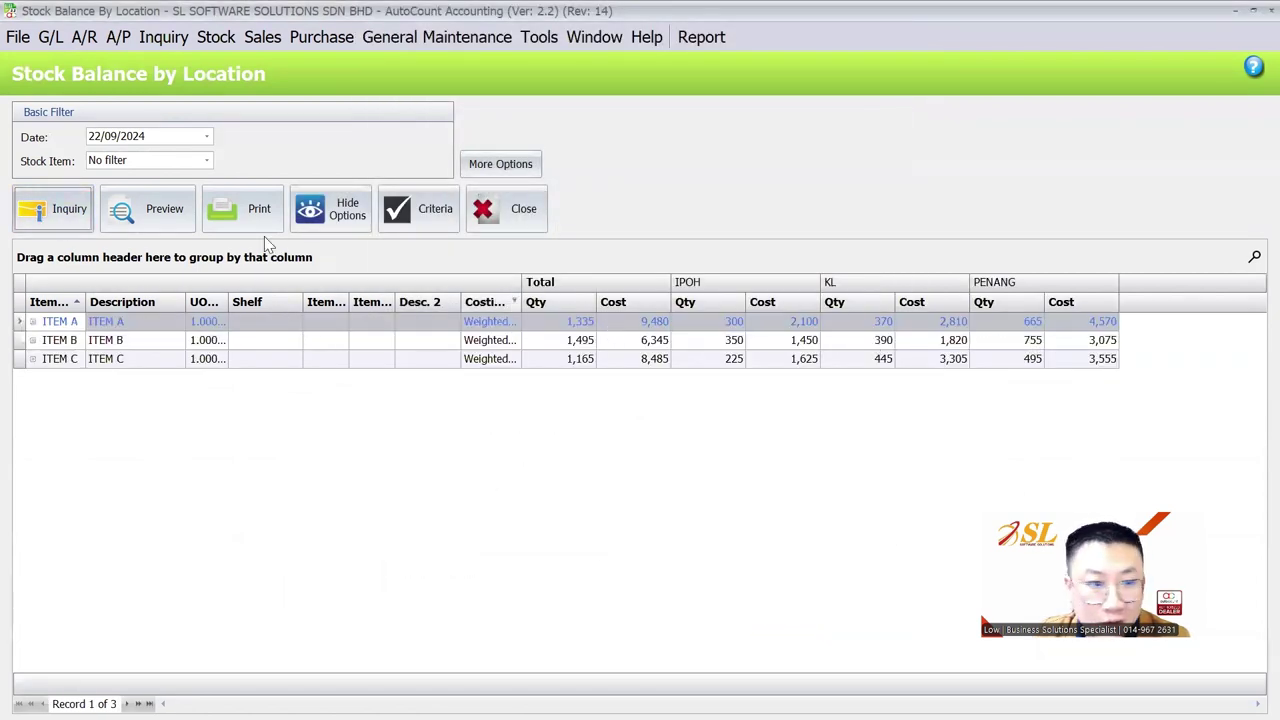
click(150, 210)
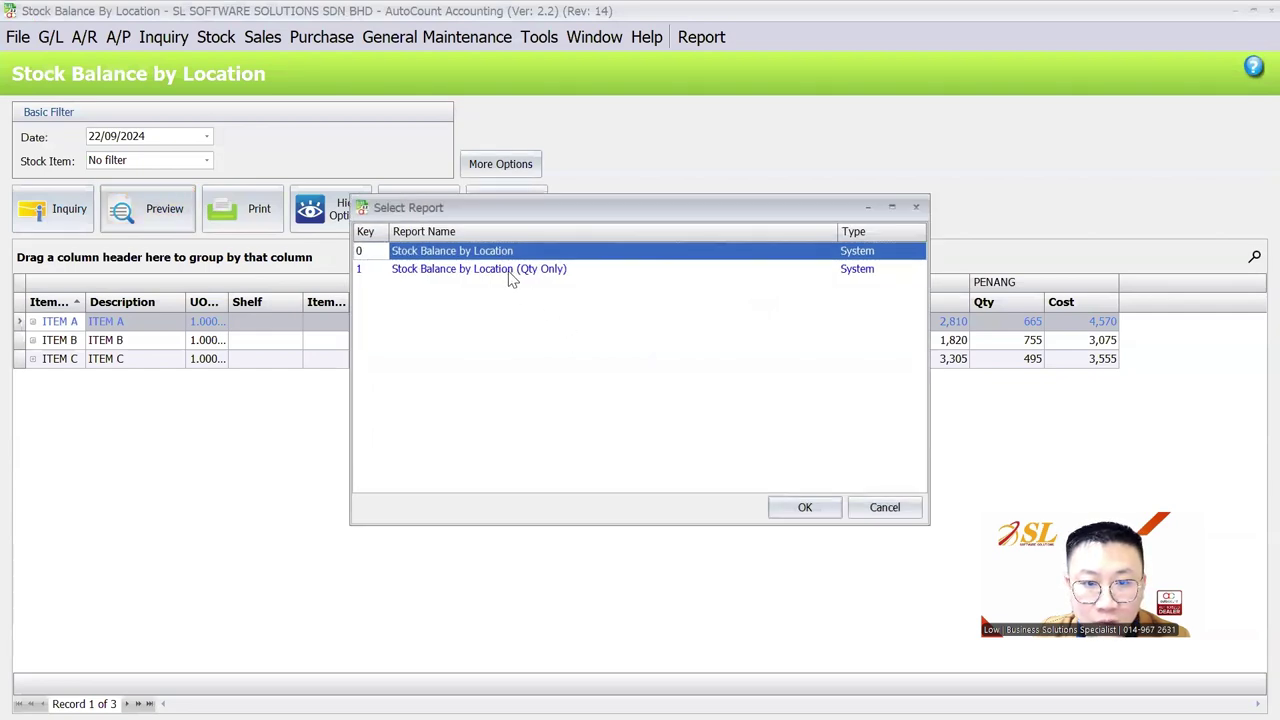
double_click(510, 270)
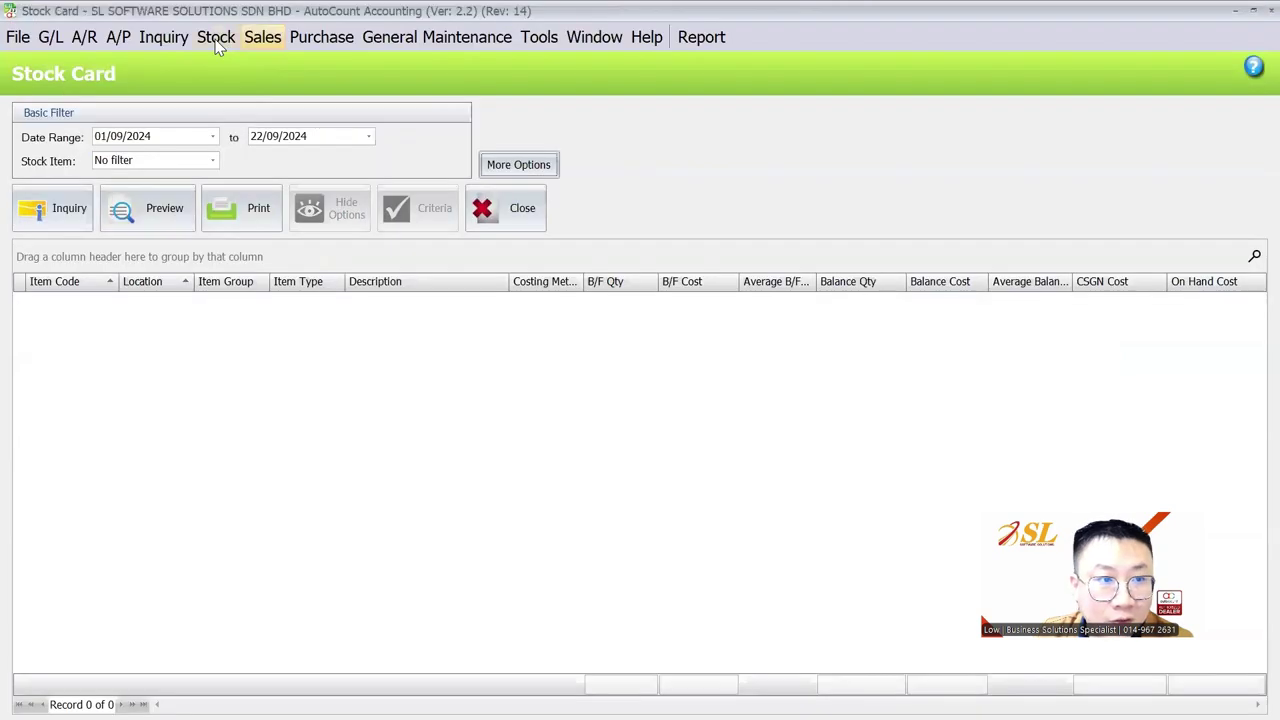
click(216, 37)
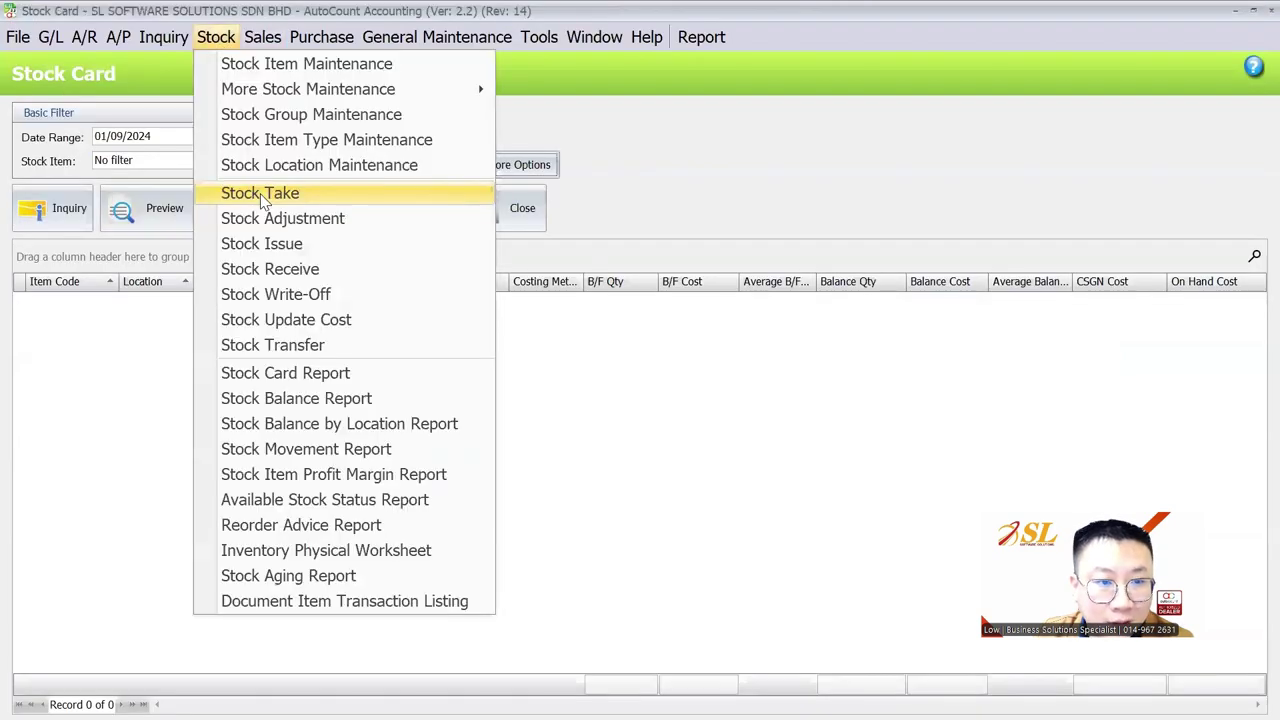
Load the Stock Card and expand ITEM A's IPOH transactions
click(296, 372)
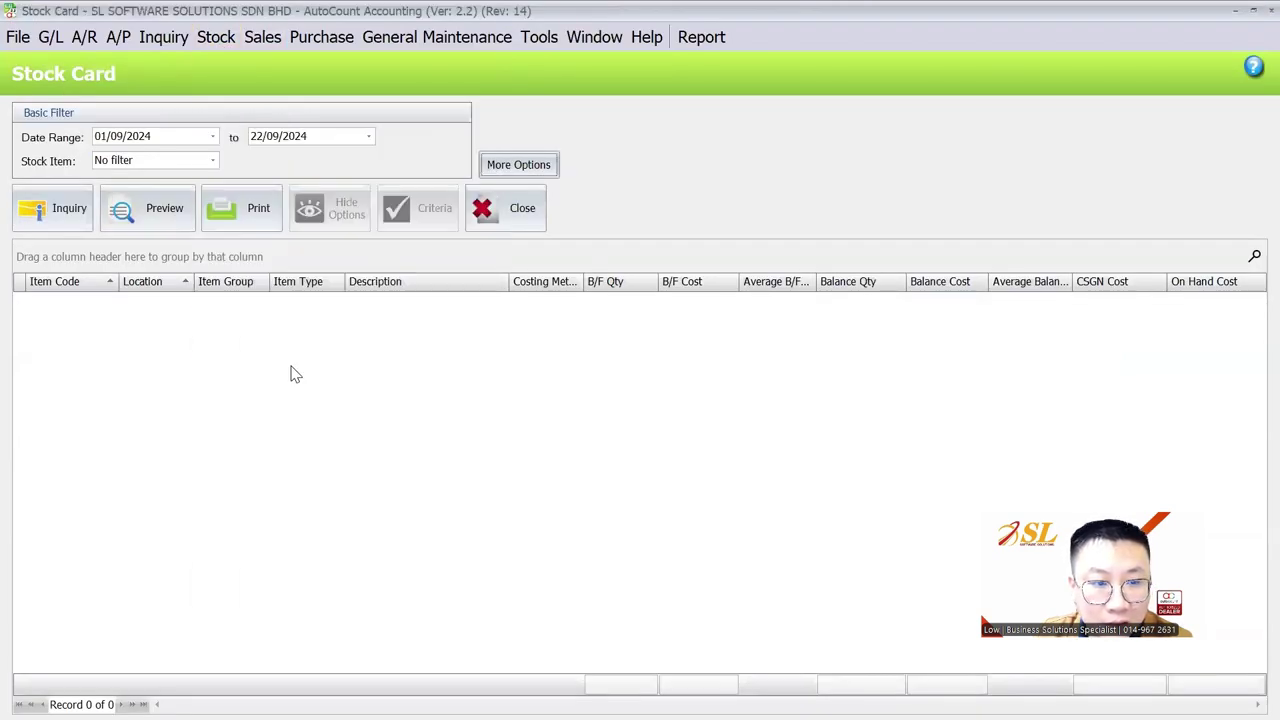
click(74, 203)
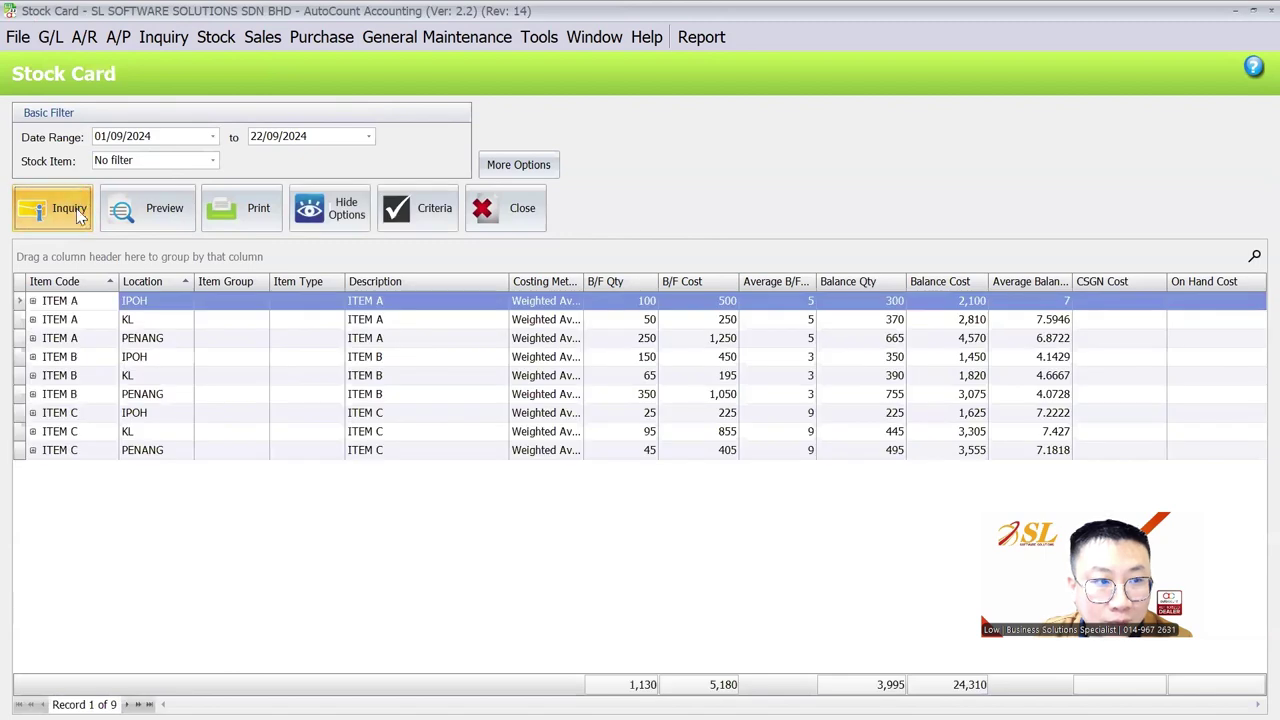
click(32, 300)
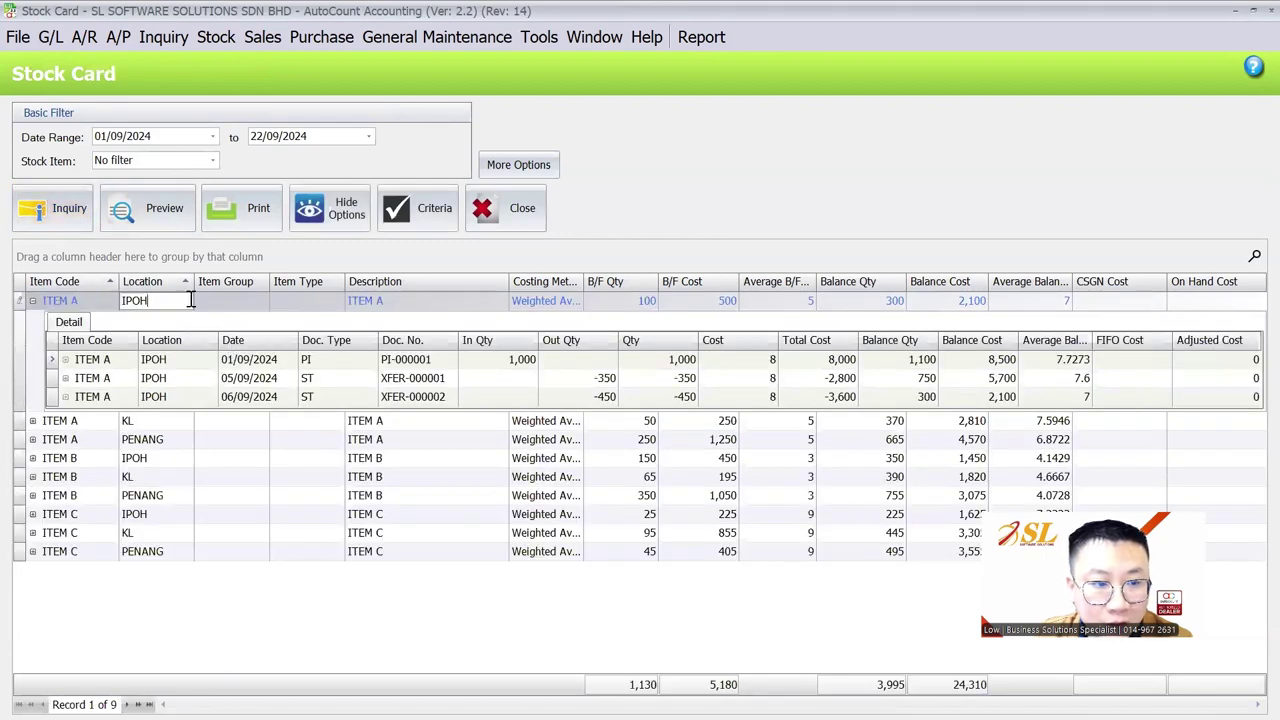
Compare the brought-forward 100, the 1000 received on PI-000001, and XFER-000002's -450
click(470, 360)
double_click(469, 360)
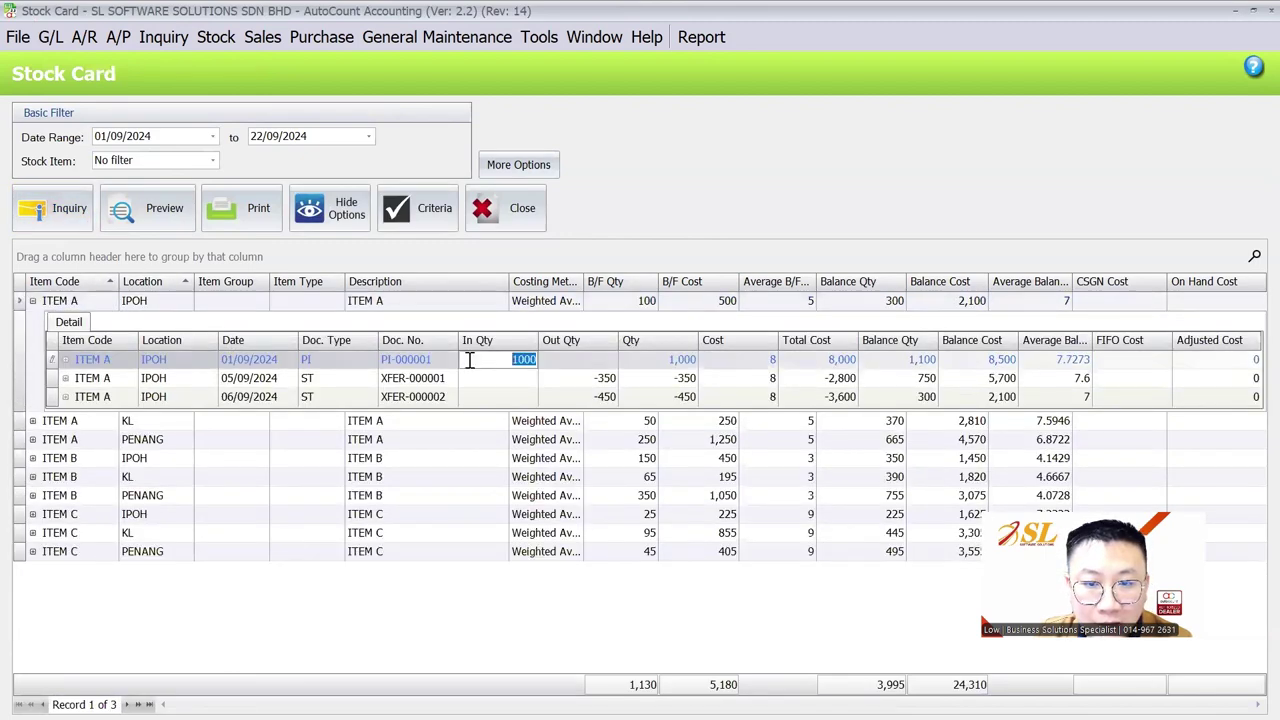
click(647, 300)
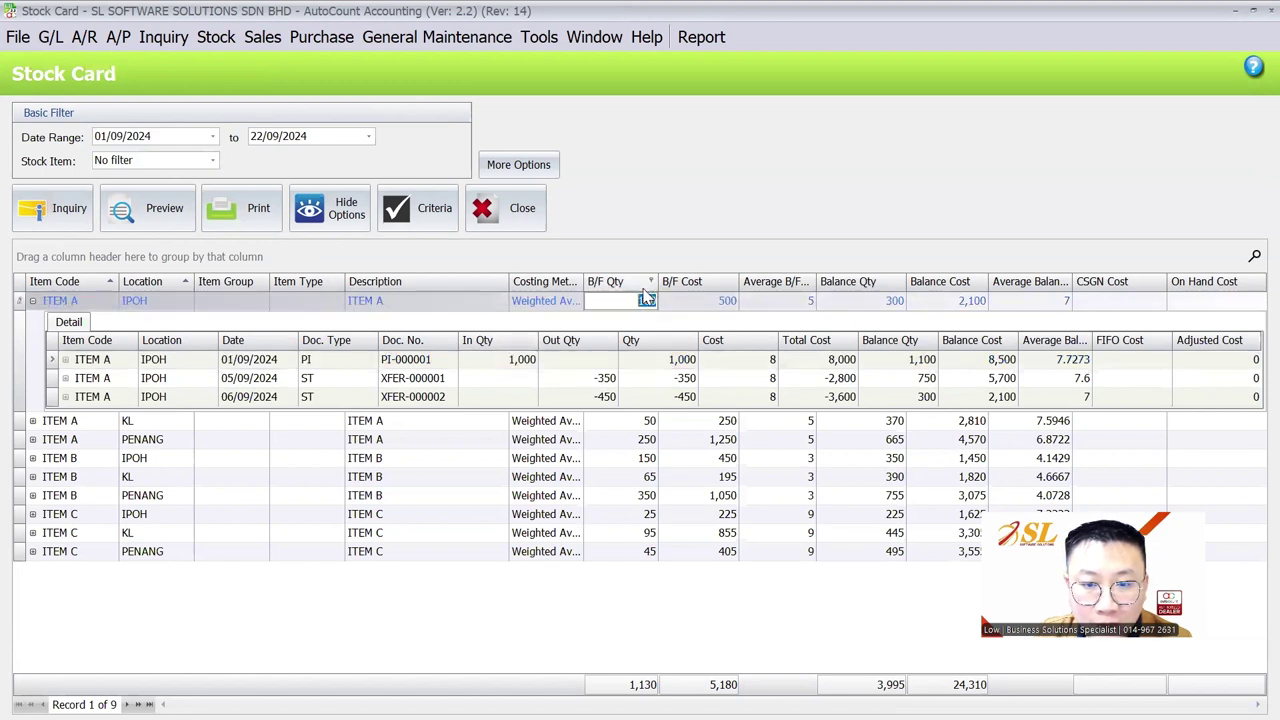
double_click(647, 301)
double_click(527, 360)
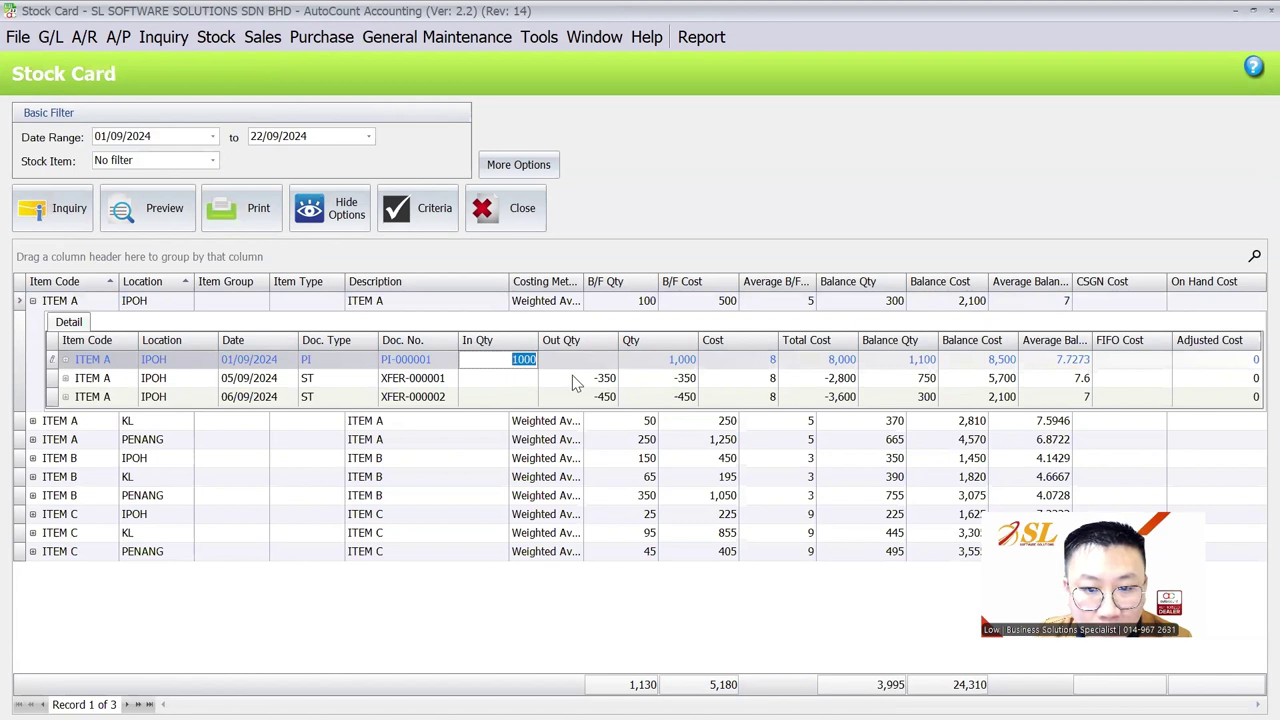
click(572, 375)
double_click(569, 397)
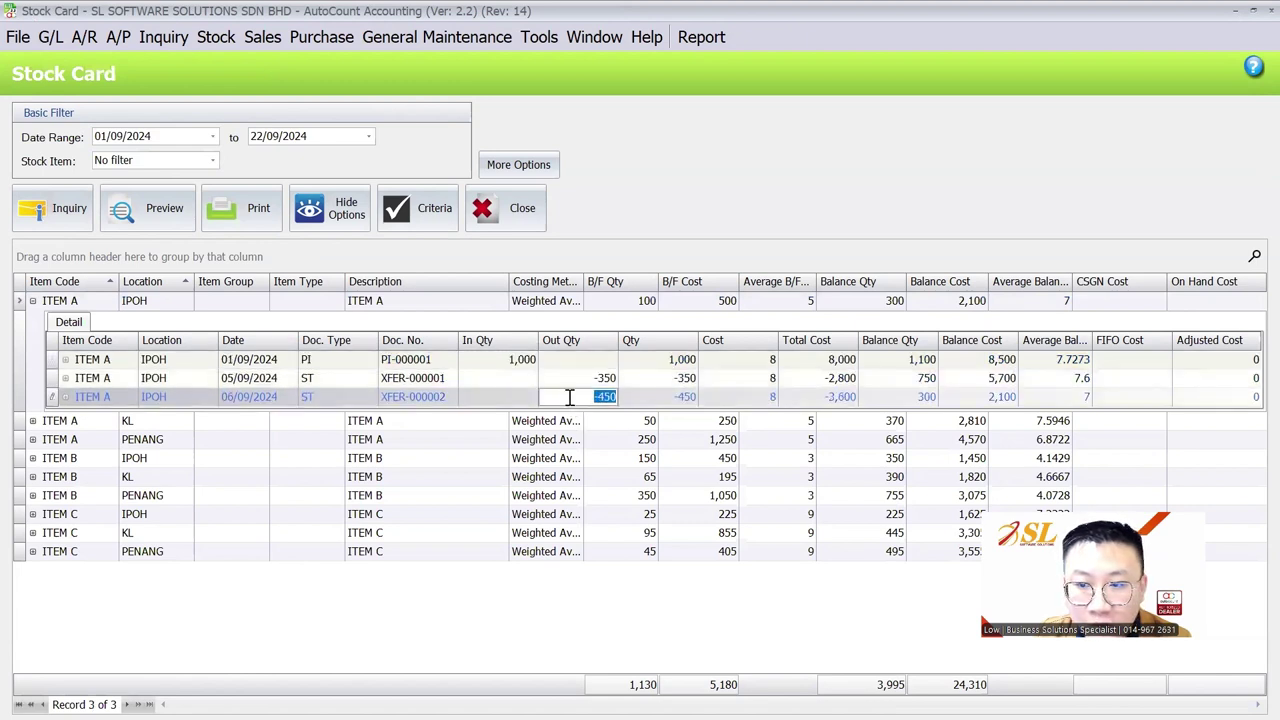
double_click(629, 302)
Review IPOH running balances from 1100 down to 300 and their balance costs
click(920, 366)
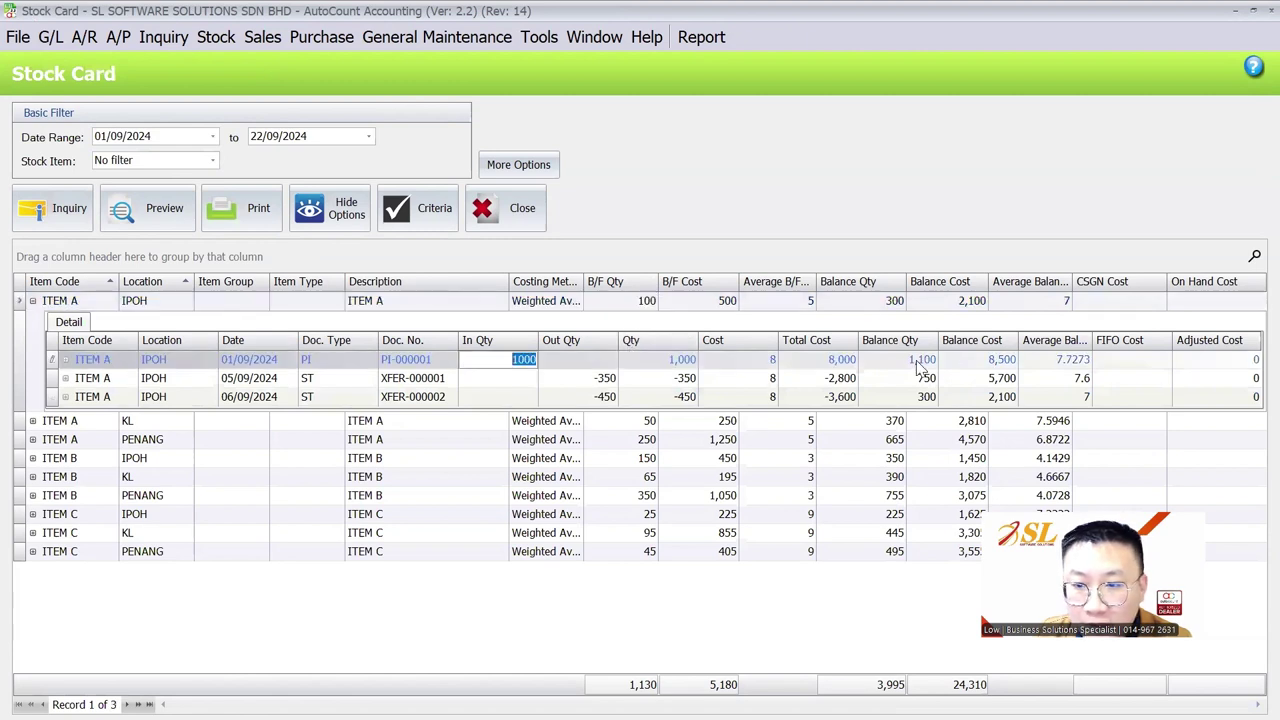
click(920, 366)
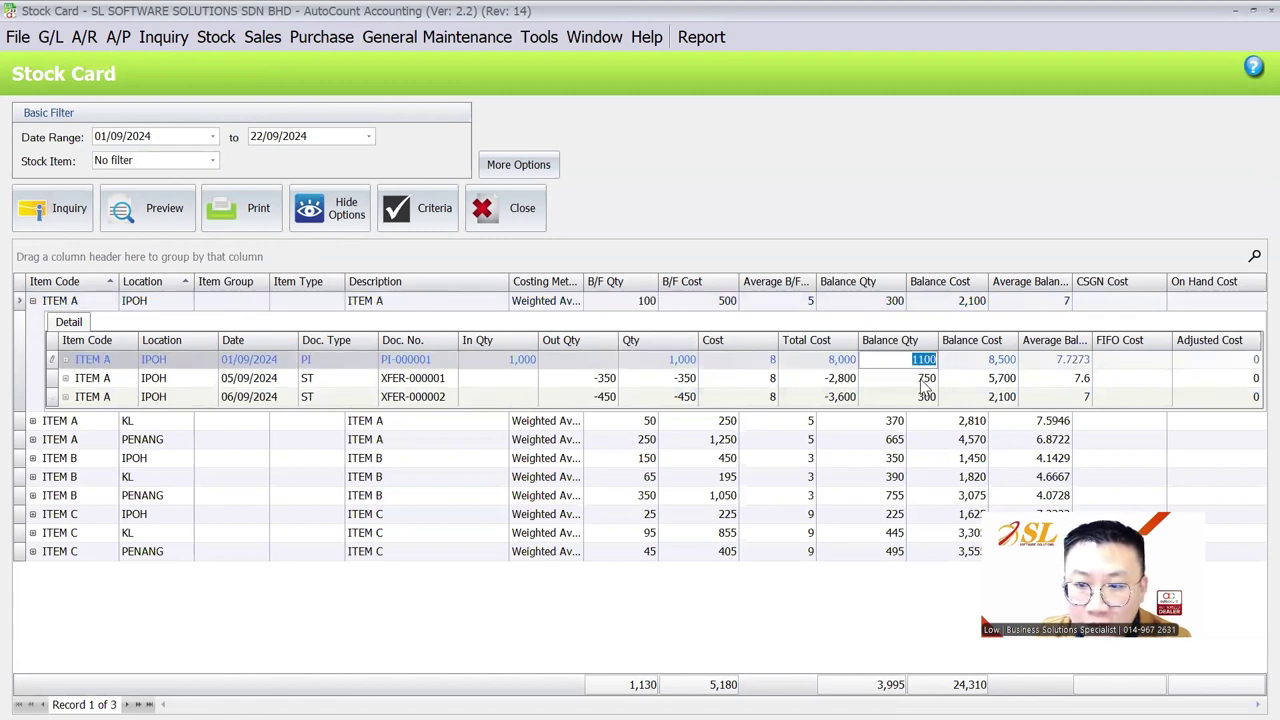
click(925, 380)
click(918, 398)
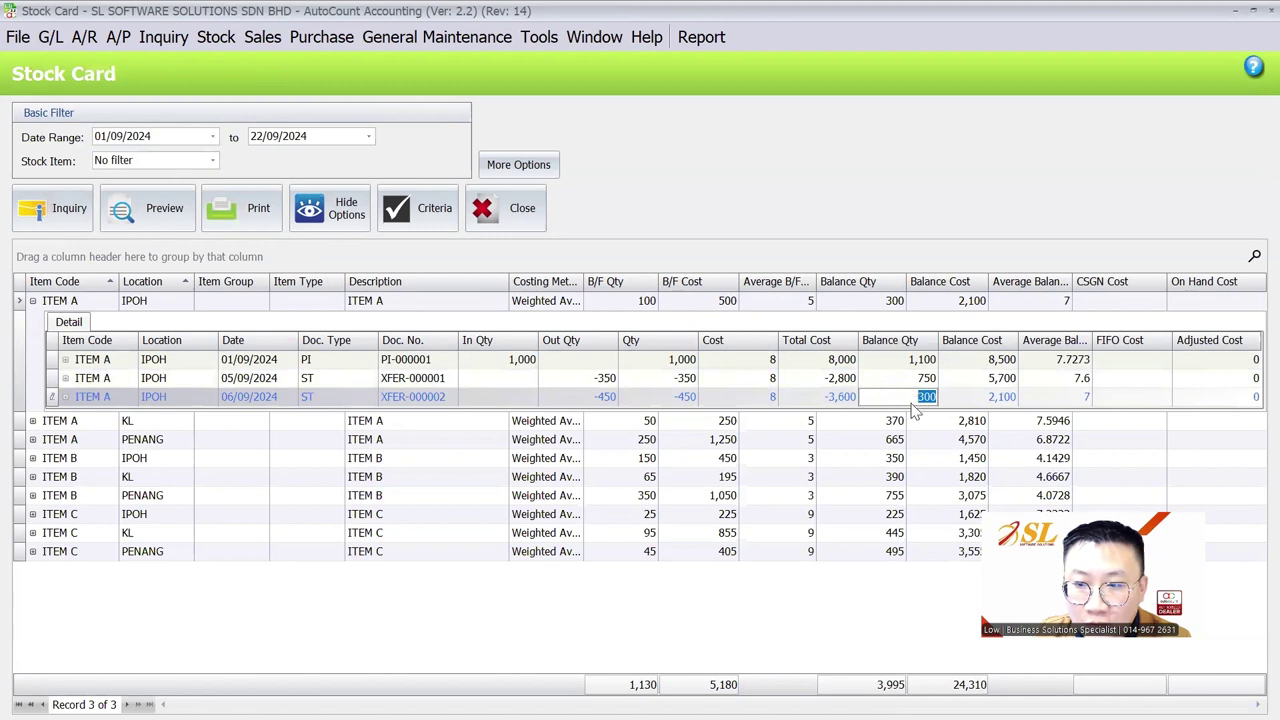
click(970, 367)
click(970, 380)
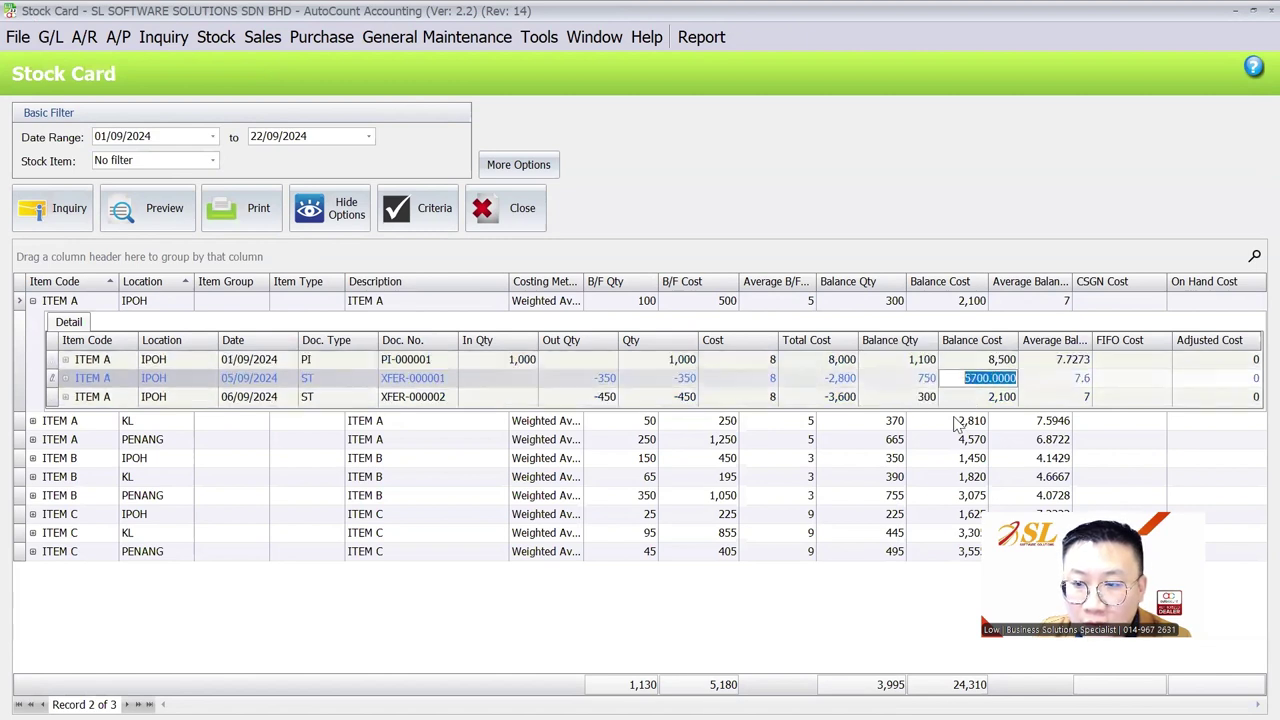
click(965, 400)
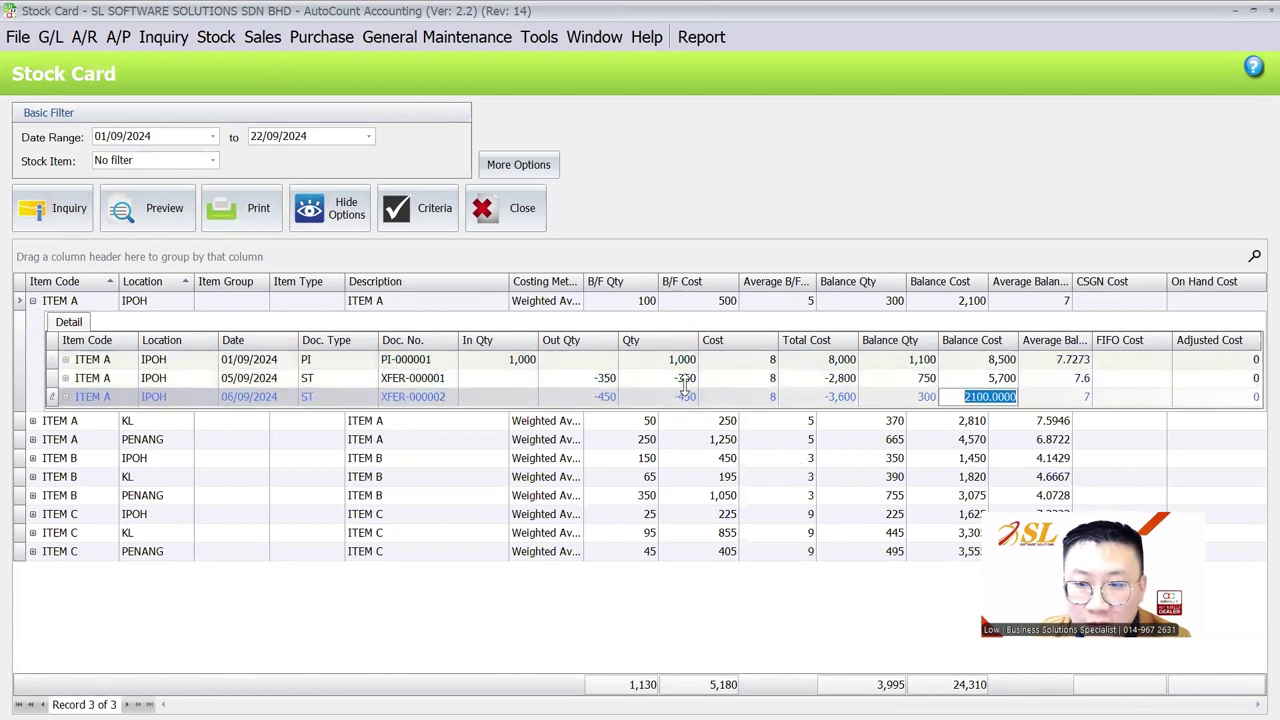
Check the unit cost of the purchase and both transfers
click(754, 362)
click(756, 380)
click(754, 398)
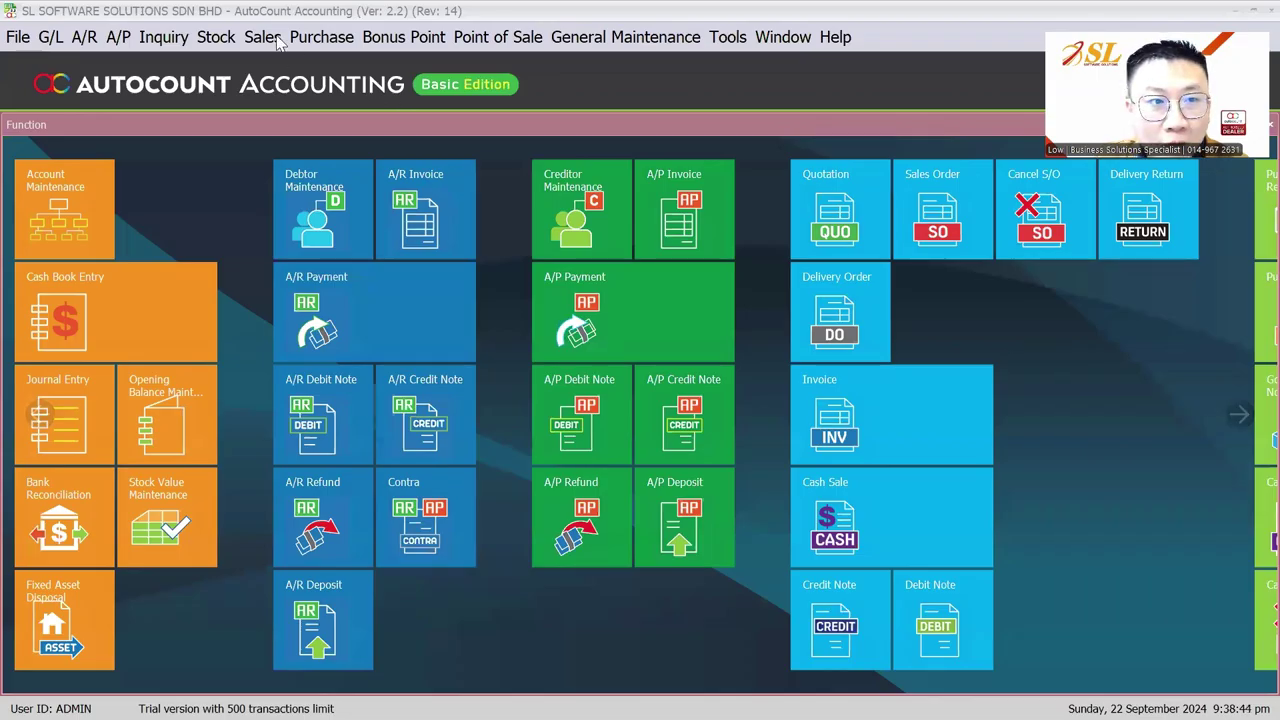
click(268, 37)
Start a new sales invoice for the debtor with an ITEM A line
click(288, 139)
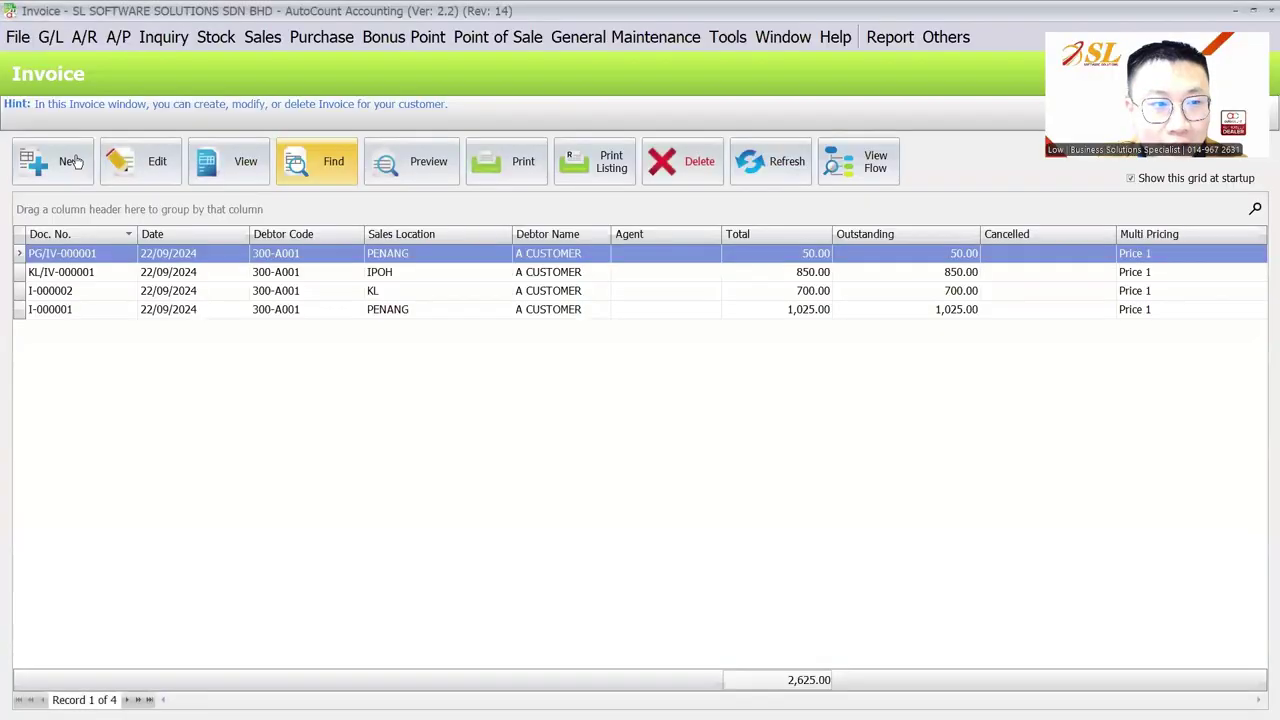
click(52, 161)
click(224, 195)
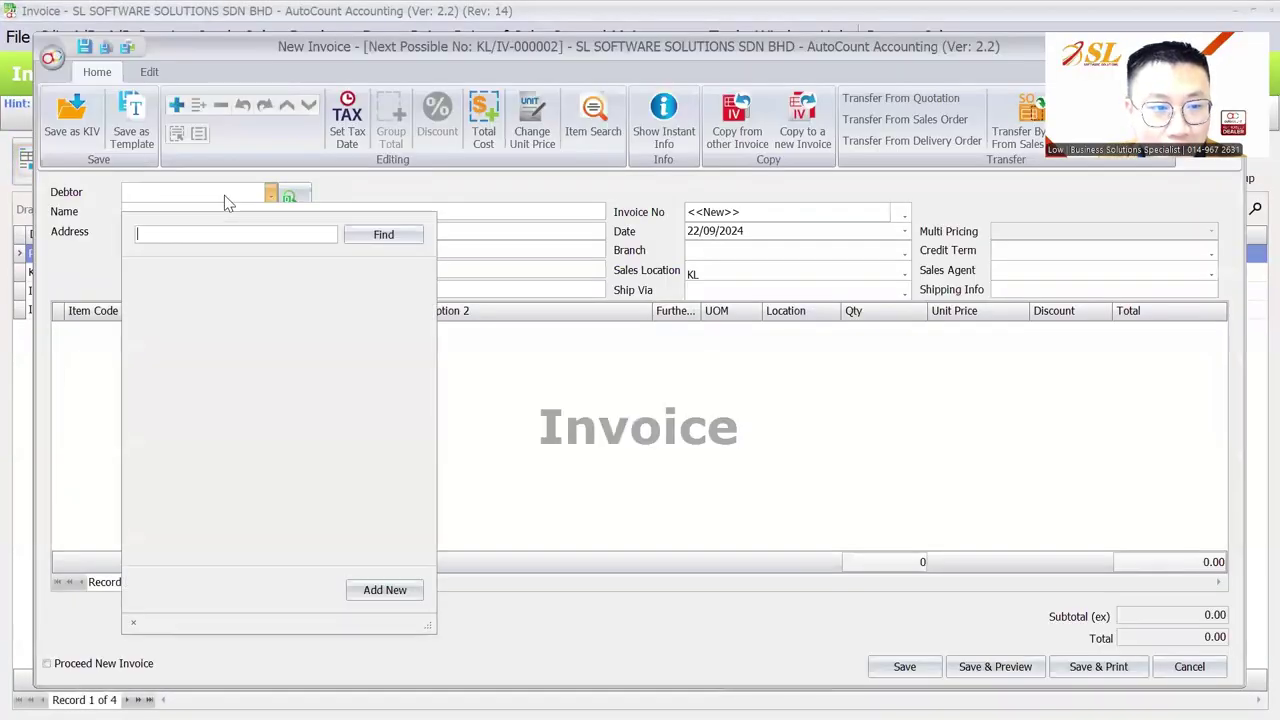
click(240, 287)
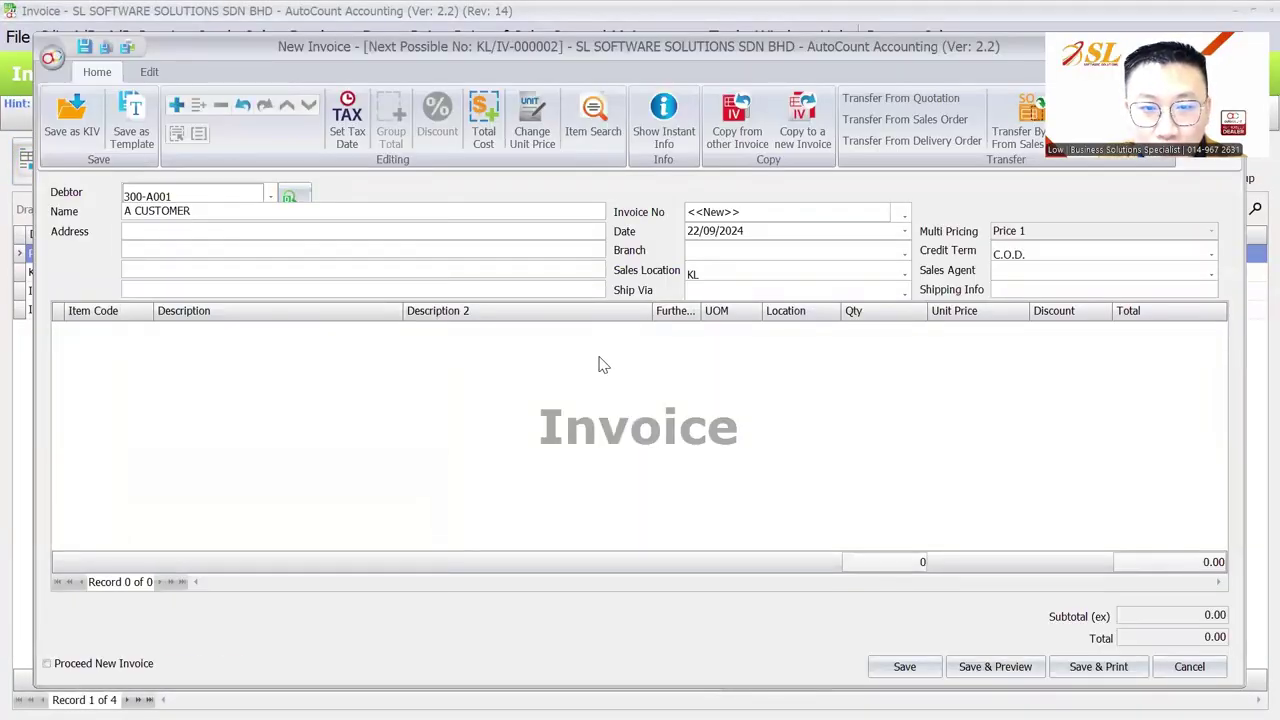
right_click(601, 353)
click(642, 370)
click(109, 330)
click(150, 392)
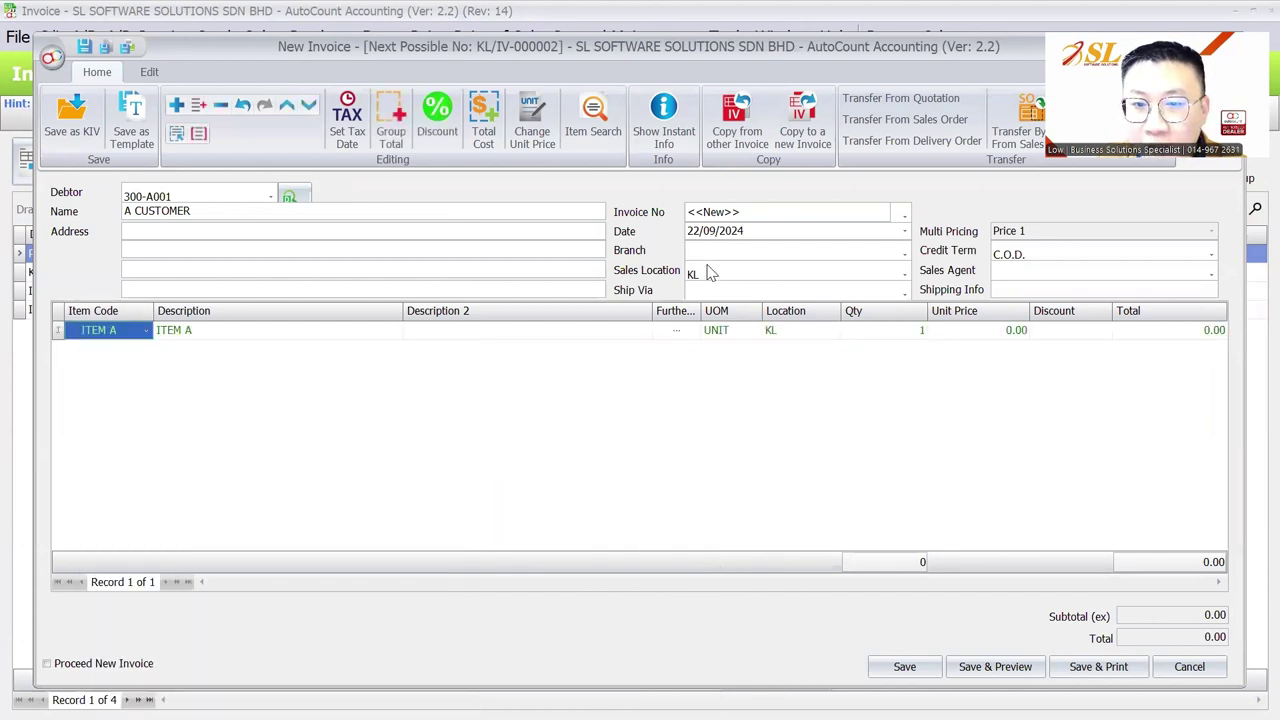
Show ITEM A's Instant Info stock balance by location, including KL and PENANG
click(679, 120)
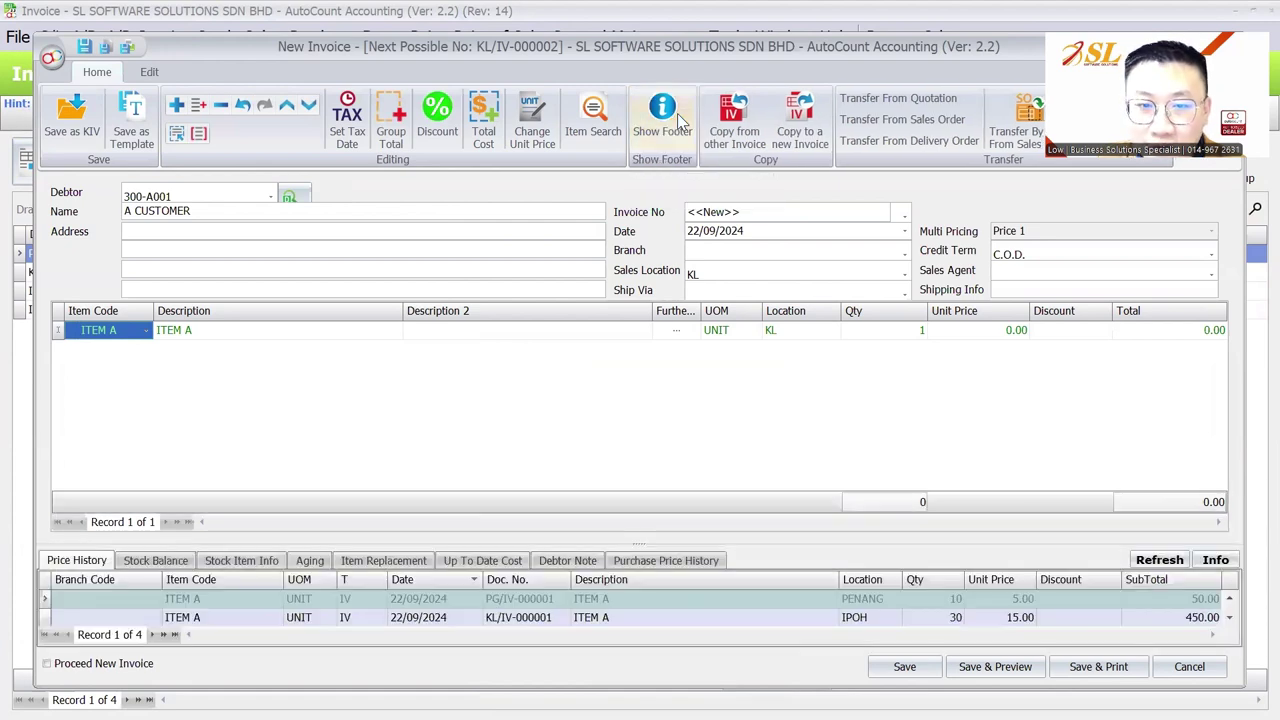
click(172, 562)
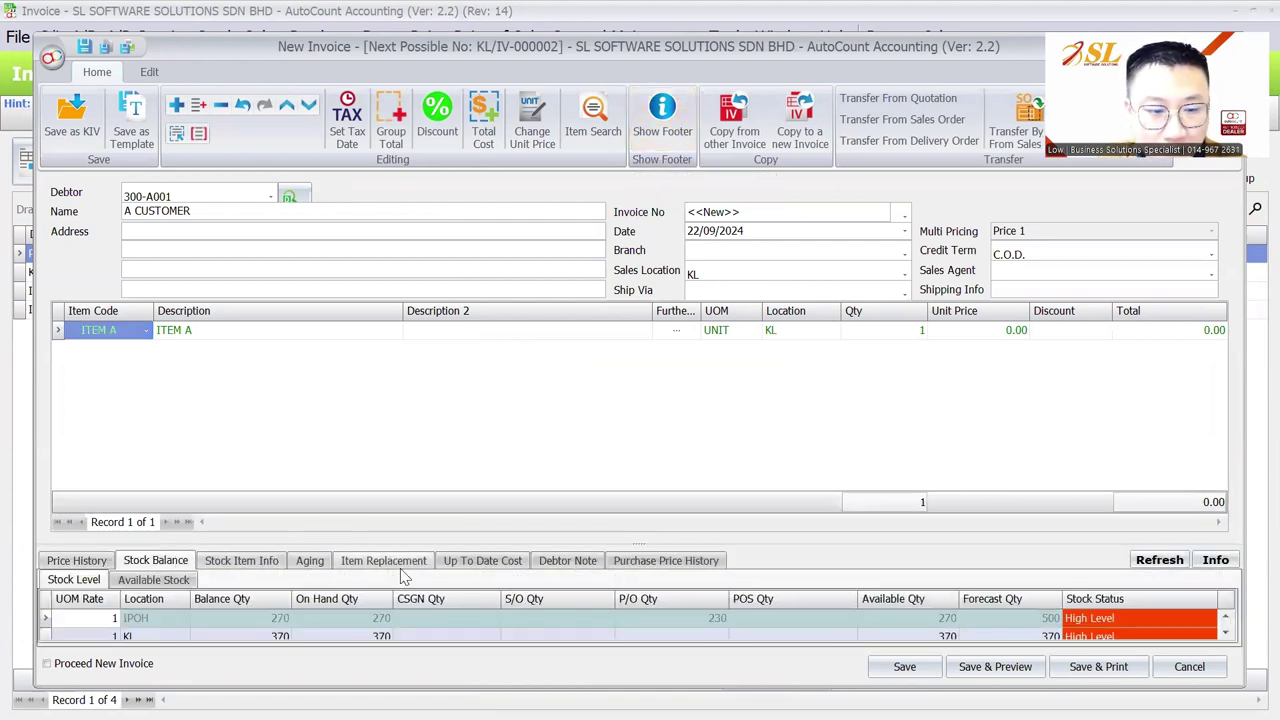
drag(651, 463, 645, 432)
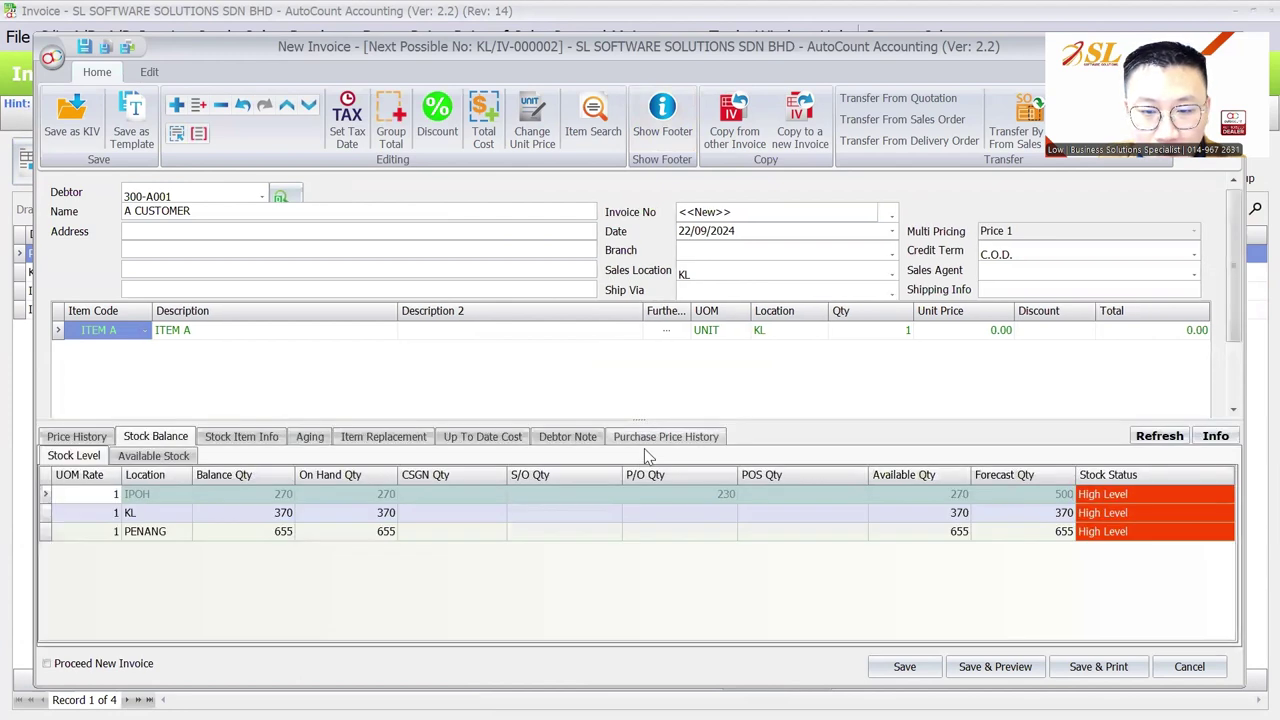
click(256, 516)
click(260, 531)
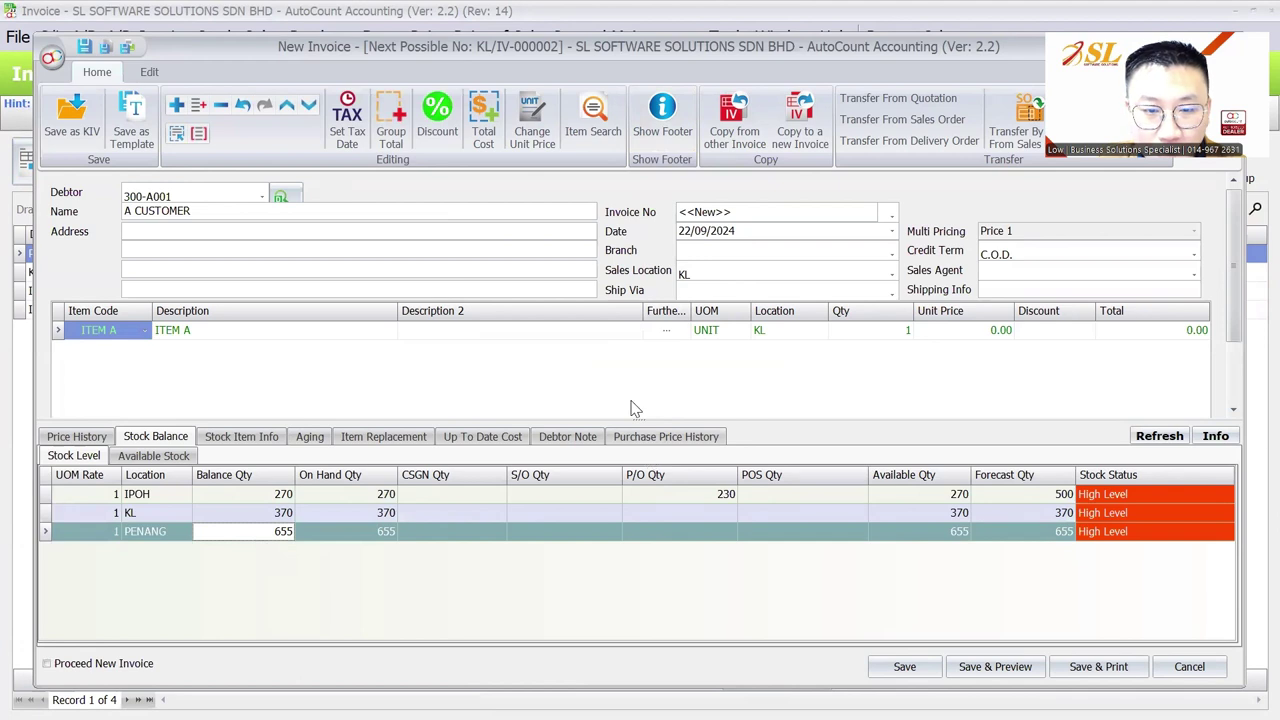
drag(636, 418, 615, 437)
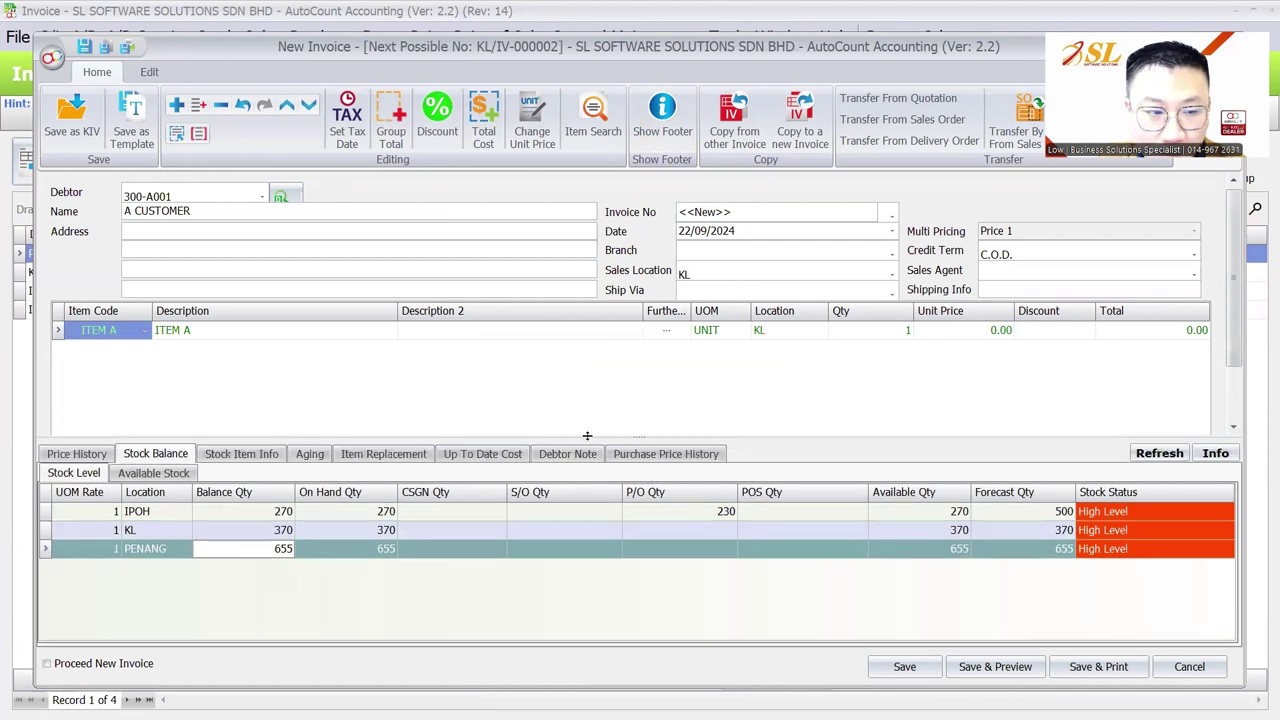
Review ITEM A's balances per location: IPOH 270, KL 370, PENANG 655
click(140, 332)
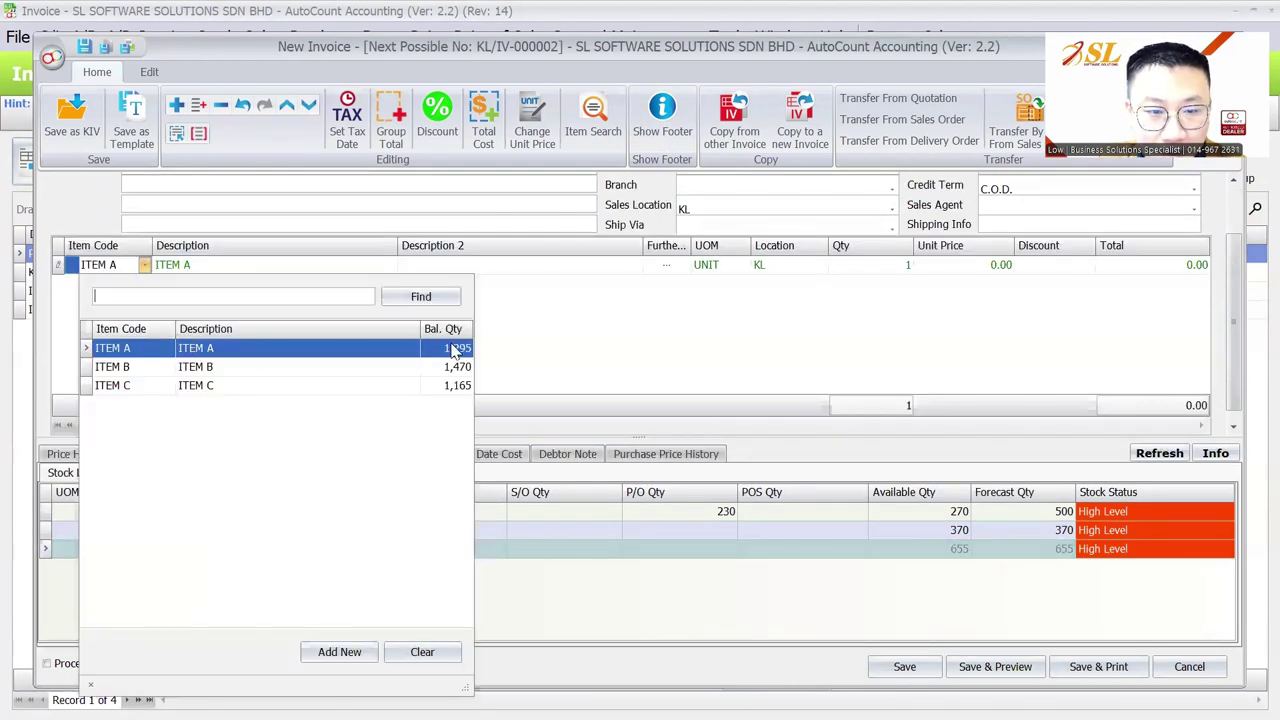
click(455, 348)
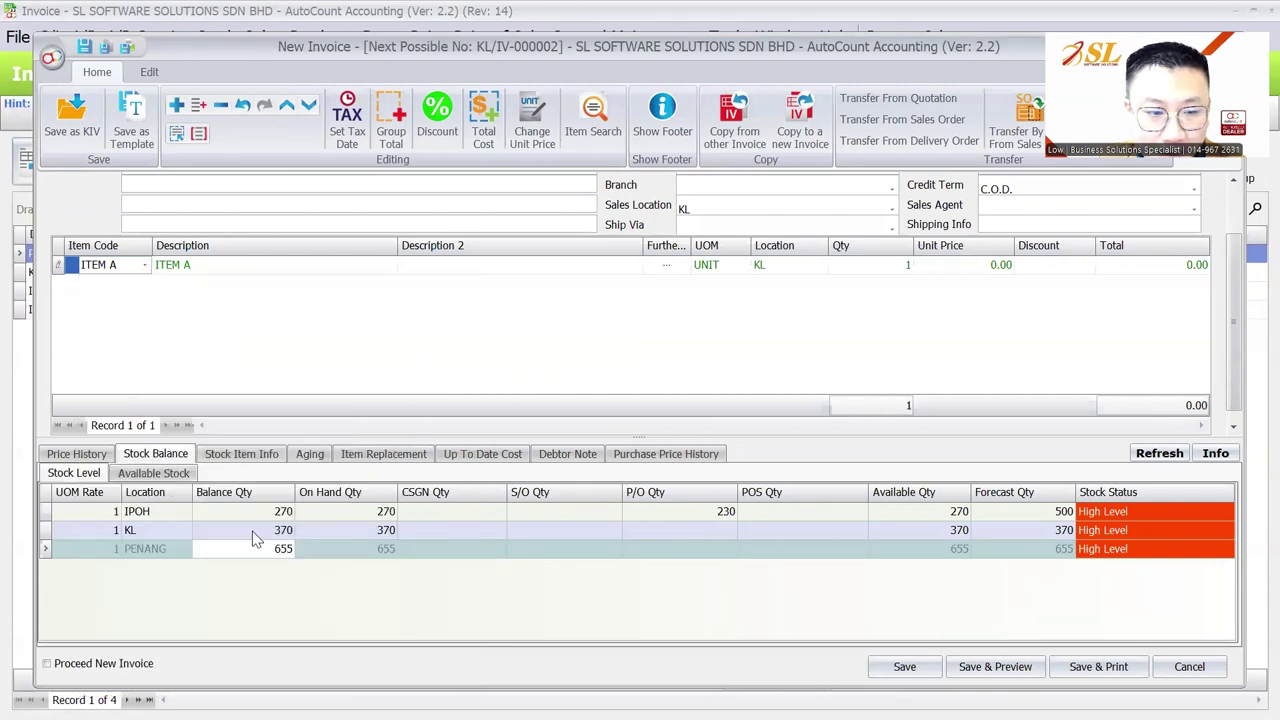
click(263, 511)
click(268, 530)
click(265, 549)
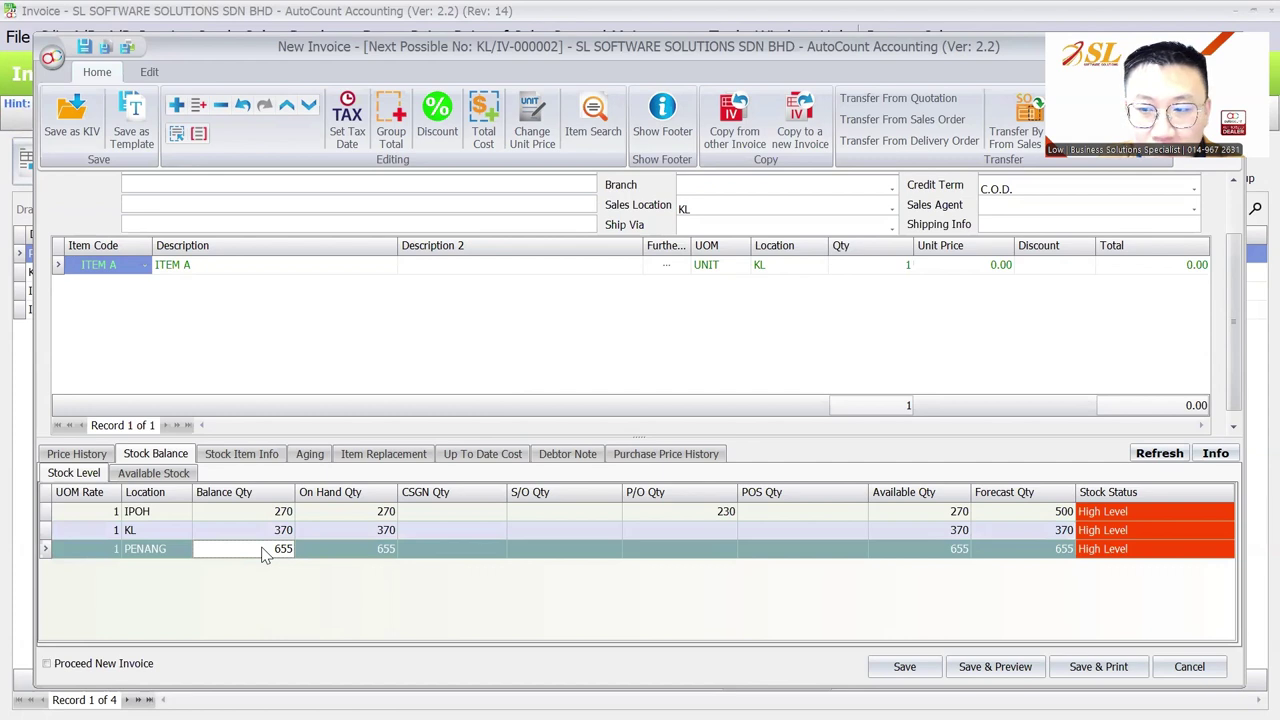
click(273, 513)
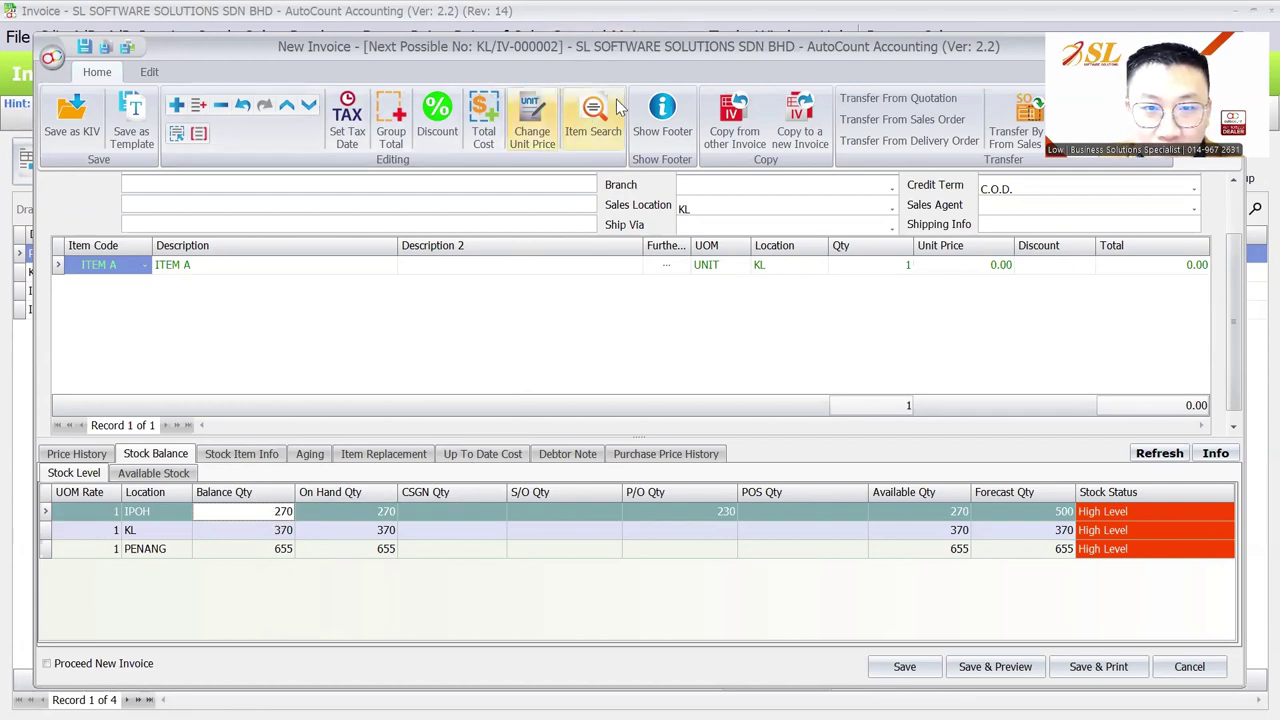
Close the sales invoice without saving
key(Escape)
click(638, 396)
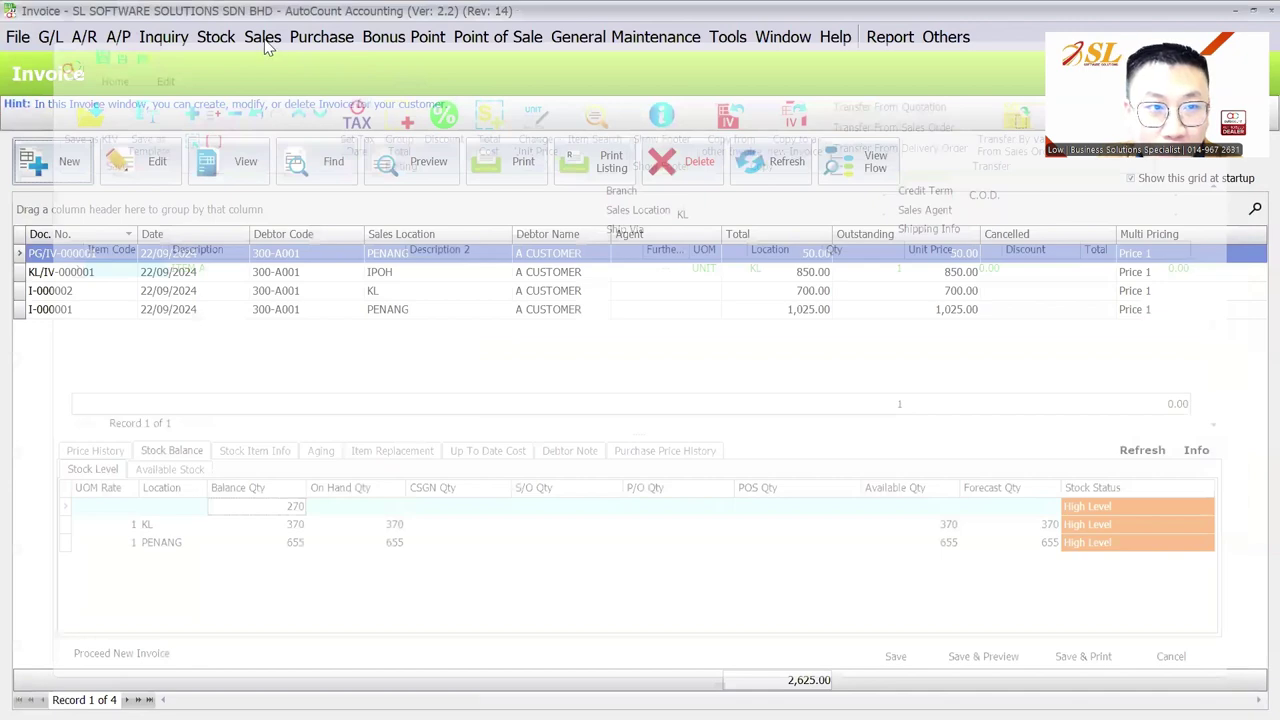
click(212, 38)
Start a new purchase invoice with an ITEM A line
mouse_move(321, 37)
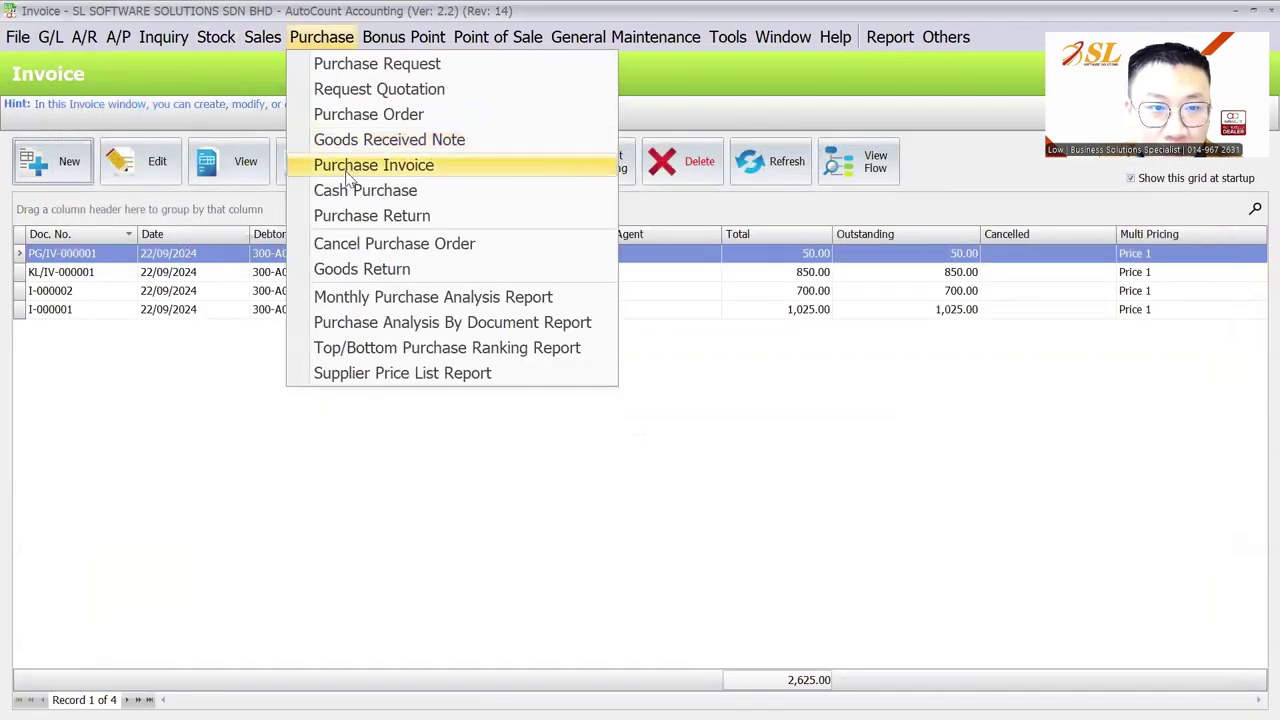
click(371, 163)
click(67, 168)
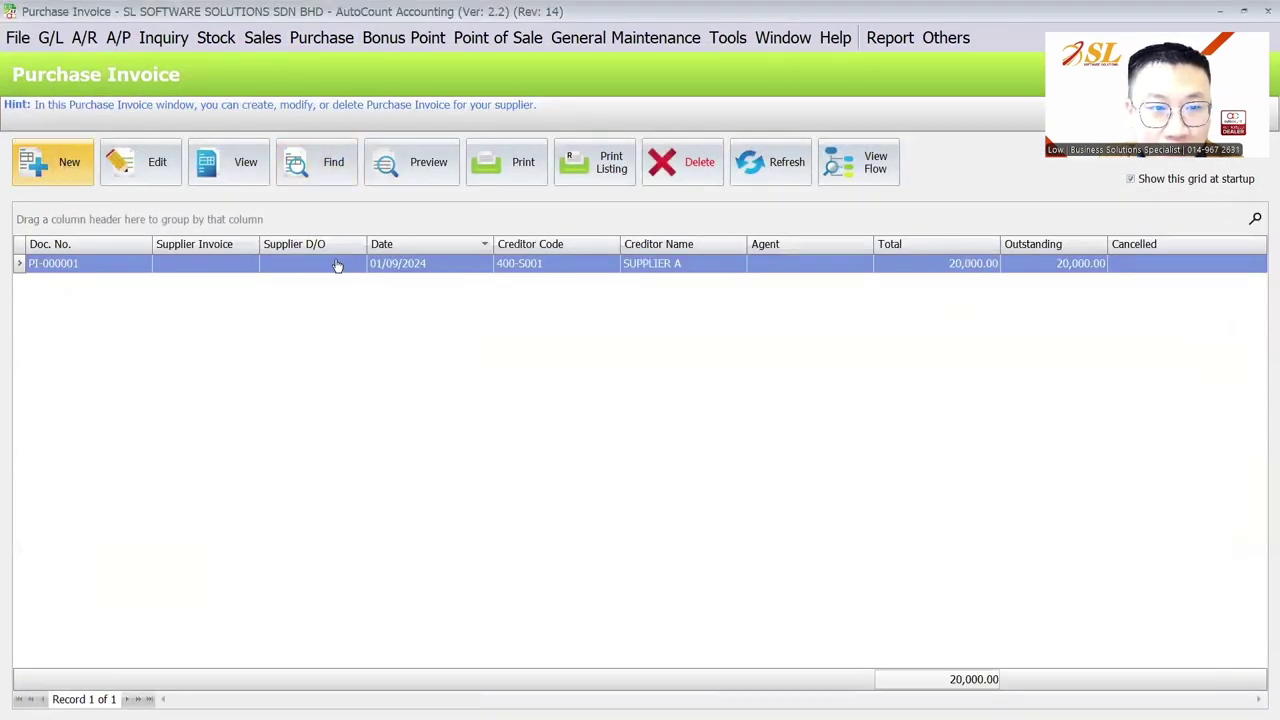
right_click(295, 370)
click(307, 380)
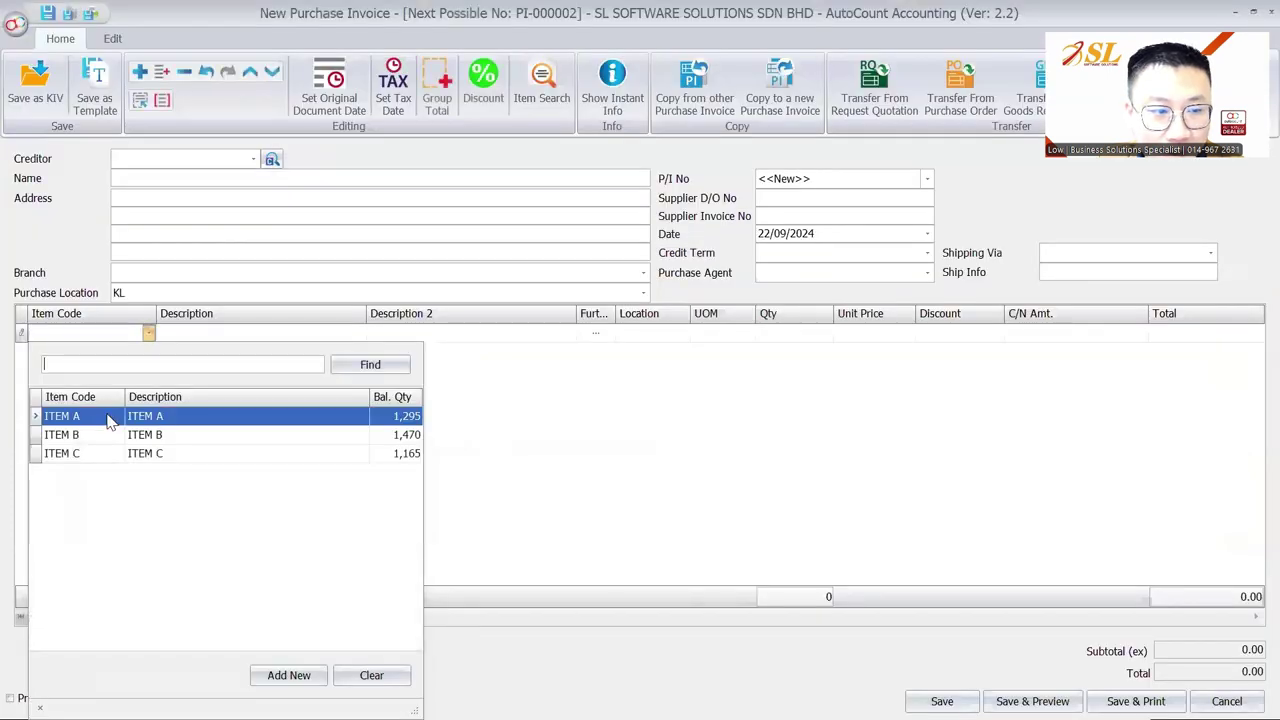
click(109, 414)
Show ITEM A's Instant Info and its stock balance by location
click(620, 98)
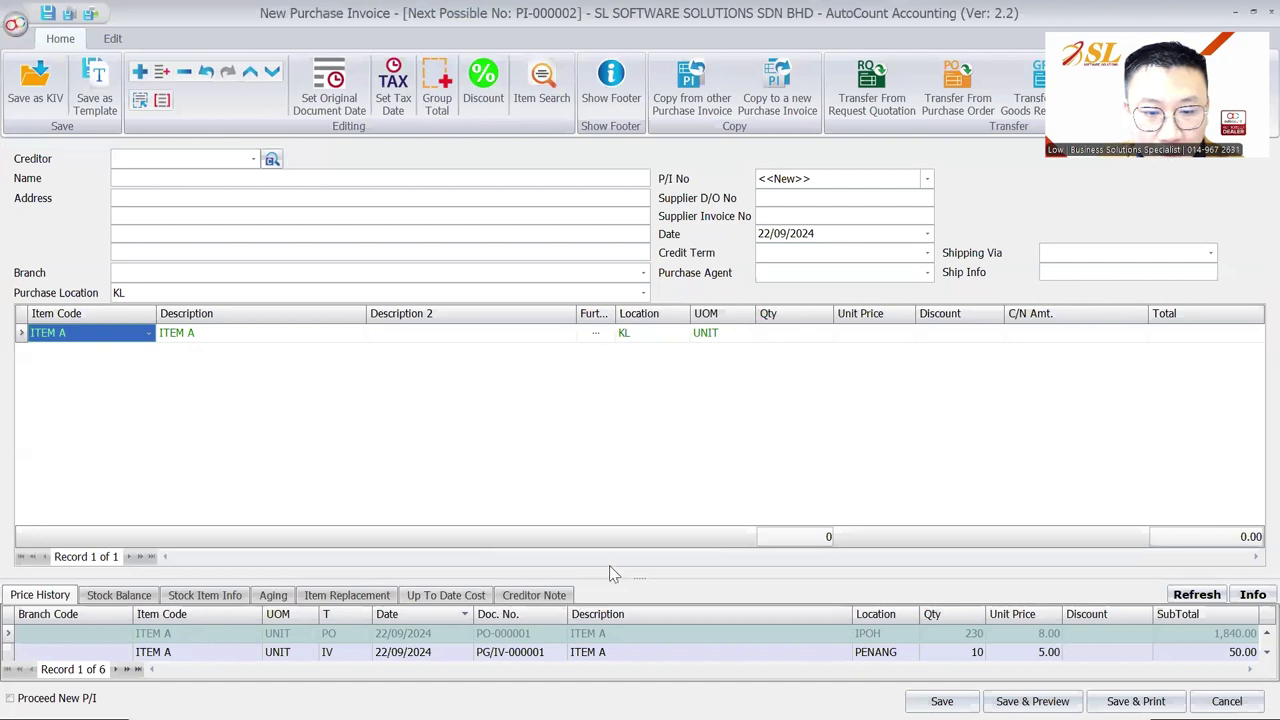
drag(645, 590, 645, 500)
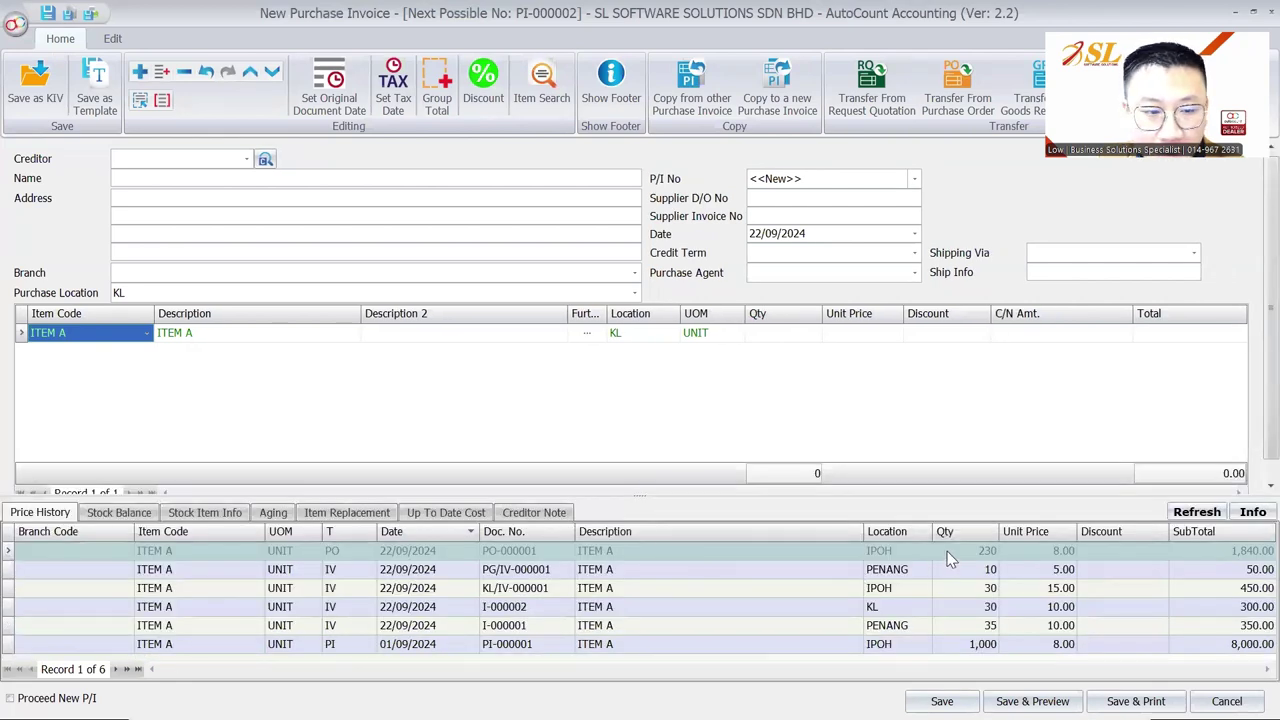
click(119, 512)
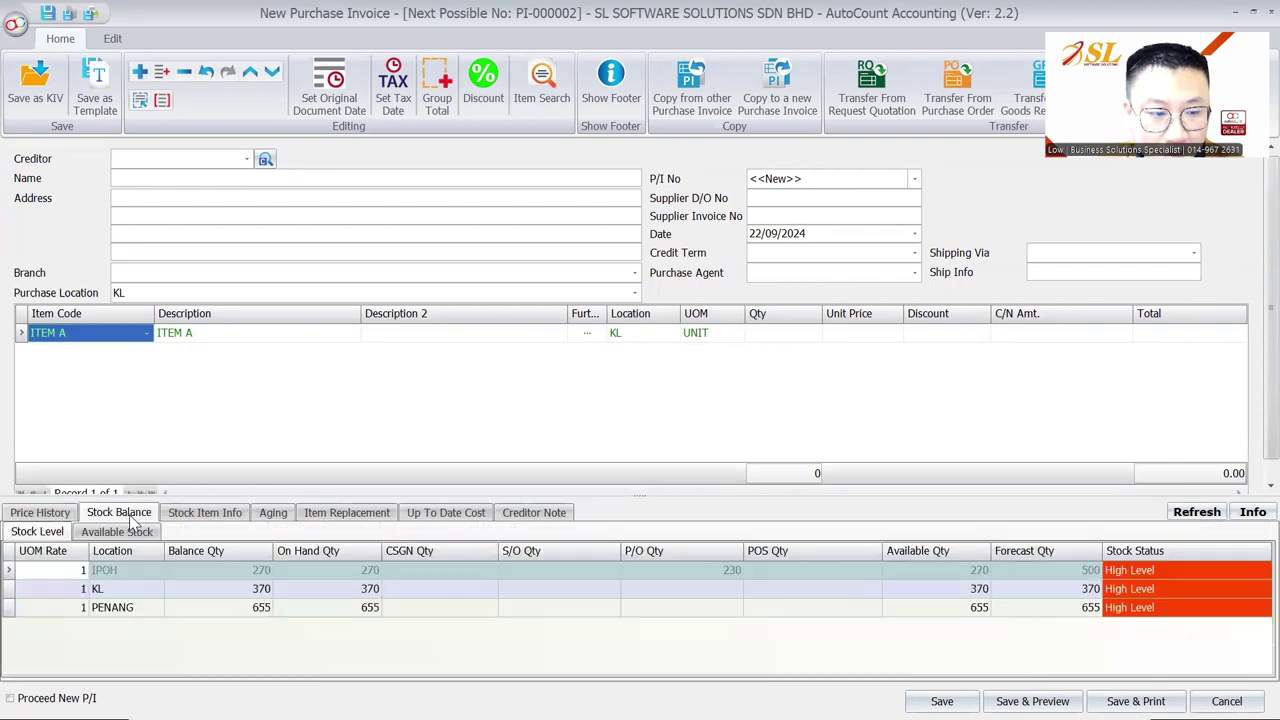
Add a second item line for ITEM B
right_click(63, 365)
click(90, 377)
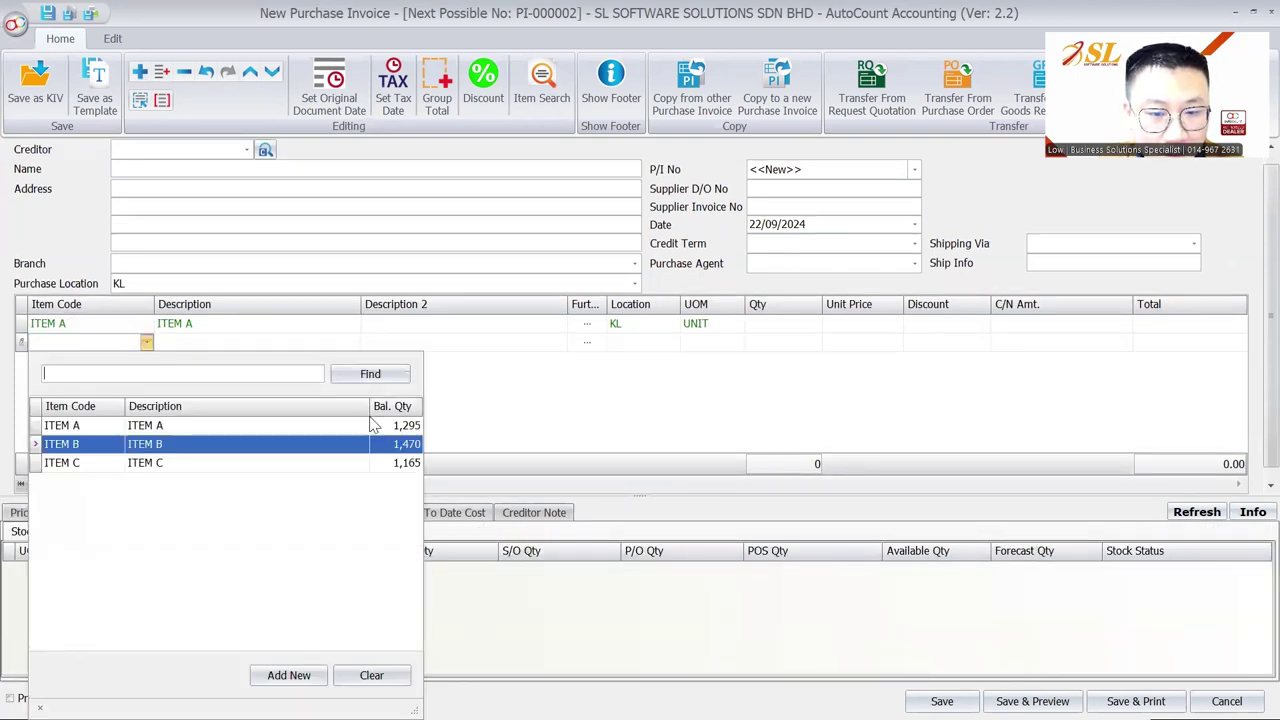
click(126, 447)
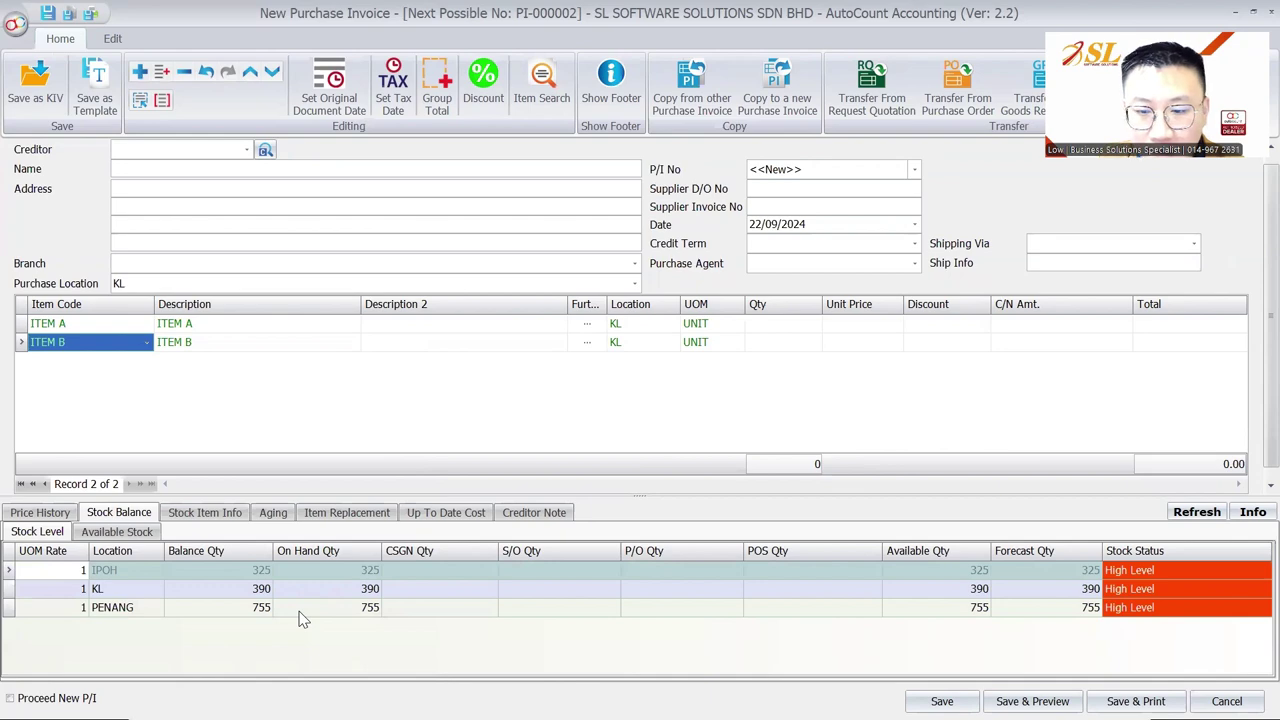